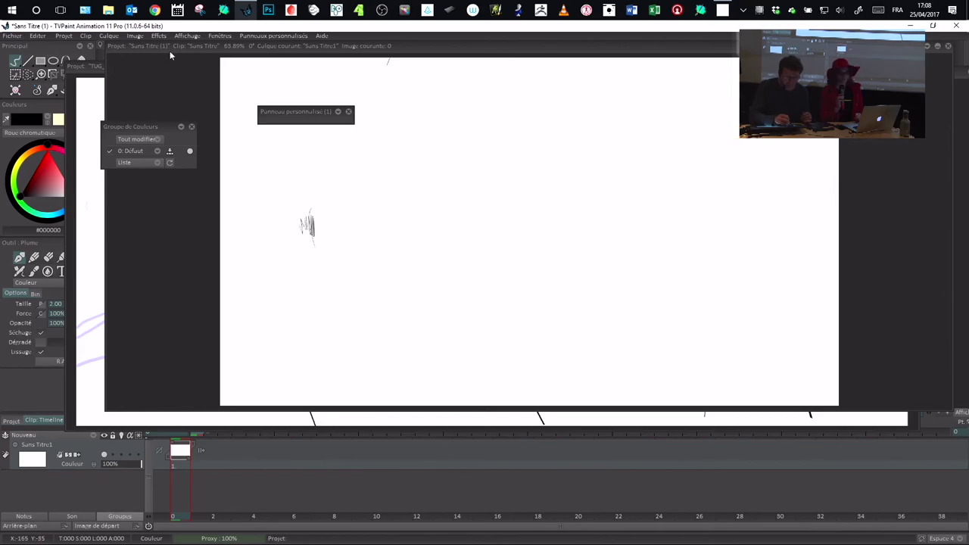
Close the Groupe de Couleurs panel and rearrange the untitled project window and custom panel so the playback controls are reachable
{"action": "left_click_drag", "start_coordinate": [158, 122], "coordinate": [179, 122]}
{"action": "left_click", "coordinate": [217, 124]}
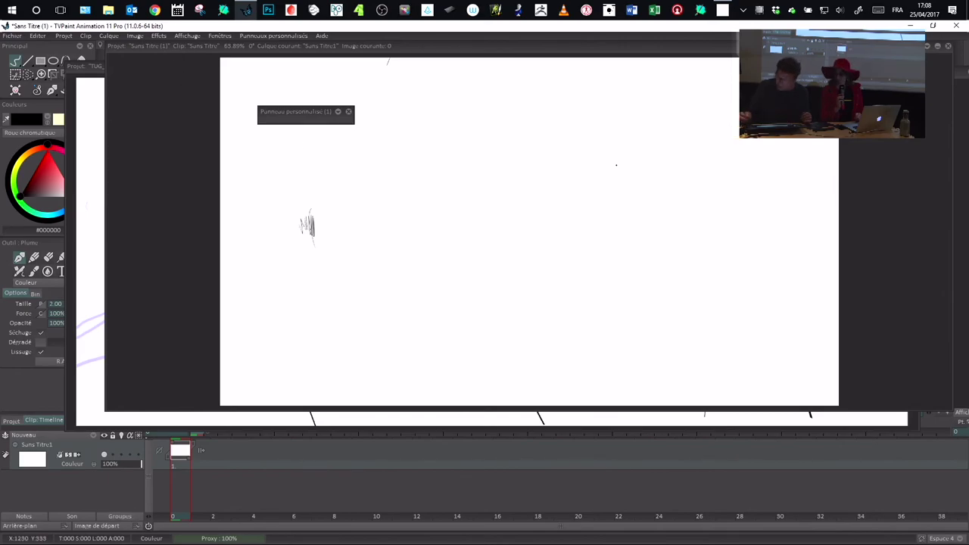
{"action": "left_click", "coordinate": [938, 47]}
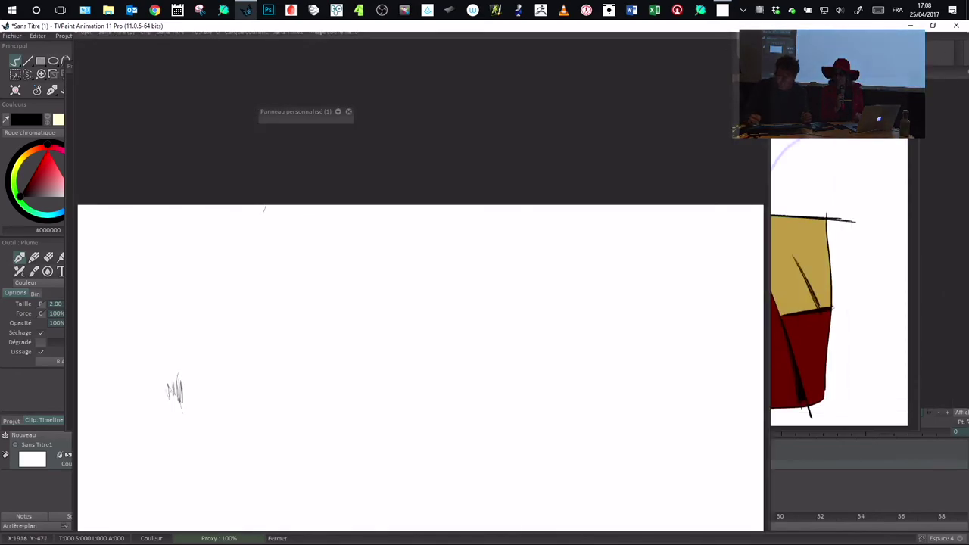
{"action": "left_click", "coordinate": [748, 46]}
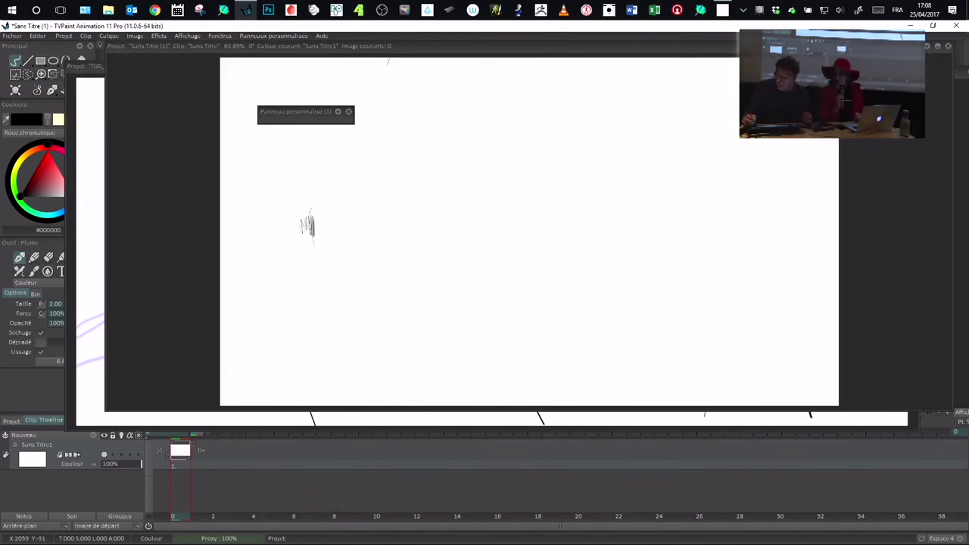
{"action": "left_click", "coordinate": [928, 48]}
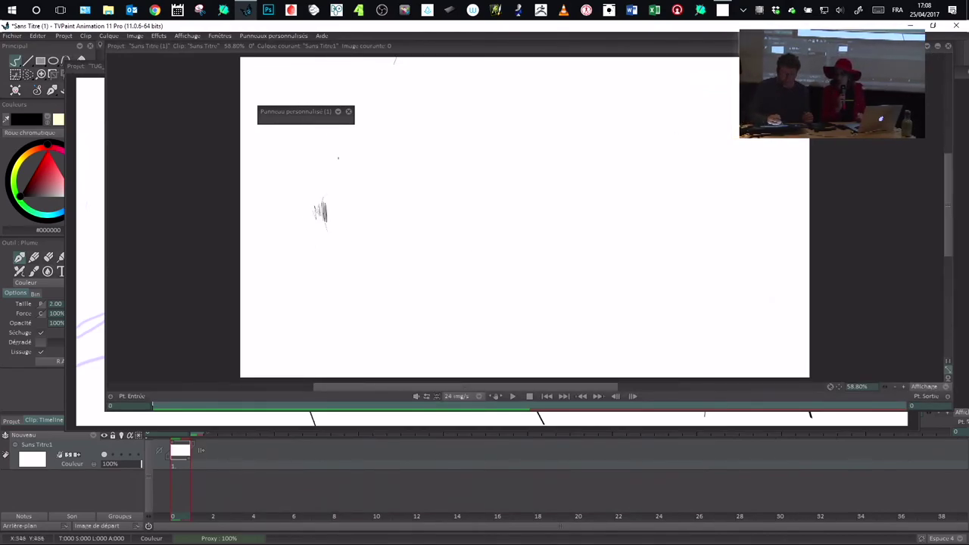
{"action": "left_click_drag", "start_coordinate": [295, 111], "coordinate": [228, 110]}
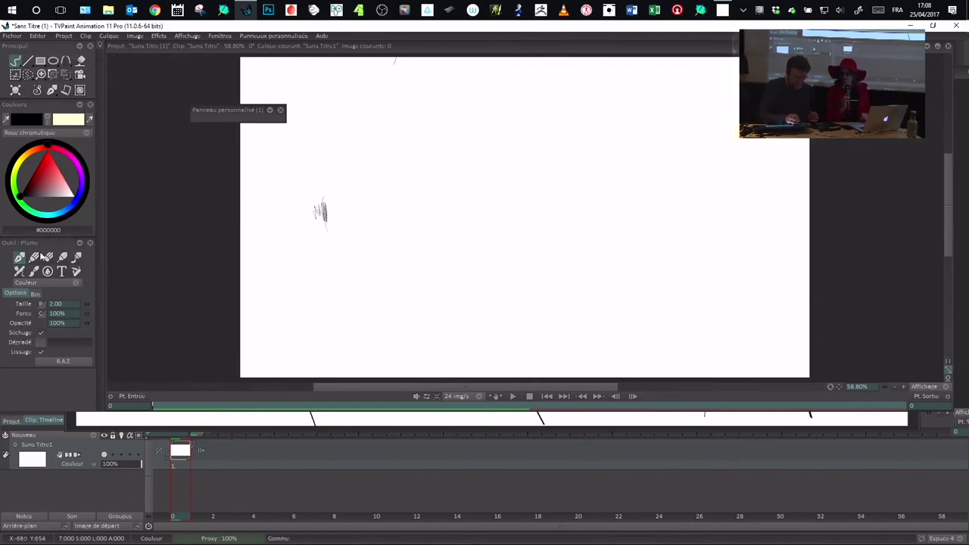
Switch to the custom brush tool and look through its options
{"action": "left_click", "coordinate": [78, 271]}
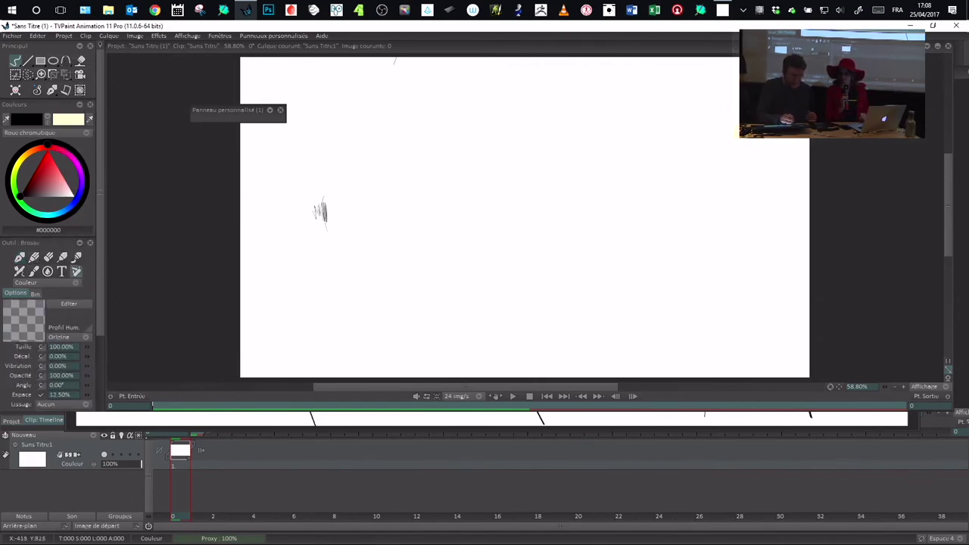
{"action": "scroll", "coordinate": [105, 351], "scroll_direction": "down", "scroll_amount": 3}
{"action": "scroll", "coordinate": [109, 373], "scroll_direction": "up", "scroll_amount": 3}
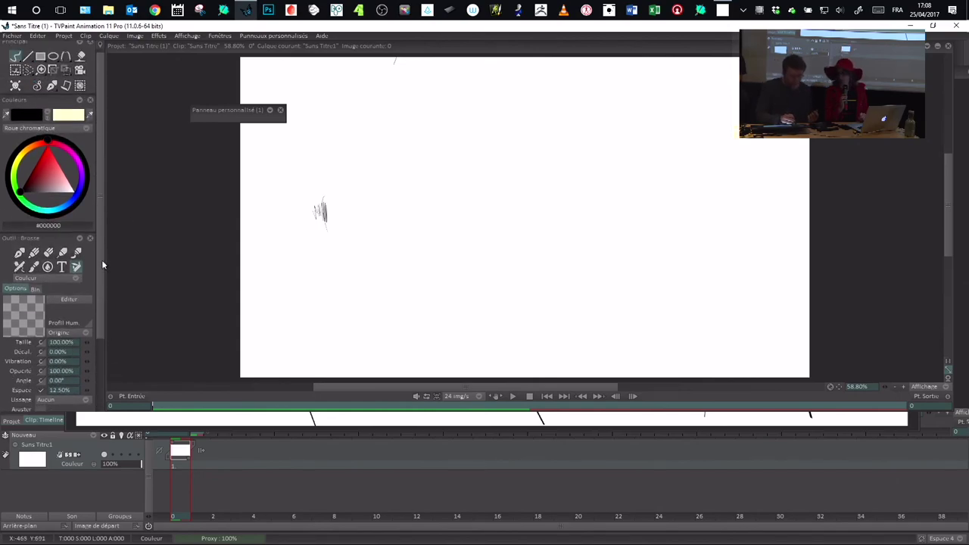
{"action": "scroll", "coordinate": [103, 262], "scroll_direction": "down", "scroll_amount": 3}
{"action": "scroll", "coordinate": [103, 176], "scroll_direction": "up", "scroll_amount": 1}
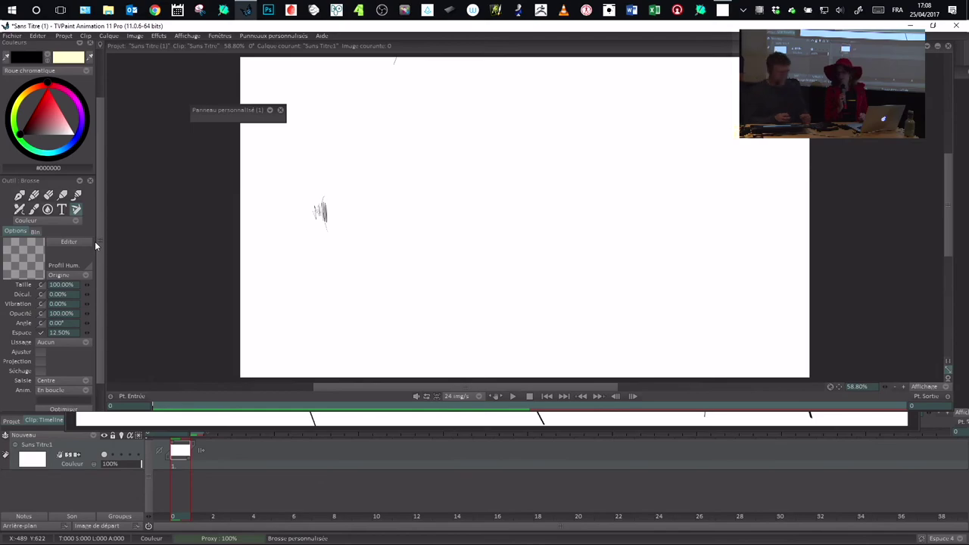
Extend the layer to 33 individual frames and scribble small pen marks mid-canvas across them
{"action": "left_click_drag", "start_coordinate": [193, 459], "coordinate": [804, 454]}
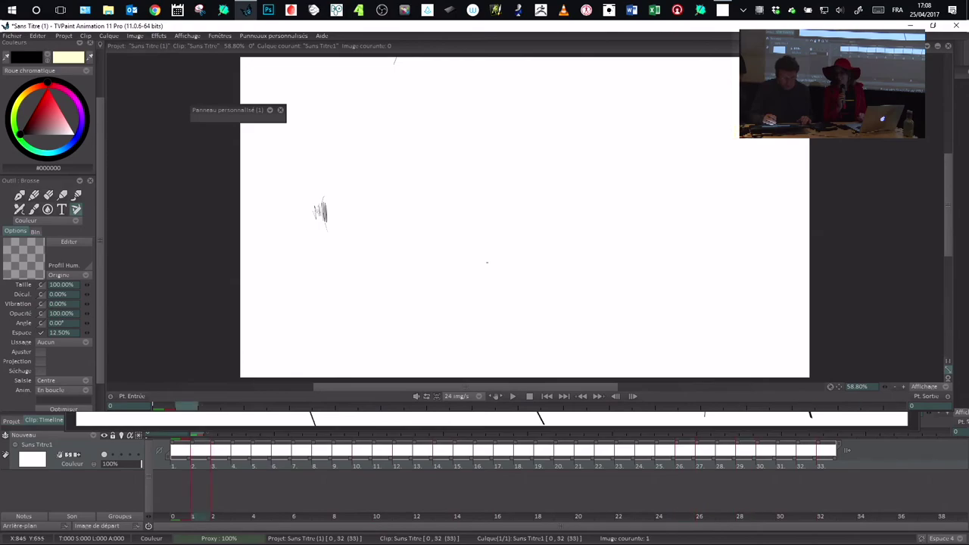
{"action": "key", "text": "ctrl"}
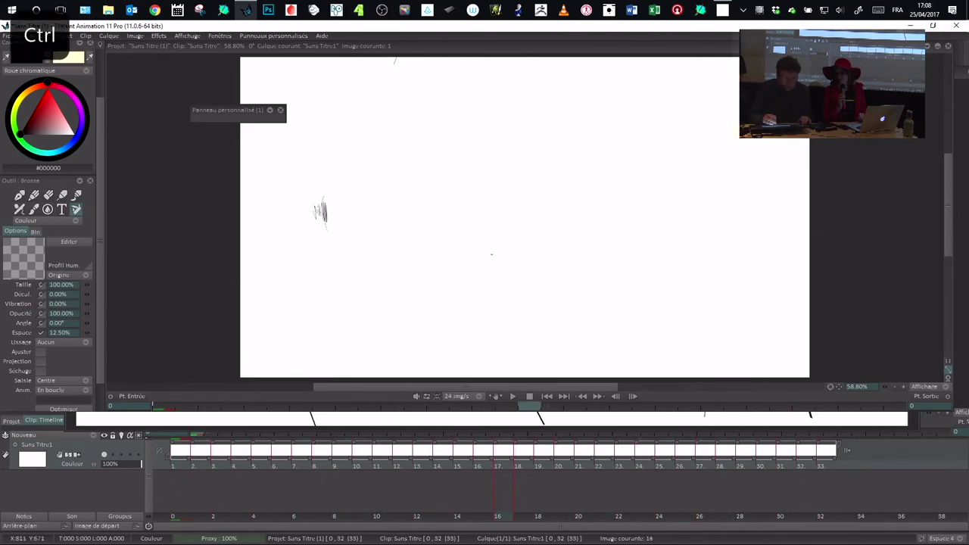
{"action": "key", "text": "b"}
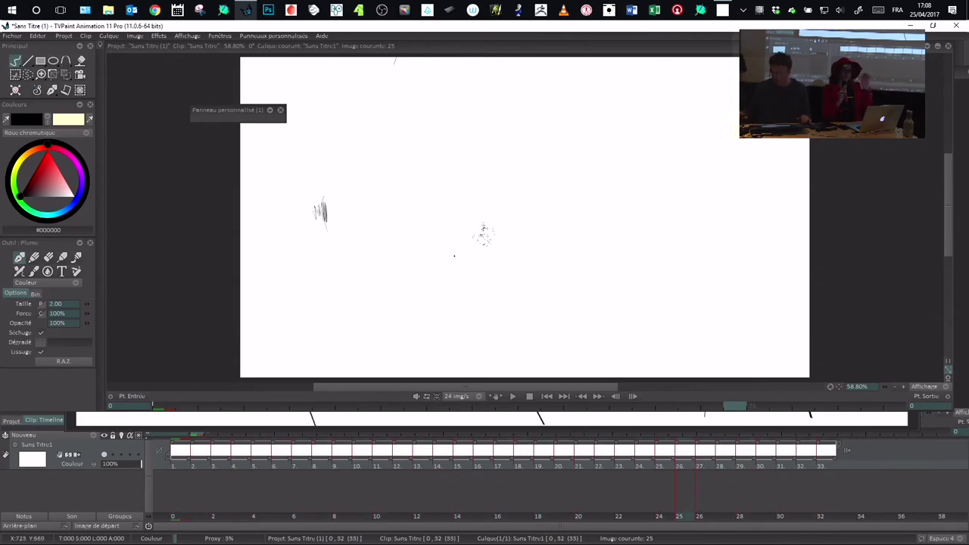
Play the scribble animation and examine the changing pen marks up close
{"action": "left_click", "coordinate": [516, 397]}
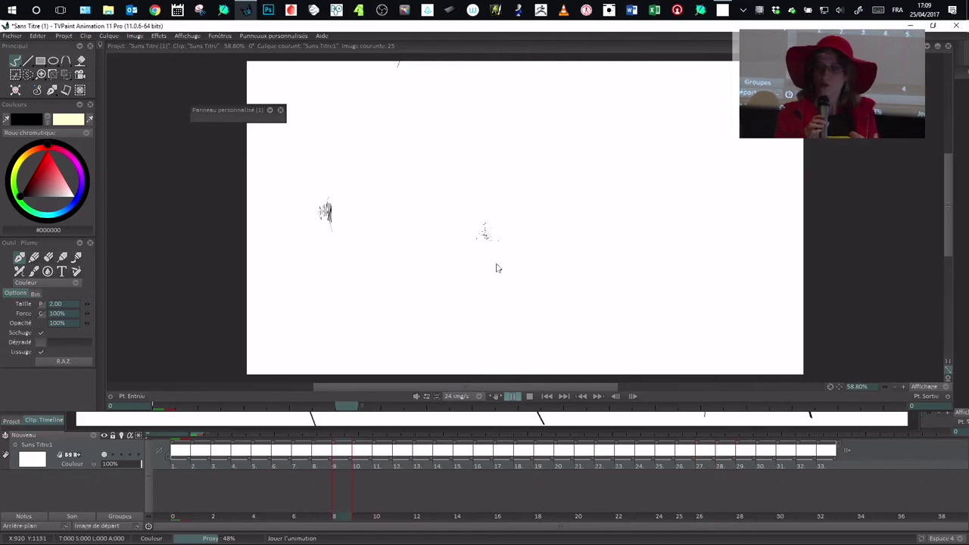
{"action": "left_click_drag", "start_coordinate": [488, 230], "coordinate": [634, 235]}
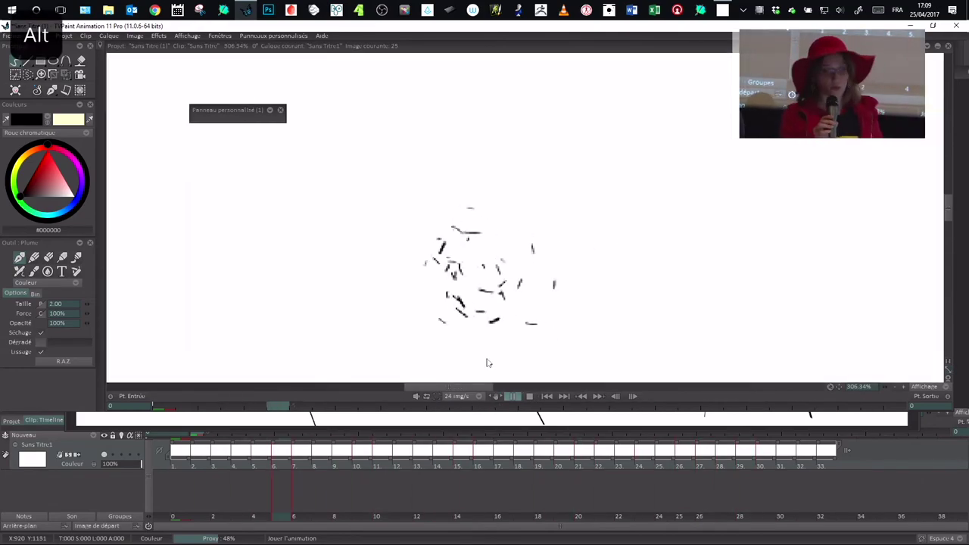
{"action": "scroll", "coordinate": [575, 314], "scroll_direction": "down", "scroll_amount": 2}
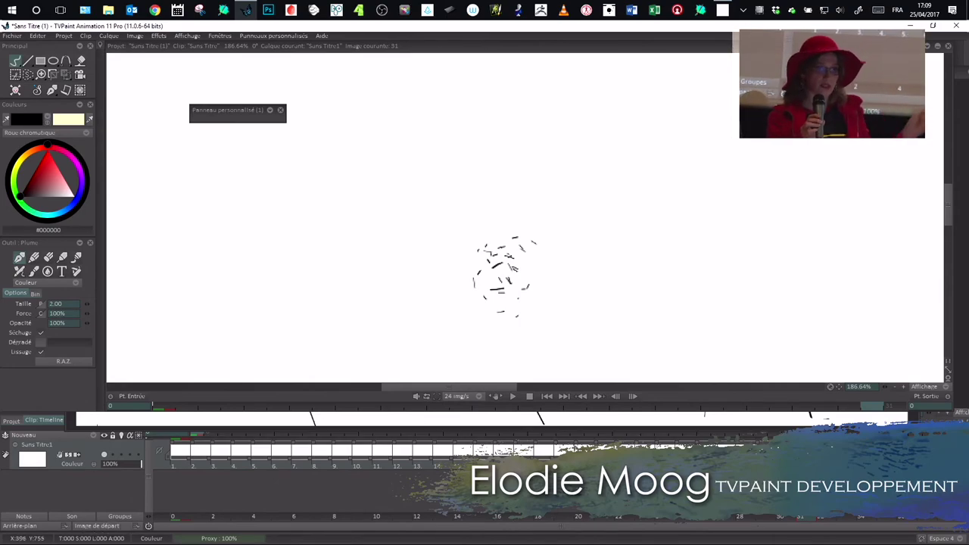
{"action": "left_click_drag", "start_coordinate": [121, 427], "coordinate": [121, 338]}
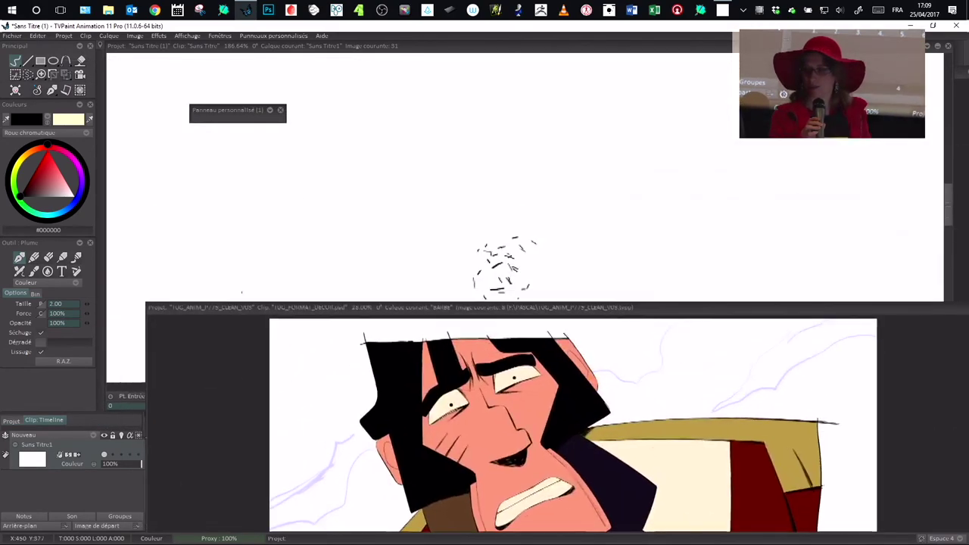
{"action": "left_click", "coordinate": [514, 396]}
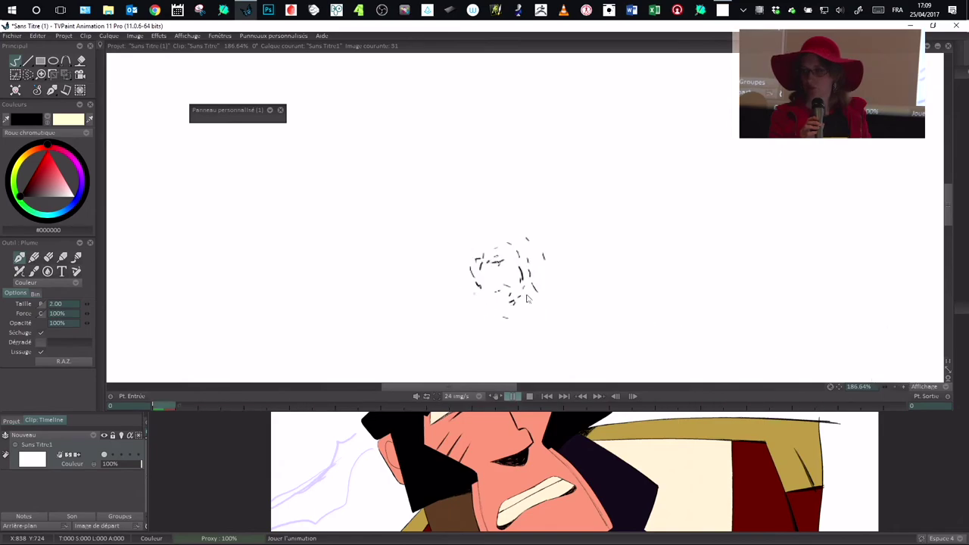
{"action": "key", "text": "Return"}
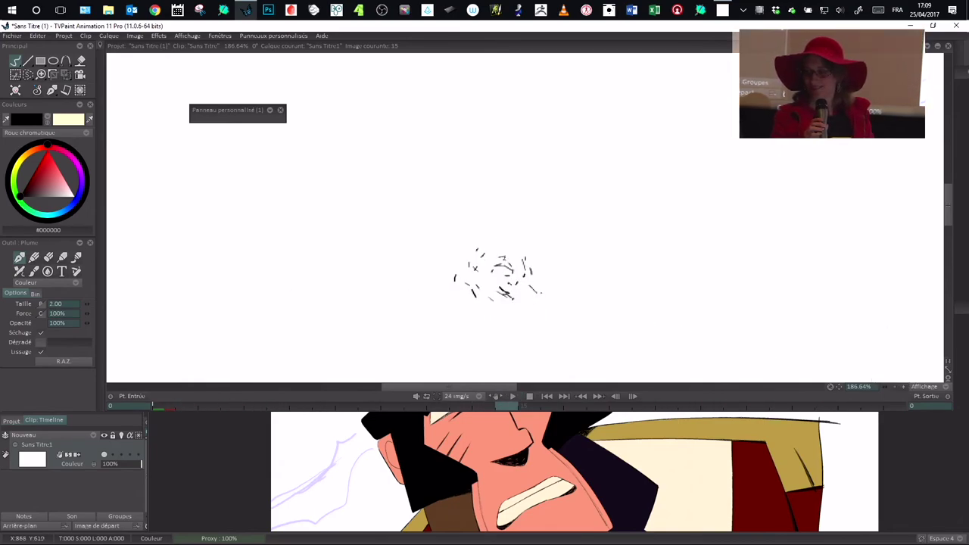
{"action": "left_click_drag", "start_coordinate": [542, 279], "coordinate": [407, 281], "text": "alt"}
{"action": "left_click_drag", "start_coordinate": [555, 283], "coordinate": [519, 236], "text": "alt"}
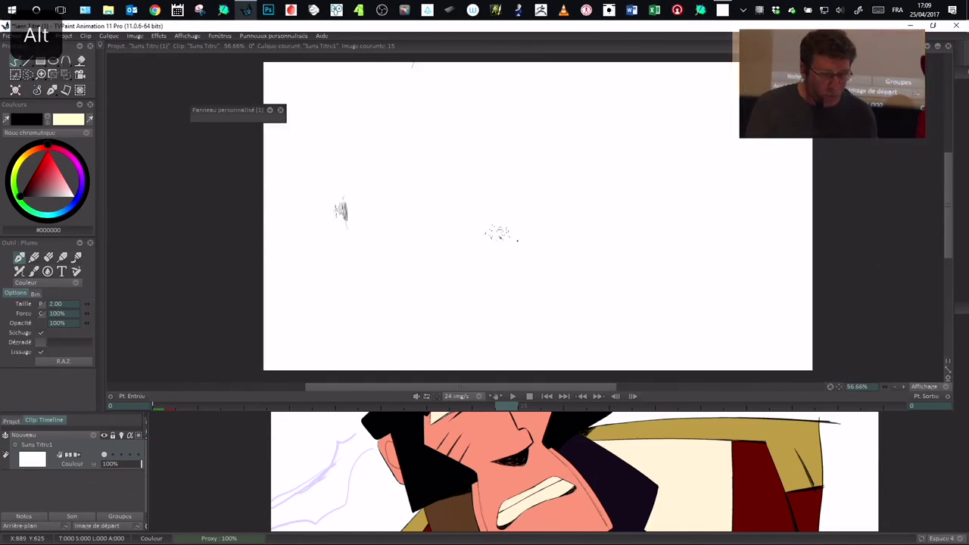
Activate the cut brush tool in Copier mode and move the character project window clear of the untitled clip's timeline
{"action": "left_click", "coordinate": [17, 75]}
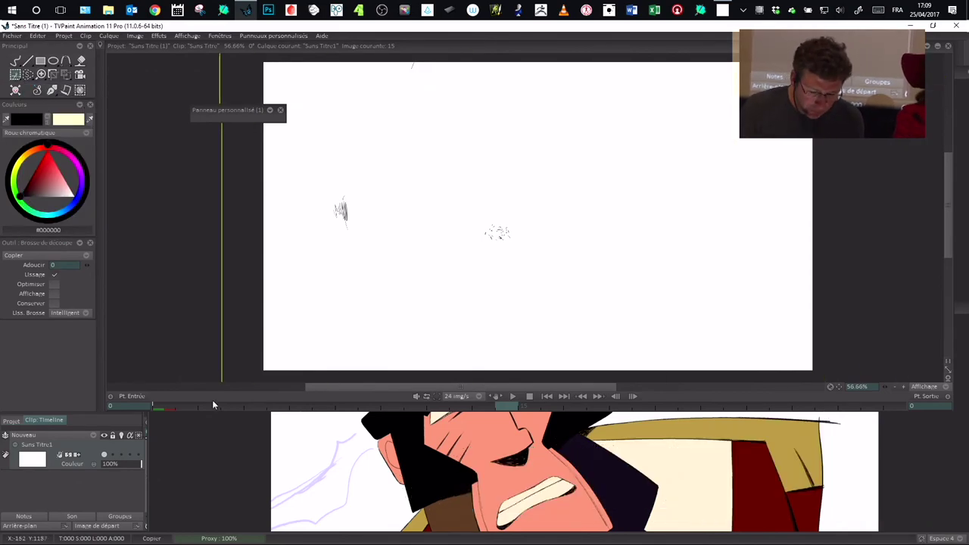
{"action": "left_click", "coordinate": [159, 422]}
{"action": "left_click_drag", "start_coordinate": [253, 305], "coordinate": [226, 130]}
{"action": "left_click_drag", "start_coordinate": [809, 130], "coordinate": [898, 133]}
{"action": "left_click_drag", "start_coordinate": [287, 134], "coordinate": [837, 217]}
{"action": "left_click", "coordinate": [666, 149]}
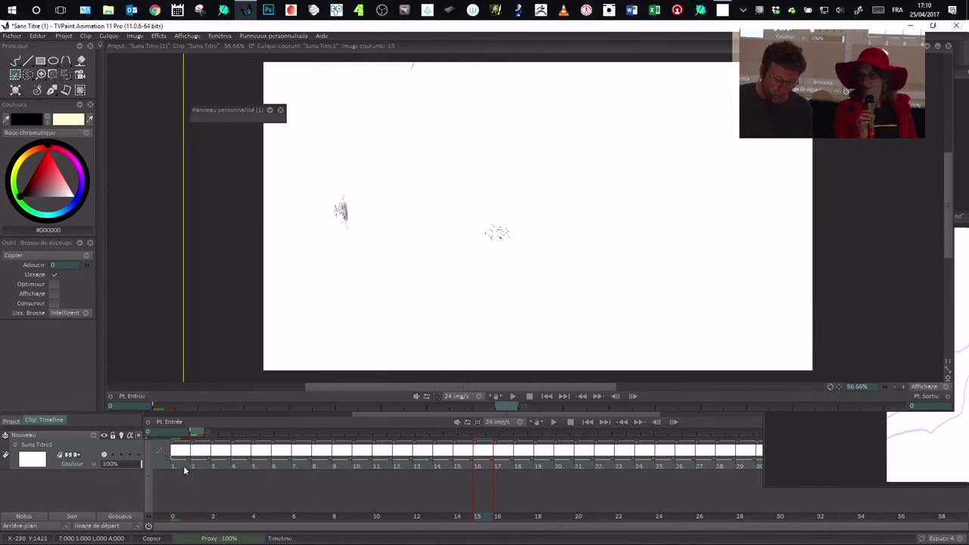
Select all 33 frames of the layer and cut the pen marks mid-canvas as an animated brush
{"action": "left_click", "coordinate": [184, 464]}
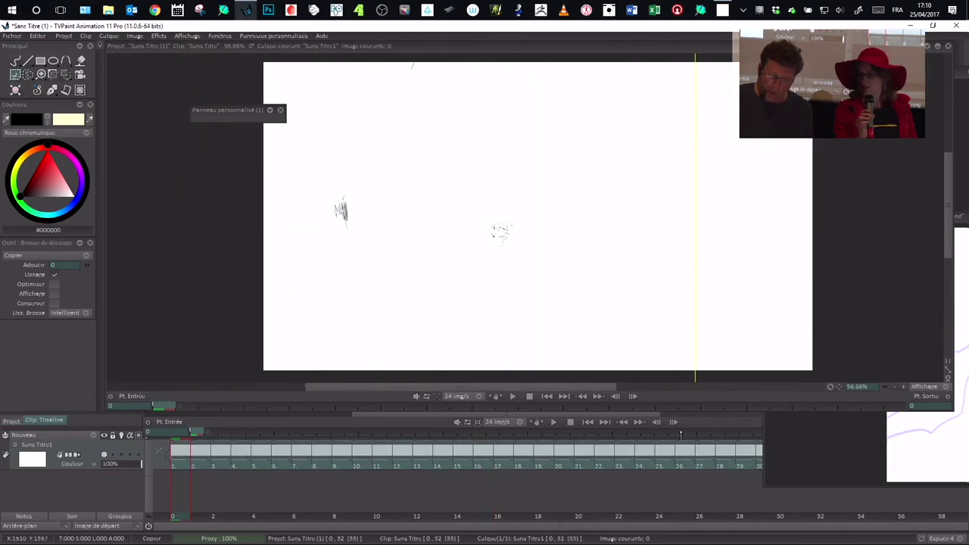
{"action": "left_click_drag", "start_coordinate": [453, 189], "coordinate": [572, 297]}
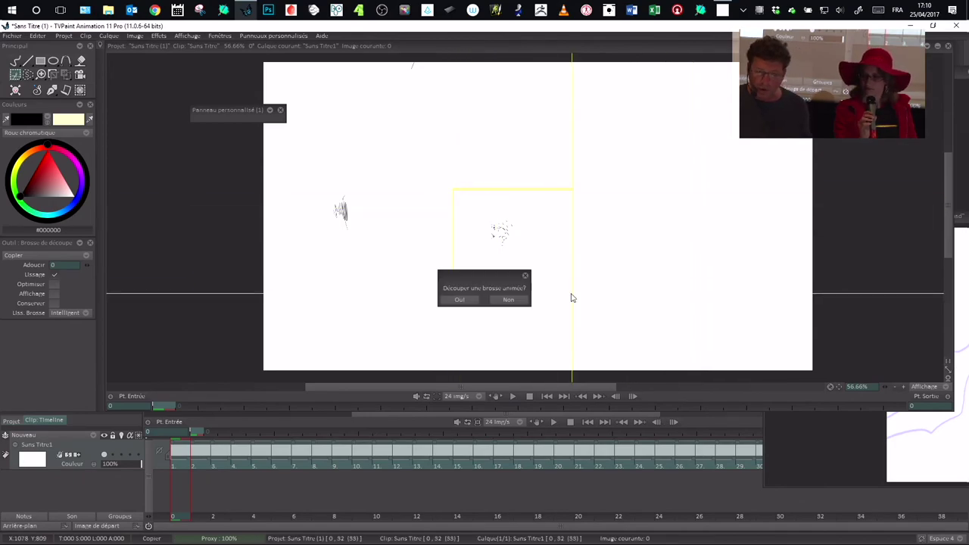
{"action": "left_click", "coordinate": [465, 298]}
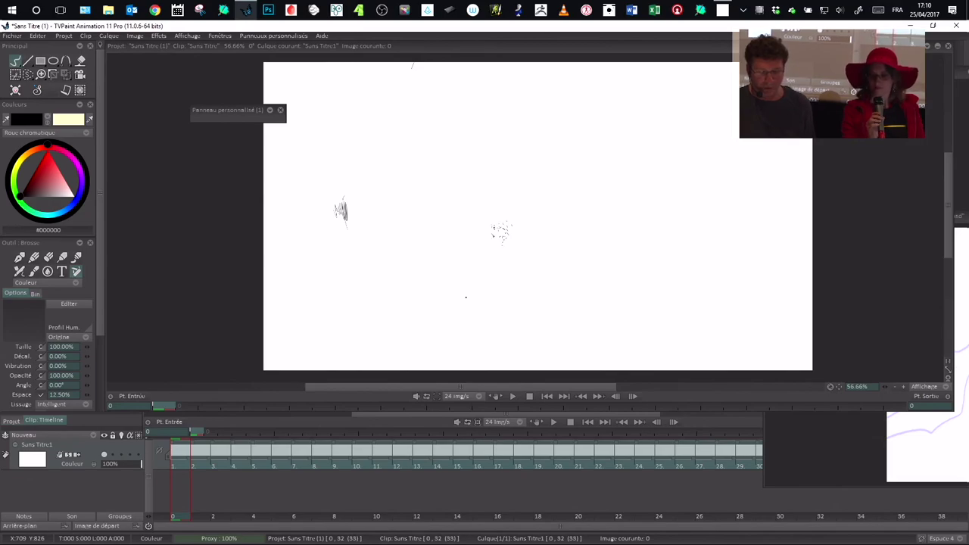
Paint an arc of speckled texture across the upper canvas with the animated brush, building it up densely on the right
{"action": "left_click", "coordinate": [403, 193]}
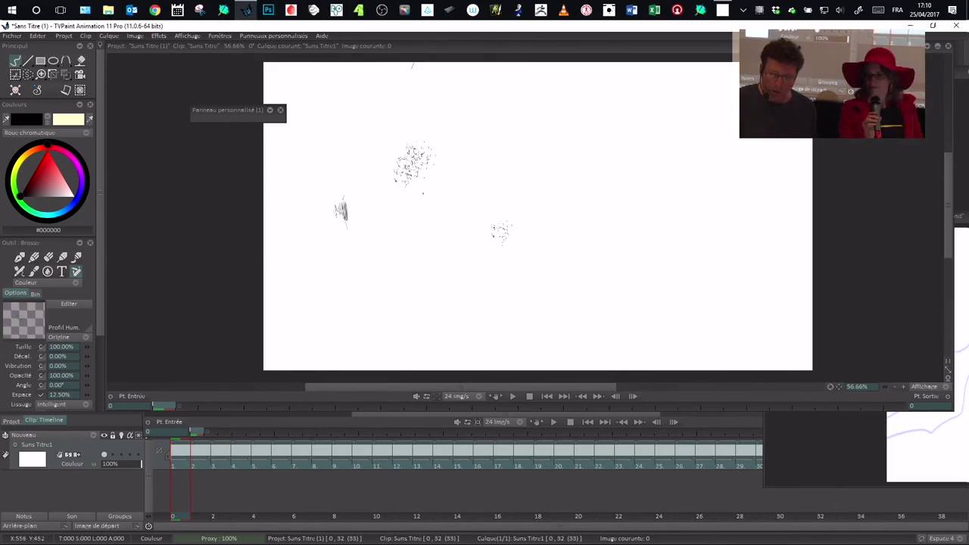
{"action": "mouse_move", "coordinate": [678, 269]}
{"action": "left_mouse_down"}
{"action": "mouse_move", "coordinate": [546, 151]}
{"action": "mouse_move", "coordinate": [696, 230]}
{"action": "mouse_move", "coordinate": [583, 138]}
{"action": "mouse_move", "coordinate": [709, 238]}
{"action": "mouse_move", "coordinate": [595, 159]}
{"action": "mouse_move", "coordinate": [575, 162]}
{"action": "mouse_move", "coordinate": [628, 199]}
{"action": "mouse_move", "coordinate": [547, 172]}
{"action": "mouse_move", "coordinate": [646, 238]}
{"action": "left_mouse_up"}
{"action": "left_click_drag", "start_coordinate": [582, 169], "coordinate": [612, 163]}
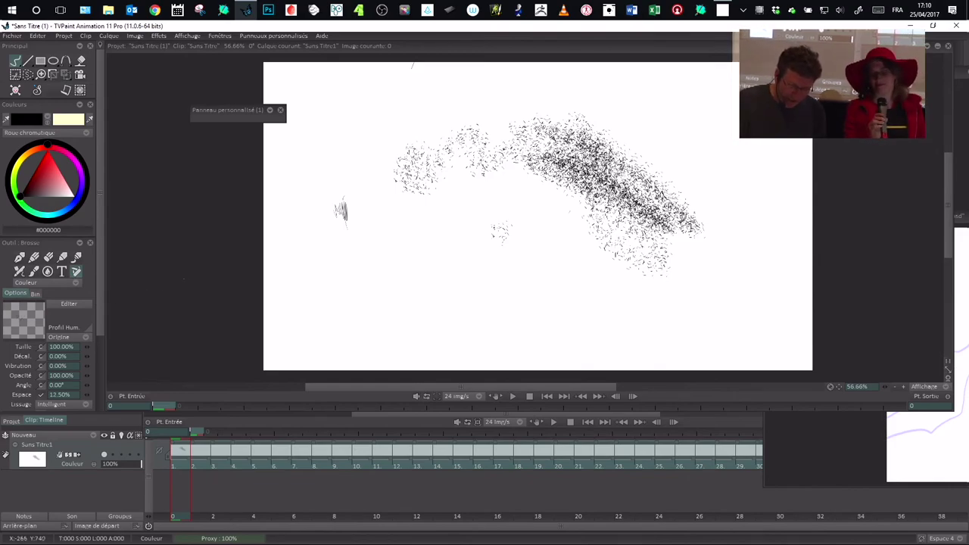
Set the brush's Saisie option to Personnalisée and paint a short stroke below the scribble on the canvas's left side
{"action": "scroll", "coordinate": [101, 309], "scroll_direction": "down", "scroll_amount": 1}
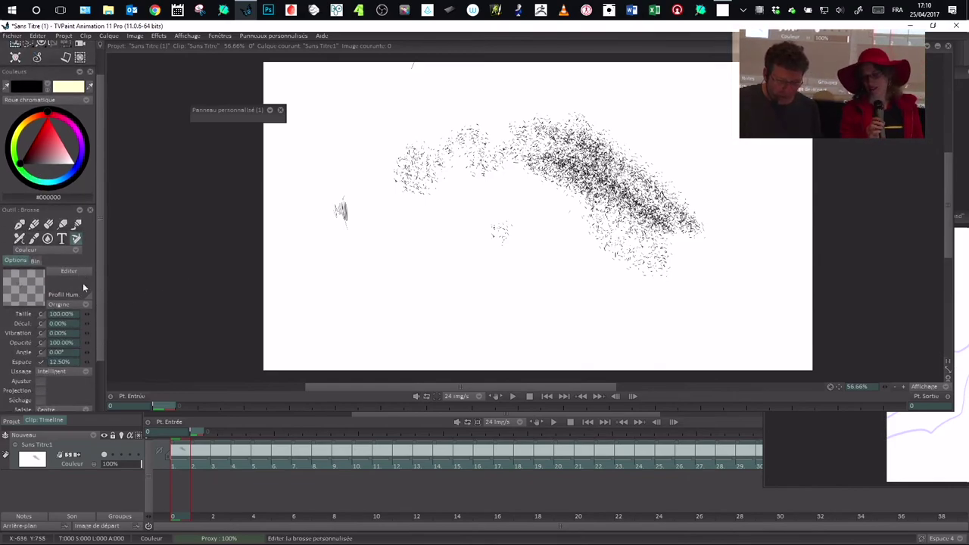
{"action": "scroll", "coordinate": [100, 314], "scroll_direction": "down", "scroll_amount": 1}
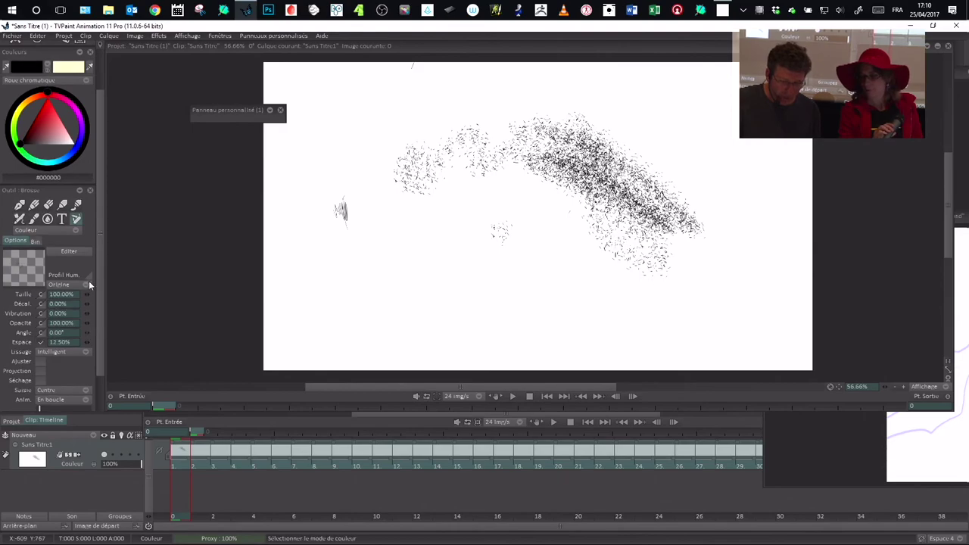
{"action": "left_click", "coordinate": [85, 284]}
{"action": "left_click", "coordinate": [87, 283]}
{"action": "left_click", "coordinate": [90, 283]}
{"action": "left_click", "coordinate": [89, 278]}
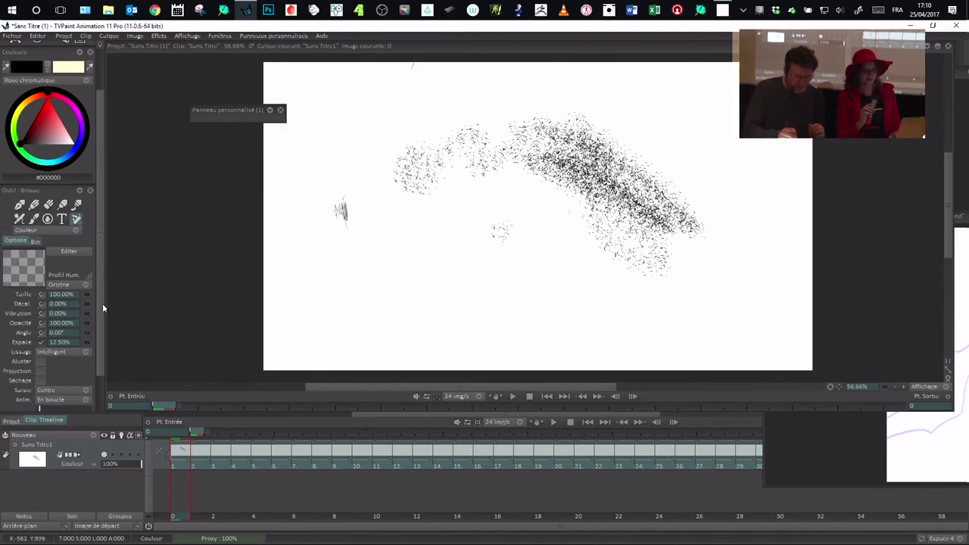
{"action": "left_click", "coordinate": [85, 390]}
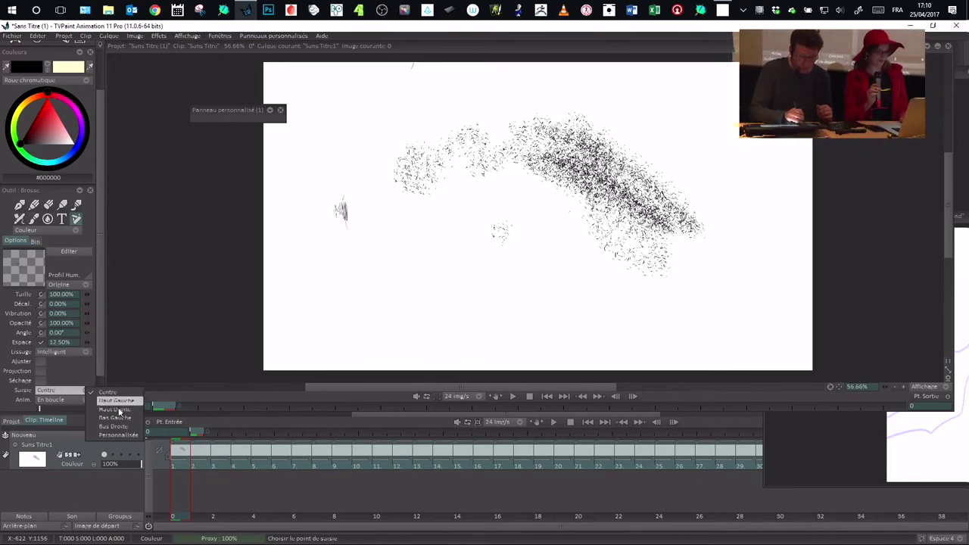
{"action": "left_click", "coordinate": [114, 435]}
{"action": "left_click", "coordinate": [394, 238]}
{"action": "left_click_drag", "start_coordinate": [387, 240], "coordinate": [409, 250]}
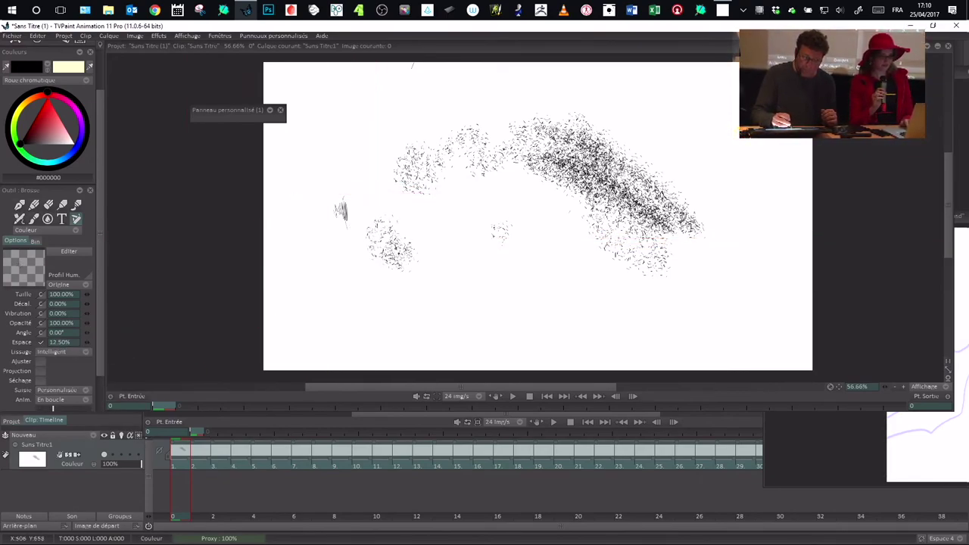
Link the brush's Taille to pen pressure and paint a thin tapering stroke along the lower canvas
{"action": "left_click", "coordinate": [43, 294]}
{"action": "left_click", "coordinate": [72, 388]}
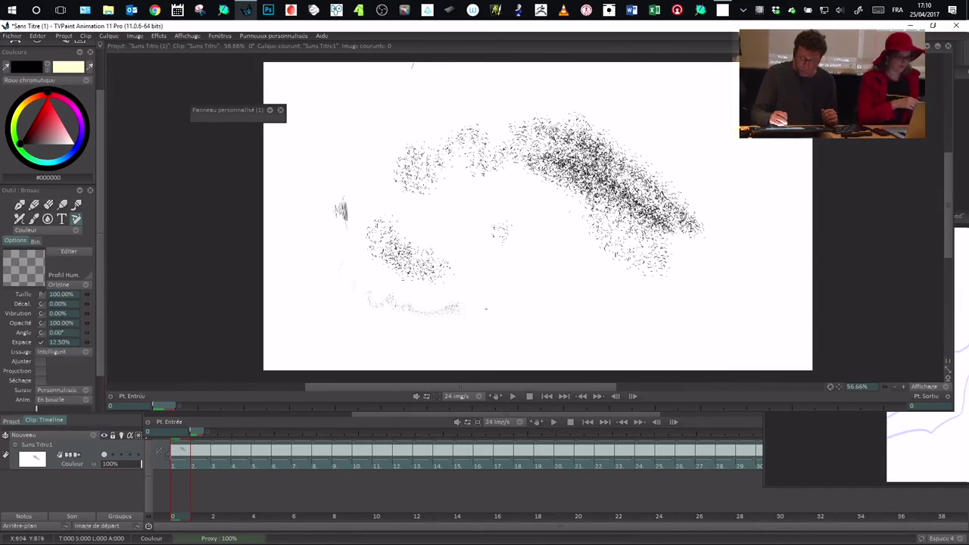
Set the brush's animation mode to Pression and paint a long curved stroke beneath the existing lower one
{"action": "left_click_drag", "start_coordinate": [101, 341], "coordinate": [97, 386]}
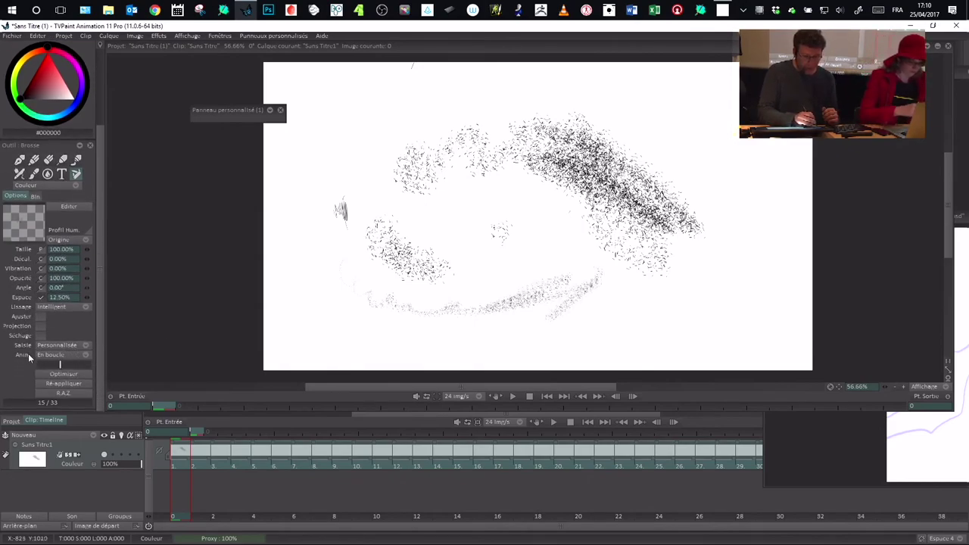
{"action": "left_click", "coordinate": [57, 355]}
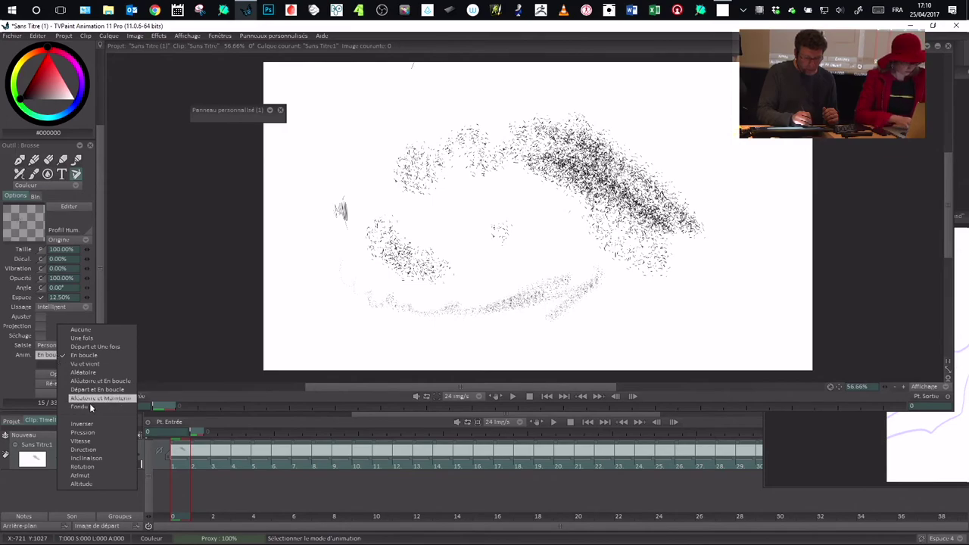
{"action": "left_click", "coordinate": [82, 432]}
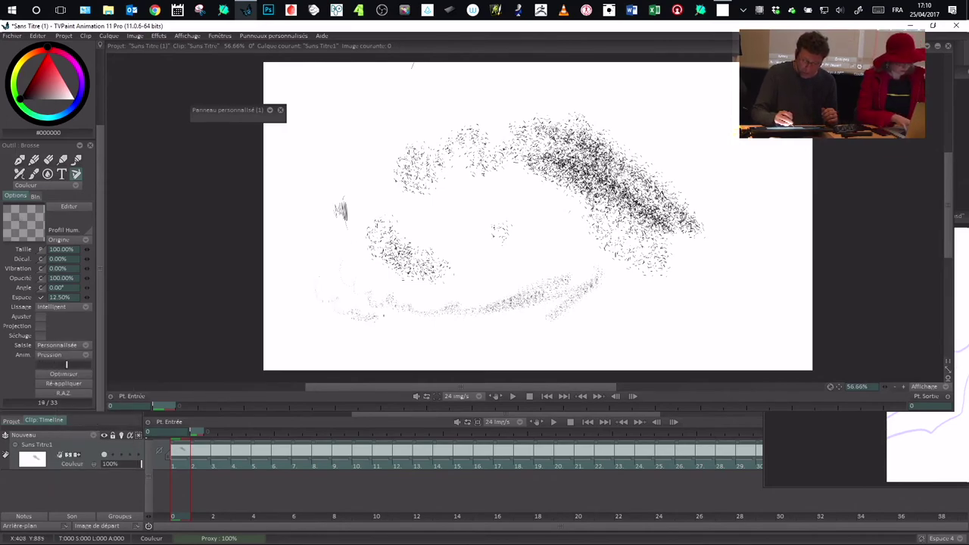
{"action": "left_click_drag", "start_coordinate": [466, 336], "coordinate": [606, 306]}
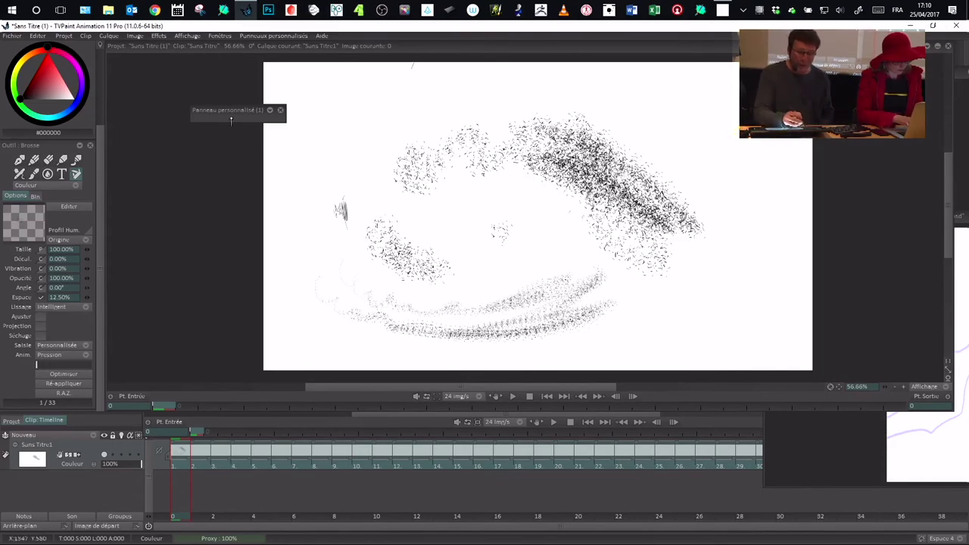
Capture the current animated brush, without its colours, into the floating Panneau personnalisé (1) and reposition the panel
{"action": "left_click_drag", "start_coordinate": [226, 116], "coordinate": [194, 116]}
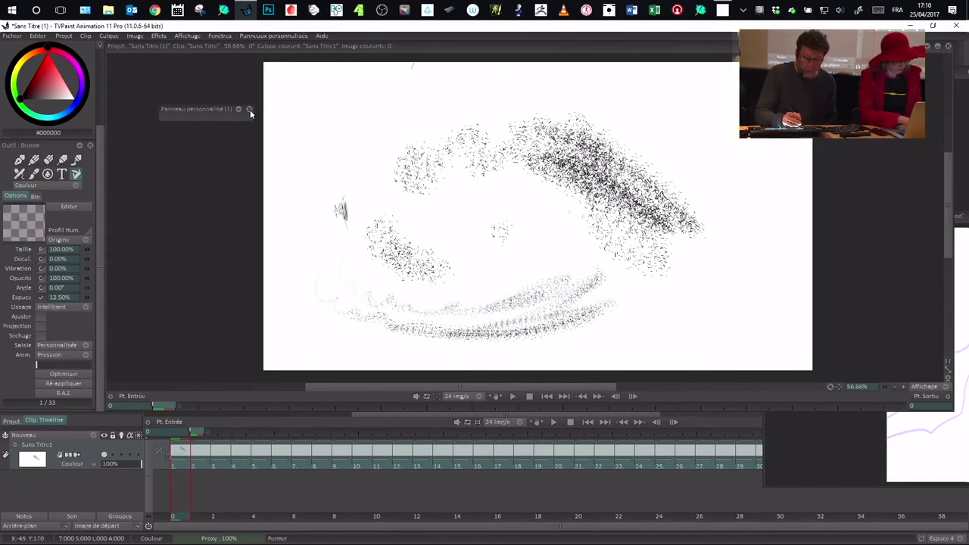
{"action": "left_click", "coordinate": [277, 36]}
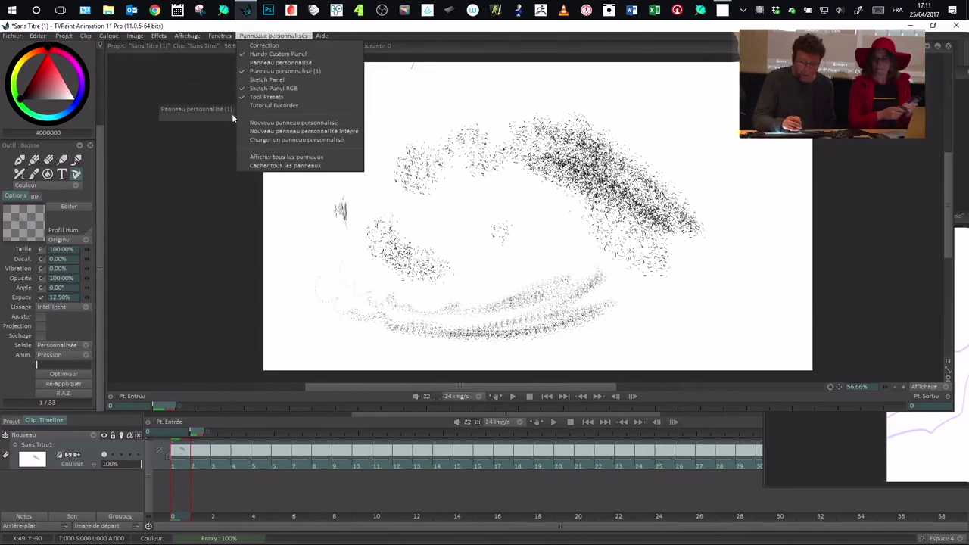
{"action": "left_click", "coordinate": [188, 109]}
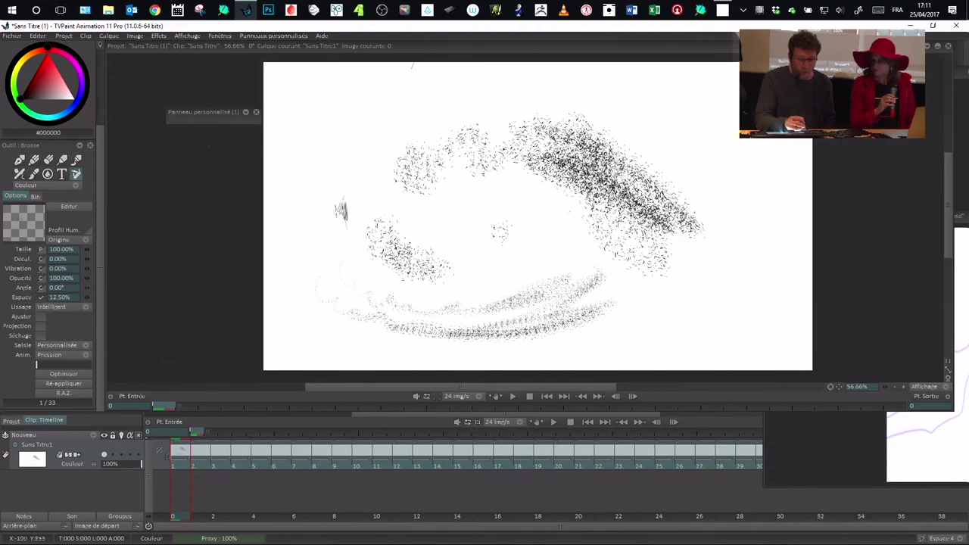
{"action": "right_click", "coordinate": [184, 120]}
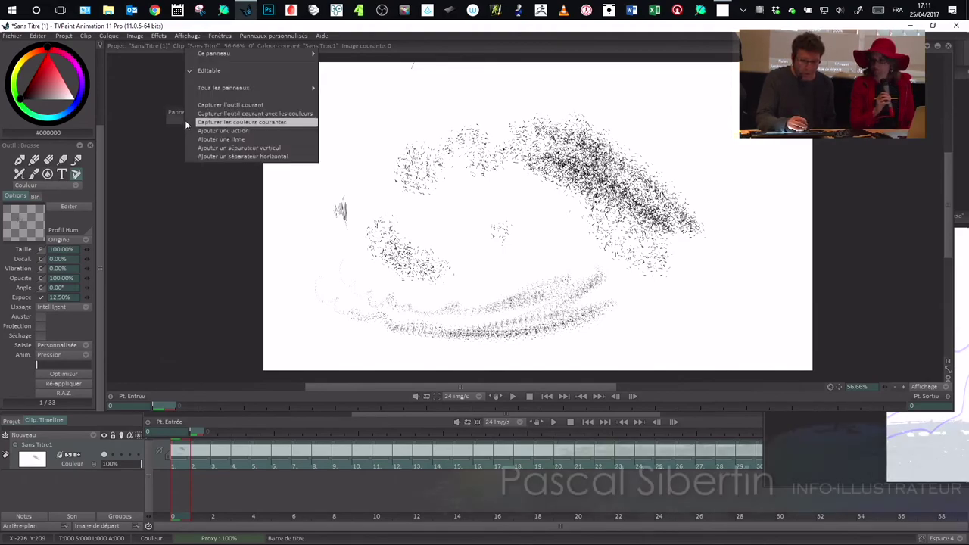
{"action": "left_click", "coordinate": [253, 105]}
{"action": "left_click_drag", "start_coordinate": [210, 116], "coordinate": [218, 120]}
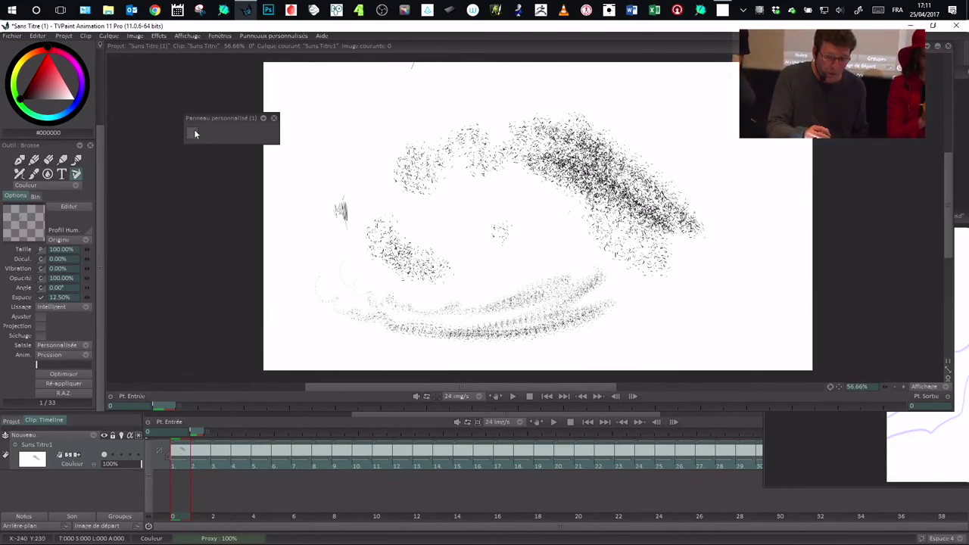
{"action": "right_click", "coordinate": [194, 134]}
{"action": "left_click", "coordinate": [219, 135]}
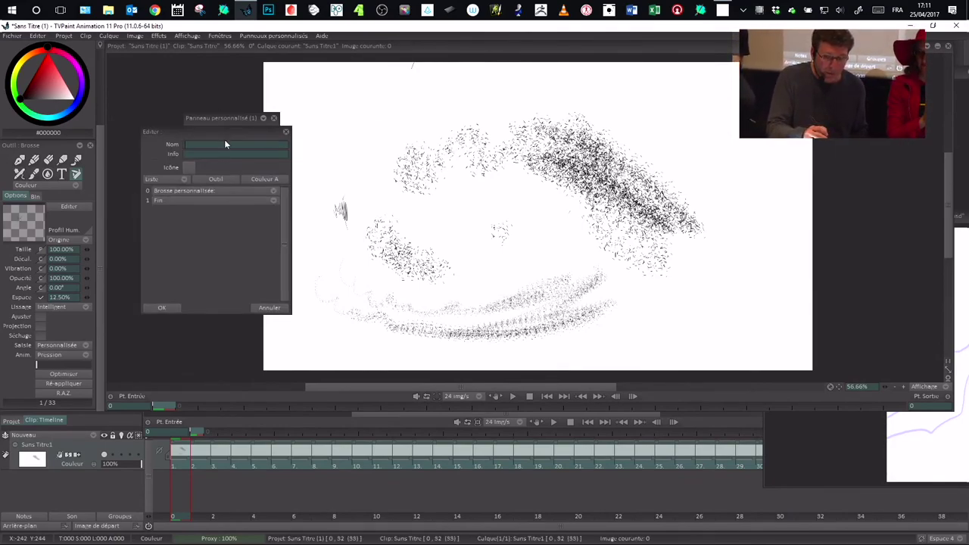
{"action": "left_click", "coordinate": [188, 182]}
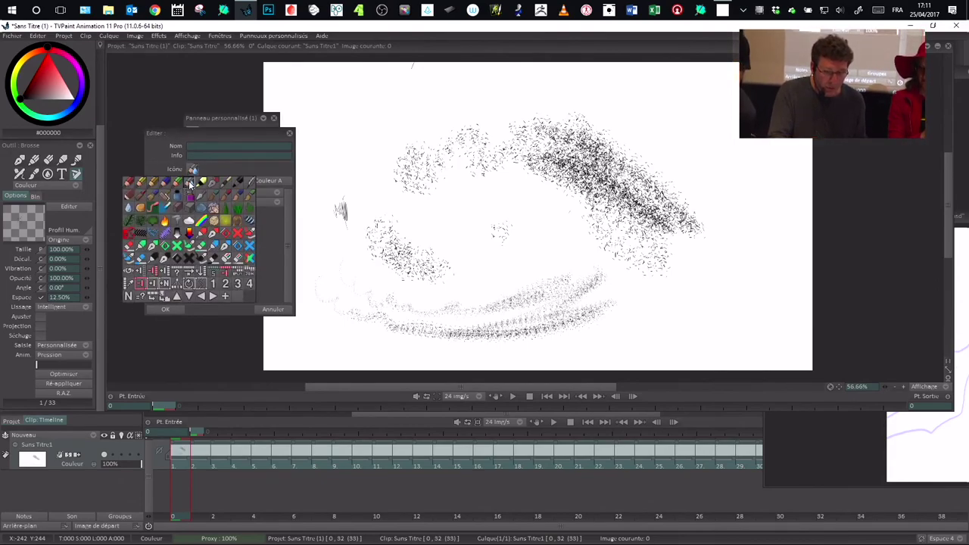
{"action": "left_click", "coordinate": [181, 211]}
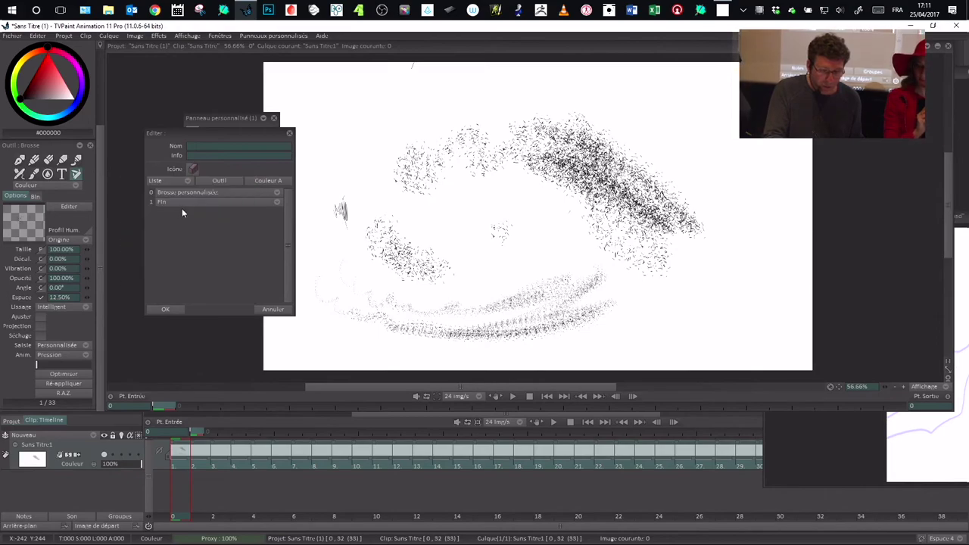
{"action": "left_click_drag", "start_coordinate": [213, 139], "coordinate": [215, 139]}
{"action": "left_click_drag", "start_coordinate": [235, 142], "coordinate": [223, 146]}
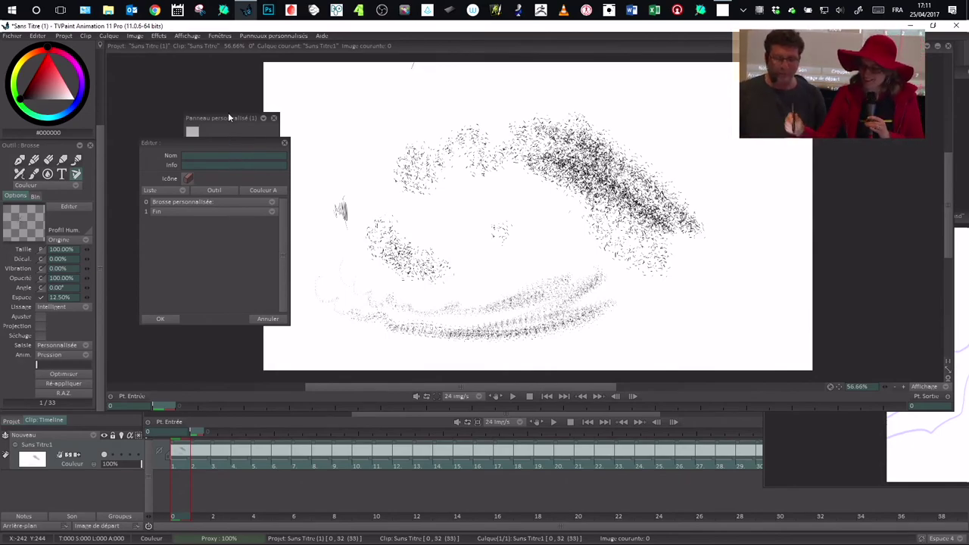
{"action": "left_click", "coordinate": [267, 319]}
Set the main drawing colour to light blue and paint a short scribble with the animated brush on the upper-left canvas
{"action": "left_click_drag", "start_coordinate": [100, 132], "coordinate": [99, 92]}
{"action": "left_click", "coordinate": [61, 167]}
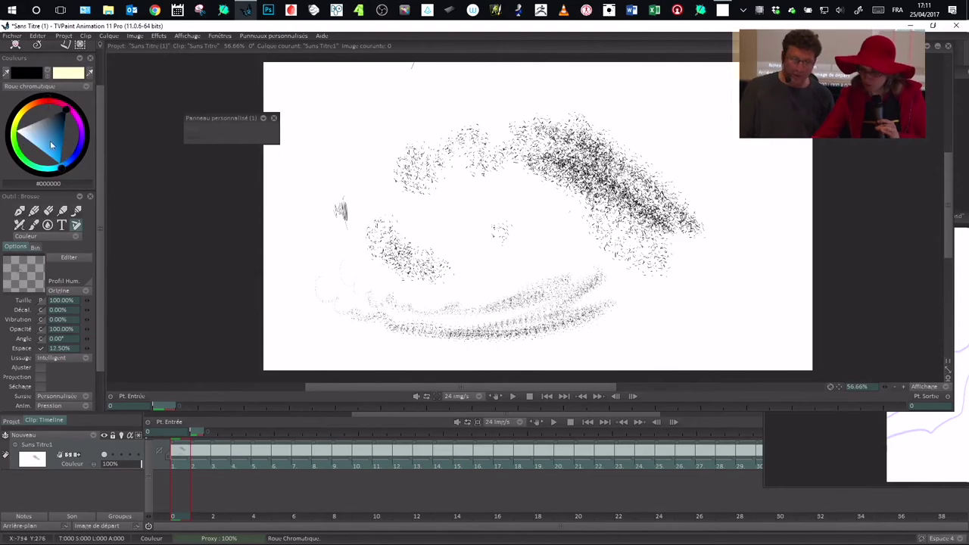
{"action": "left_click_drag", "start_coordinate": [51, 145], "coordinate": [47, 154]}
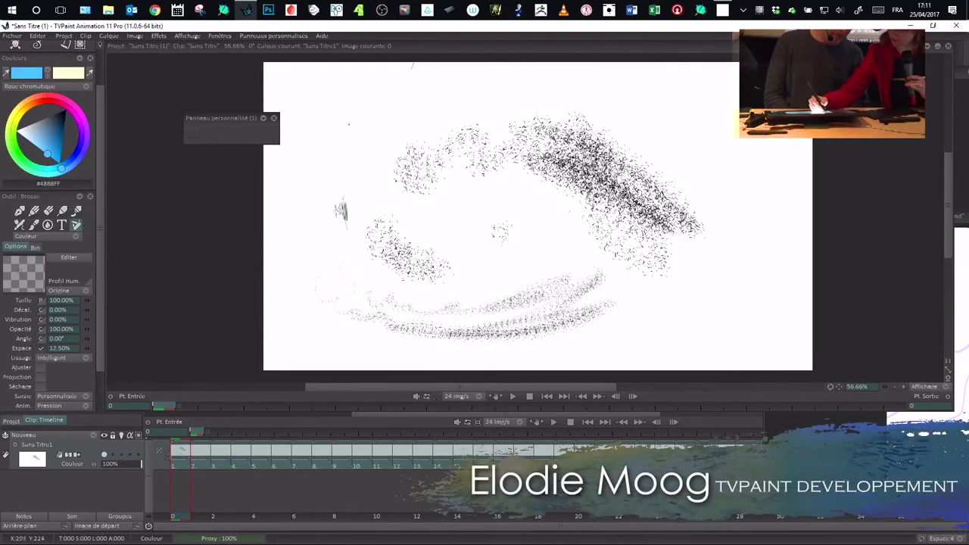
{"action": "left_click_drag", "start_coordinate": [353, 121], "coordinate": [341, 138]}
Draw a small light blue pencil with the Plume tool near the left edge of the canvas
{"action": "left_click", "coordinate": [20, 212]}
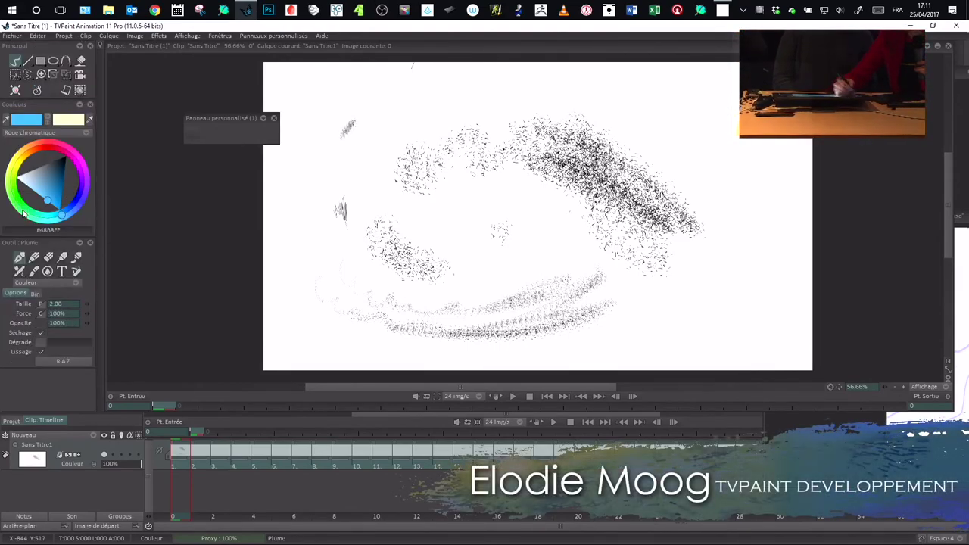
{"action": "left_click_drag", "start_coordinate": [304, 189], "coordinate": [318, 190]}
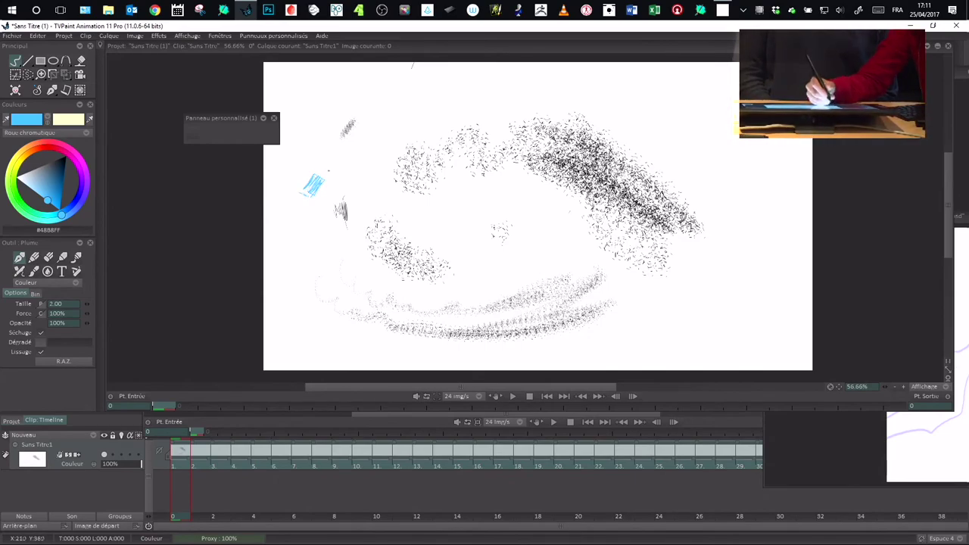
{"action": "left_click_drag", "start_coordinate": [311, 194], "coordinate": [304, 203]}
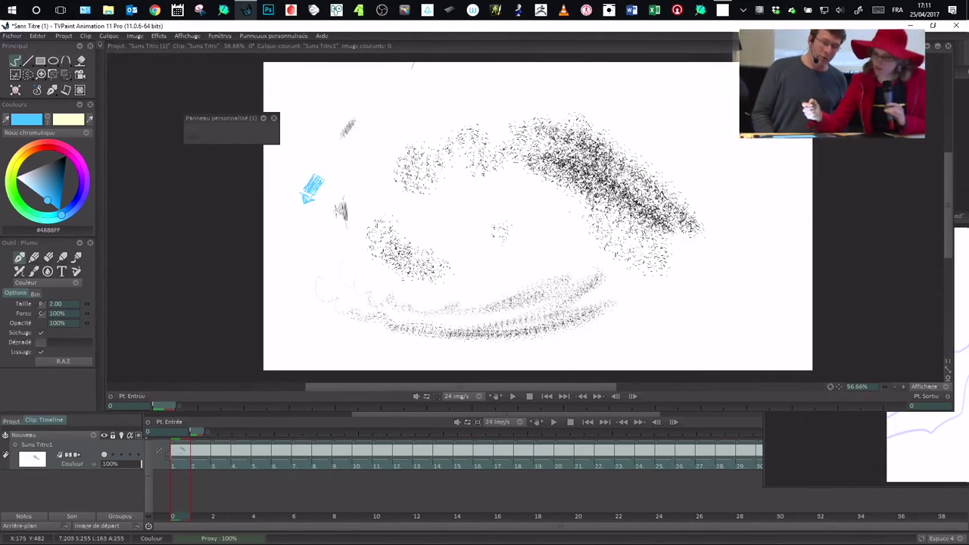
Cut out the blue pencil drawing as a non-animated custom brush in Copier mode
{"action": "left_click", "coordinate": [15, 74]}
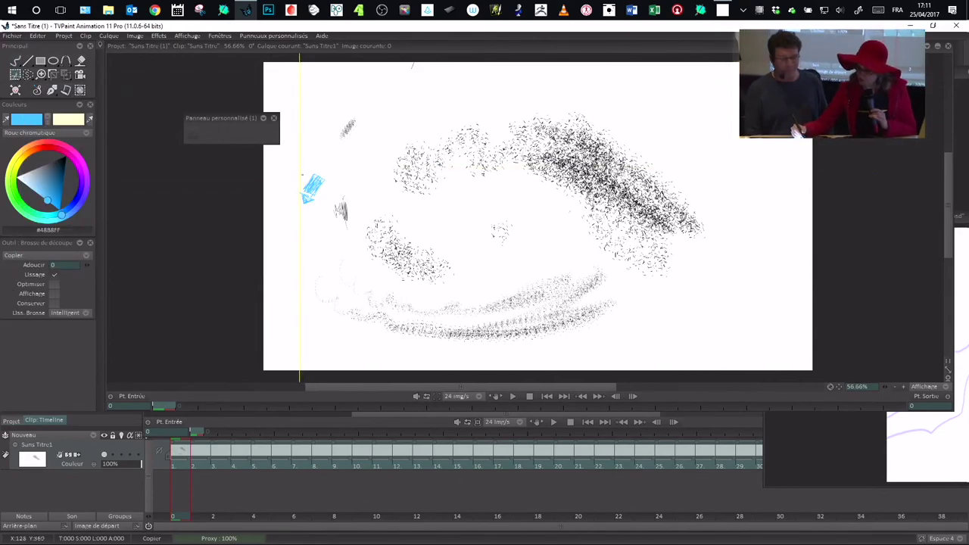
{"action": "left_click_drag", "start_coordinate": [324, 210], "coordinate": [324, 210]}
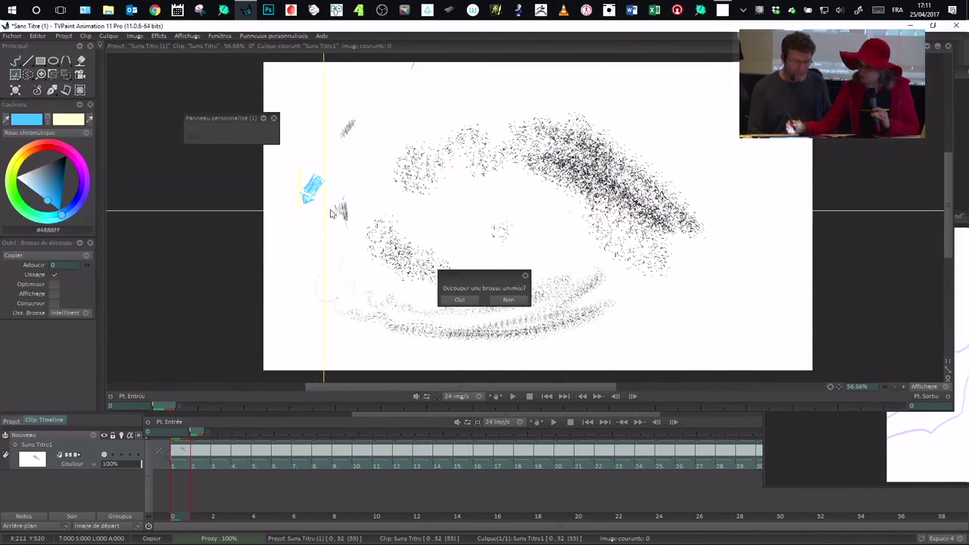
{"action": "left_click", "coordinate": [509, 301]}
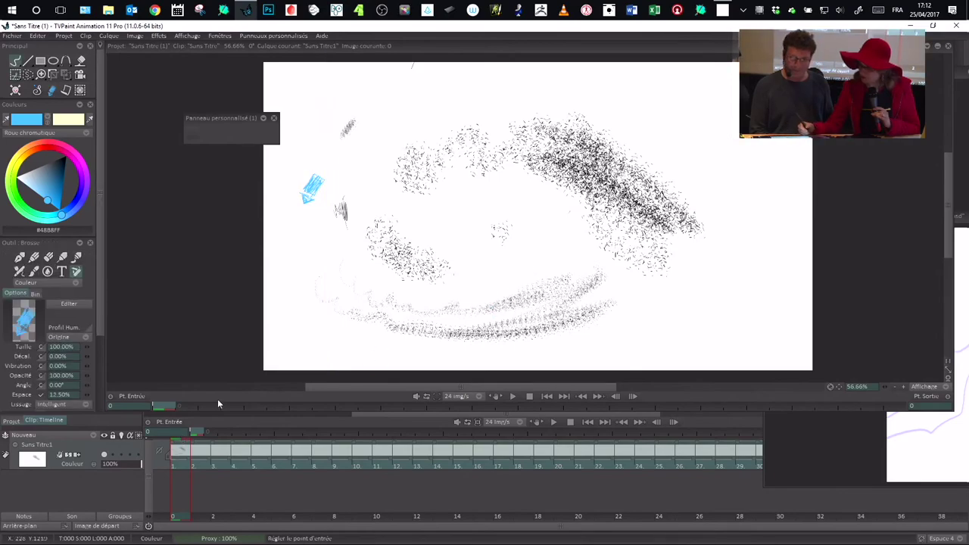
Stamp the blue pencil brush four times down the right side of the canvas and paint one short smear below
{"action": "left_click", "coordinate": [639, 99]}
{"action": "left_click", "coordinate": [715, 122]}
{"action": "left_click", "coordinate": [749, 169]}
{"action": "left_click", "coordinate": [742, 257]}
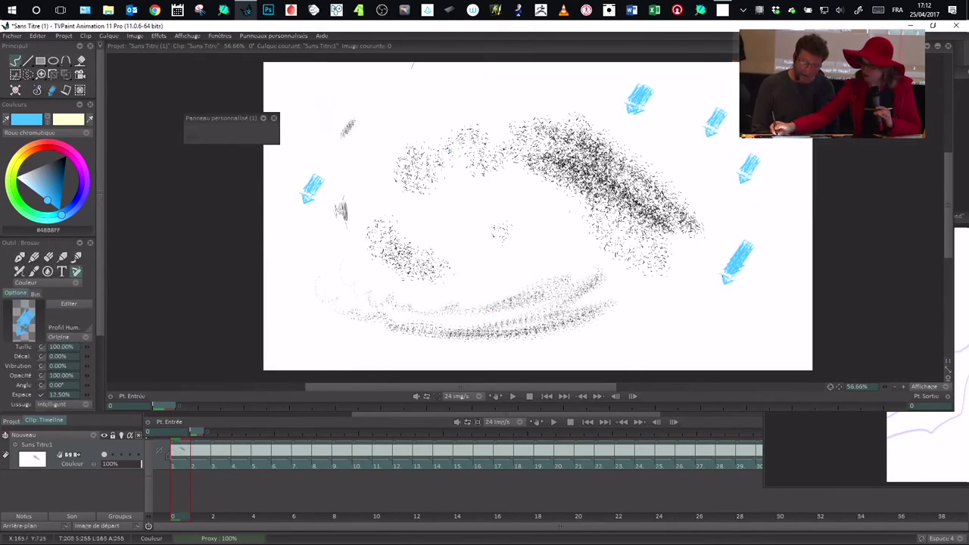
{"action": "left_click_drag", "start_coordinate": [696, 302], "coordinate": [669, 319]}
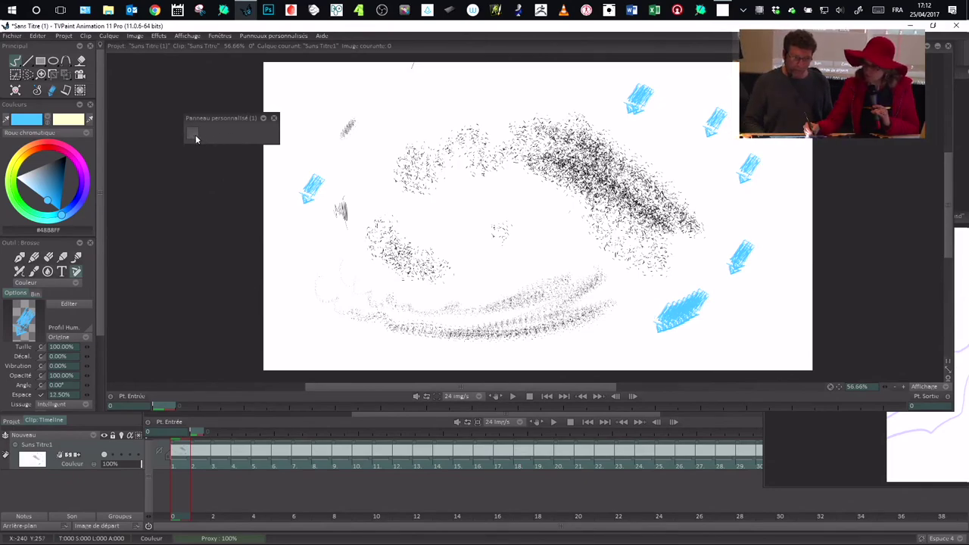
Assign the blue pencil brush image as the icon of the captured brush button in the custom panel
{"action": "right_click", "coordinate": [194, 132]}
{"action": "left_click", "coordinate": [237, 133]}
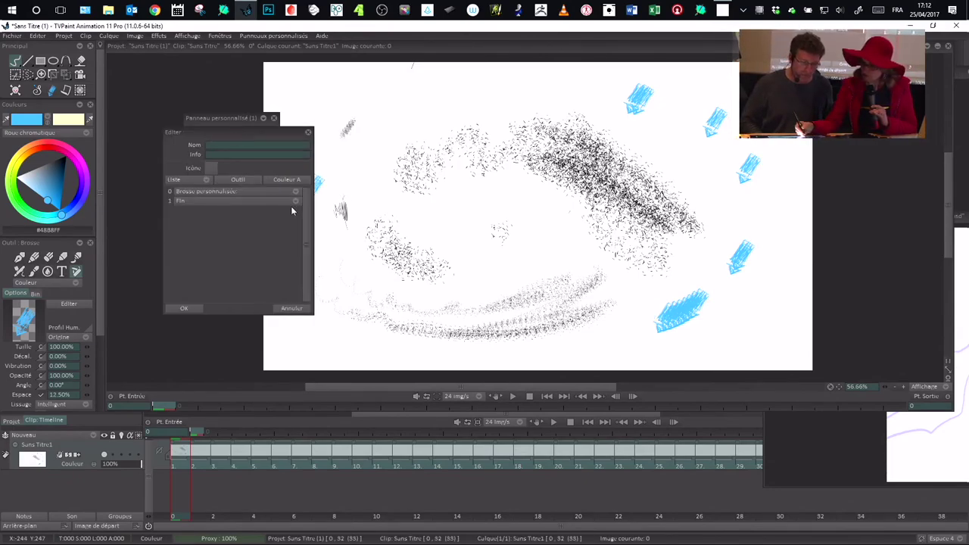
{"action": "left_click", "coordinate": [239, 179]}
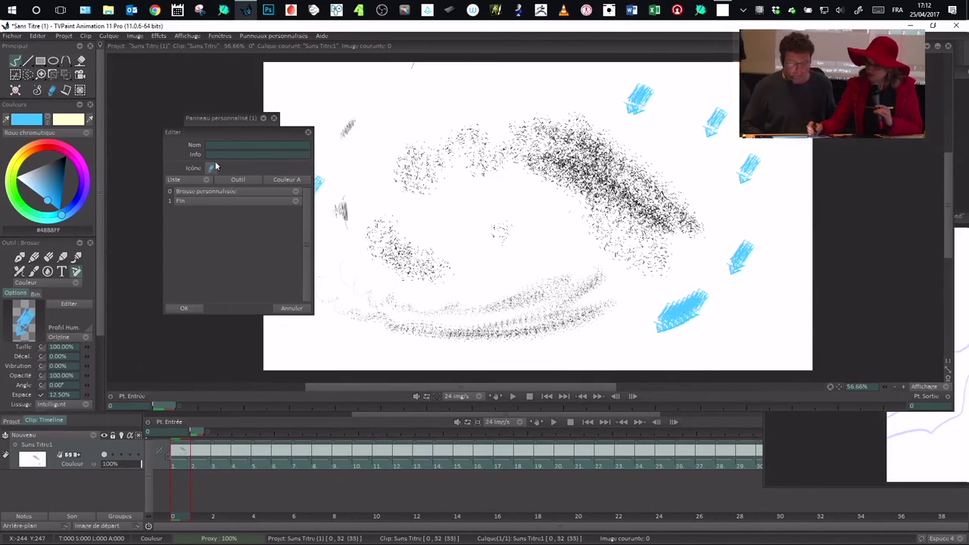
{"action": "left_click", "coordinate": [187, 309]}
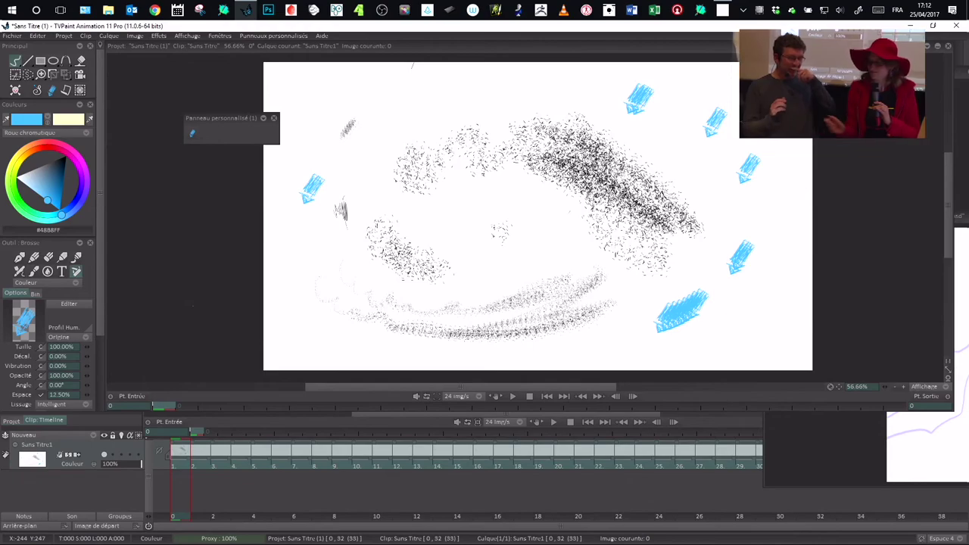
Recall the animated scribble brush from the recently used tools and paint loose strokes on the left part of the canvas
{"action": "left_click_drag", "start_coordinate": [211, 123], "coordinate": [194, 93]}
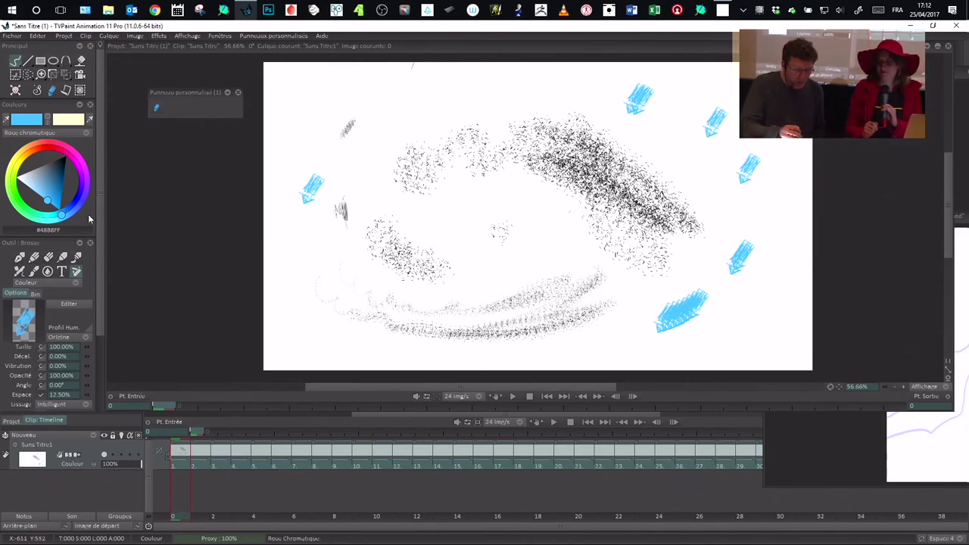
{"action": "left_click", "coordinate": [52, 90]}
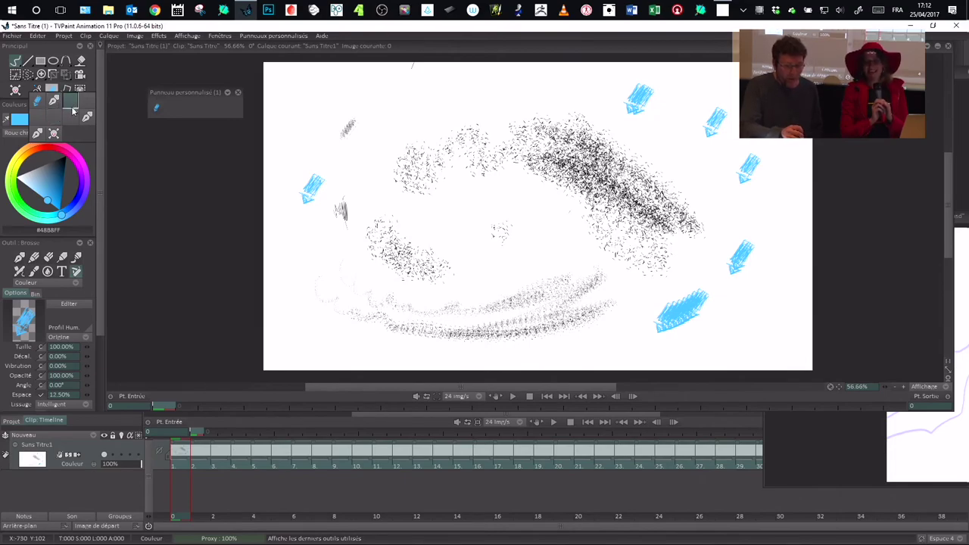
{"action": "left_click", "coordinate": [75, 104]}
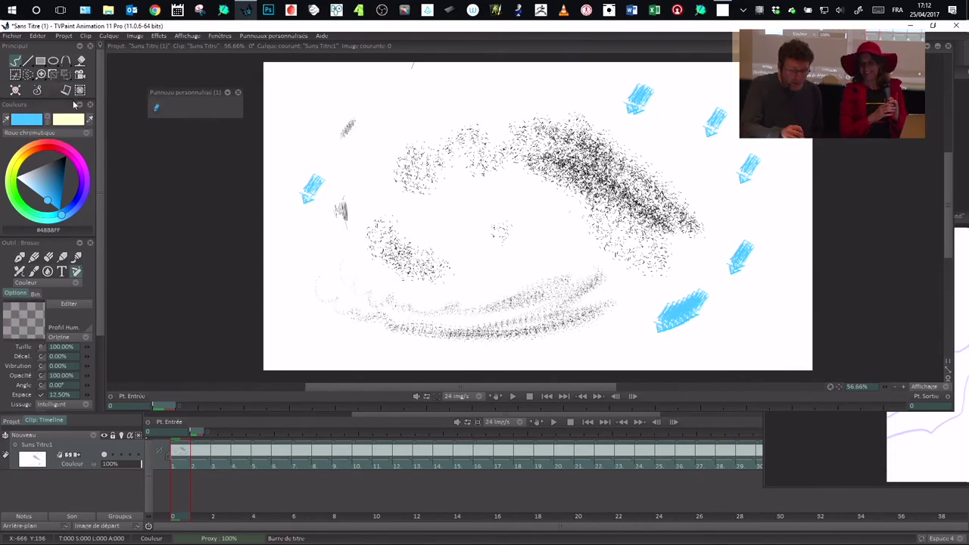
{"action": "left_click", "coordinate": [51, 91]}
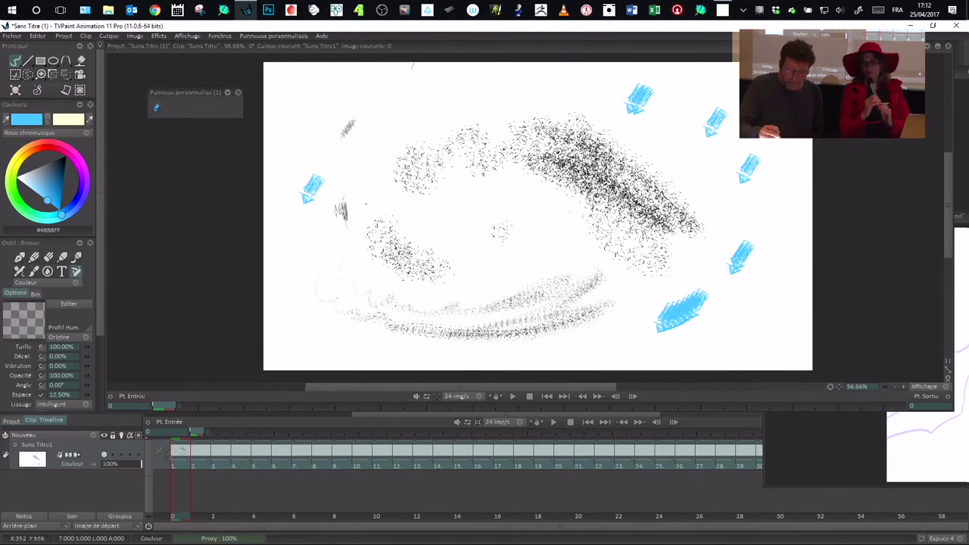
{"action": "mouse_move", "coordinate": [381, 171]}
{"action": "left_mouse_down"}
{"action": "mouse_move", "coordinate": [385, 219]}
{"action": "mouse_move", "coordinate": [455, 237]}
{"action": "left_mouse_up"}
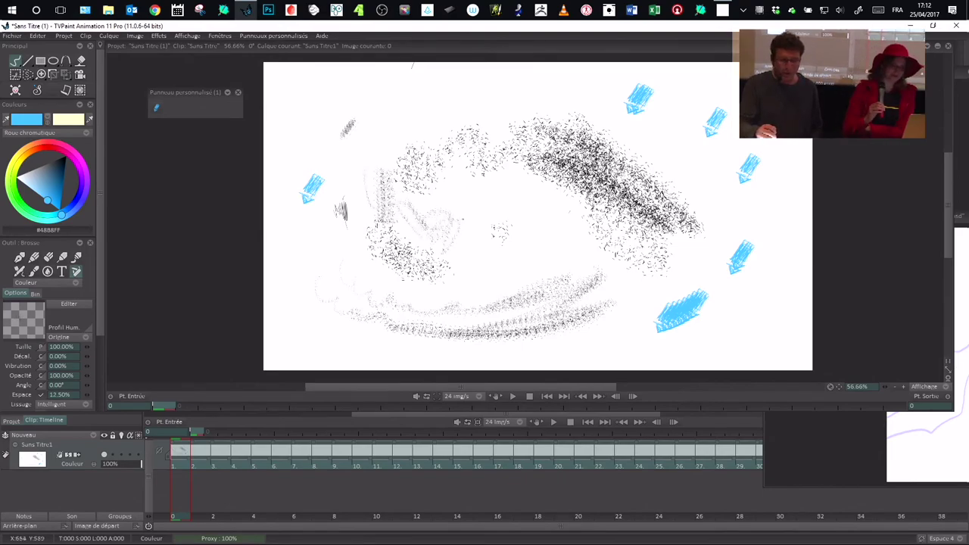
Load the captured brush from the custom panel's pencil button and paint a curved speckled stroke on the upper-left canvas
{"action": "left_click", "coordinate": [156, 108]}
{"action": "left_click_drag", "start_coordinate": [345, 131], "coordinate": [378, 179]}
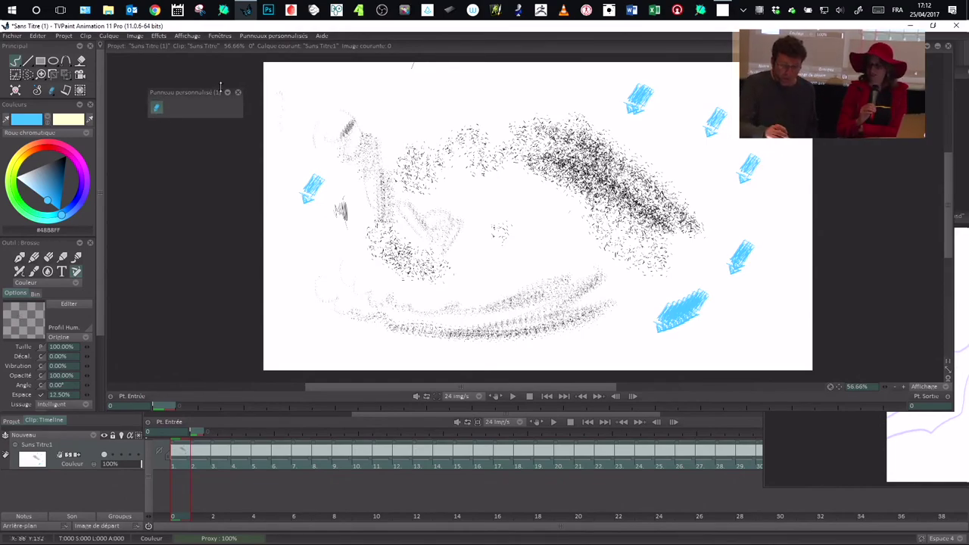
{"action": "left_click_drag", "start_coordinate": [169, 96], "coordinate": [194, 100]}
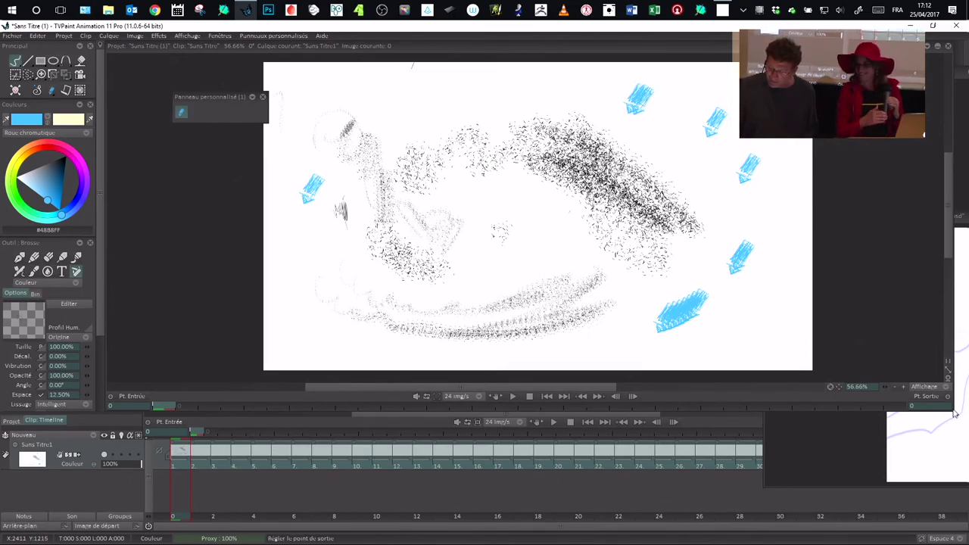
Set the clip's out point (Pt. Sortie) at the first image and reposition the custom panel beside the canvas
{"action": "left_click", "coordinate": [930, 393]}
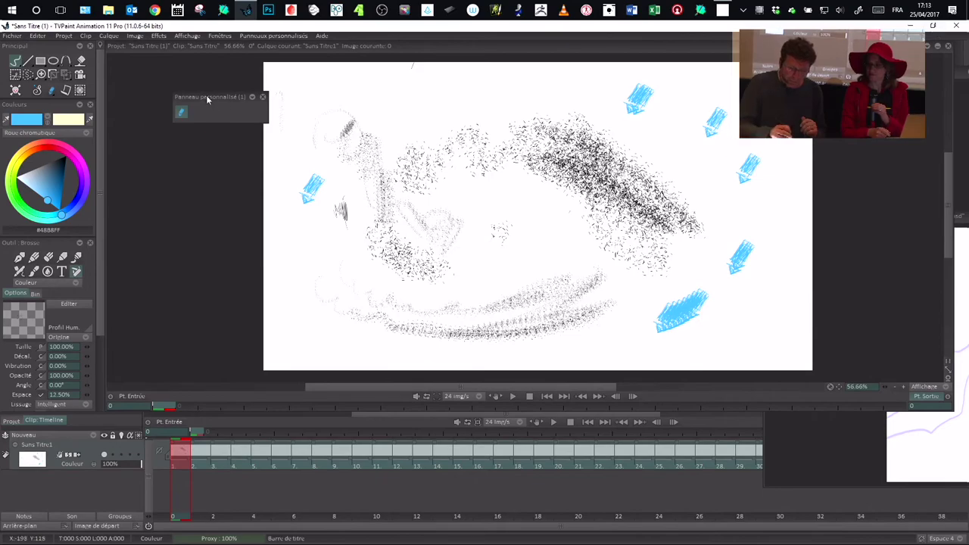
{"action": "left_click_drag", "start_coordinate": [208, 98], "coordinate": [186, 94]}
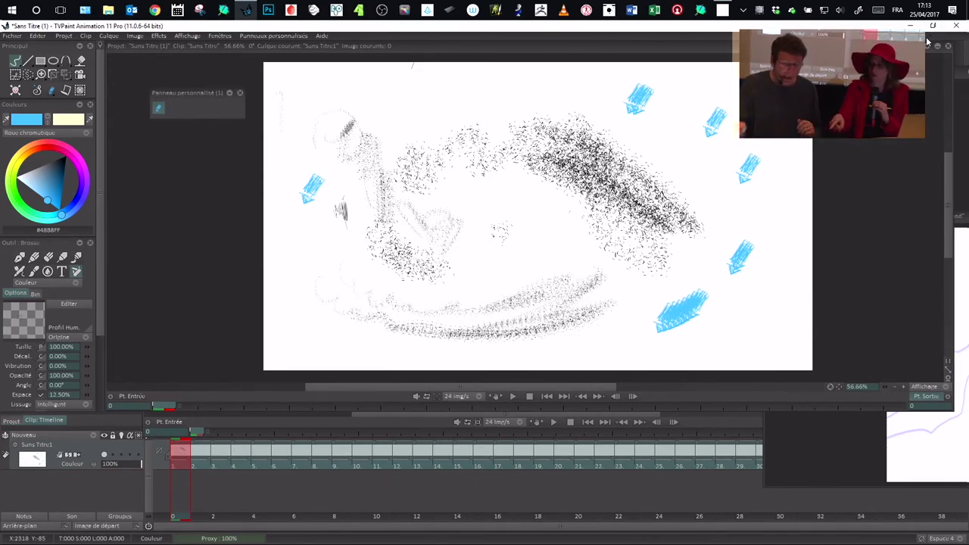
{"action": "left_click_drag", "start_coordinate": [166, 100], "coordinate": [182, 106]}
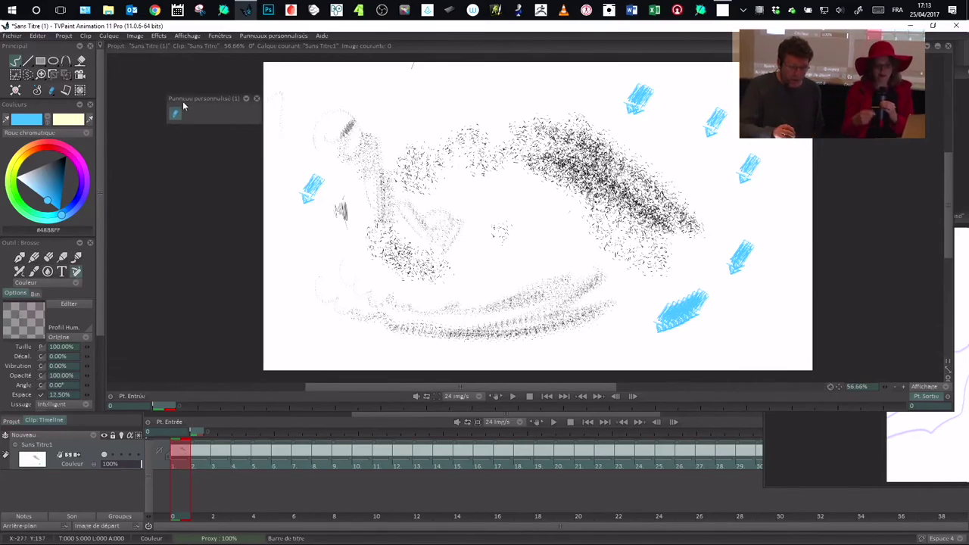
Open the editor of the pencil brush button in the custom panel and examine the commands available for its action list
{"action": "right_click", "coordinate": [179, 113]}
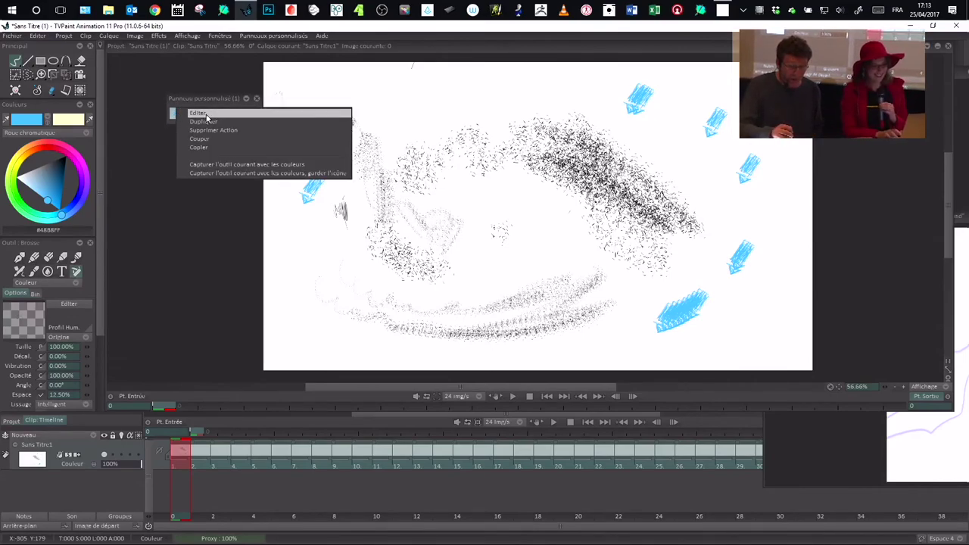
{"action": "left_click", "coordinate": [201, 113]}
{"action": "left_click_drag", "start_coordinate": [211, 123], "coordinate": [232, 158]}
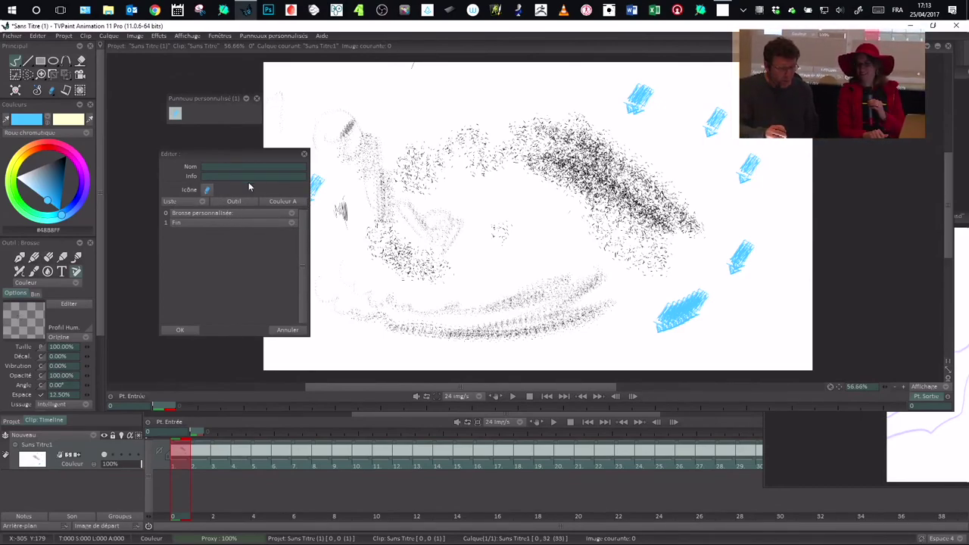
{"action": "left_click_drag", "start_coordinate": [230, 156], "coordinate": [226, 159]}
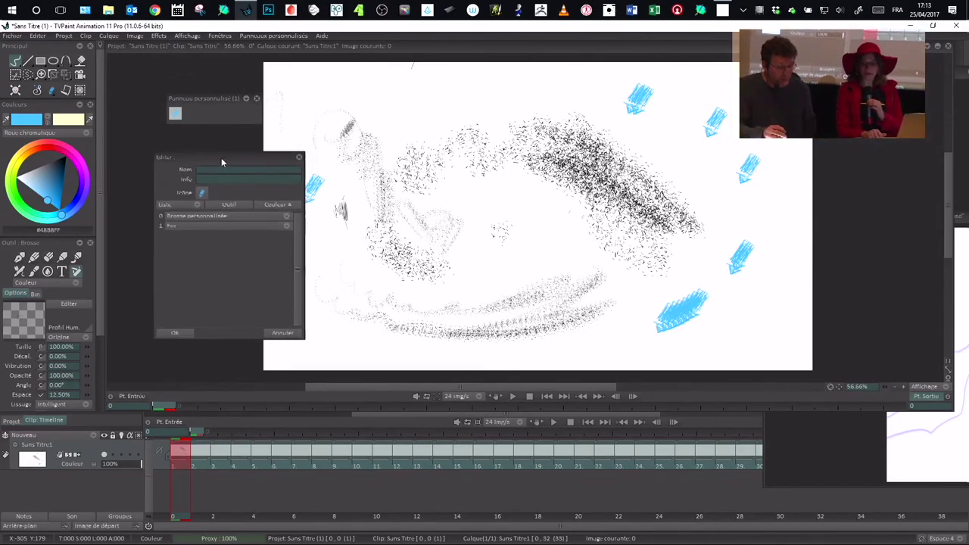
{"action": "right_click", "coordinate": [233, 220]}
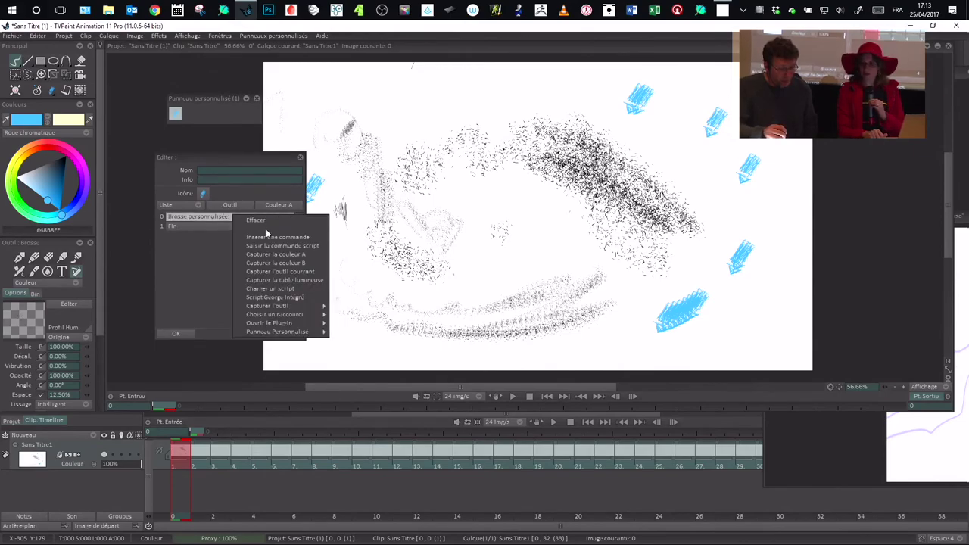
{"action": "left_click", "coordinate": [199, 225]}
{"action": "right_click", "coordinate": [203, 225]}
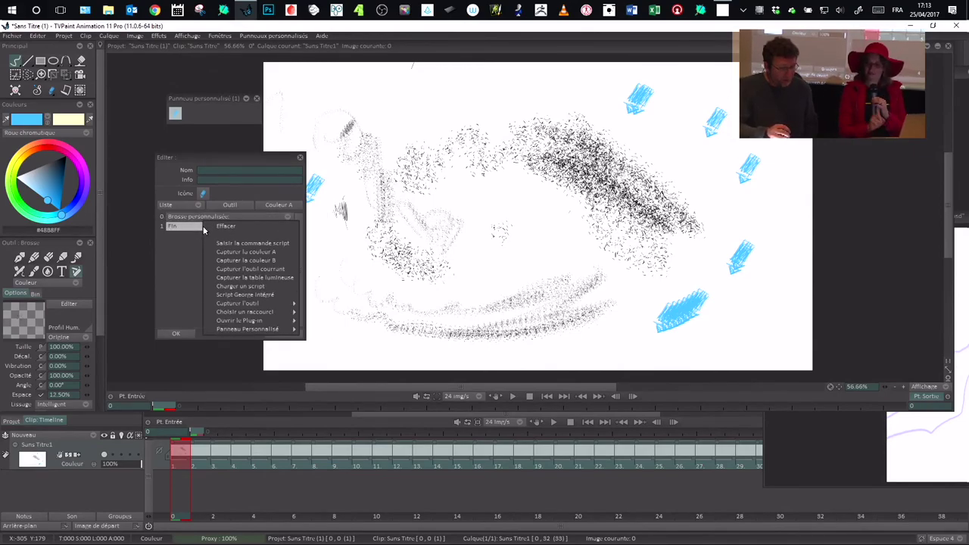
{"action": "left_click", "coordinate": [179, 284]}
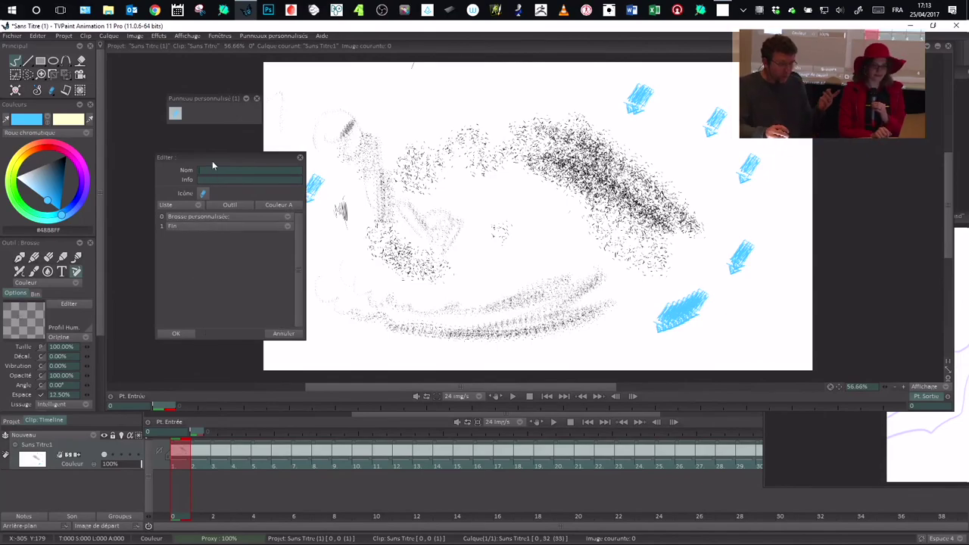
Name the custom panel's brush button quetuveux, confirm the edit, and shift the panel slightly toward the canvas
{"action": "left_click_drag", "start_coordinate": [212, 161], "coordinate": [216, 162]}
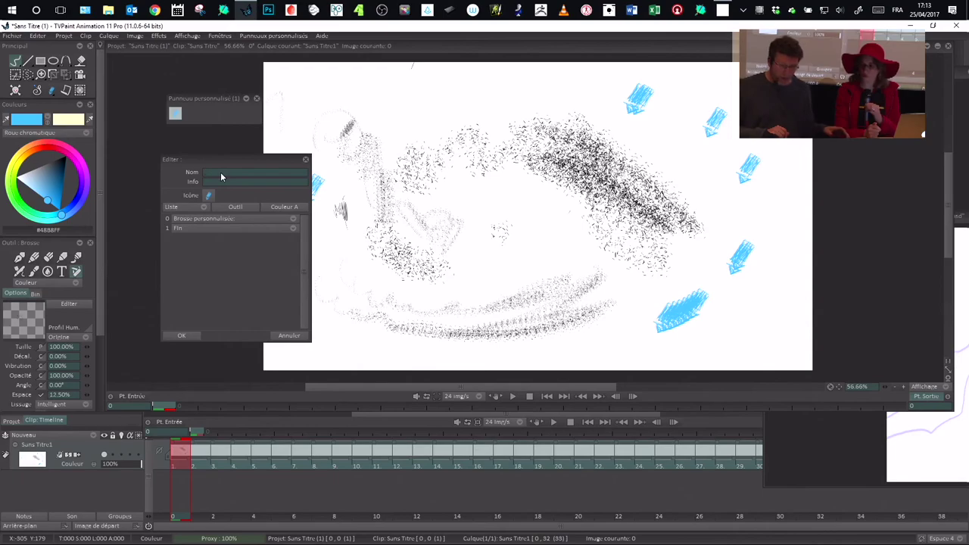
{"action": "type", "text": "quiqueux"}
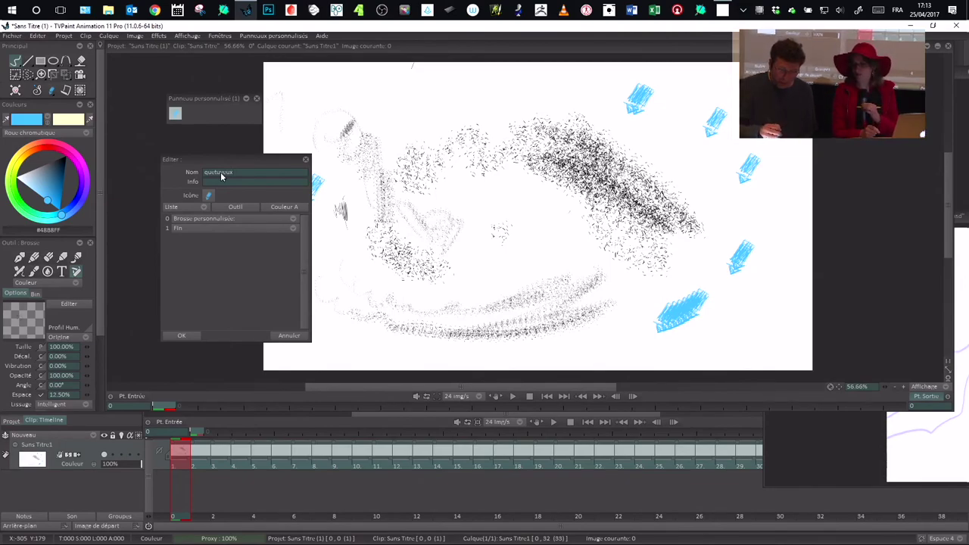
{"action": "key", "text": "Return"}
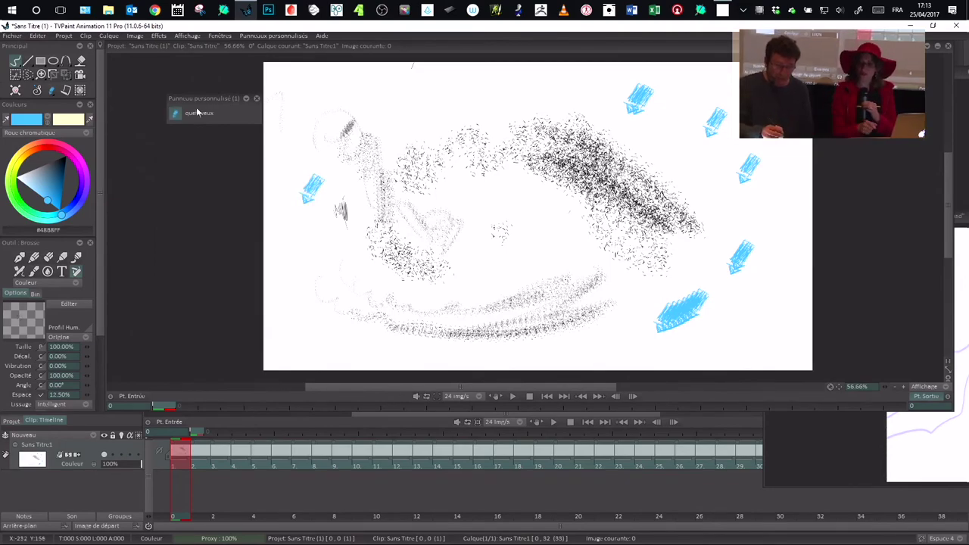
{"action": "left_click_drag", "start_coordinate": [205, 99], "coordinate": [213, 101]}
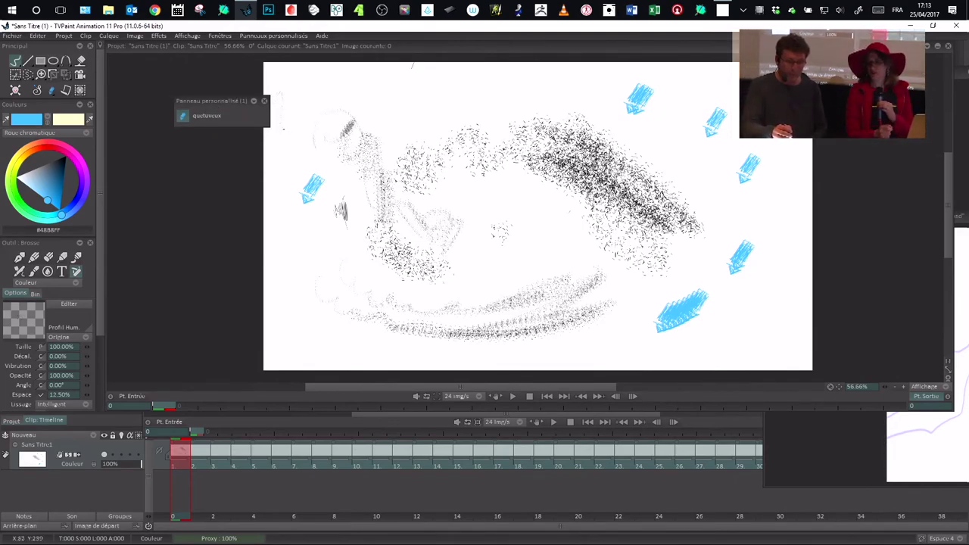
{"action": "left_click_drag", "start_coordinate": [218, 106], "coordinate": [223, 109]}
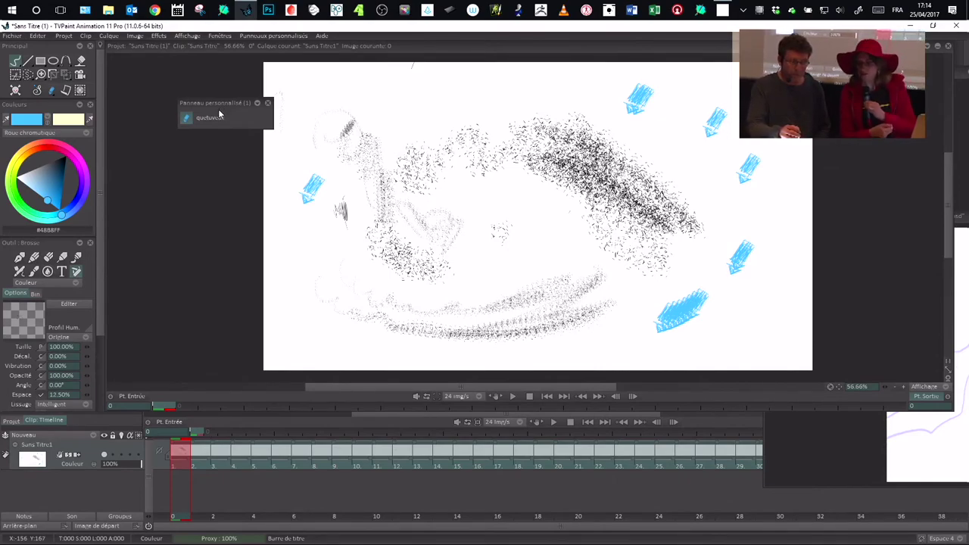
Open the keyboard shortcut configuration and look through the list of assignable keys down to the symbol characters
{"action": "left_click", "coordinate": [37, 35]}
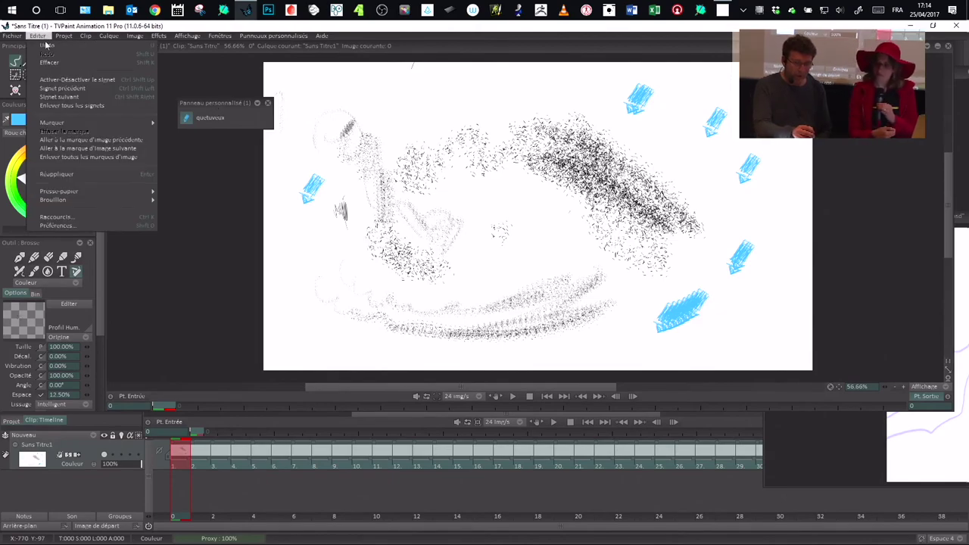
{"action": "left_click", "coordinate": [88, 218]}
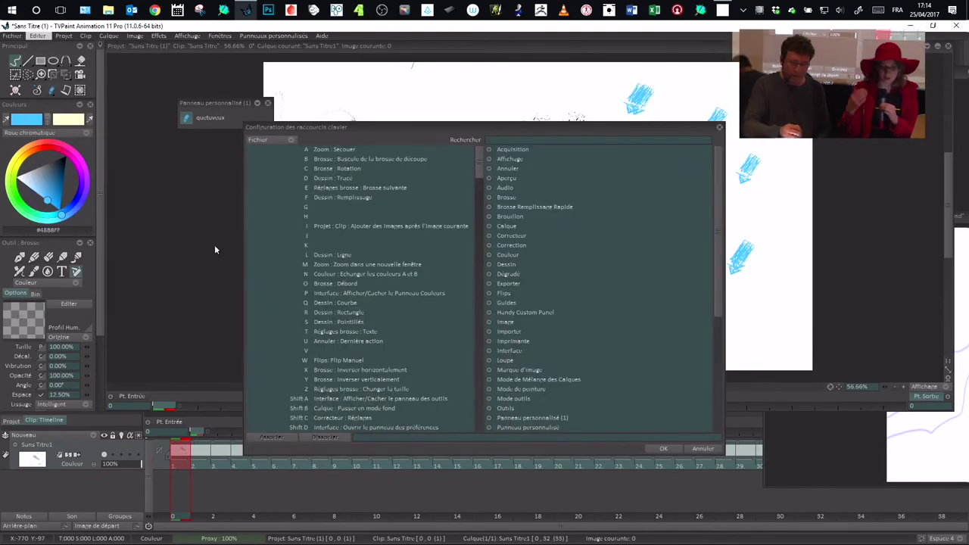
{"action": "left_click_drag", "start_coordinate": [509, 129], "coordinate": [542, 110]}
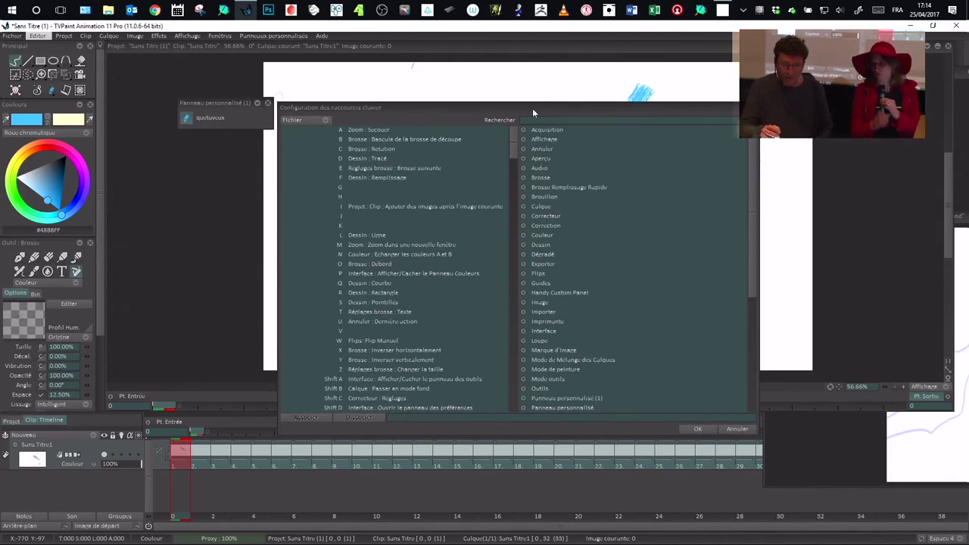
{"action": "left_click_drag", "start_coordinate": [346, 112], "coordinate": [361, 116]}
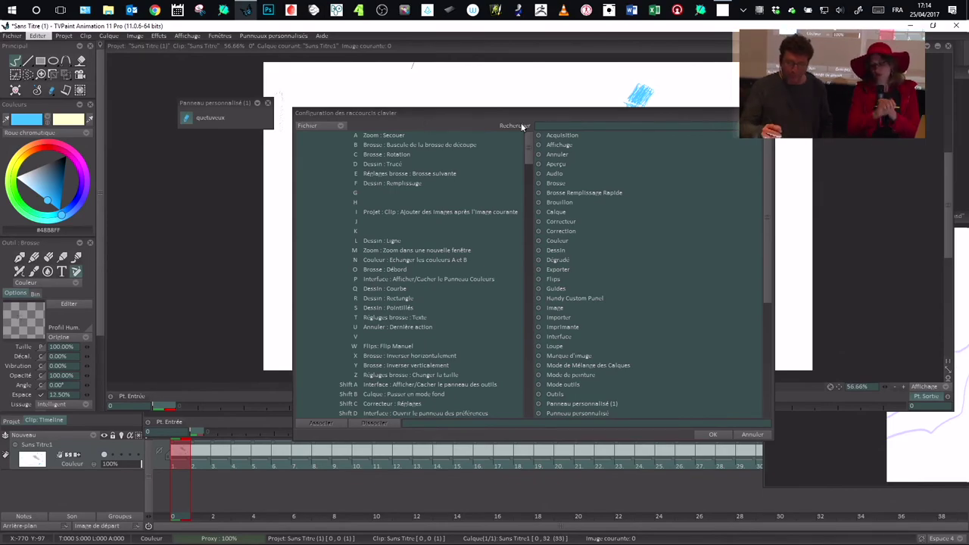
{"action": "left_click_drag", "start_coordinate": [521, 113], "coordinate": [534, 115]}
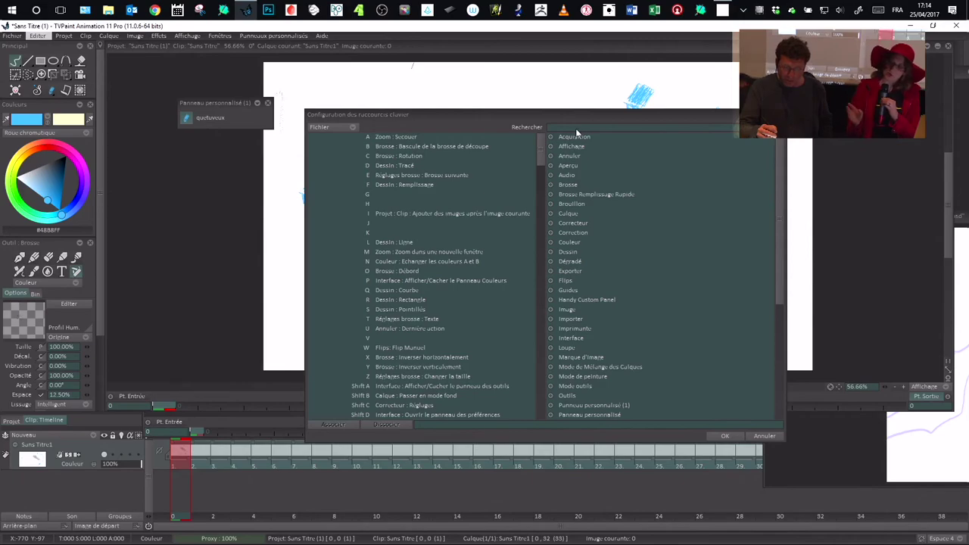
{"action": "left_click_drag", "start_coordinate": [551, 117], "coordinate": [546, 119]}
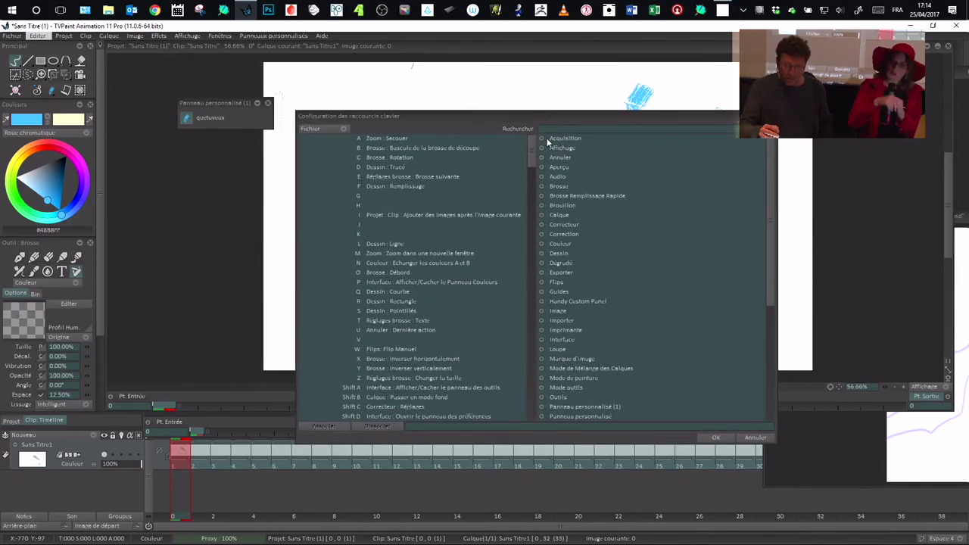
{"action": "left_click_drag", "start_coordinate": [528, 154], "coordinate": [520, 289]}
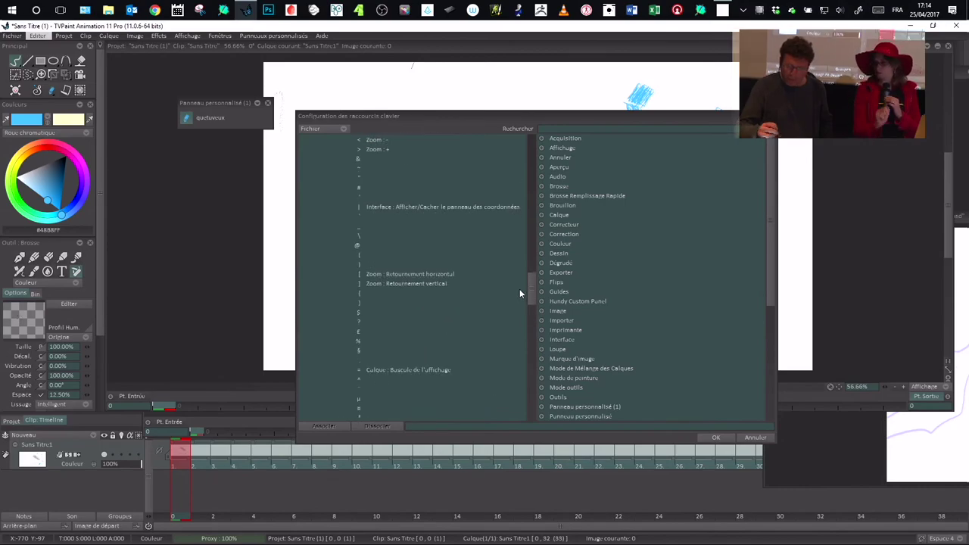
{"action": "left_click_drag", "start_coordinate": [766, 217], "coordinate": [775, 193]}
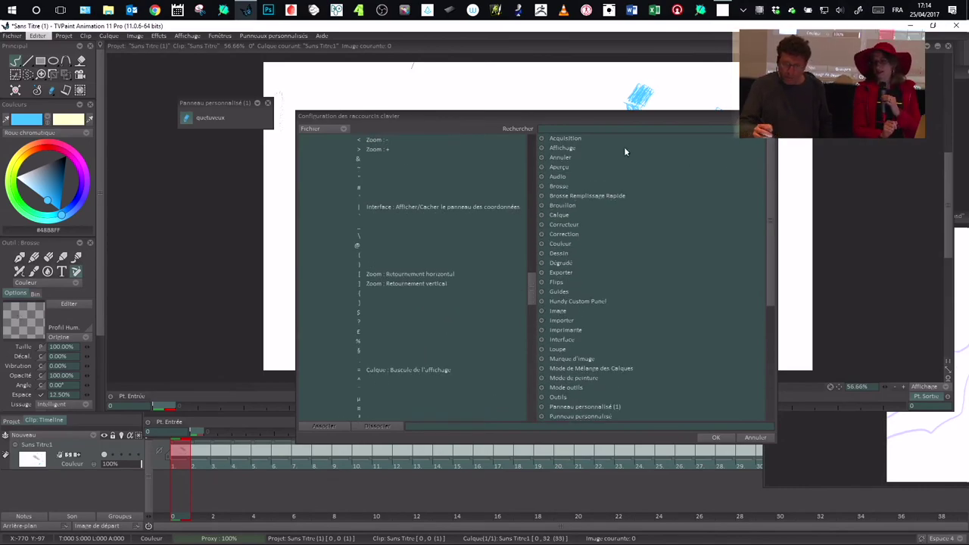
Examine the assignable function categories in the shortcut configuration, including Acquisition, Annuler, Brosse and Calque, down to the custom panel entries
{"action": "left_click", "coordinate": [541, 139]}
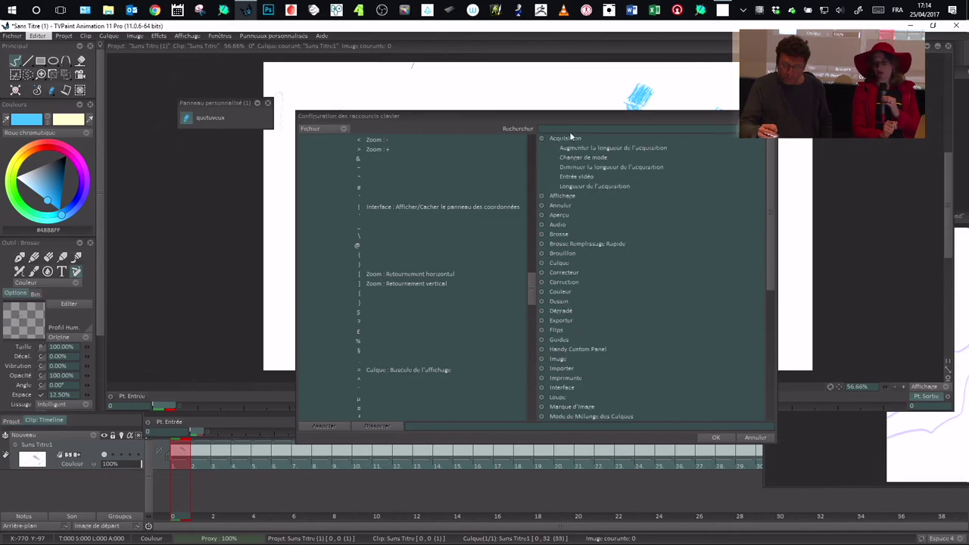
{"action": "left_click", "coordinate": [541, 138]}
{"action": "left_click", "coordinate": [542, 157]}
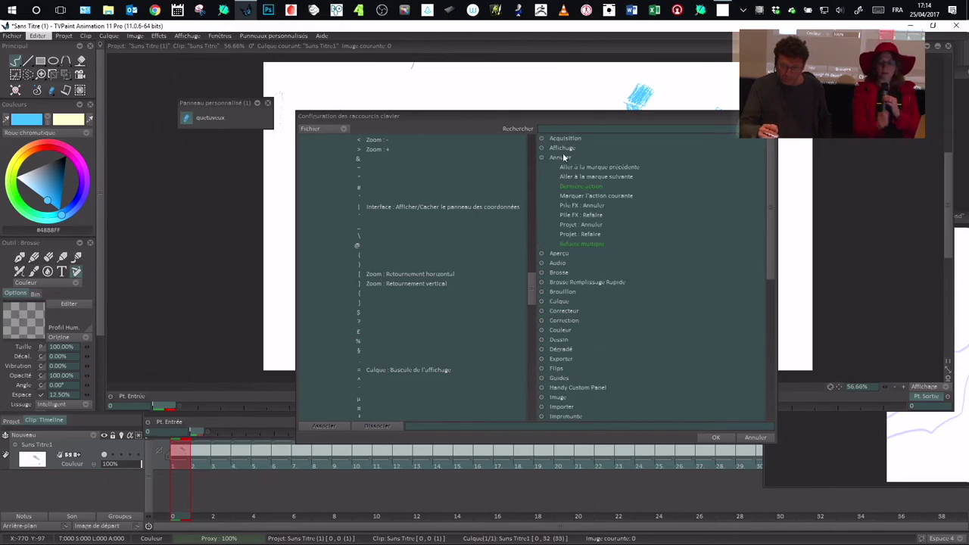
{"action": "left_click", "coordinate": [542, 157]}
{"action": "left_click", "coordinate": [541, 168]}
{"action": "left_click", "coordinate": [541, 166]}
{"action": "left_click", "coordinate": [542, 186]}
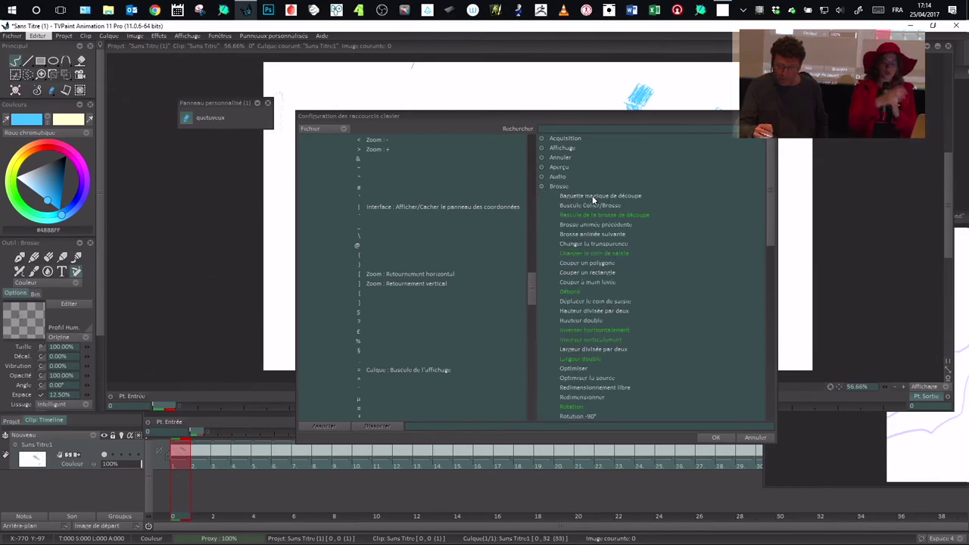
{"action": "left_click", "coordinate": [542, 187]}
{"action": "left_click", "coordinate": [543, 215]}
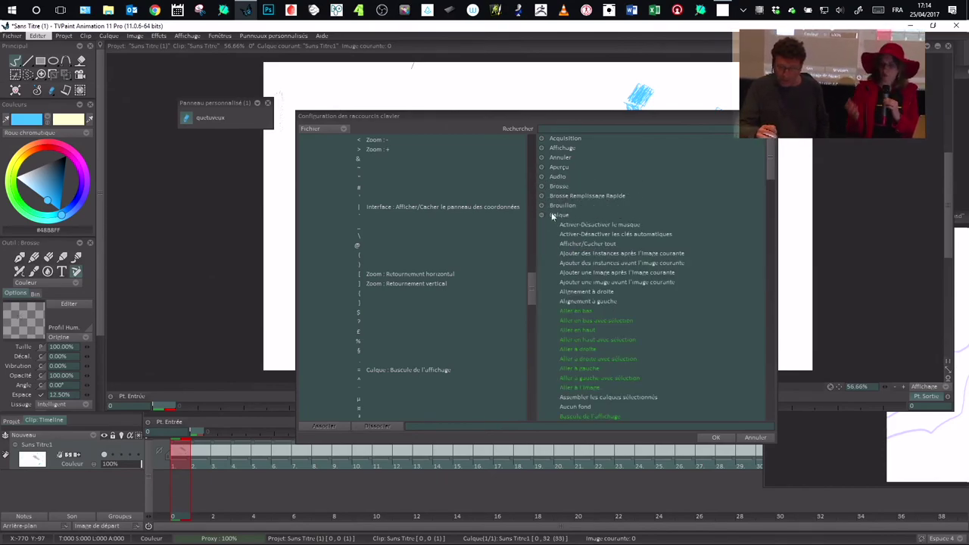
{"action": "left_click", "coordinate": [541, 214]}
{"action": "left_click_drag", "start_coordinate": [766, 236], "coordinate": [776, 300]}
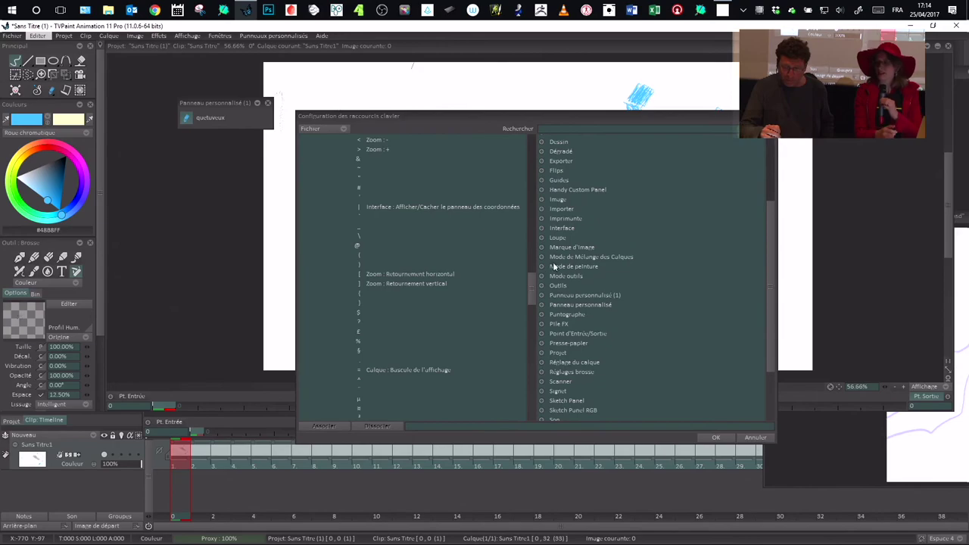
{"action": "mouse_move", "coordinate": [768, 239]}
{"action": "left_mouse_down"}
{"action": "mouse_move", "coordinate": [769, 201]}
{"action": "mouse_move", "coordinate": [770, 250]}
{"action": "left_mouse_up"}
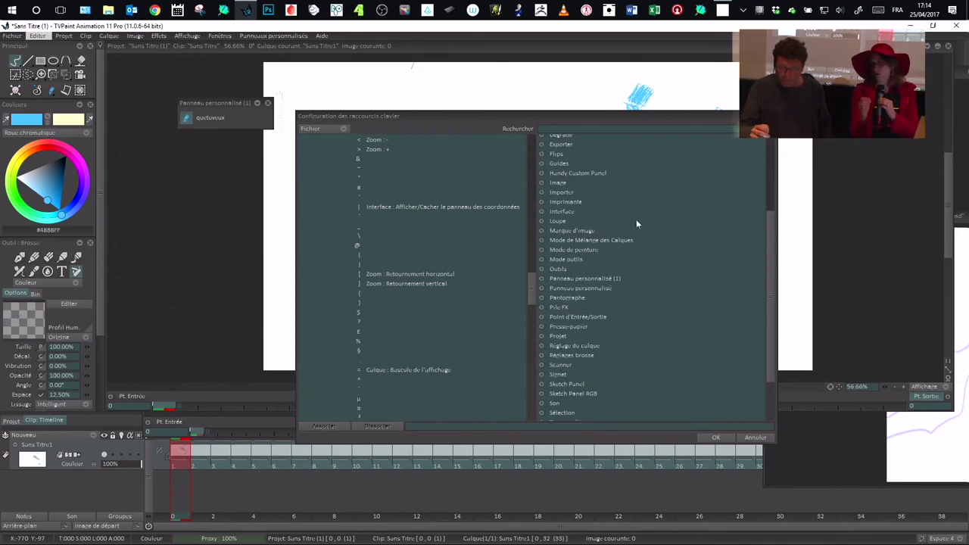
{"action": "left_click", "coordinate": [542, 220]}
{"action": "left_click", "coordinate": [541, 220]}
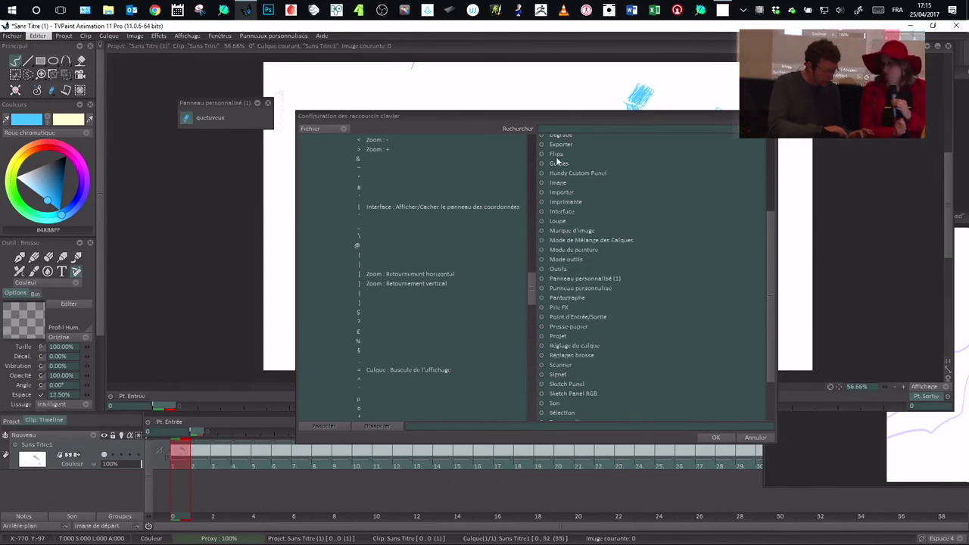
Find the quetuveux button by searching for "quetu", associate it with the ( key, and confirm the shortcut configuration
{"action": "type", "text": "quetu"}
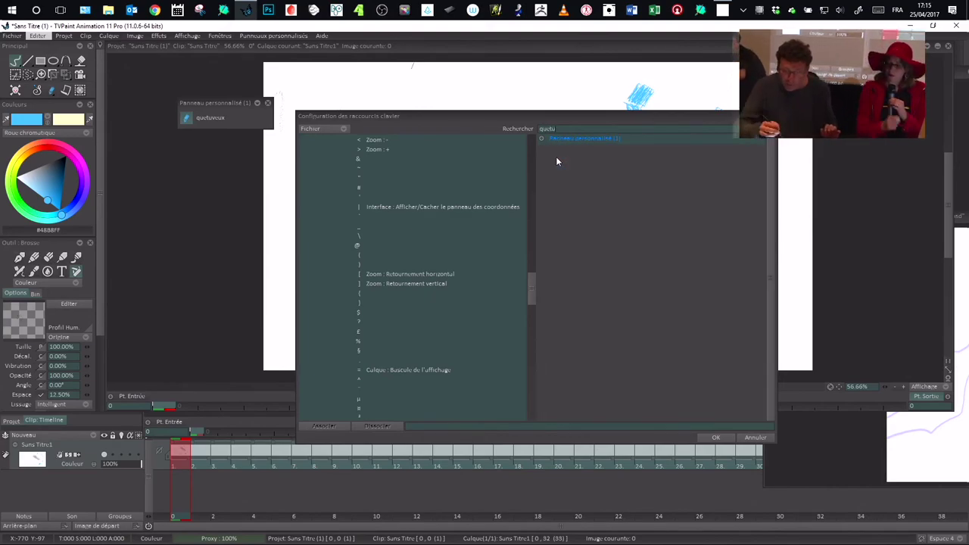
{"action": "left_click", "coordinate": [542, 139]}
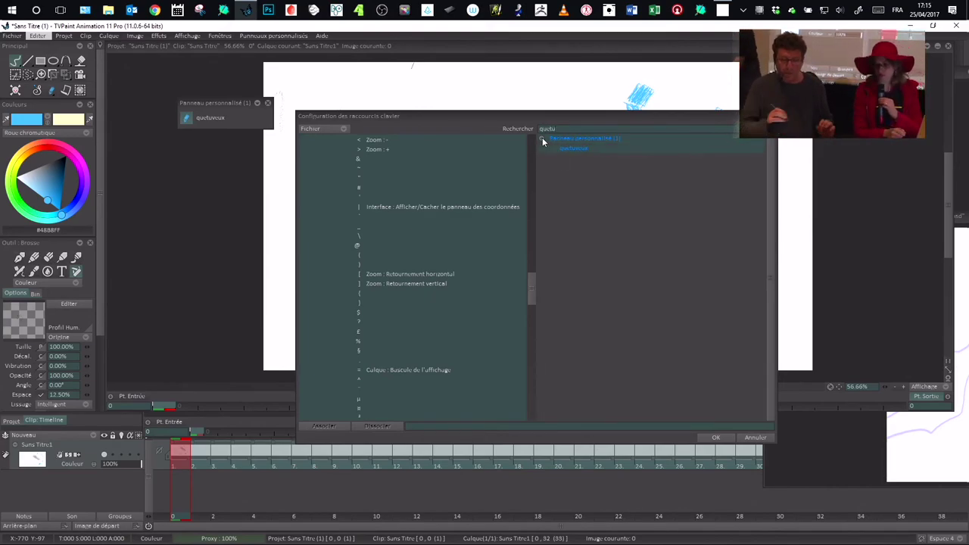
{"action": "left_click", "coordinate": [581, 148]}
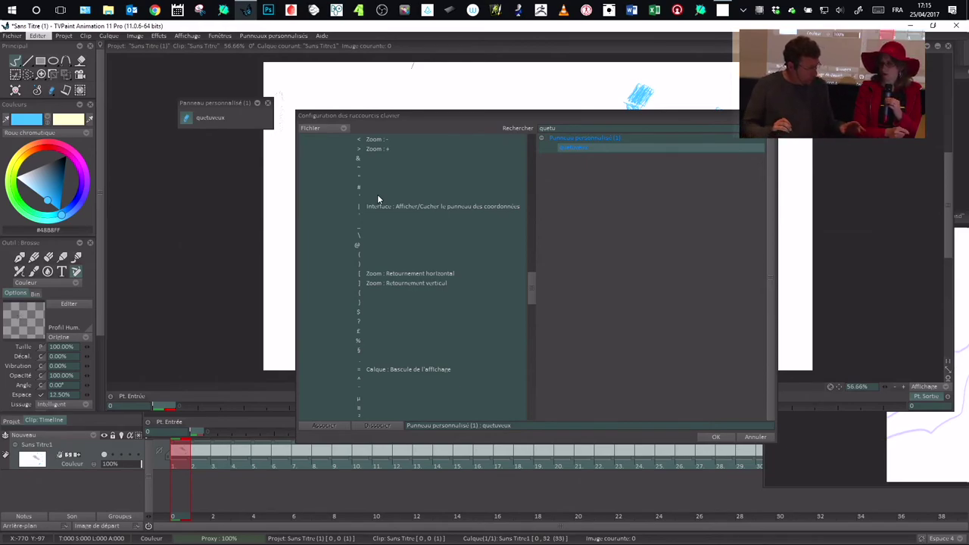
{"action": "key", "text": "("}
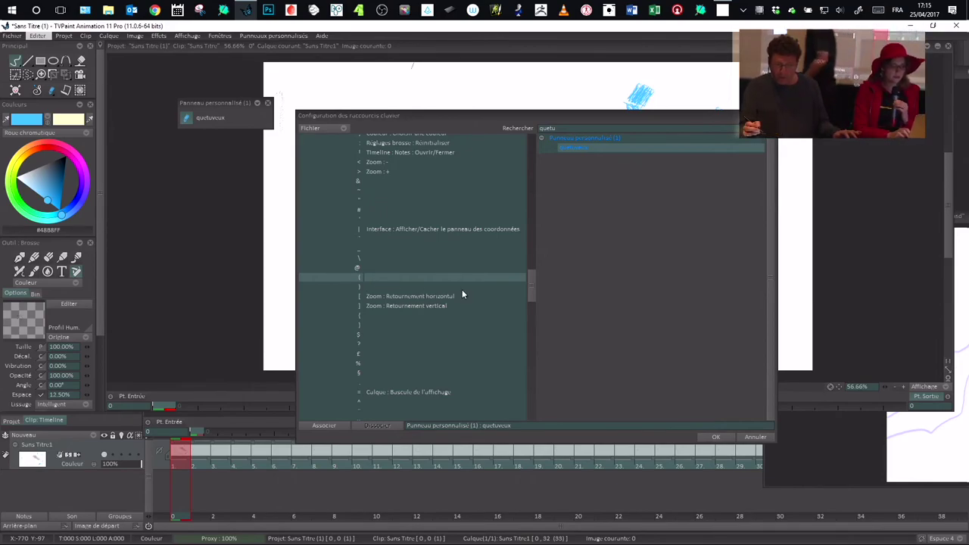
{"action": "left_click", "coordinate": [331, 428]}
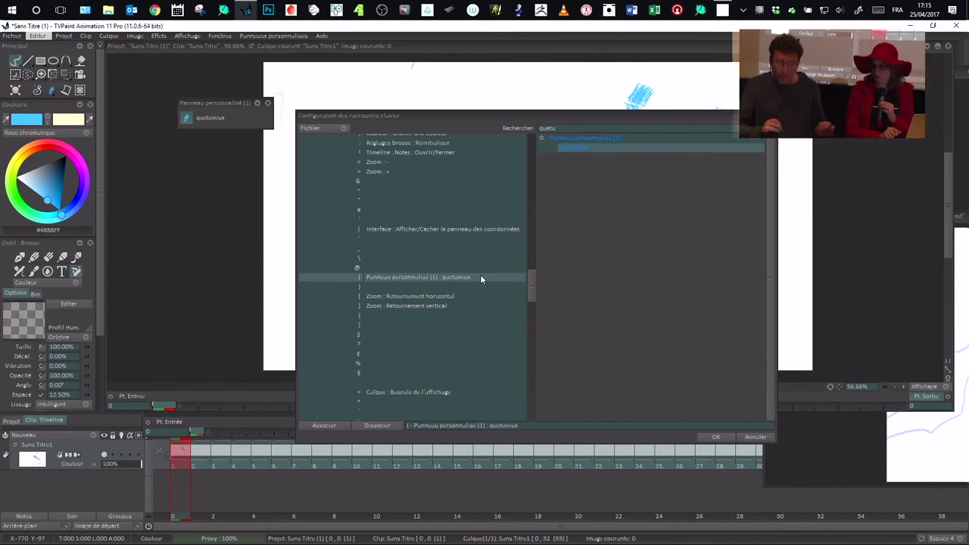
{"action": "left_click", "coordinate": [717, 437]}
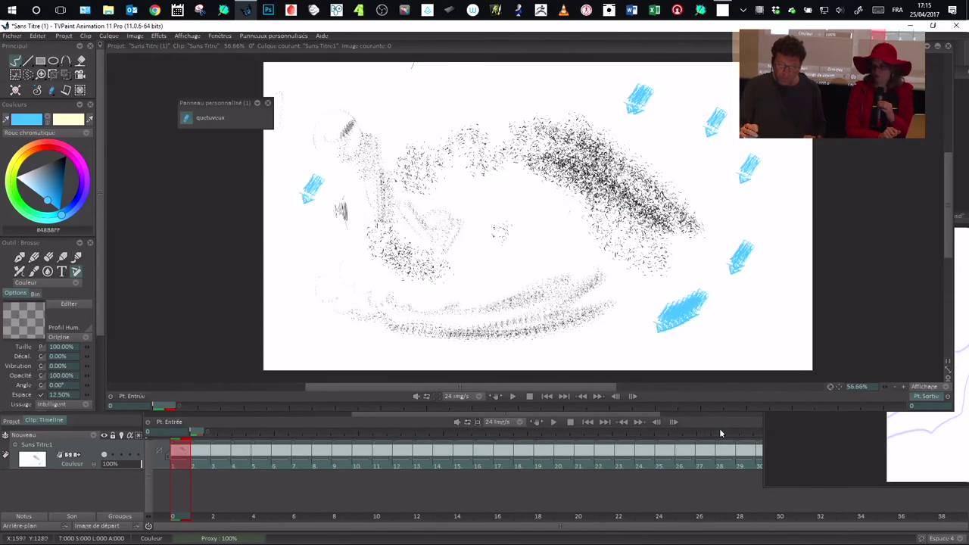
Switch to the Porte-mine tool, recall the quetuveux brush with its assigned shortcut, and paint speckled hatching at the canvas centre
{"action": "left_click", "coordinate": [62, 258]}
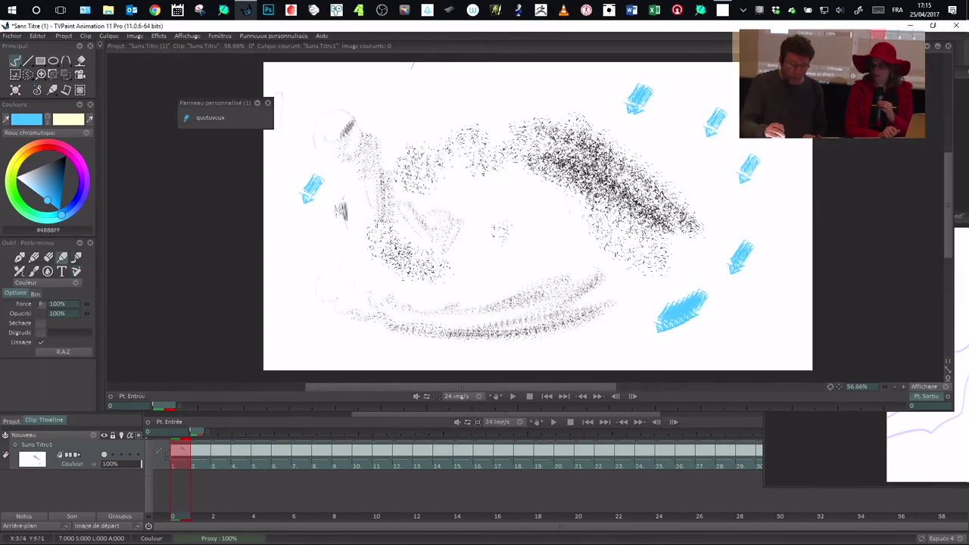
{"action": "key", "text": "b"}
{"action": "mouse_move", "coordinate": [490, 225]}
{"action": "left_mouse_down"}
{"action": "mouse_move", "coordinate": [538, 243]}
{"action": "mouse_move", "coordinate": [570, 224]}
{"action": "left_mouse_up"}
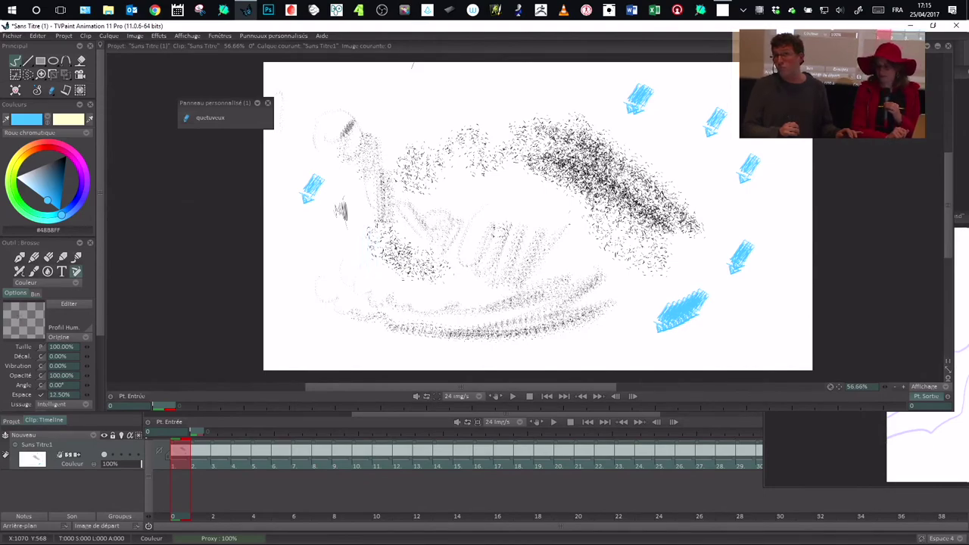
{"action": "left_click_drag", "start_coordinate": [227, 102], "coordinate": [259, 110]}
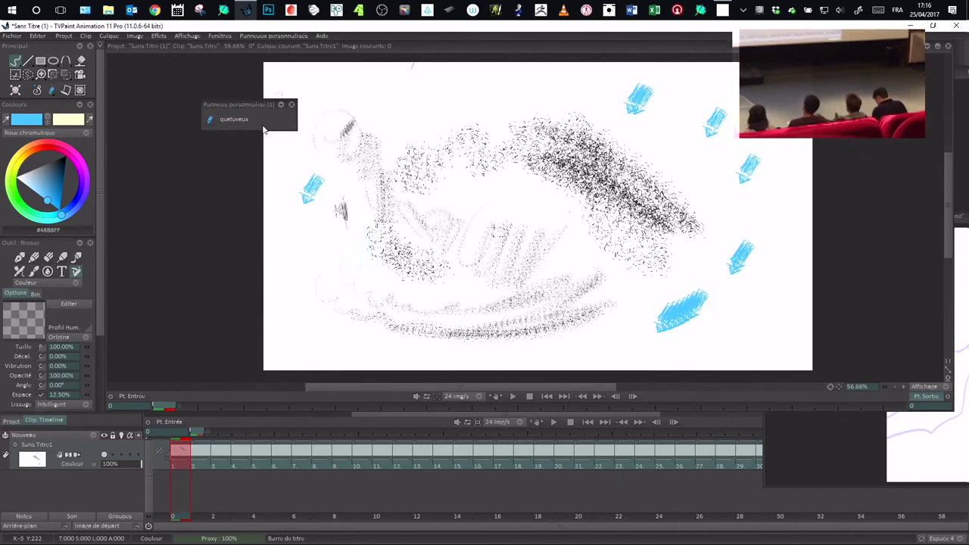
Open the quetuveux button of the custom panel for editing and look through the icons available for it
{"action": "left_click_drag", "start_coordinate": [247, 106], "coordinate": [269, 111]}
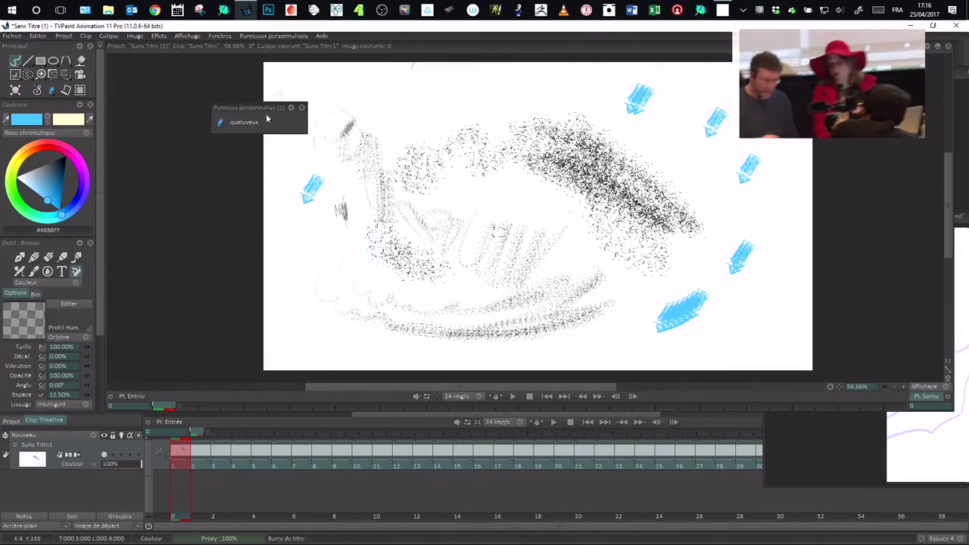
{"action": "right_click", "coordinate": [248, 125]}
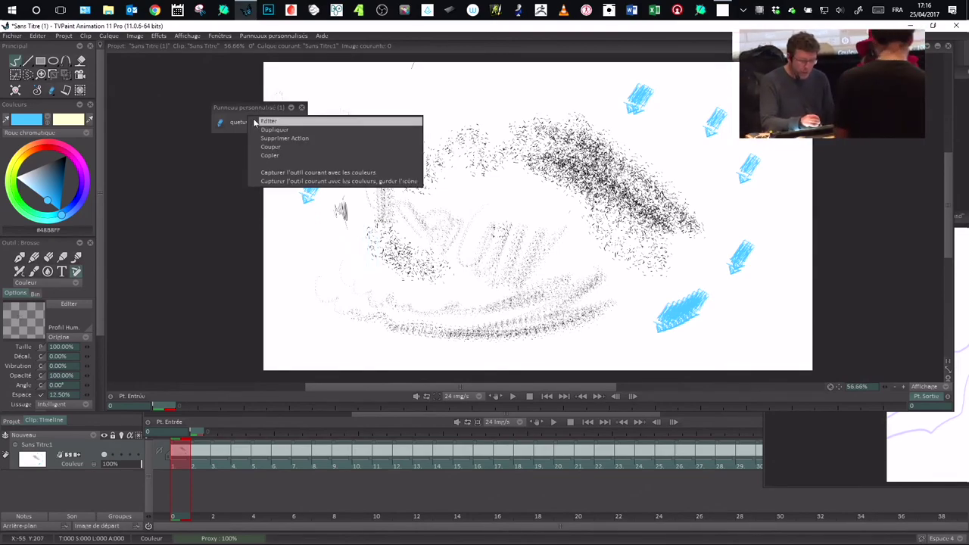
{"action": "left_click", "coordinate": [269, 126]}
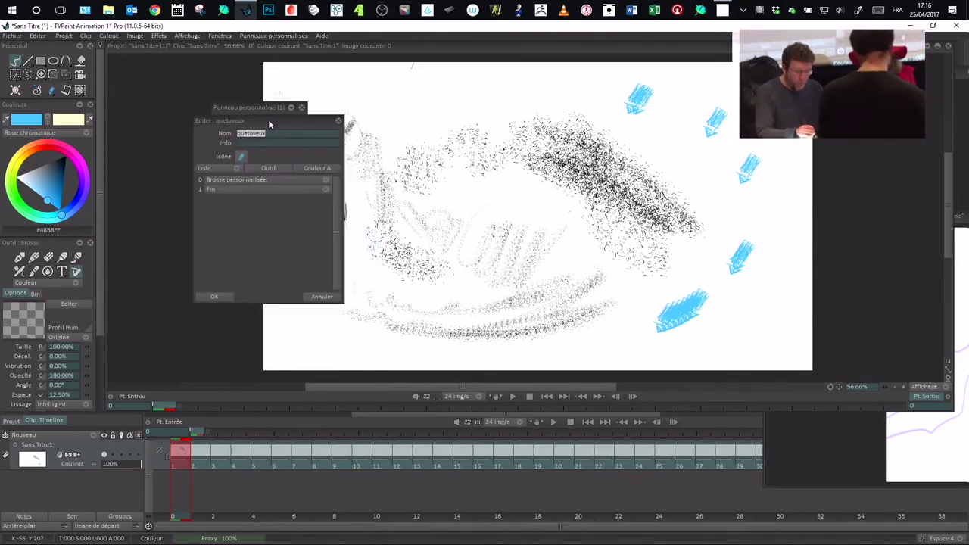
{"action": "left_click", "coordinate": [241, 156]}
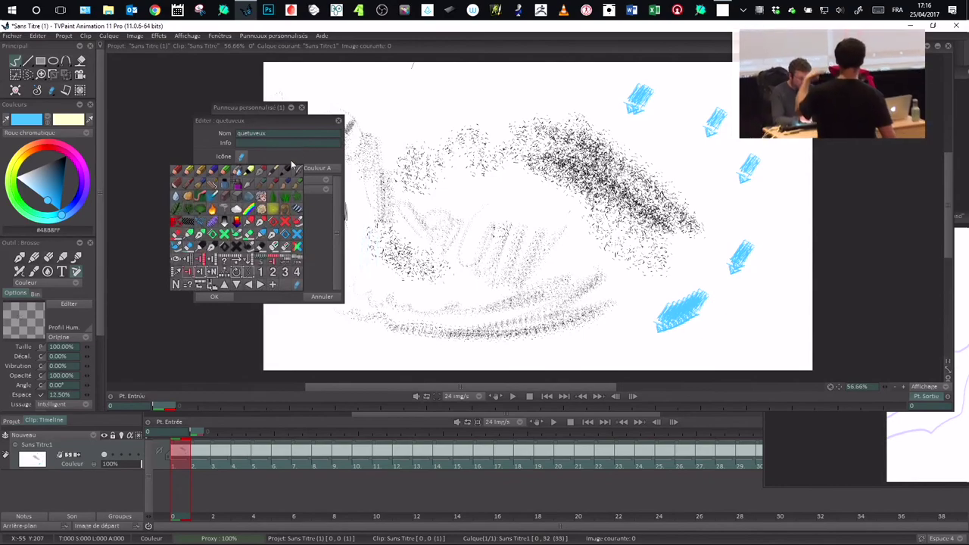
{"action": "left_click", "coordinate": [262, 170]}
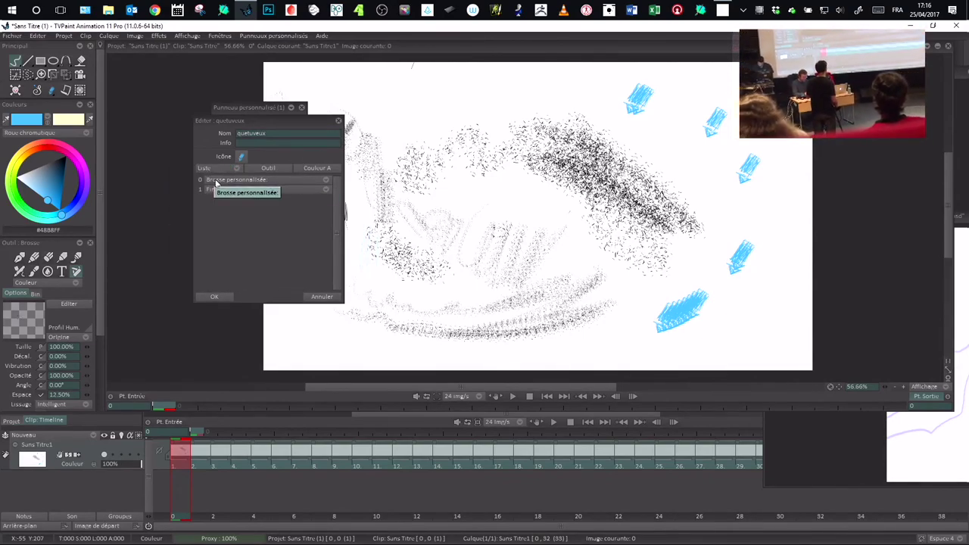
Examine the action types available for the quetuveux button's Fin entry, including shortcuts, plug-ins and custom panels
{"action": "right_click", "coordinate": [303, 193]}
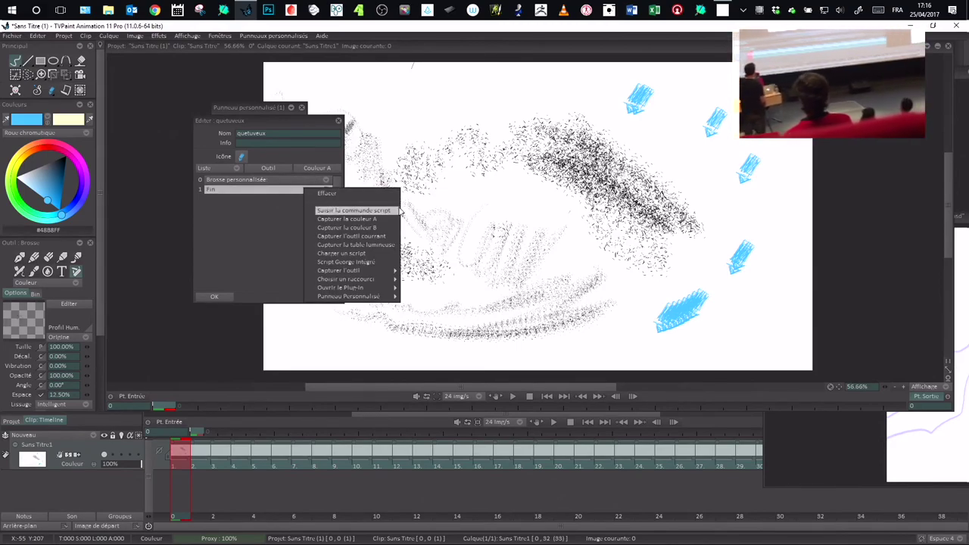
{"action": "mouse_move", "coordinate": [370, 273]}
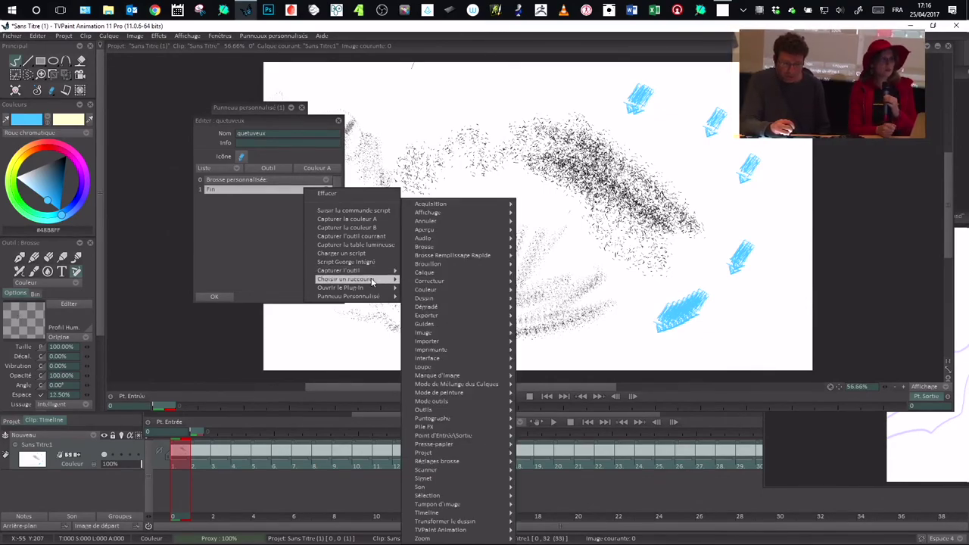
{"action": "mouse_move", "coordinate": [440, 300]}
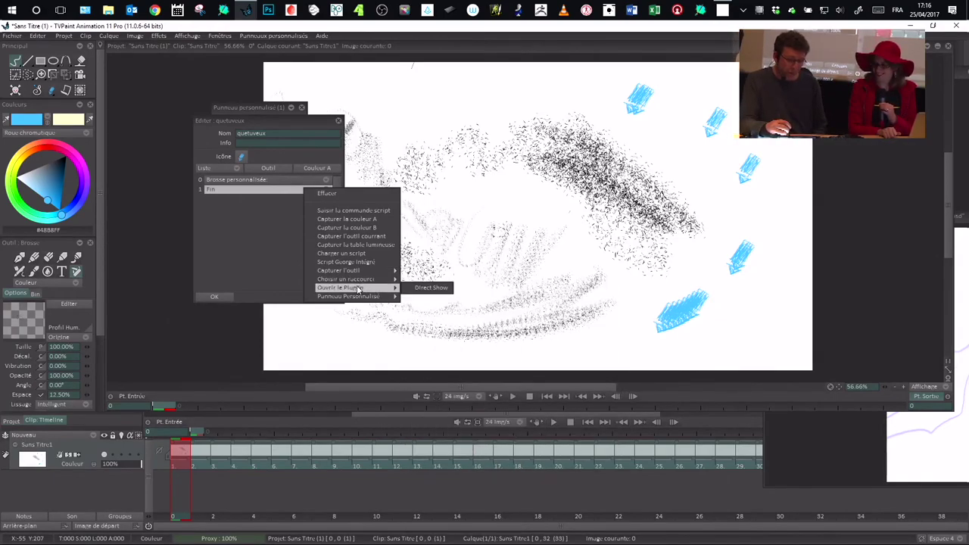
{"action": "mouse_move", "coordinate": [384, 297]}
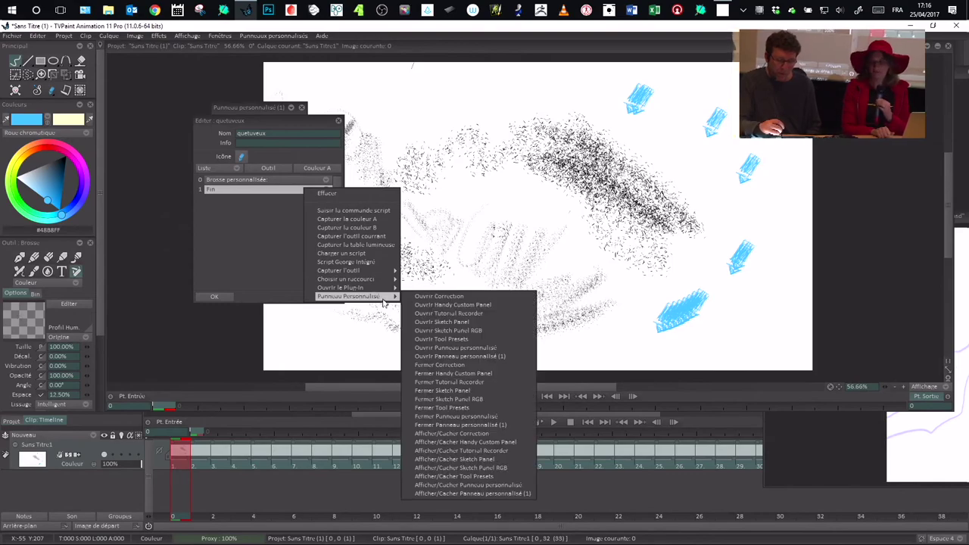
{"action": "key", "text": "Escape"}
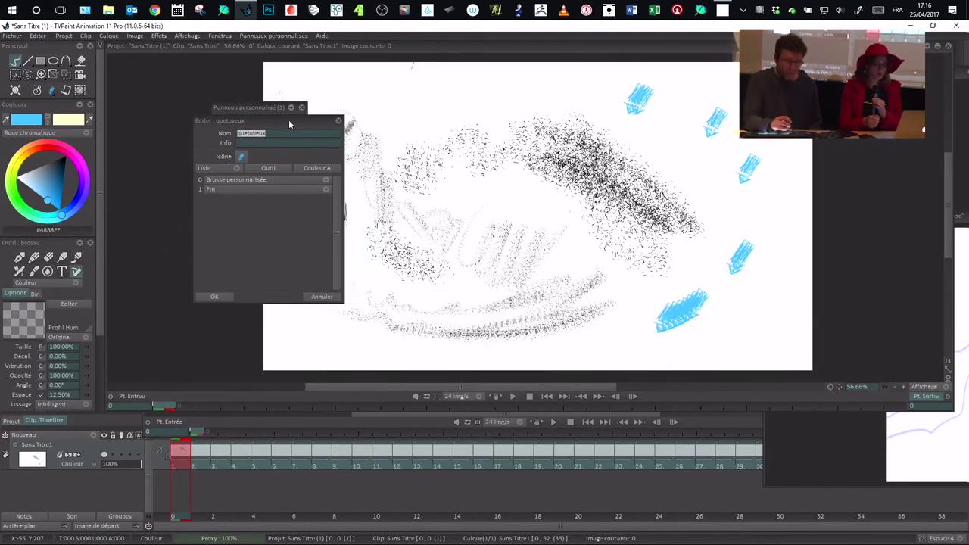
Confirm the quetuveux button's edit dialog and move the custom panel into the empty area beside the canvas's upper-left corner
{"action": "left_click_drag", "start_coordinate": [274, 124], "coordinate": [245, 150]}
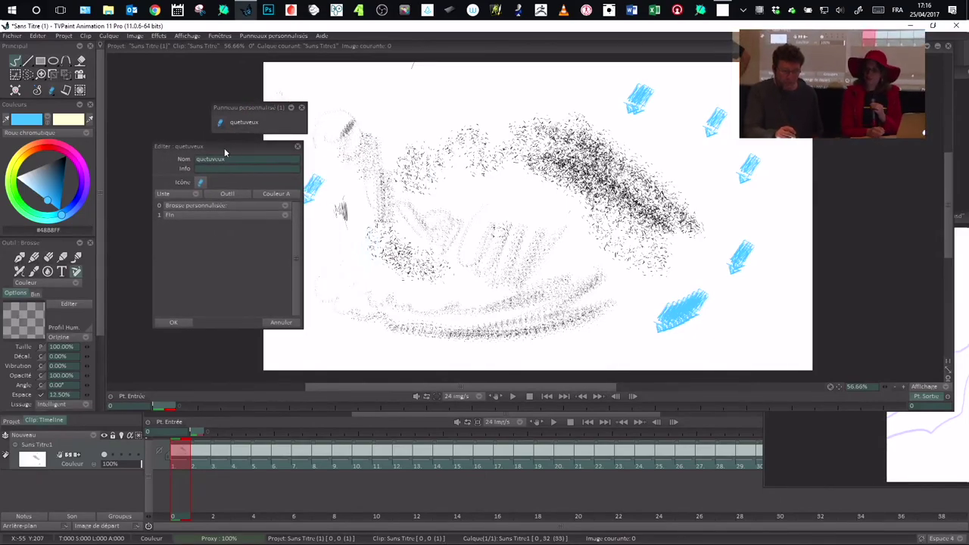
{"action": "left_click_drag", "start_coordinate": [224, 148], "coordinate": [243, 142]}
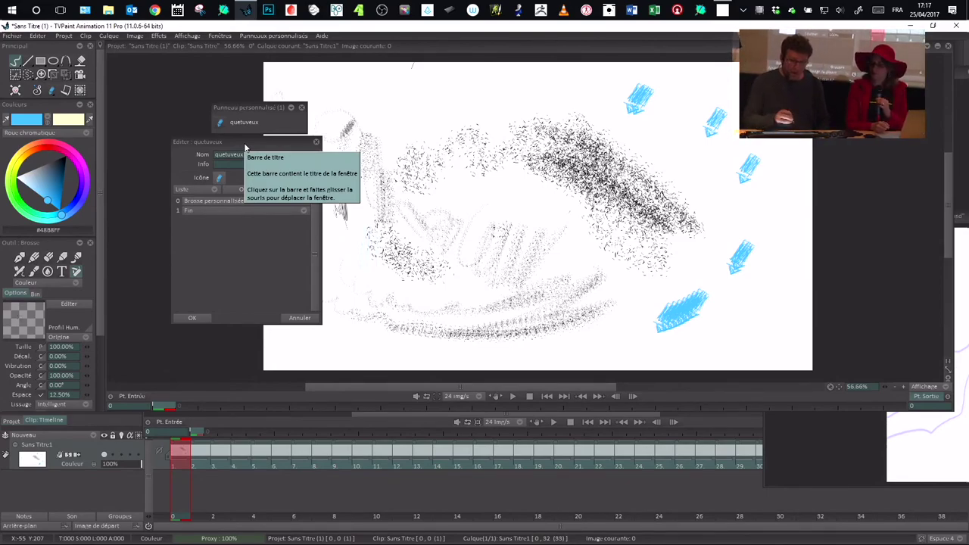
{"action": "left_click_drag", "start_coordinate": [239, 143], "coordinate": [243, 149]}
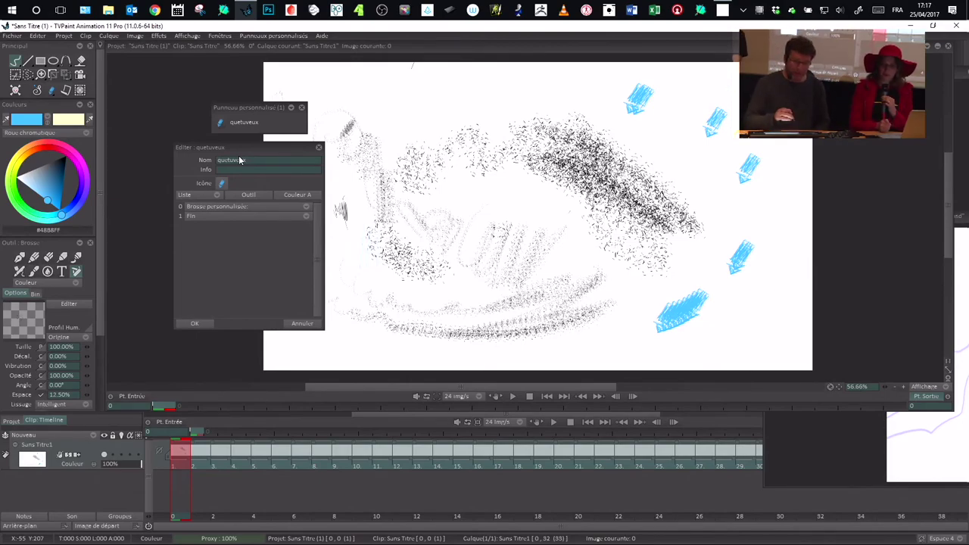
{"action": "left_click_drag", "start_coordinate": [260, 148], "coordinate": [295, 148]}
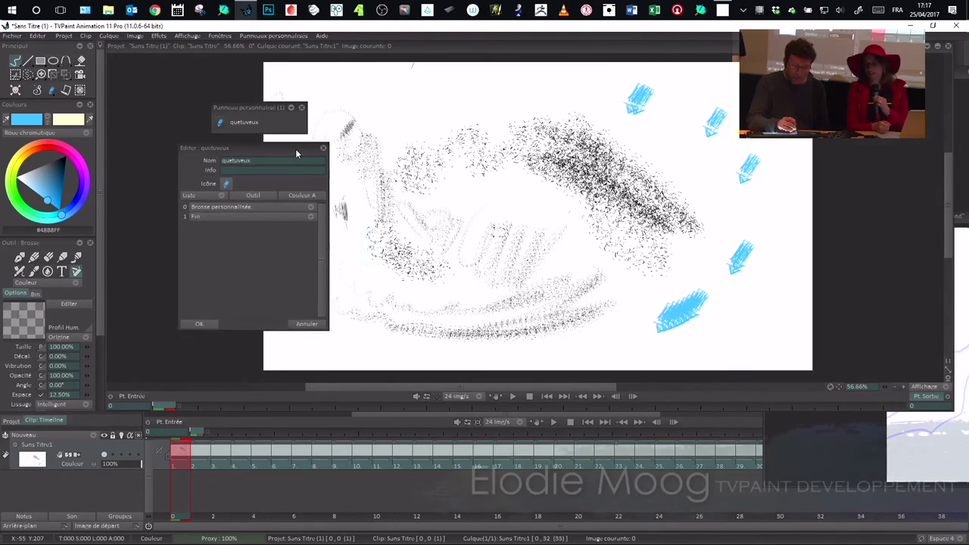
{"action": "left_click", "coordinate": [198, 325]}
{"action": "left_click_drag", "start_coordinate": [263, 107], "coordinate": [197, 71]}
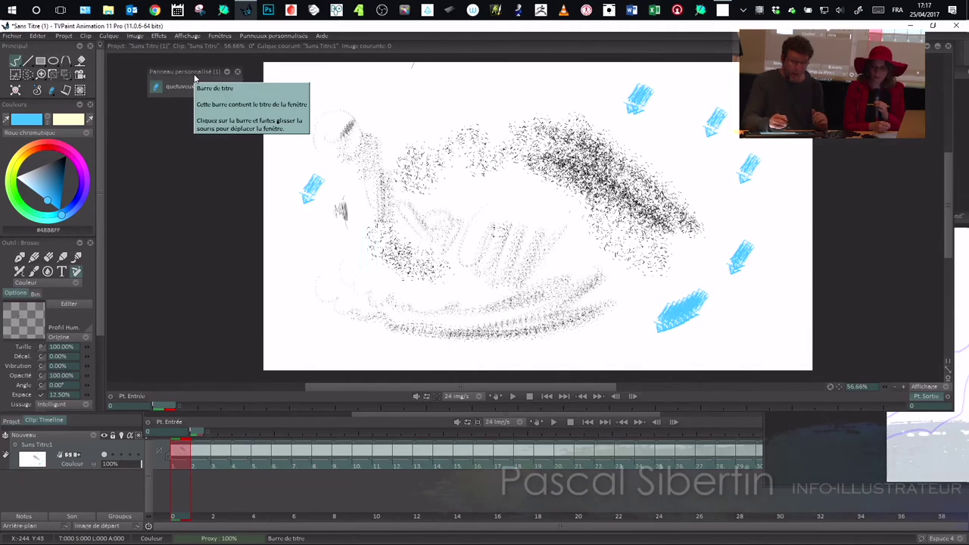
{"action": "left_click_drag", "start_coordinate": [197, 73], "coordinate": [200, 73]}
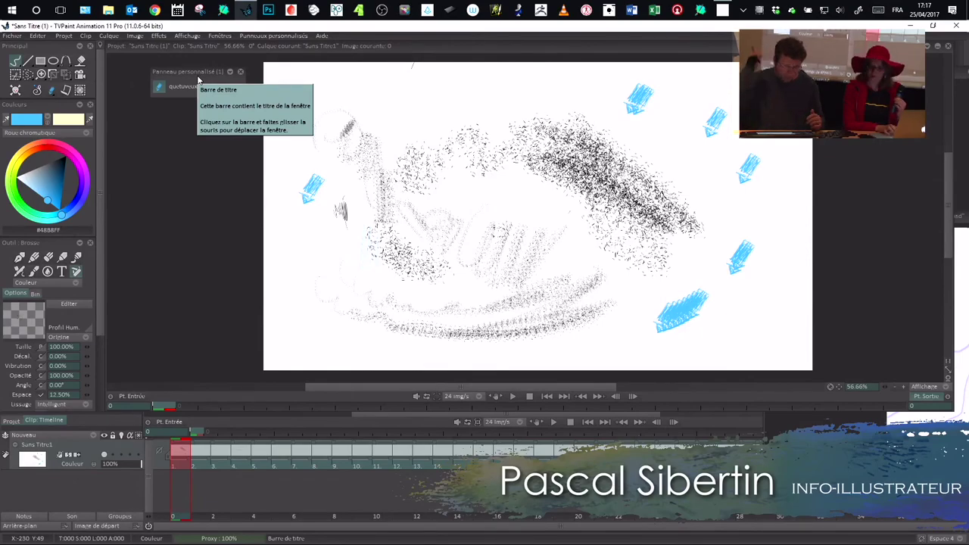
Switch to the Wacom tablet properties with TVPaint minimised, and view the MobileStudio's Fonctions, Touch and Pro Pen settings
{"action": "left_click", "coordinate": [449, 9]}
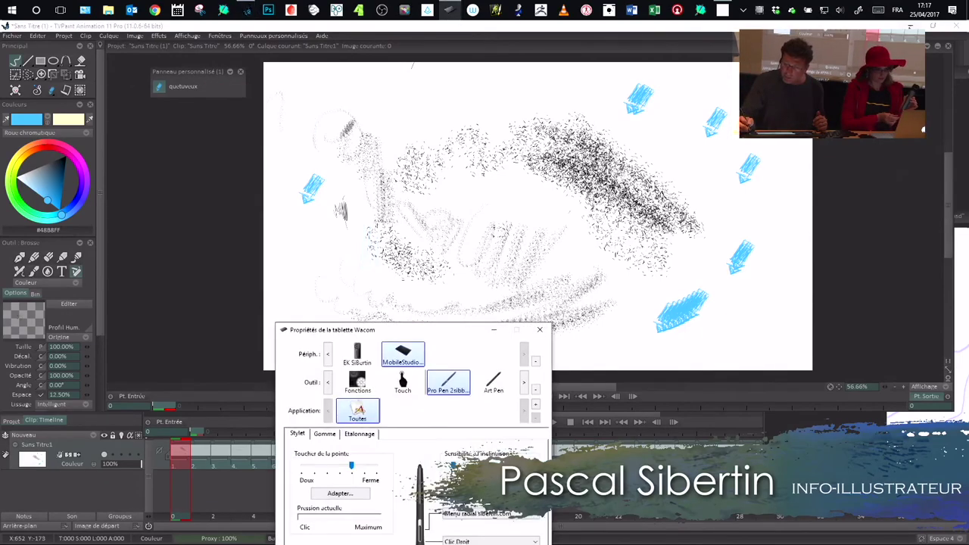
{"action": "left_click", "coordinate": [911, 26]}
{"action": "left_click_drag", "start_coordinate": [424, 330], "coordinate": [466, 140]}
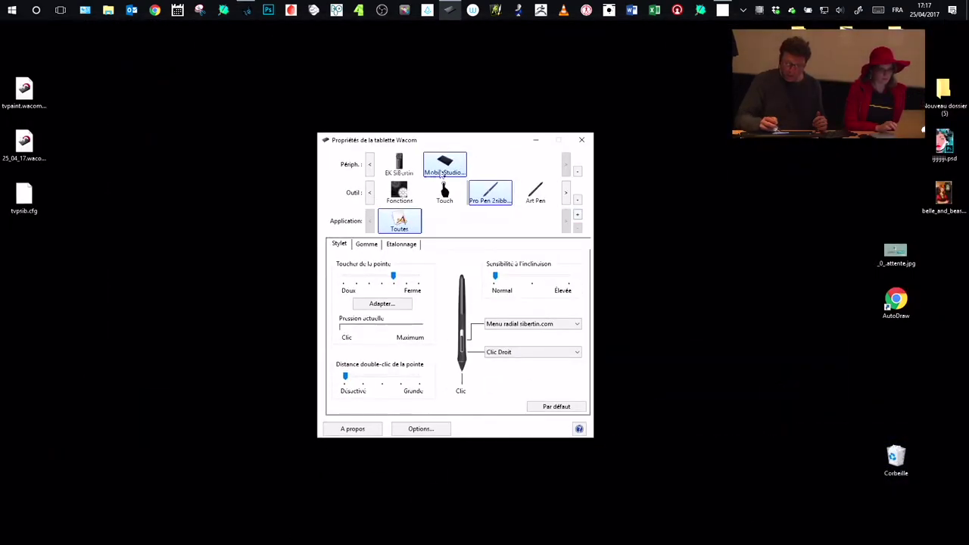
{"action": "left_click", "coordinate": [401, 196]}
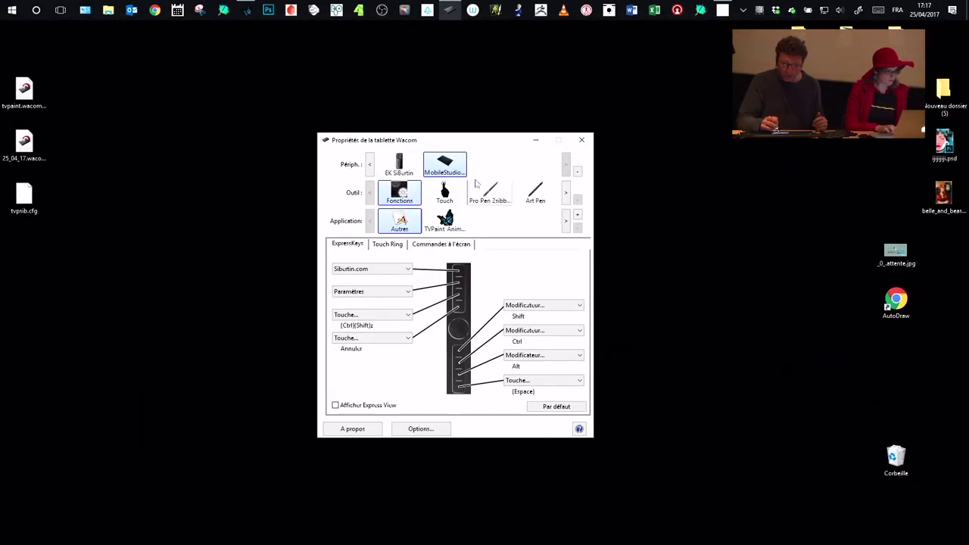
{"action": "left_click", "coordinate": [452, 190]}
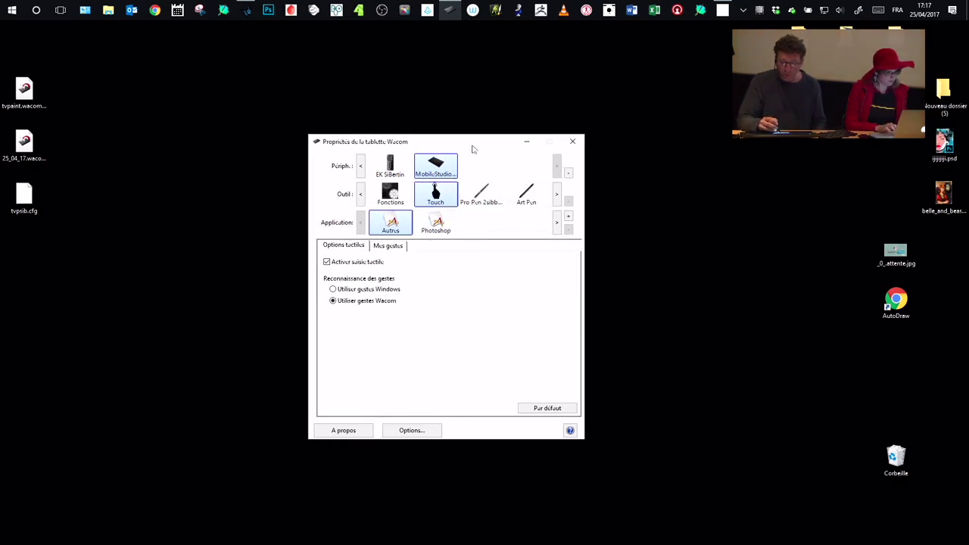
{"action": "left_click", "coordinate": [468, 187]}
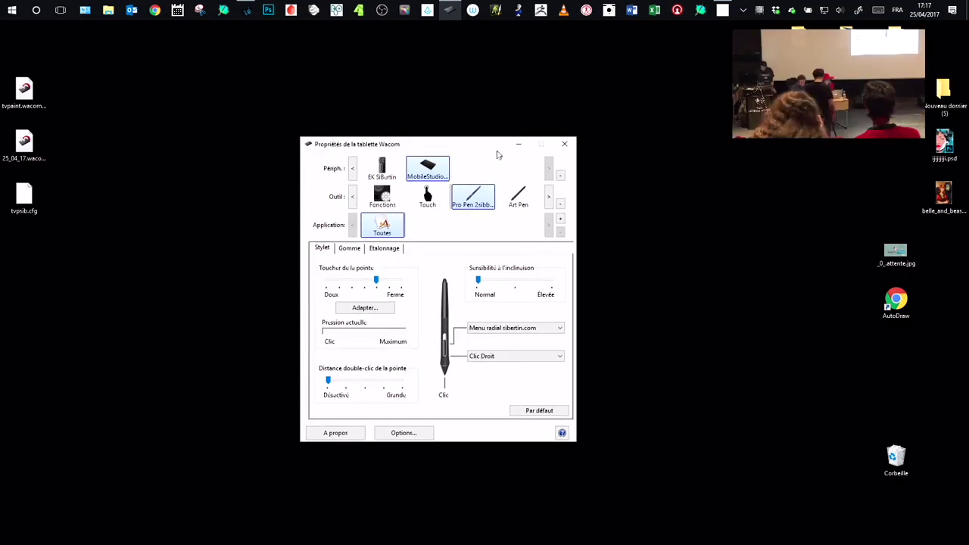
Review the MobileStudio's ExpressKeys assignments and its Touch Ring functions
{"action": "left_click", "coordinate": [384, 199]}
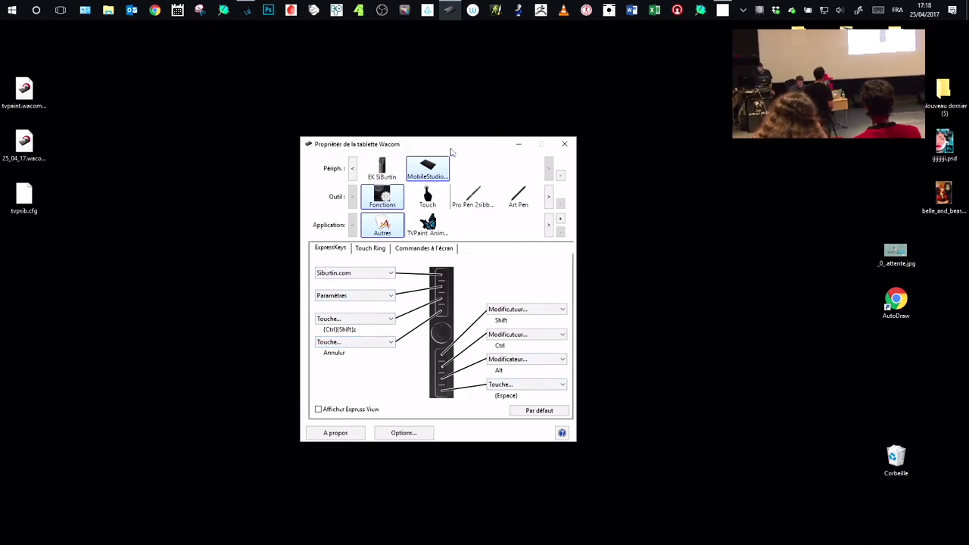
{"action": "left_click_drag", "start_coordinate": [452, 151], "coordinate": [463, 151]}
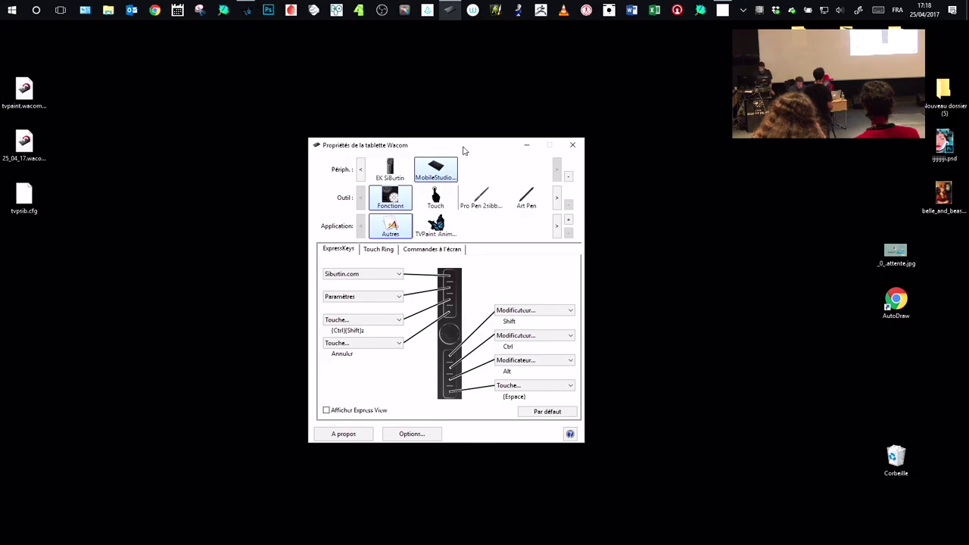
{"action": "left_click", "coordinate": [386, 251]}
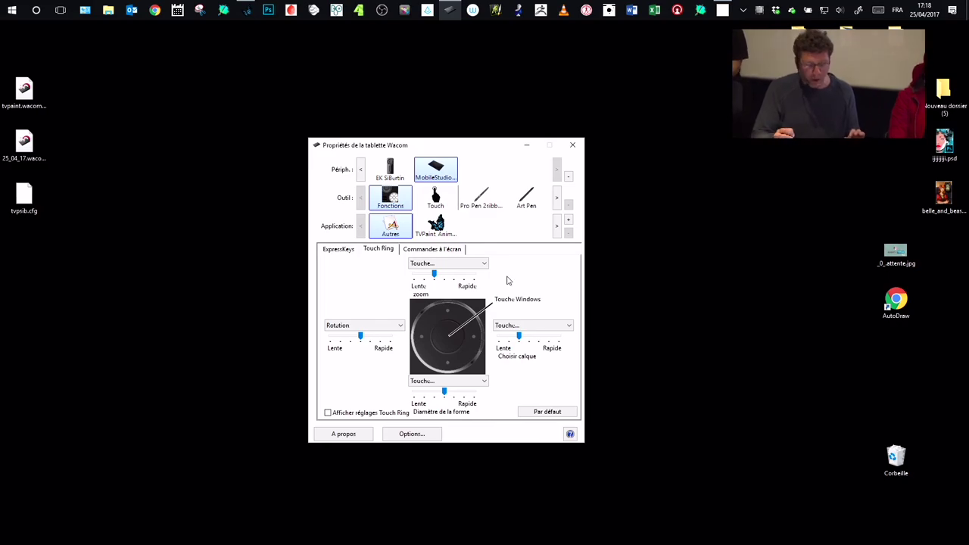
{"action": "left_click_drag", "start_coordinate": [464, 150], "coordinate": [477, 153]}
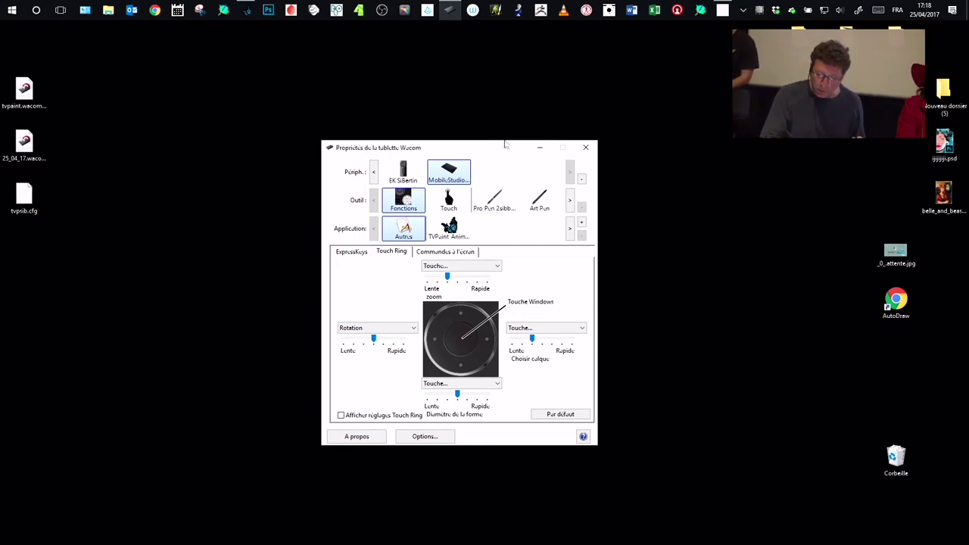
Inspect the keystroke definition behind the Touch Ring's zoom function and leave it without accepting changes
{"action": "left_click", "coordinate": [465, 266]}
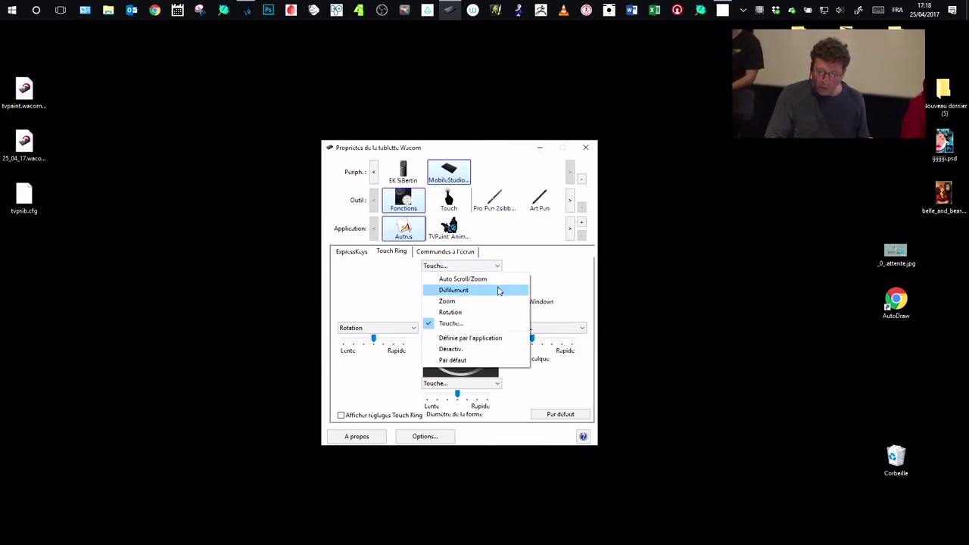
{"action": "left_click", "coordinate": [470, 323]}
{"action": "left_click", "coordinate": [476, 364]}
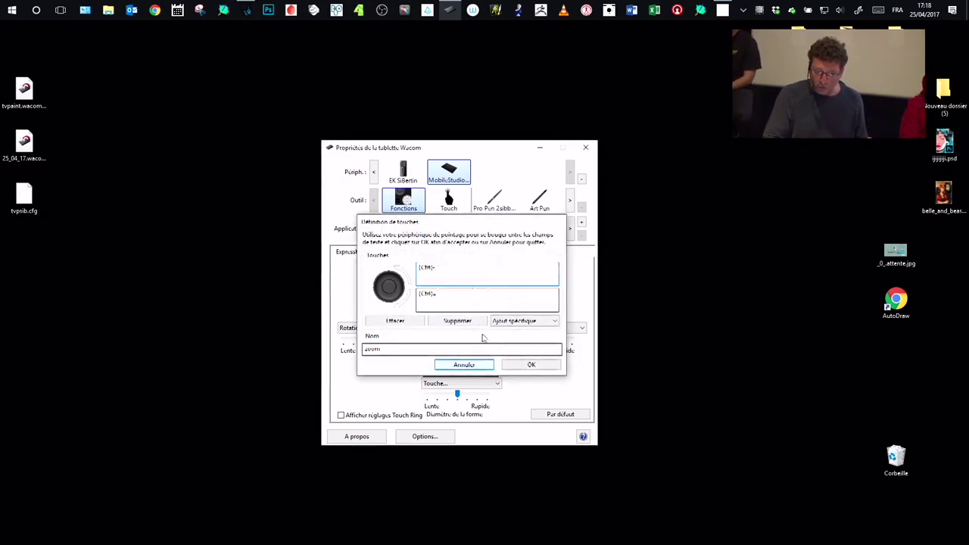
{"action": "left_click_drag", "start_coordinate": [474, 152], "coordinate": [494, 152]}
Display the tablet's Touch options with the gesture recognition settings
{"action": "left_click", "coordinate": [468, 203]}
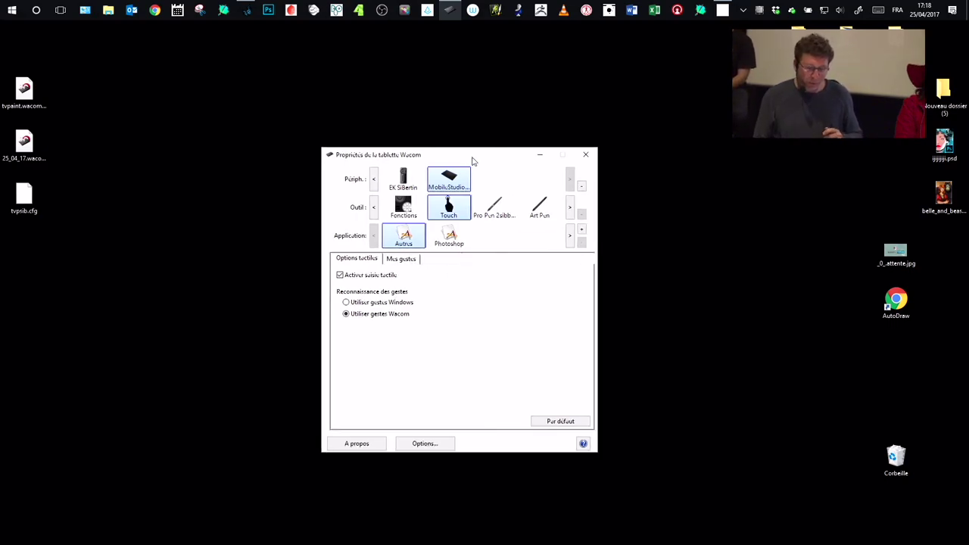
{"action": "left_click_drag", "start_coordinate": [689, 270], "coordinate": [752, 307]}
{"action": "left_click_drag", "start_coordinate": [473, 157], "coordinate": [422, 170]}
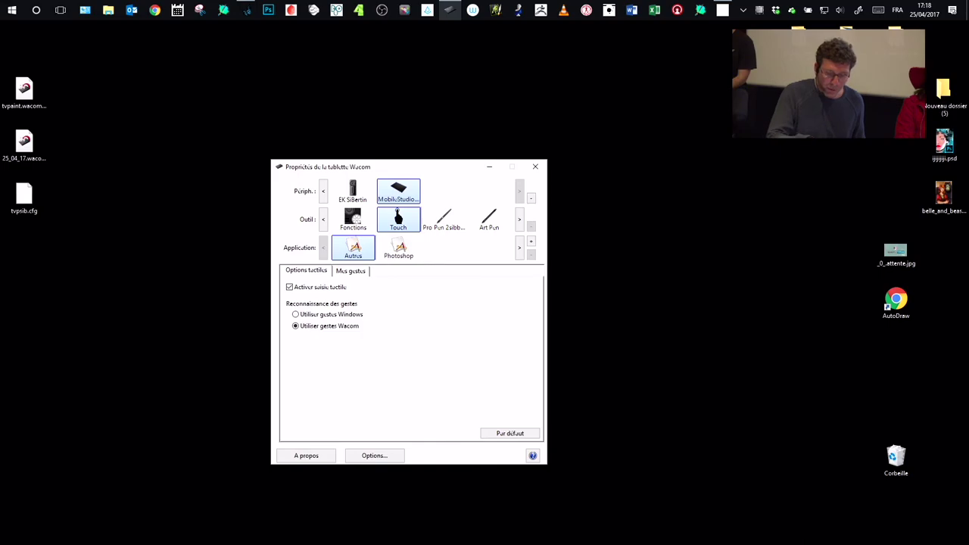
Switch to Chrome and load the bookmarked ecolemelies Twitch page
{"action": "left_click", "coordinate": [155, 10]}
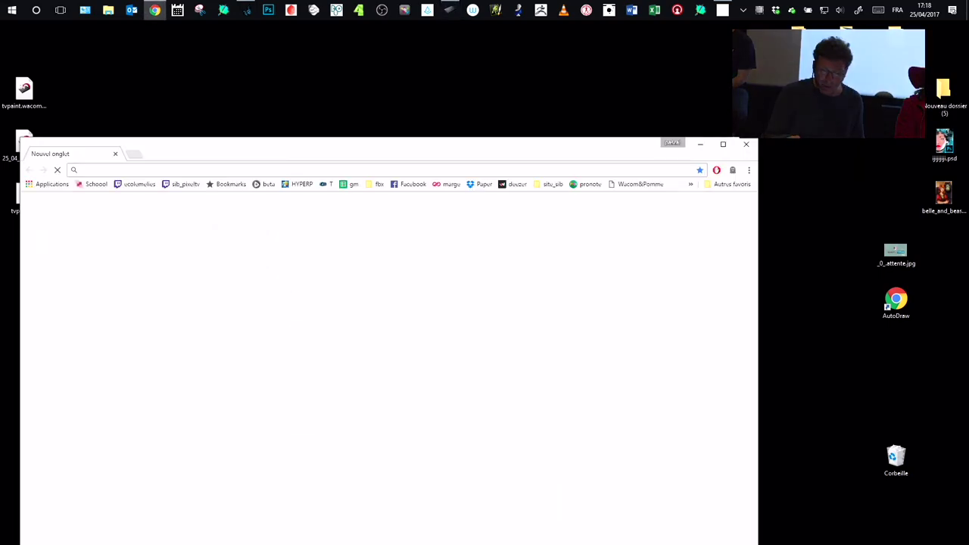
{"action": "left_click", "coordinate": [139, 184]}
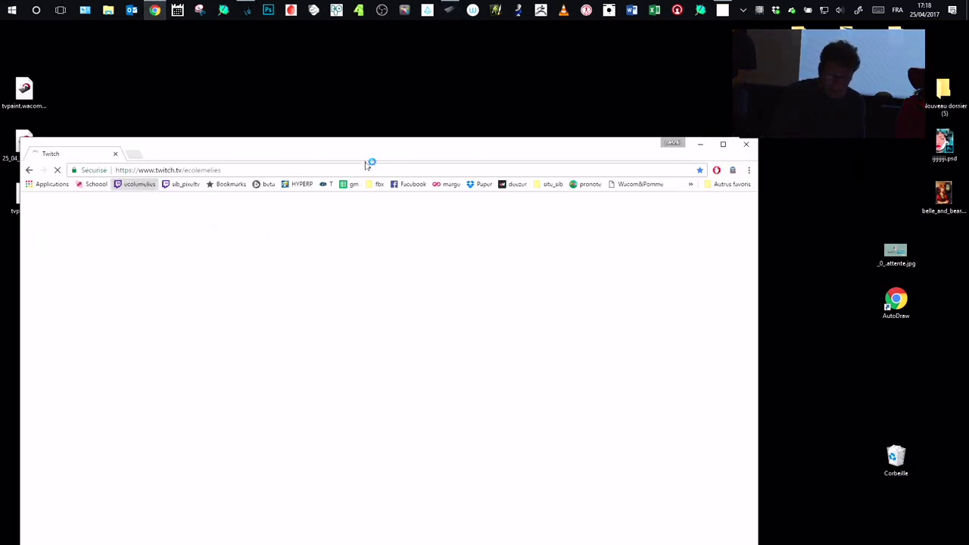
{"action": "left_click_drag", "start_coordinate": [365, 159], "coordinate": [413, 136]}
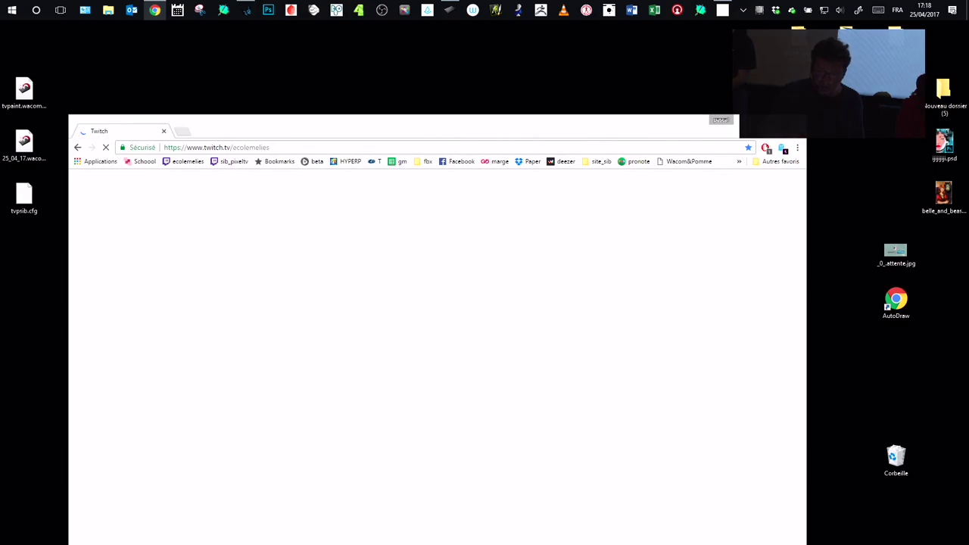
{"action": "left_click_drag", "start_coordinate": [606, 129], "coordinate": [610, 118]}
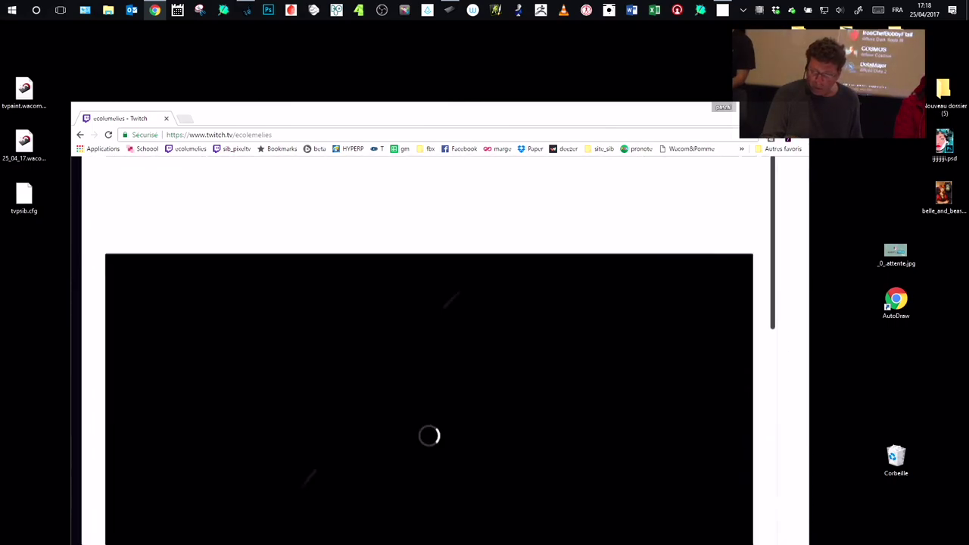
Go back and forward once in the browser history, and show the desktop
{"action": "key", "text": "alt+Left"}
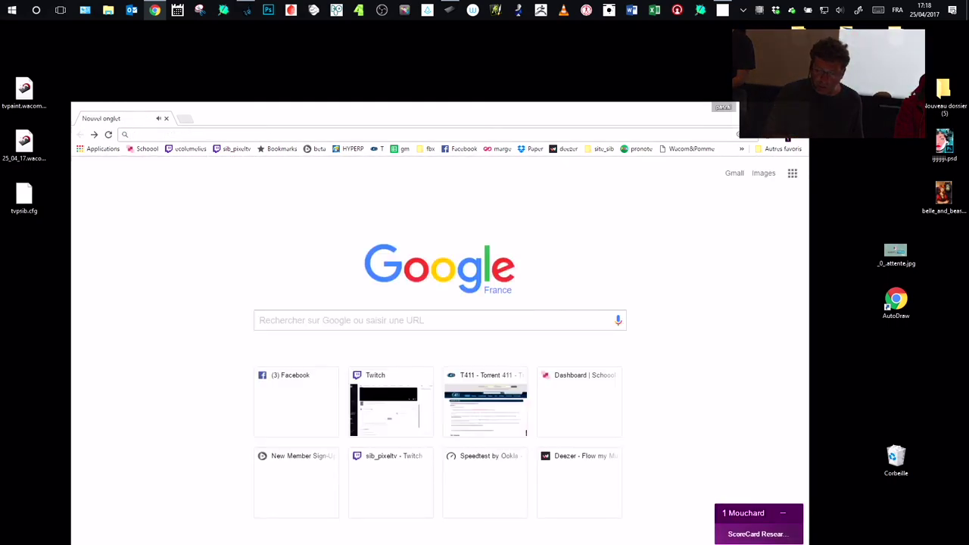
{"action": "key", "text": "alt+Right"}
{"action": "key", "text": "super+d"}
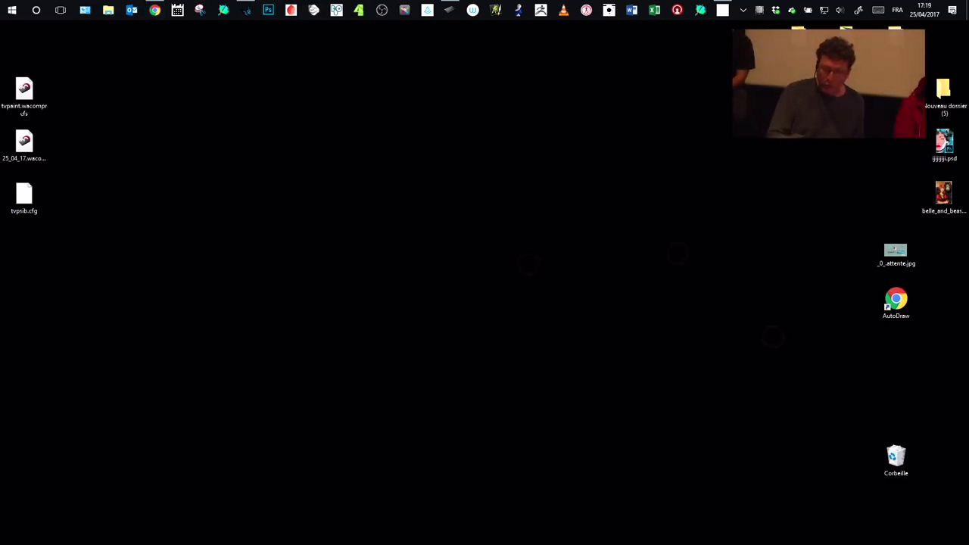
Cycle through the open windows, show the desktop again and switch to TVPaint Animation
{"action": "key", "text": "alt+Tab"}
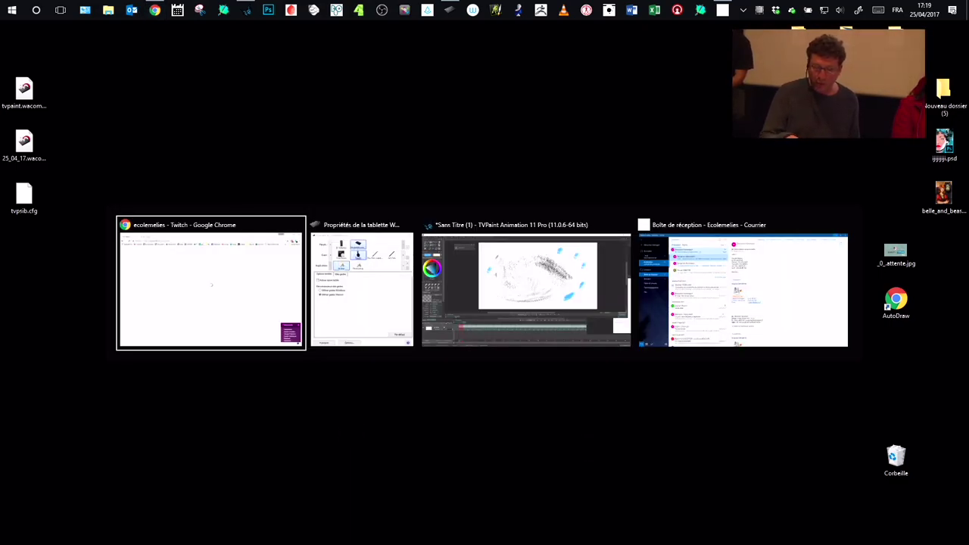
{"action": "key", "text": "alt+Tab"}
{"action": "key", "text": "alt+Tab"}
{"action": "key", "text": "super+d"}
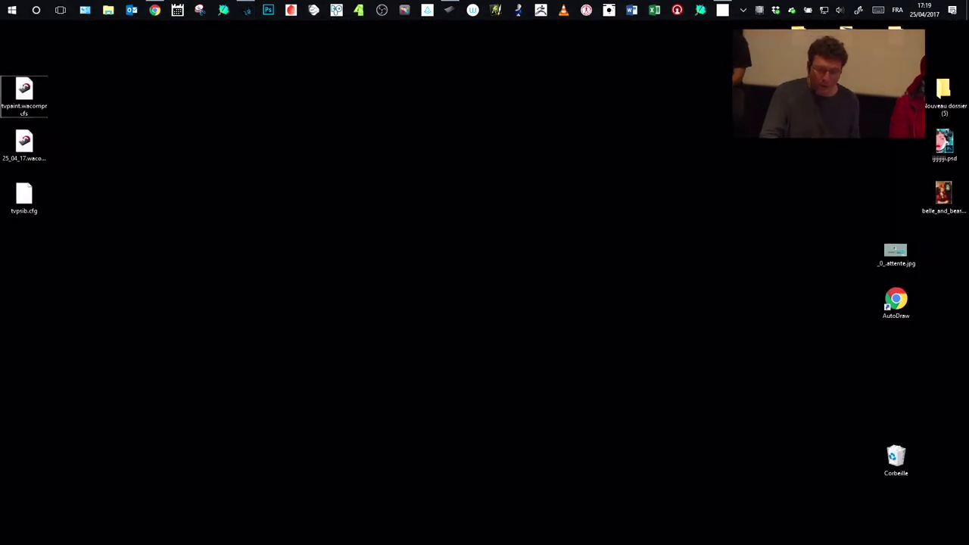
{"action": "left_click", "coordinate": [250, 14]}
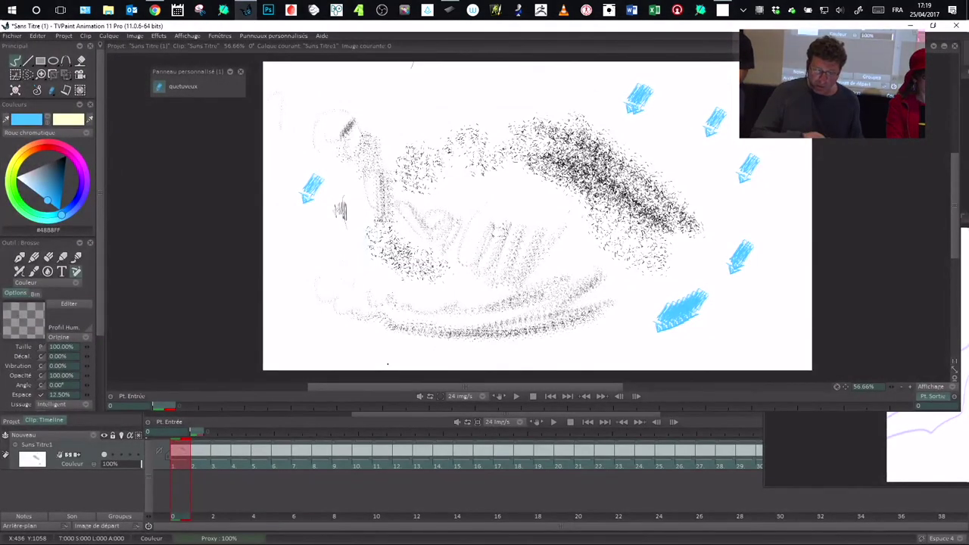
Show the Windows touch keyboard over the canvas and move it up clear of the timeline
{"action": "key", "text": "ctrl+super+o"}
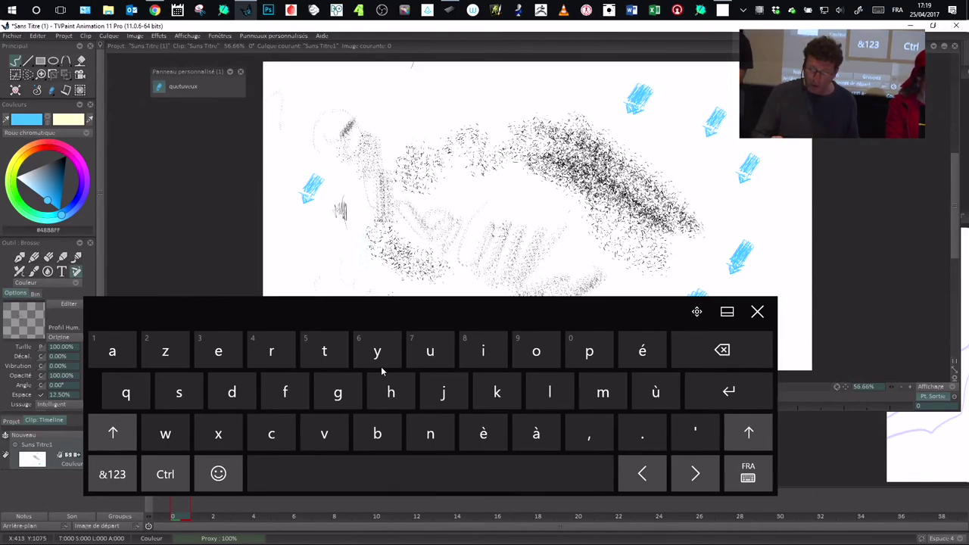
{"action": "left_click_drag", "start_coordinate": [697, 311], "coordinate": [679, 316]}
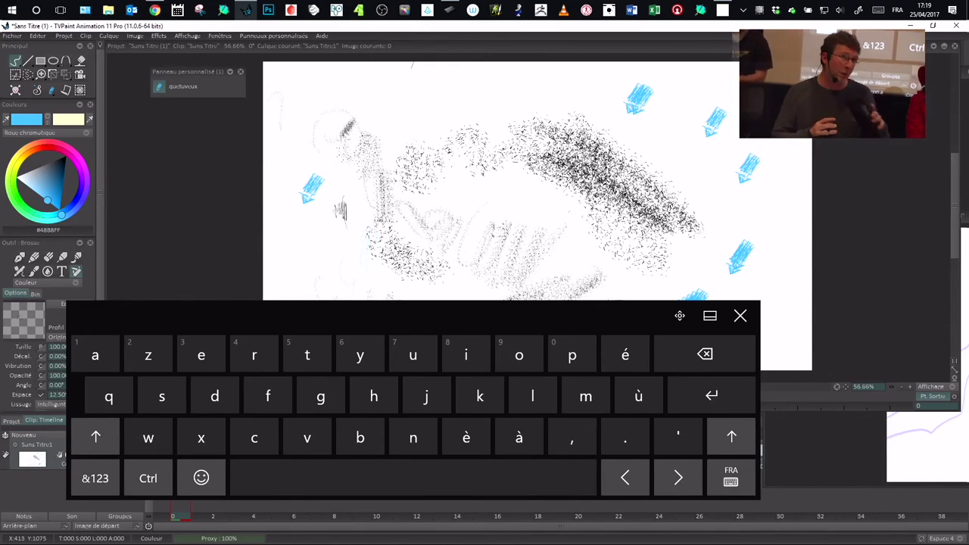
{"action": "left_click_drag", "start_coordinate": [530, 318], "coordinate": [585, 259]}
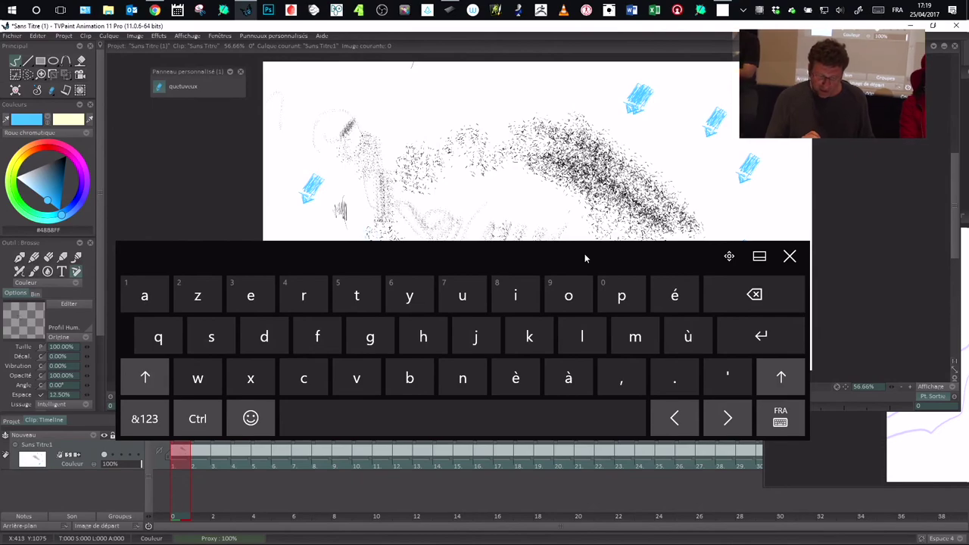
Run the touch keyboard through its split layout and handwriting mode to the full standard layout
{"action": "left_click", "coordinate": [781, 418]}
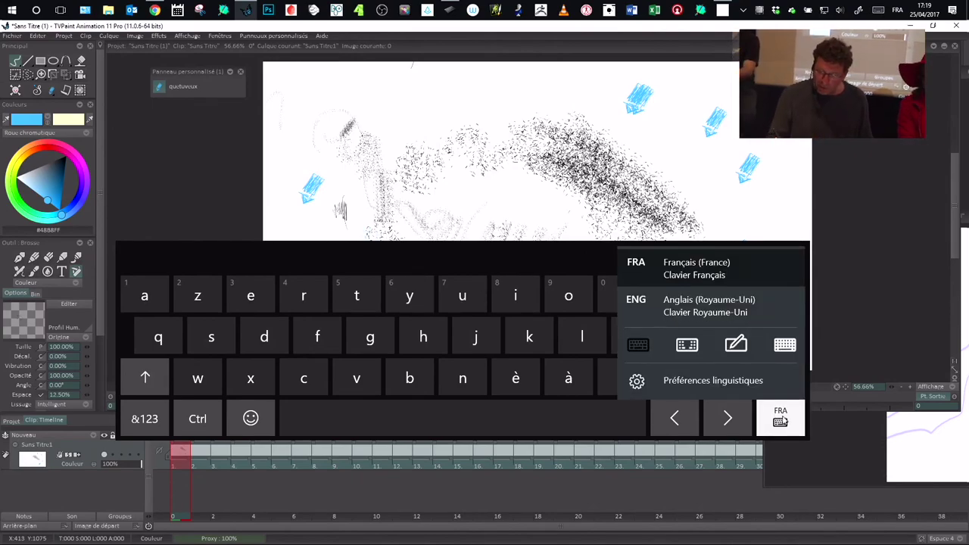
{"action": "left_click", "coordinate": [688, 346]}
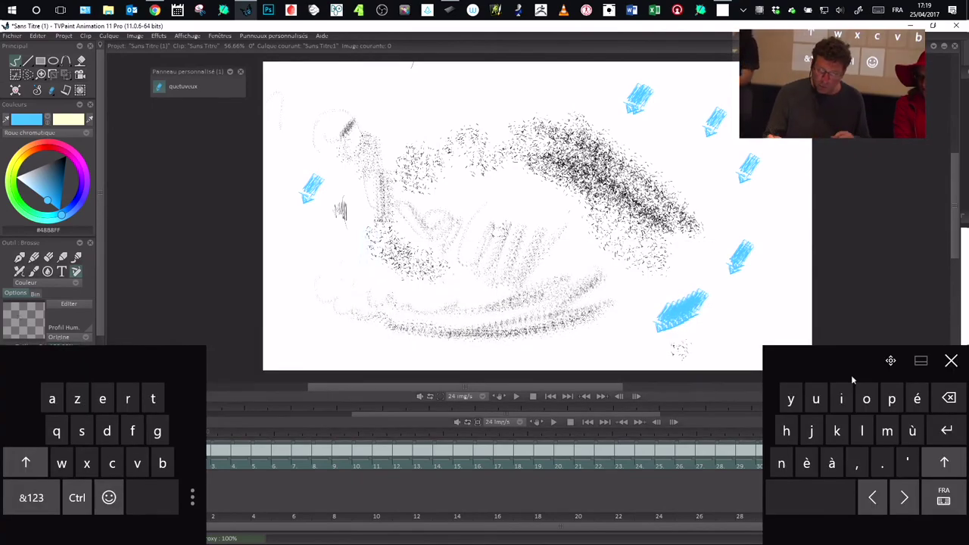
{"action": "left_click", "coordinate": [943, 497]}
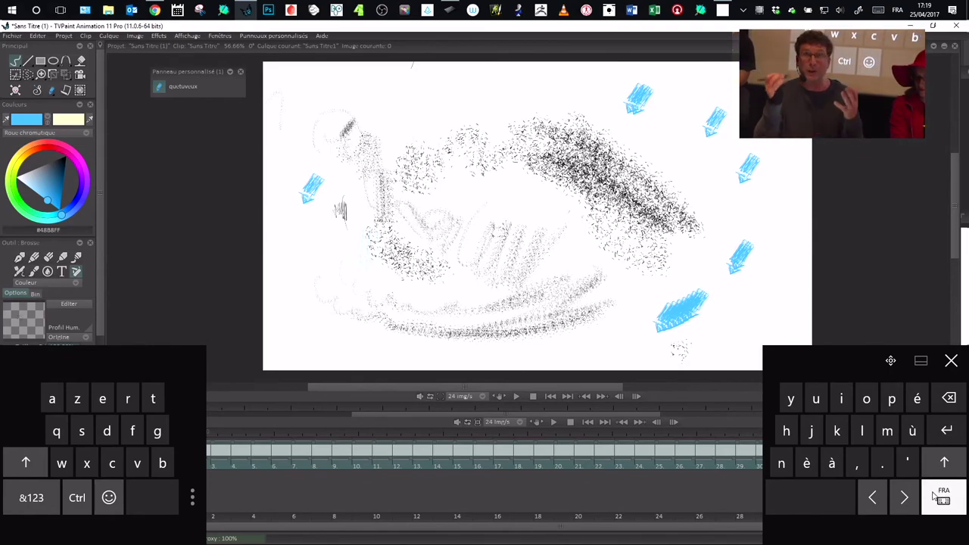
{"action": "left_click", "coordinate": [943, 497]}
{"action": "left_click", "coordinate": [895, 426]}
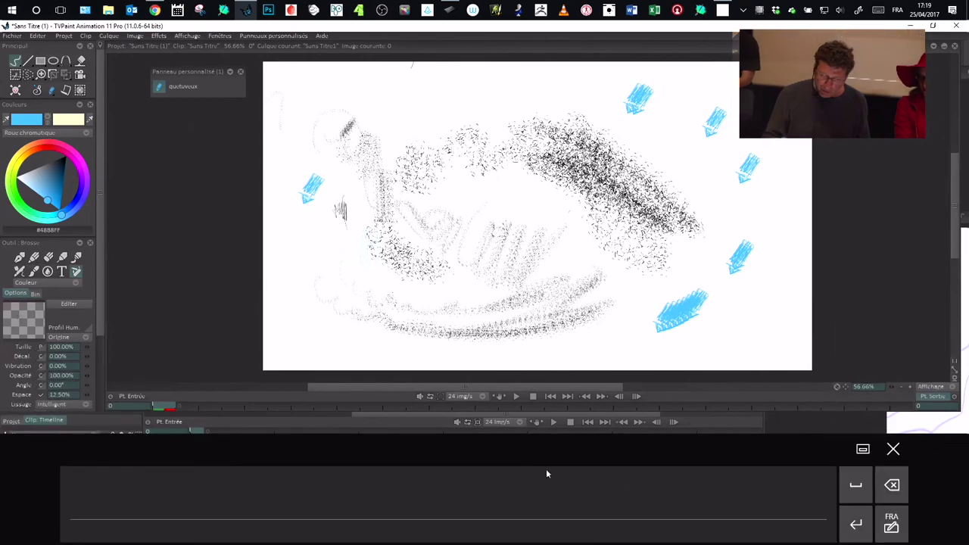
{"action": "left_click", "coordinate": [891, 522]}
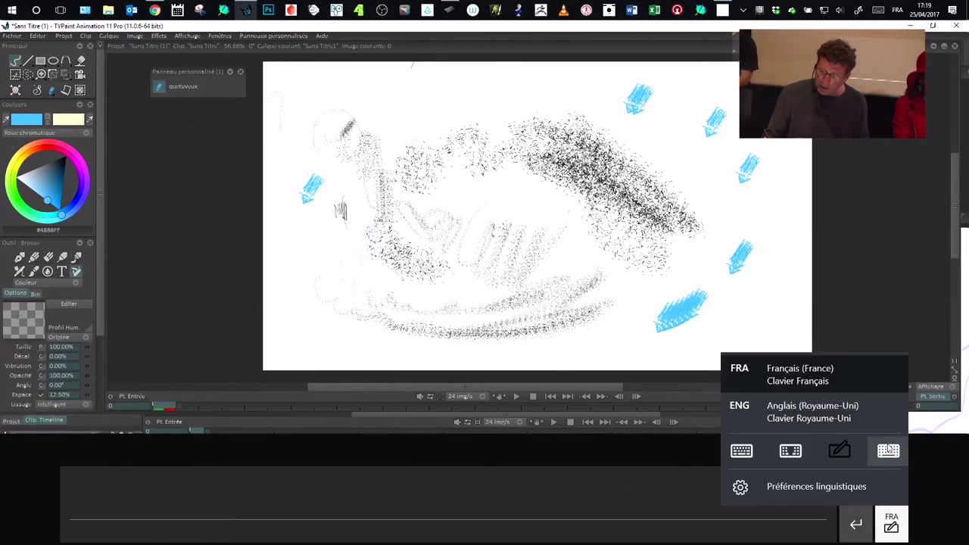
{"action": "left_click", "coordinate": [889, 451]}
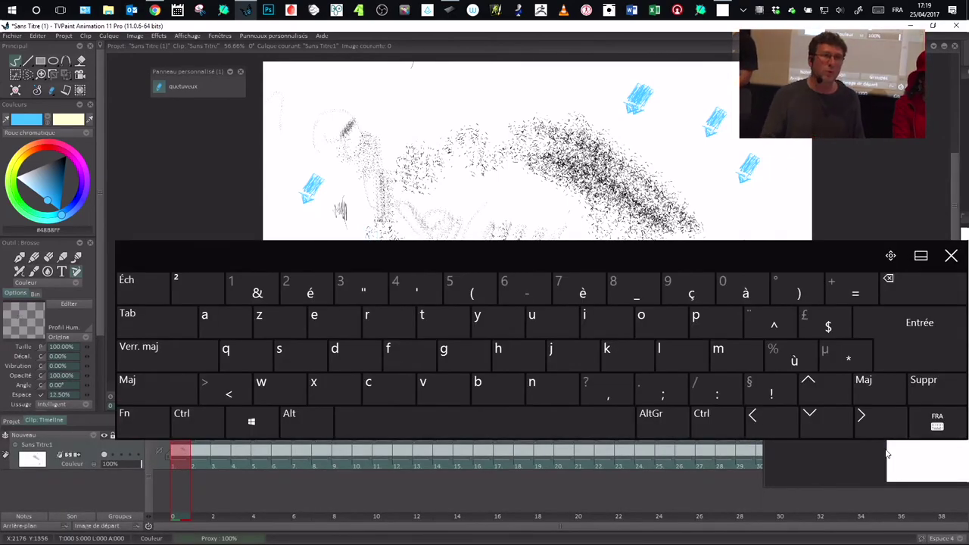
Display the Saisie device options in Windows Settings, with the Clavier tactile section fully in view
{"action": "left_click", "coordinate": [12, 9]}
{"action": "left_click", "coordinate": [13, 375]}
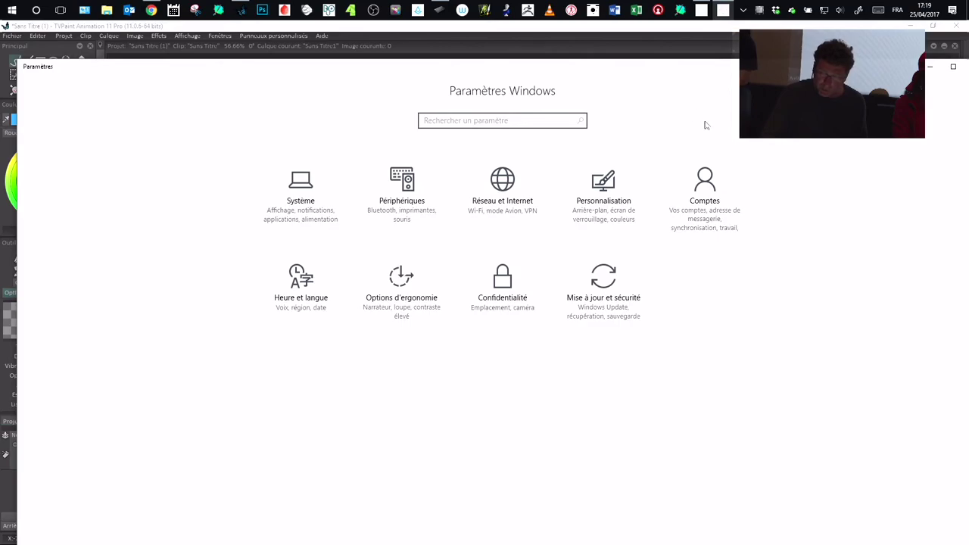
{"action": "left_click", "coordinate": [394, 196]}
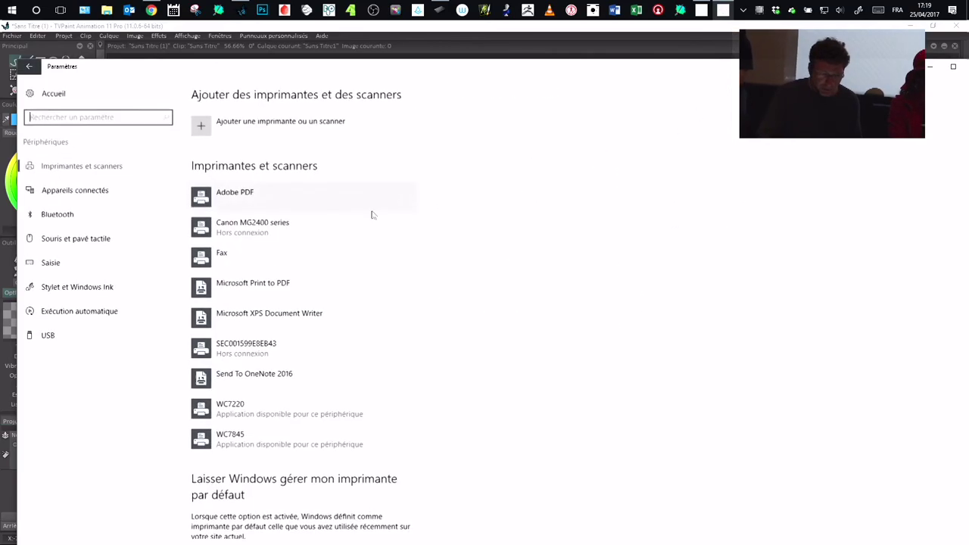
{"action": "left_click", "coordinate": [88, 267]}
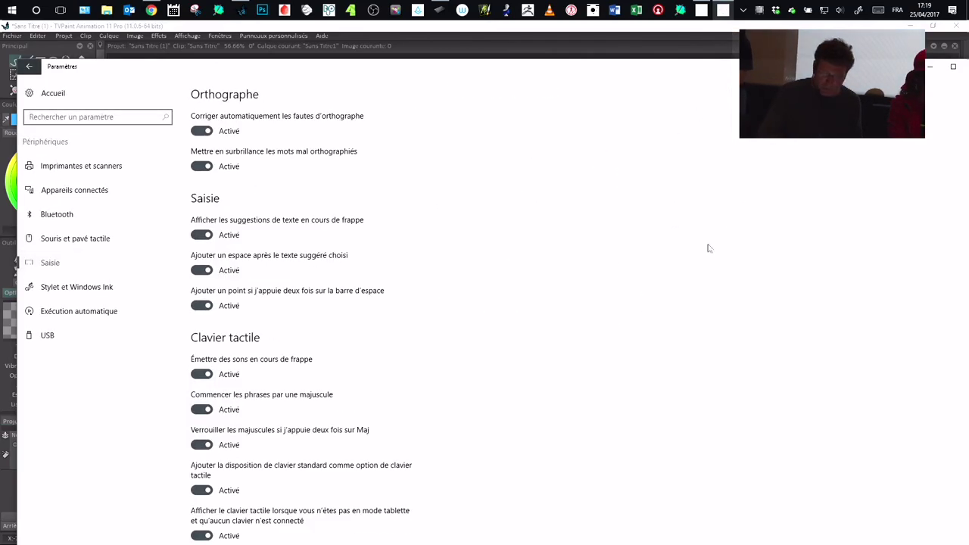
{"action": "left_click_drag", "start_coordinate": [833, 66], "coordinate": [789, 51]}
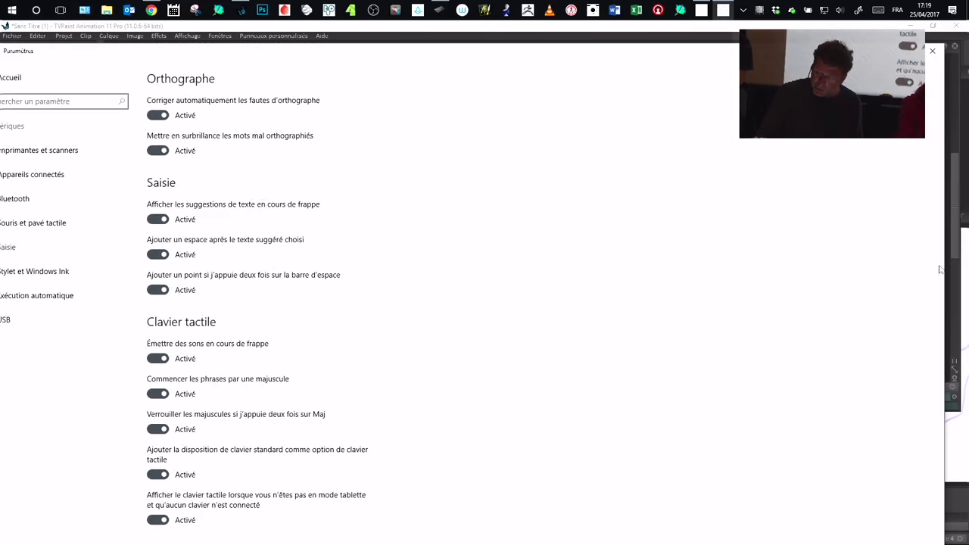
{"action": "left_click", "coordinate": [181, 517]}
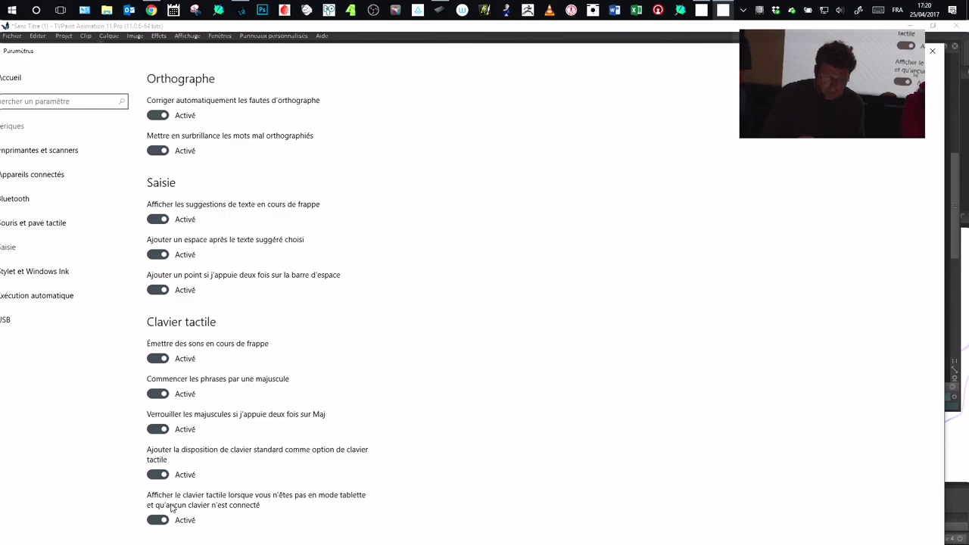
{"action": "left_click_drag", "start_coordinate": [216, 59], "coordinate": [278, 57]}
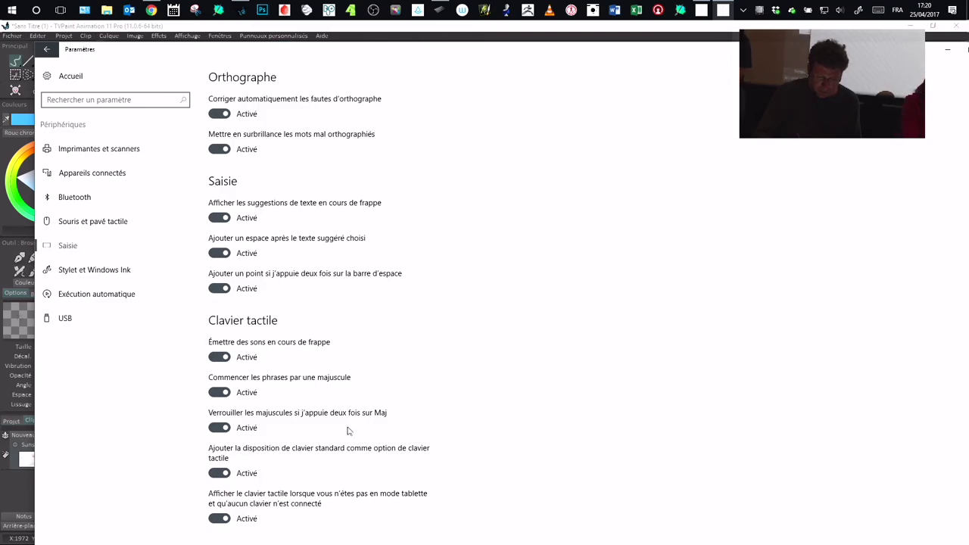
Disable and re-enable the option adding the standard keyboard layout to the touch keyboard, and close Settings
{"action": "left_click", "coordinate": [225, 473]}
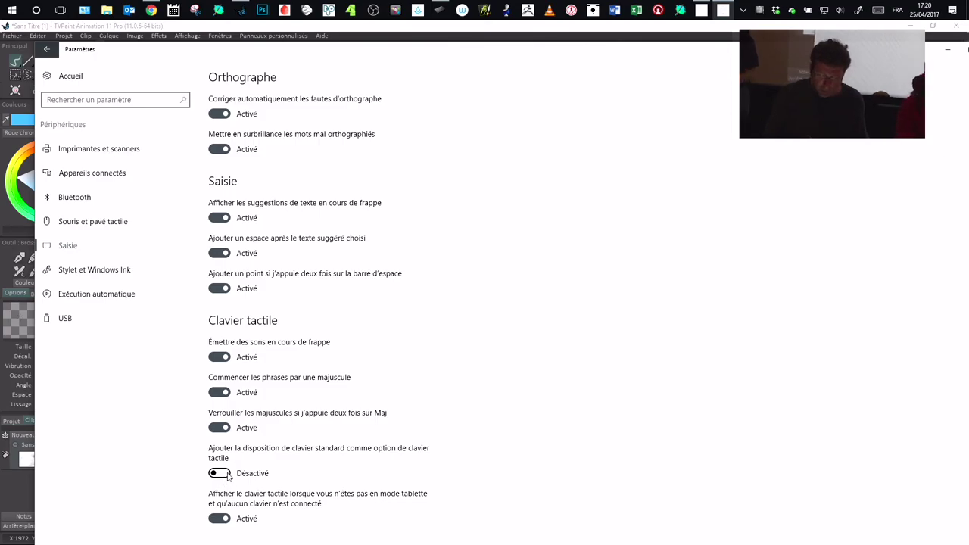
{"action": "left_click", "coordinate": [224, 474]}
{"action": "left_click_drag", "start_coordinate": [758, 56], "coordinate": [719, 76]}
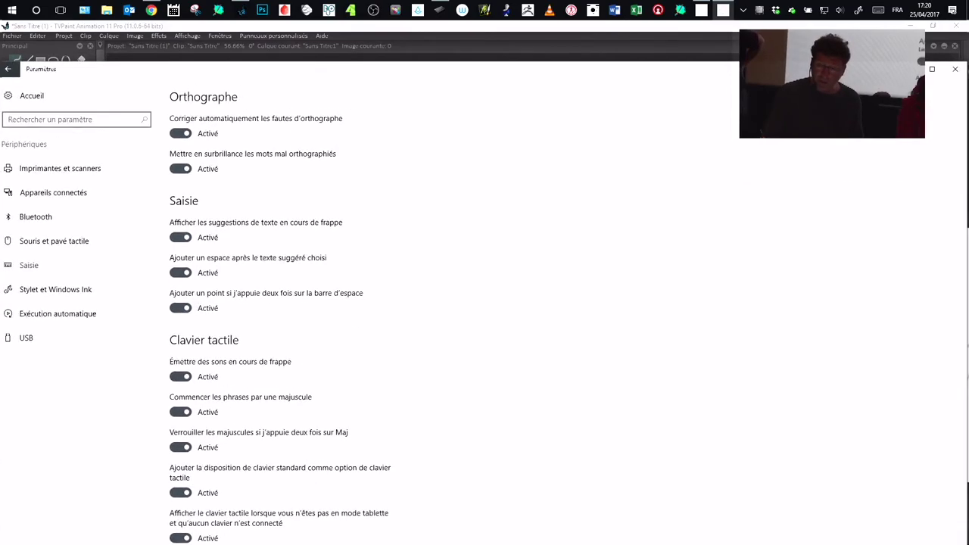
{"action": "left_click_drag", "start_coordinate": [787, 76], "coordinate": [753, 82]}
{"action": "left_click", "coordinate": [922, 75]}
Bring up the full touch keyboard and try its Ctrl and Alt modifier keys with a letter
{"action": "left_click", "coordinate": [877, 10]}
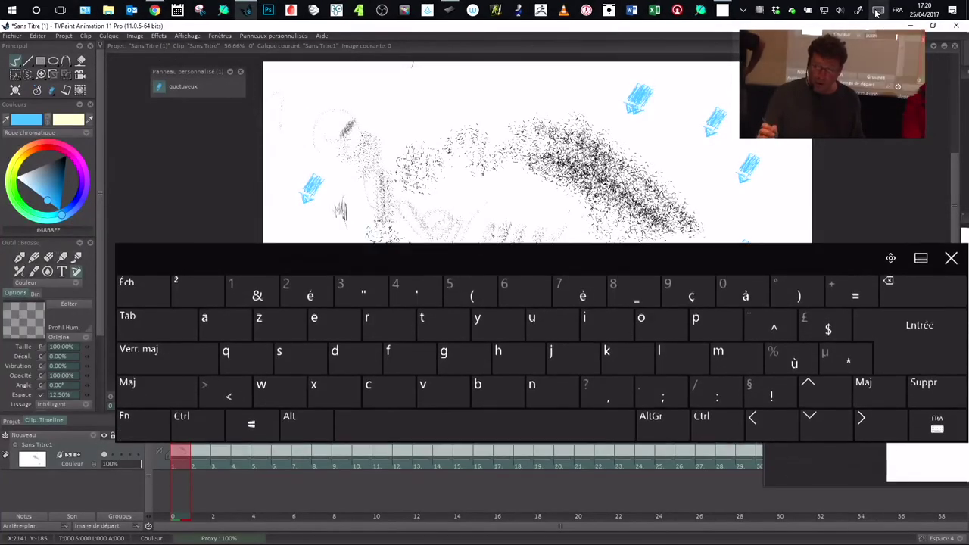
{"action": "left_click", "coordinate": [196, 423]}
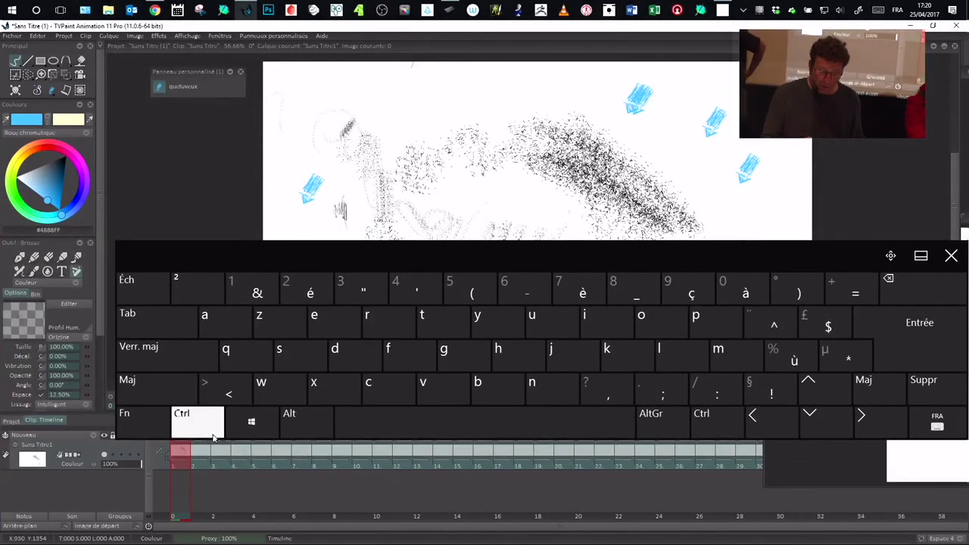
{"action": "left_click", "coordinate": [296, 424]}
{"action": "left_click", "coordinate": [296, 424]}
{"action": "left_click", "coordinate": [443, 321]}
{"action": "left_click", "coordinate": [214, 421]}
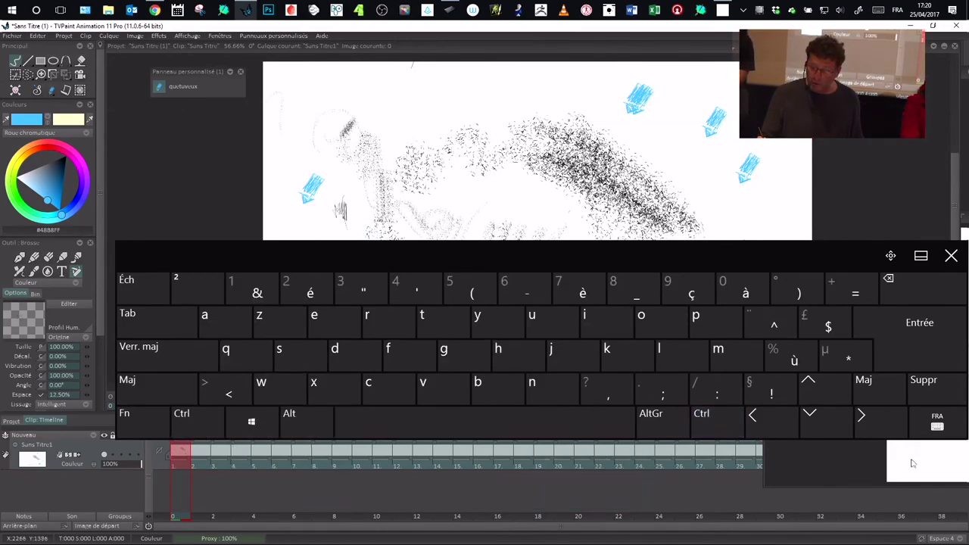
Switch the touch keyboard to the compact layout, display its Ctrl shortcut labels and close the keyboard
{"action": "left_click", "coordinate": [936, 423]}
{"action": "left_click", "coordinate": [800, 352]}
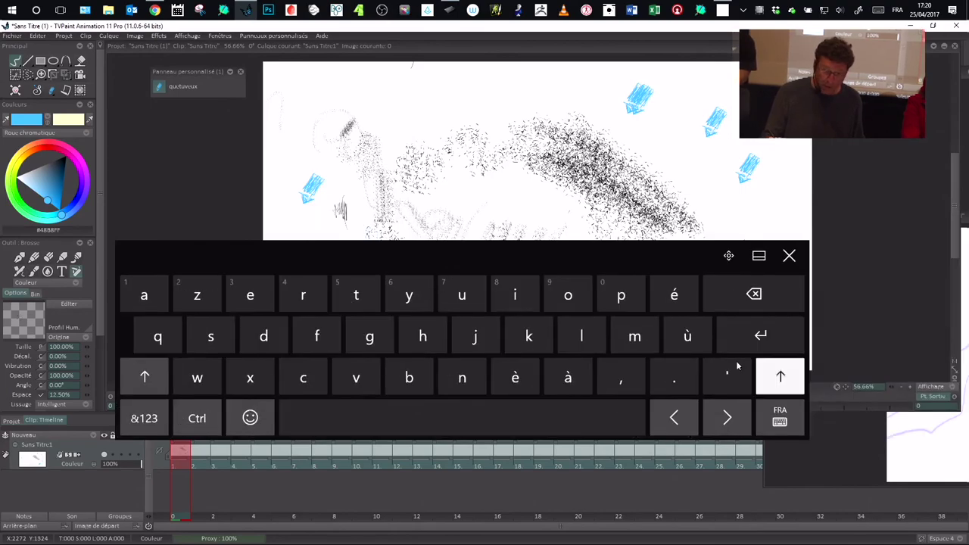
{"action": "left_click", "coordinate": [197, 418]}
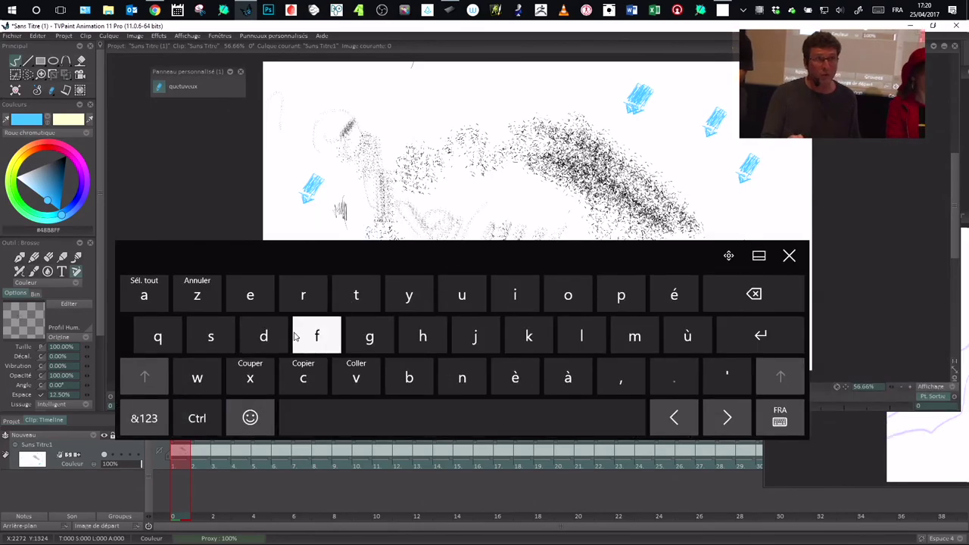
{"action": "left_click", "coordinate": [789, 255]}
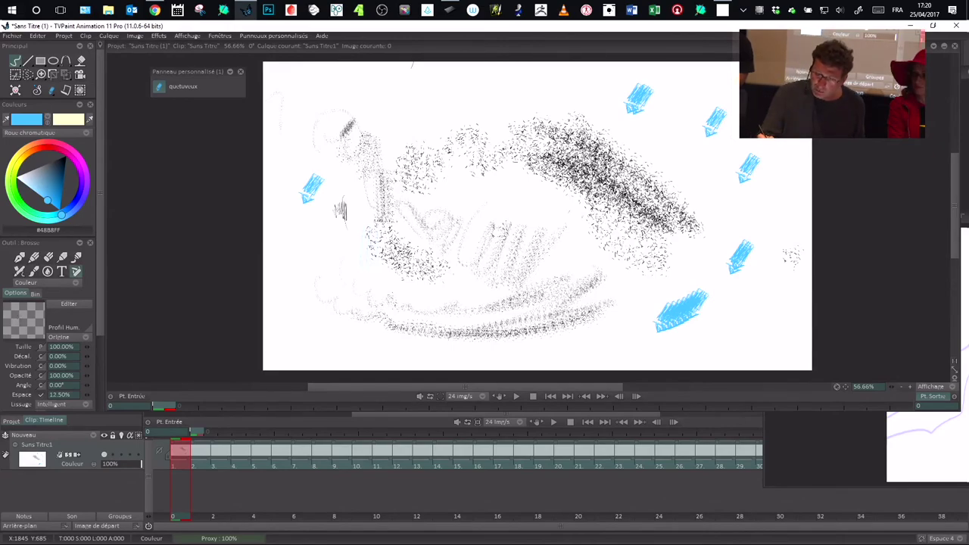
Show and hide the touch keyboard once more, and brush grainy black strokes across the middle of the drawing
{"action": "left_click", "coordinate": [876, 12]}
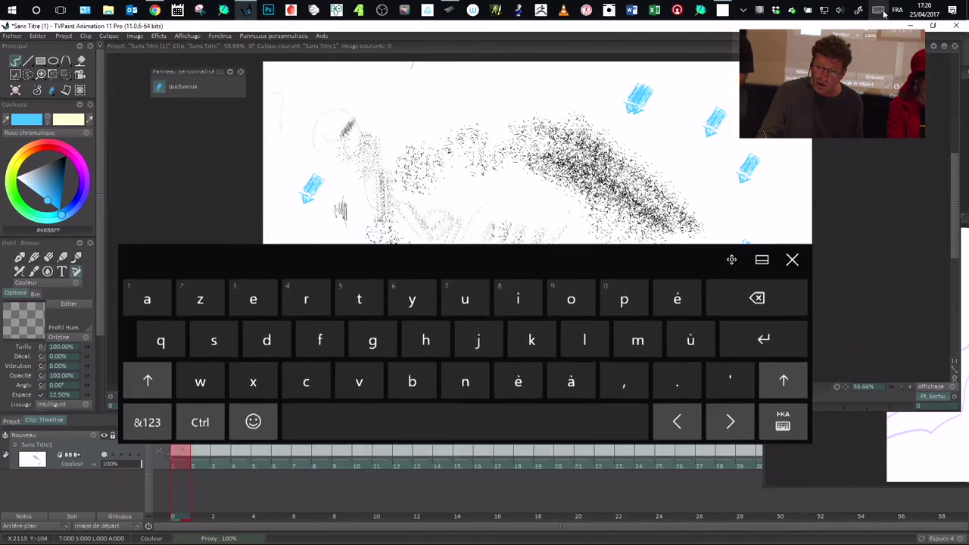
{"action": "left_click", "coordinate": [880, 10]}
{"action": "mouse_move", "coordinate": [522, 217]}
{"action": "left_mouse_down"}
{"action": "mouse_move", "coordinate": [531, 200]}
{"action": "mouse_move", "coordinate": [550, 230]}
{"action": "mouse_move", "coordinate": [604, 227]}
{"action": "left_mouse_up"}
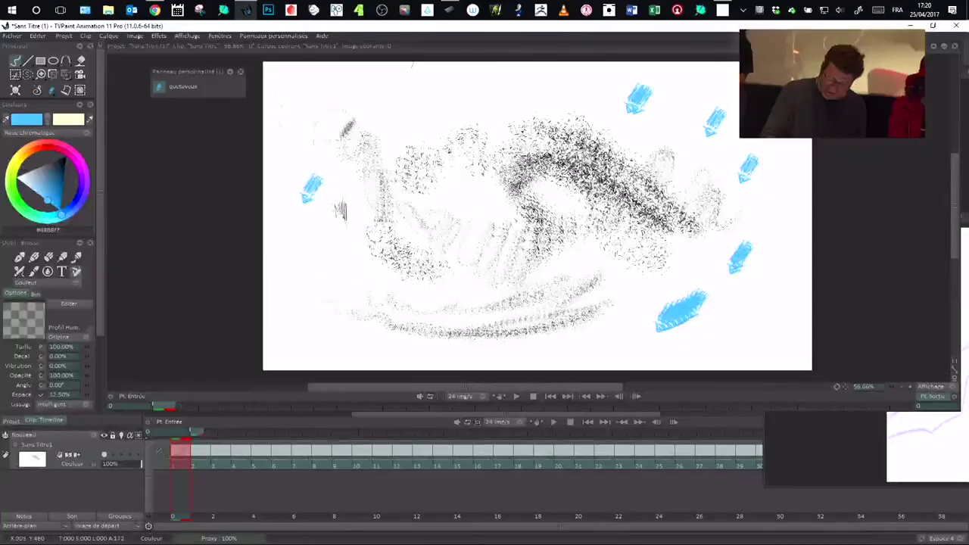
{"action": "left_click_drag", "start_coordinate": [542, 157], "coordinate": [524, 191]}
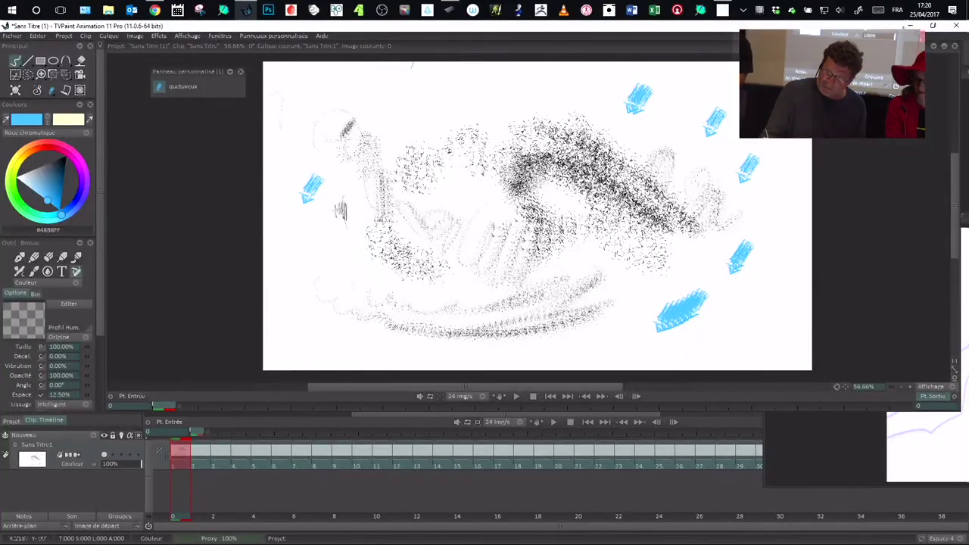
Minimize TVPaint and display the Mes gestes touch settings in the Wacom tablet properties
{"action": "left_click", "coordinate": [911, 25]}
{"action": "left_click", "coordinate": [450, 10]}
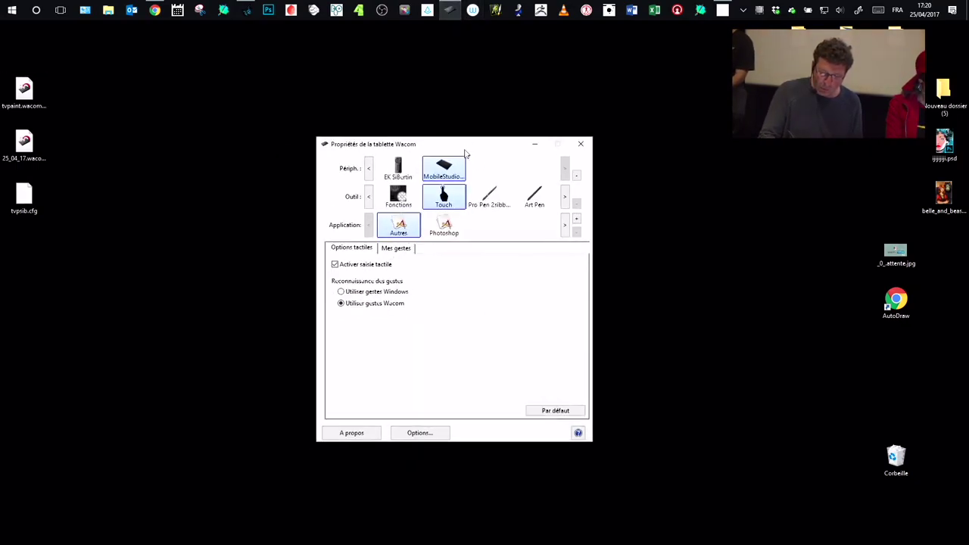
{"action": "left_click", "coordinate": [399, 250]}
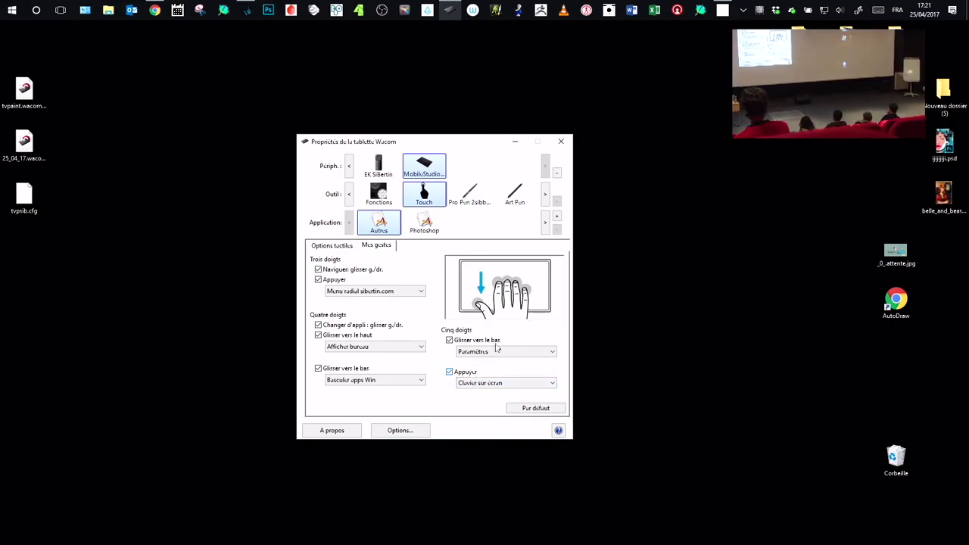
Look through the actions available for the five-finger tap gesture, open its keystroke definition and cancel it
{"action": "left_click", "coordinate": [492, 384]}
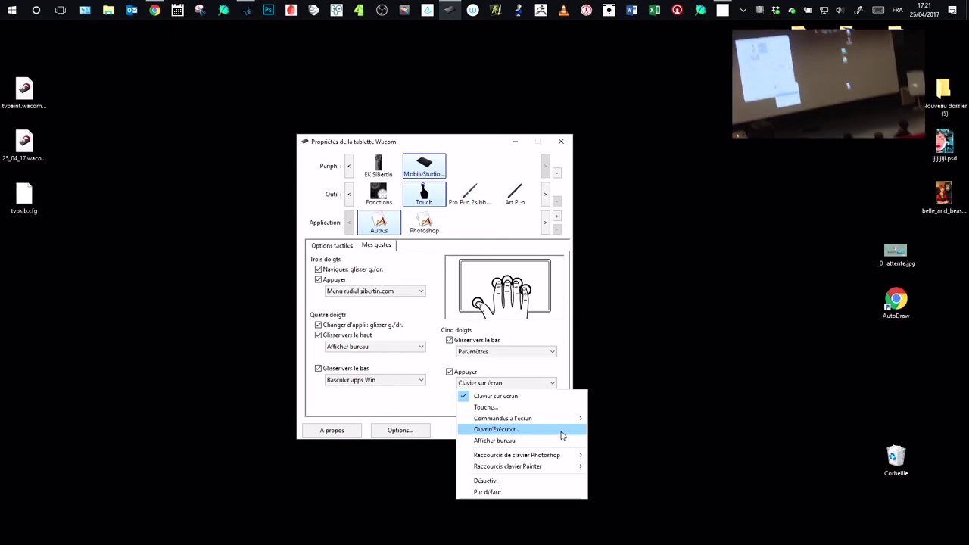
{"action": "mouse_move", "coordinate": [566, 419]}
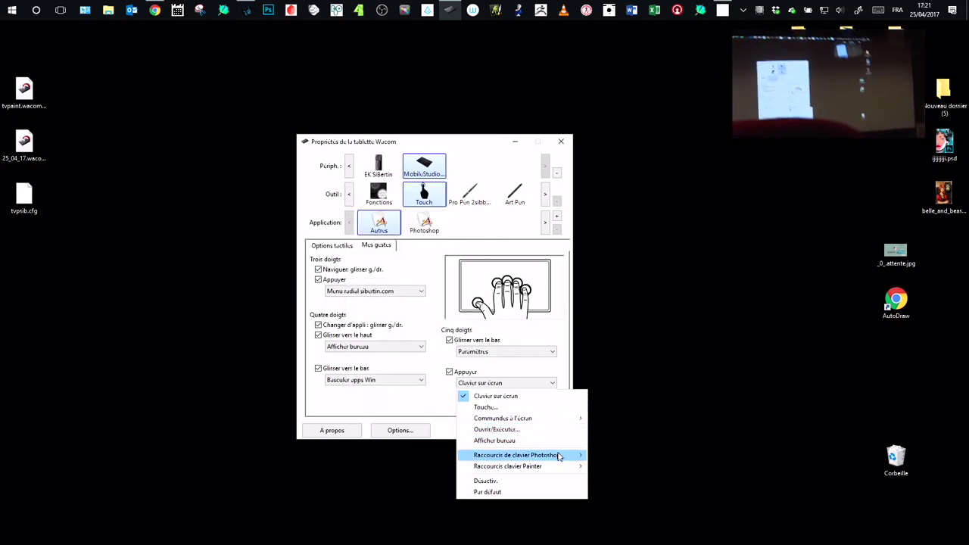
{"action": "mouse_move", "coordinate": [558, 469]}
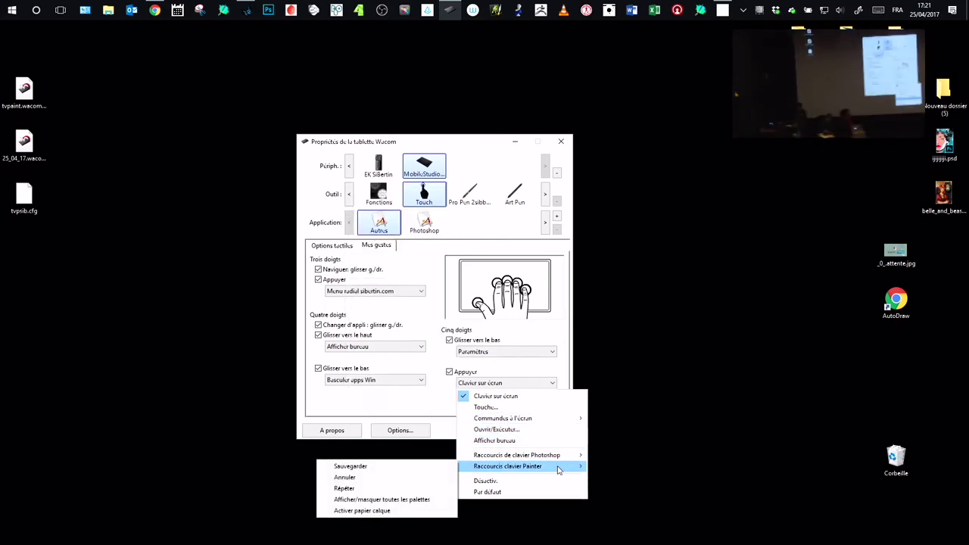
{"action": "left_click", "coordinate": [548, 407]}
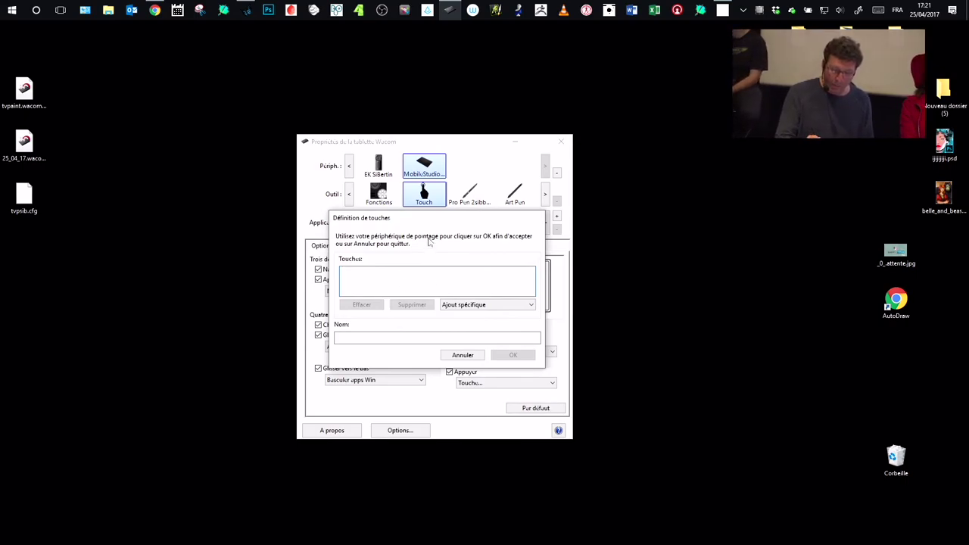
{"action": "left_click", "coordinate": [465, 357]}
{"action": "left_click_drag", "start_coordinate": [453, 144], "coordinate": [475, 161]}
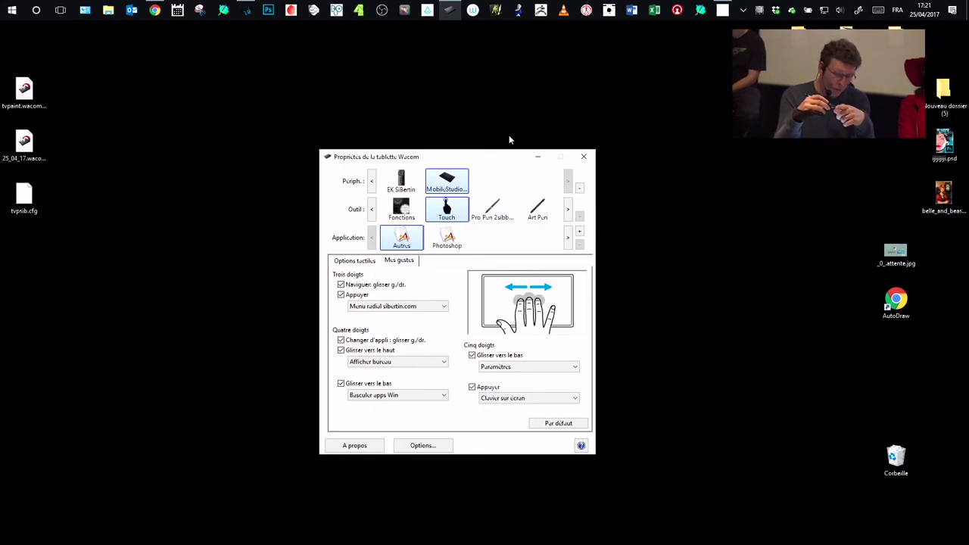
{"action": "left_click_drag", "start_coordinate": [489, 161], "coordinate": [485, 162]}
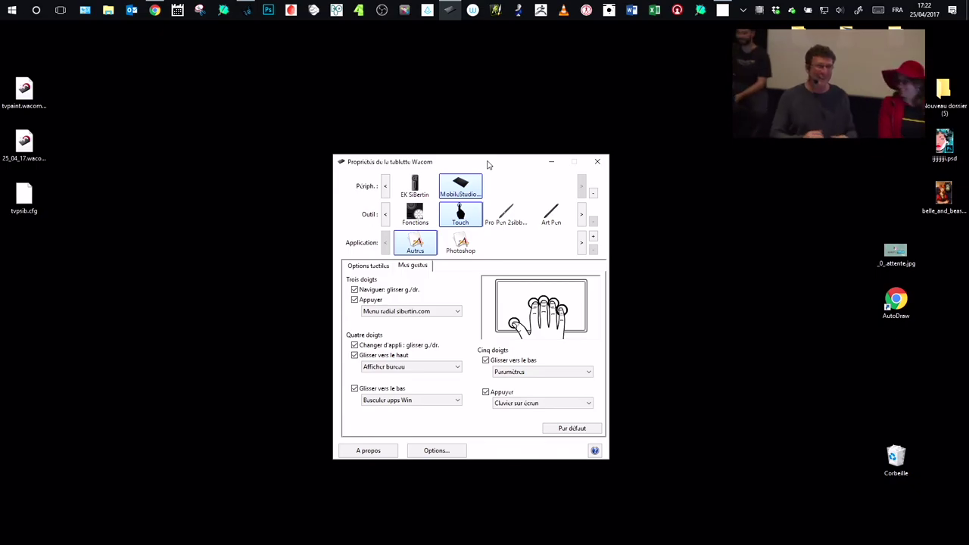
{"action": "left_click_drag", "start_coordinate": [500, 167], "coordinate": [466, 156]}
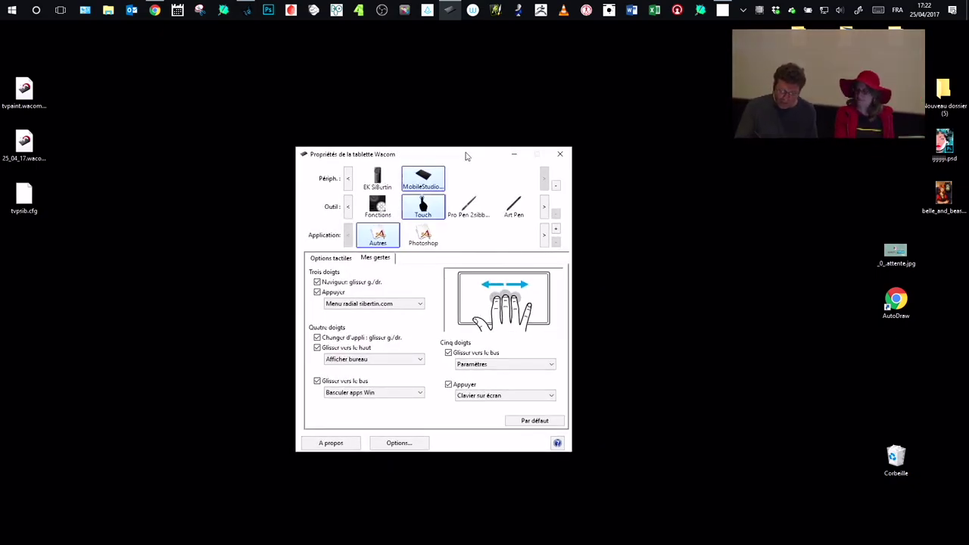
{"action": "left_click_drag", "start_coordinate": [459, 165], "coordinate": [449, 165]}
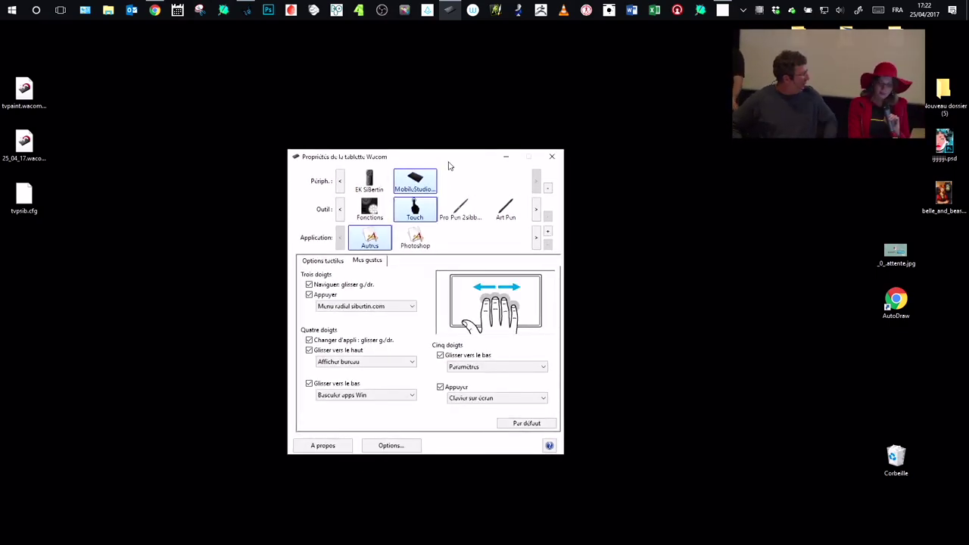
{"action": "left_click_drag", "start_coordinate": [449, 165], "coordinate": [452, 161]}
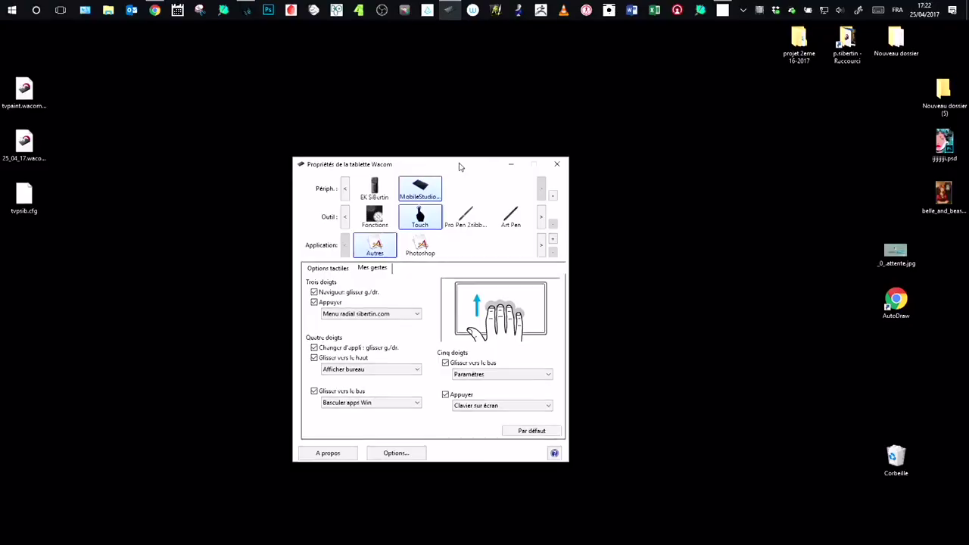
{"action": "left_click_drag", "start_coordinate": [459, 166], "coordinate": [467, 167]}
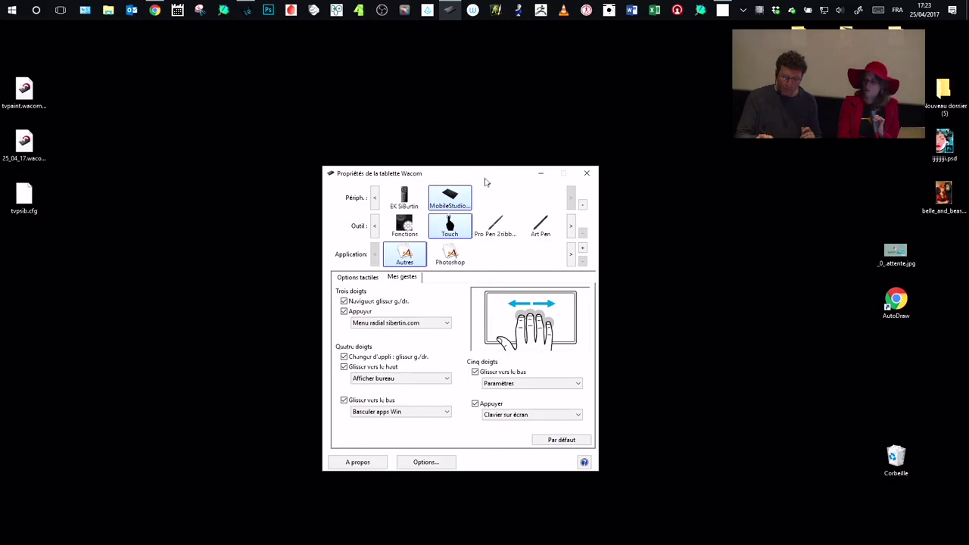
Display the custom radial menu several times above the tablet properties and close it each time
{"action": "right_click", "coordinate": [485, 179]}
{"action": "left_click", "coordinate": [485, 177]}
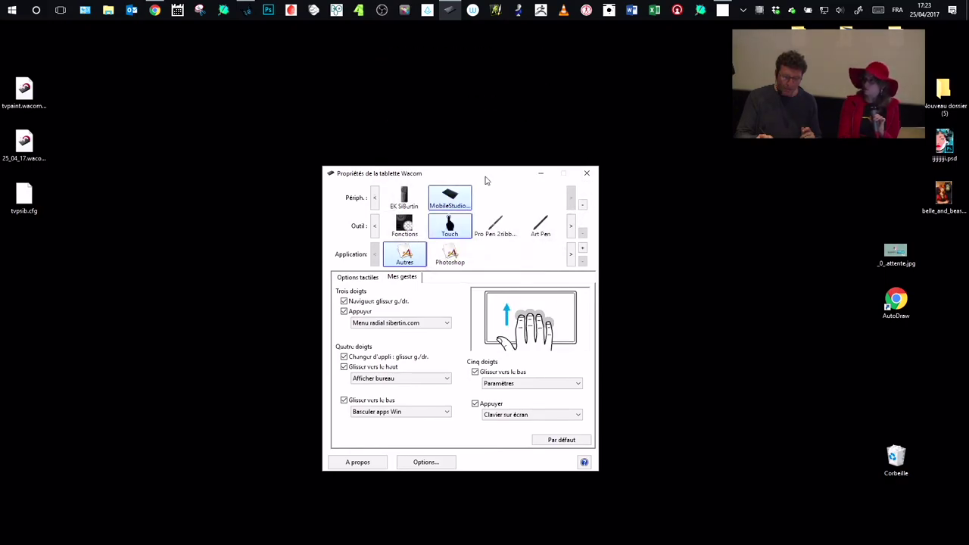
{"action": "right_click", "coordinate": [486, 177]}
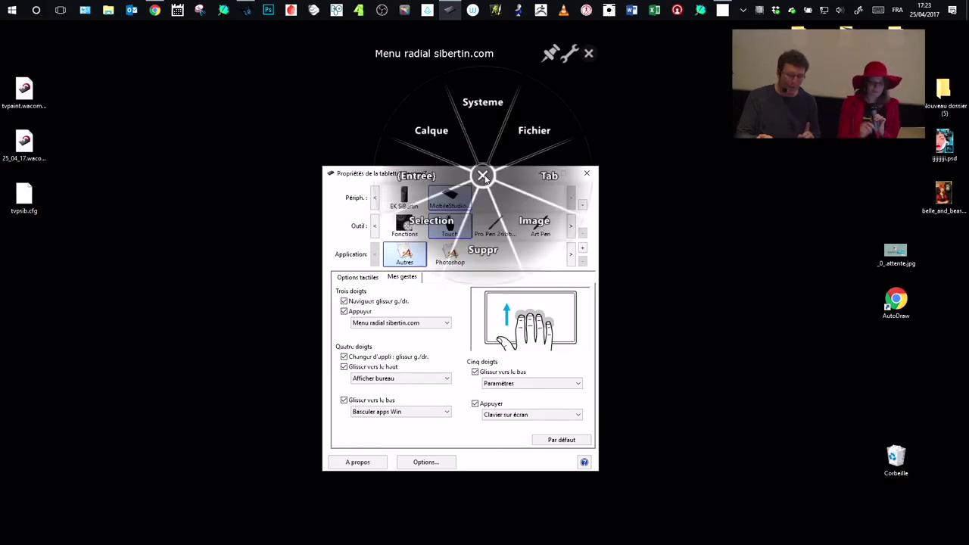
{"action": "left_click", "coordinate": [486, 178]}
{"action": "right_click", "coordinate": [497, 149]}
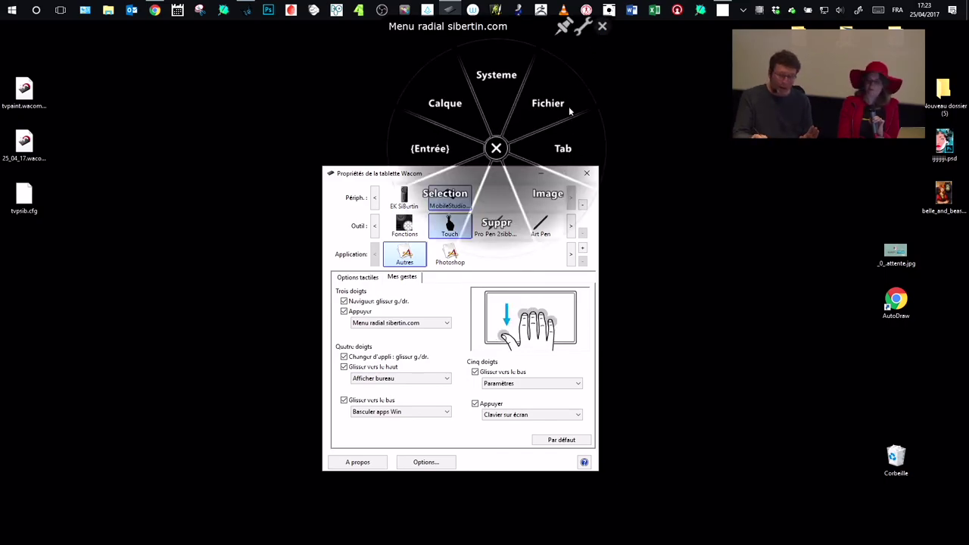
{"action": "left_click", "coordinate": [540, 150]}
{"action": "right_click", "coordinate": [493, 134]}
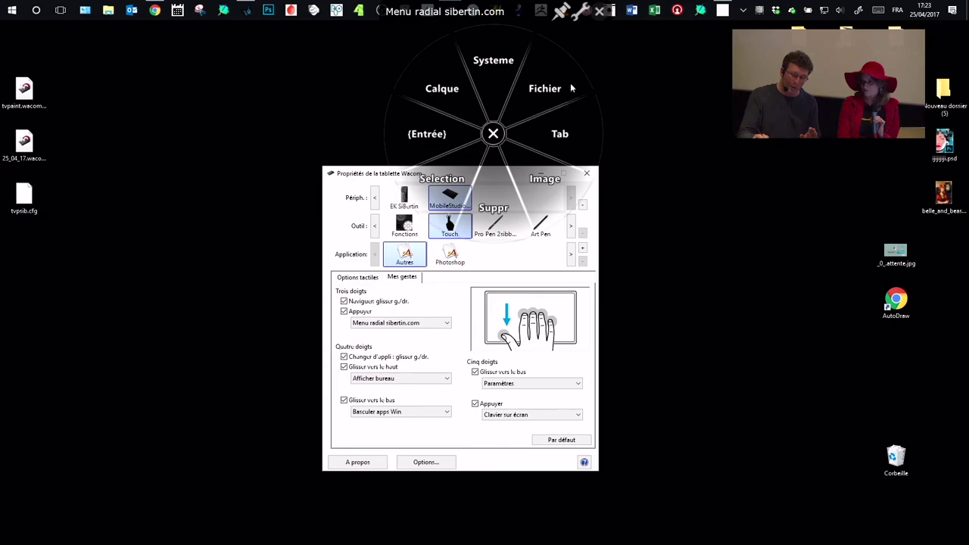
{"action": "left_click", "coordinate": [496, 134]}
{"action": "left_click_drag", "start_coordinate": [491, 176], "coordinate": [488, 176]}
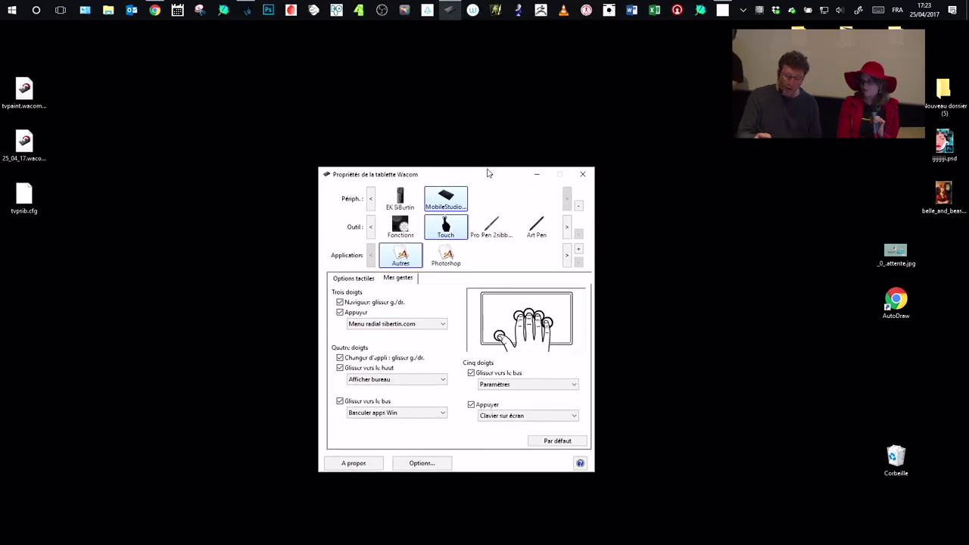
Switch to TVPaint, alternate between the Pen and the Eraser, and erase parts of the grainy strokes in the lower left of the drawing
{"action": "left_click", "coordinate": [247, 10]}
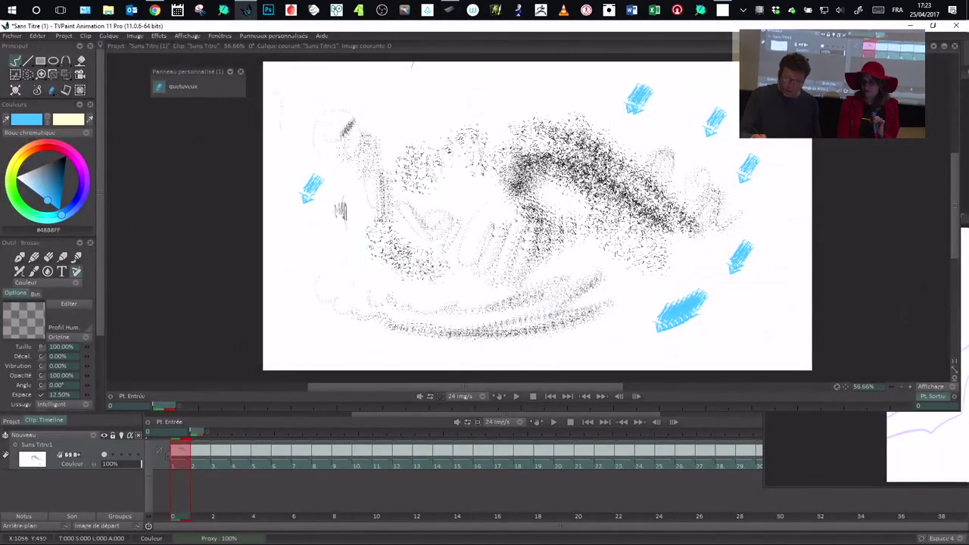
{"action": "key", "text": "e"}
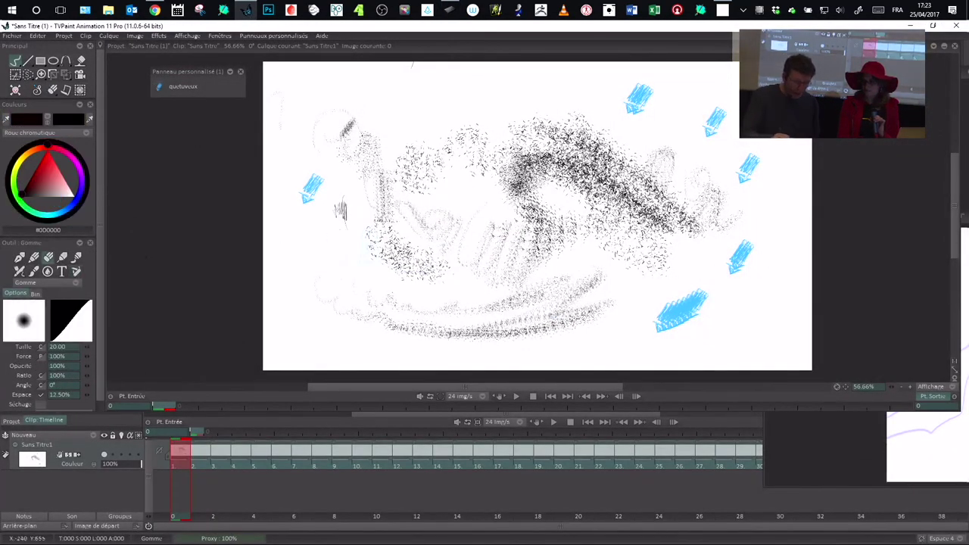
{"action": "left_click", "coordinate": [19, 258]}
{"action": "left_click", "coordinate": [49, 258]}
{"action": "left_click", "coordinate": [19, 259]}
{"action": "left_click", "coordinate": [50, 258]}
{"action": "left_click_drag", "start_coordinate": [402, 236], "coordinate": [389, 265]}
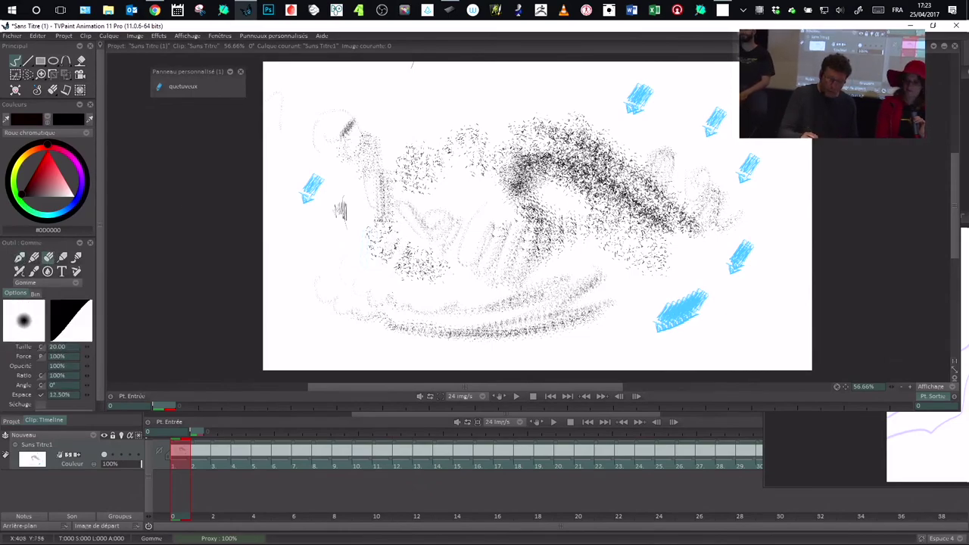
{"action": "mouse_move", "coordinate": [453, 224]}
{"action": "left_mouse_down"}
{"action": "mouse_move", "coordinate": [425, 271]}
{"action": "mouse_move", "coordinate": [420, 235]}
{"action": "mouse_move", "coordinate": [447, 214]}
{"action": "mouse_move", "coordinate": [420, 268]}
{"action": "left_mouse_up"}
Erase a swath through the dense black grain in the middle and scribble thin blue pen lines beside it
{"action": "key", "text": "b"}
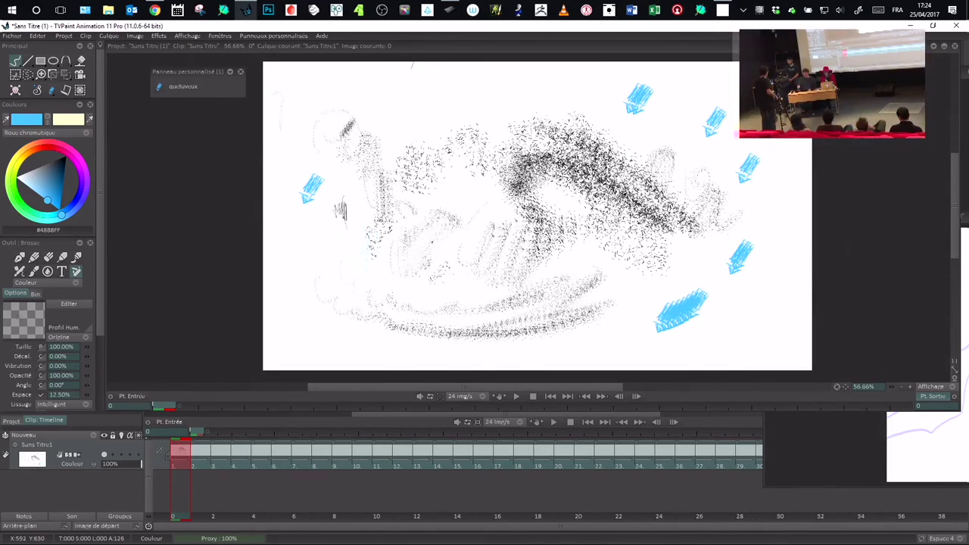
{"action": "left_click", "coordinate": [22, 259]}
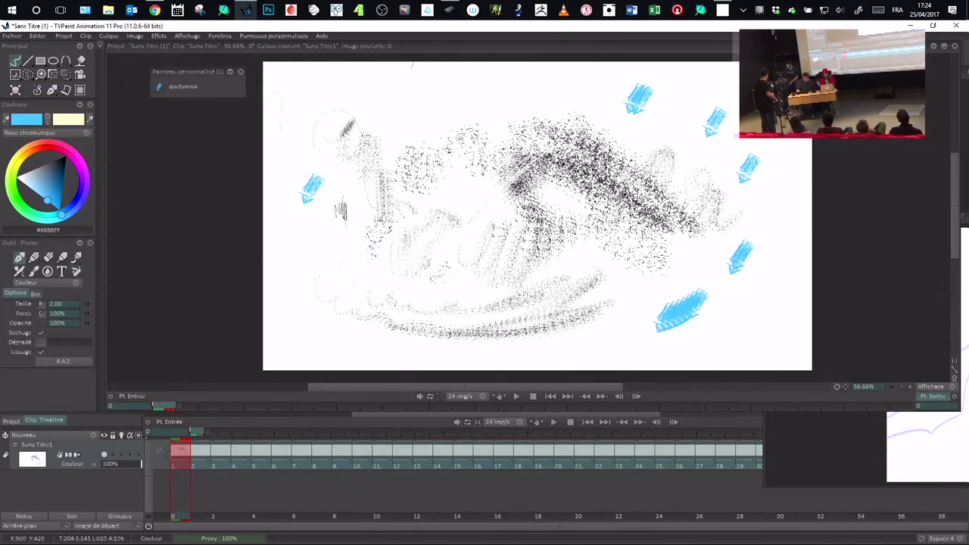
{"action": "left_click_drag", "start_coordinate": [534, 171], "coordinate": [521, 204]}
{"action": "key", "text": "e"}
{"action": "mouse_move", "coordinate": [544, 160]}
{"action": "left_mouse_down"}
{"action": "mouse_move", "coordinate": [521, 206]}
{"action": "mouse_move", "coordinate": [554, 155]}
{"action": "mouse_move", "coordinate": [584, 150]}
{"action": "mouse_move", "coordinate": [591, 198]}
{"action": "mouse_move", "coordinate": [630, 165]}
{"action": "mouse_move", "coordinate": [562, 194]}
{"action": "left_mouse_up"}
{"action": "key", "text": "e"}
{"action": "key", "text": "e"}
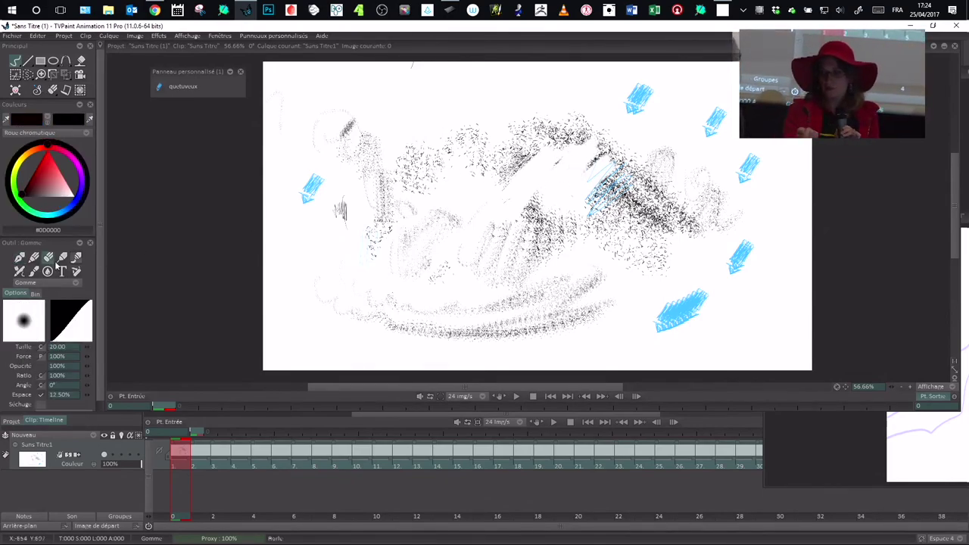
Airbrush a solid black patch in the centre of the drawing and add a thin blue pen curve above it
{"action": "left_click", "coordinate": [22, 271]}
{"action": "left_click_drag", "start_coordinate": [500, 206], "coordinate": [563, 179]}
{"action": "key", "text": "p"}
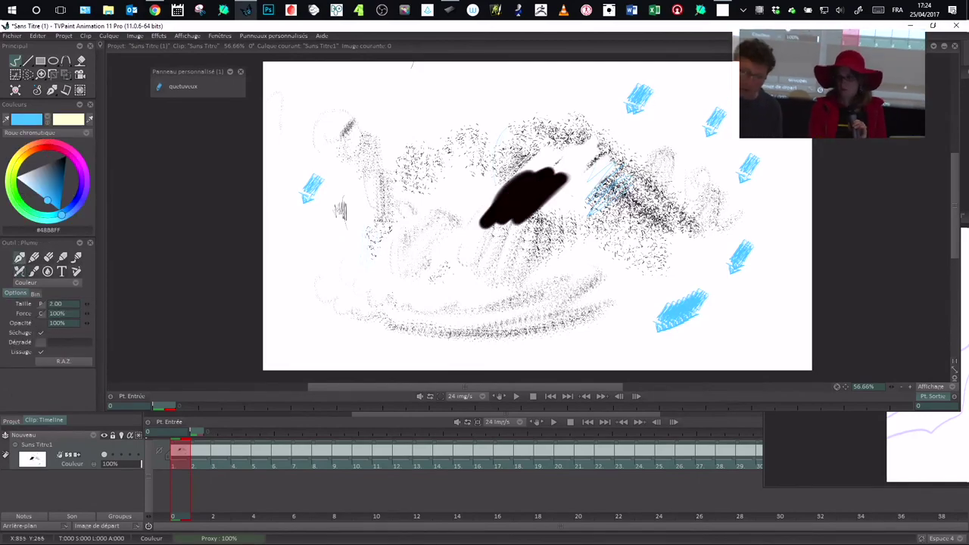
{"action": "left_click_drag", "start_coordinate": [508, 126], "coordinate": [501, 195]}
Clear the whole drawing and sketch a thin nose outline in black with the Pen at the centre of the canvas
{"action": "left_click", "coordinate": [67, 156]}
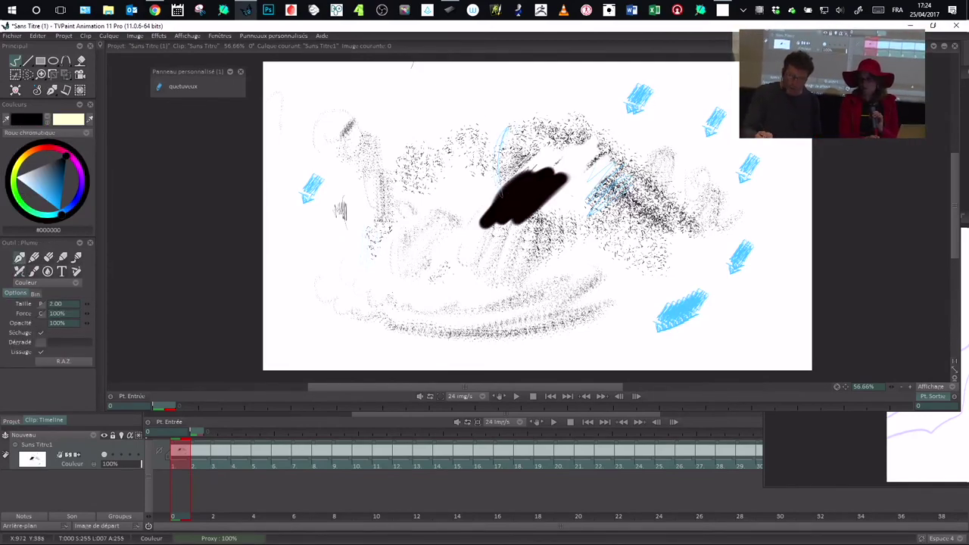
{"action": "right_click", "coordinate": [538, 170]}
{"action": "left_click", "coordinate": [571, 234]}
{"action": "left_click", "coordinate": [571, 234]}
{"action": "key", "text": "BackSpace"}
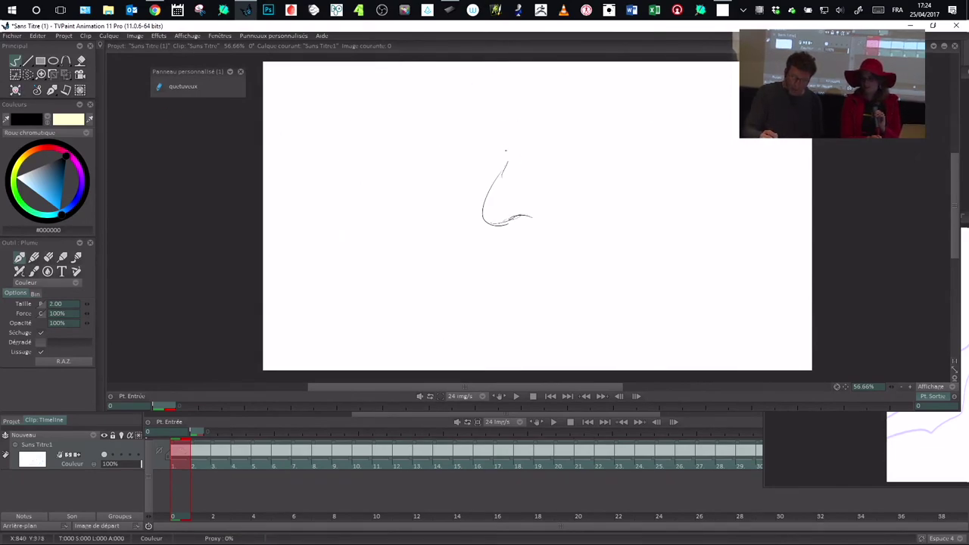
Shade the nose and brow with soft black airbrush strokes, and sketch thin lines for the hair and eye
{"action": "key", "text": "a"}
{"action": "mouse_move", "coordinate": [512, 160]}
{"action": "left_mouse_down"}
{"action": "mouse_move", "coordinate": [551, 134]}
{"action": "mouse_move", "coordinate": [583, 130]}
{"action": "left_mouse_up"}
{"action": "mouse_move", "coordinate": [503, 165]}
{"action": "left_mouse_down"}
{"action": "mouse_move", "coordinate": [525, 210]}
{"action": "mouse_move", "coordinate": [551, 197]}
{"action": "mouse_move", "coordinate": [543, 190]}
{"action": "mouse_move", "coordinate": [560, 126]}
{"action": "mouse_move", "coordinate": [568, 161]}
{"action": "left_mouse_up"}
Draw the hair, eyebrow, eye, nose-to-chin profile, ear and back of the neck in black with the Pen at size 21.50
{"action": "key", "text": "p"}
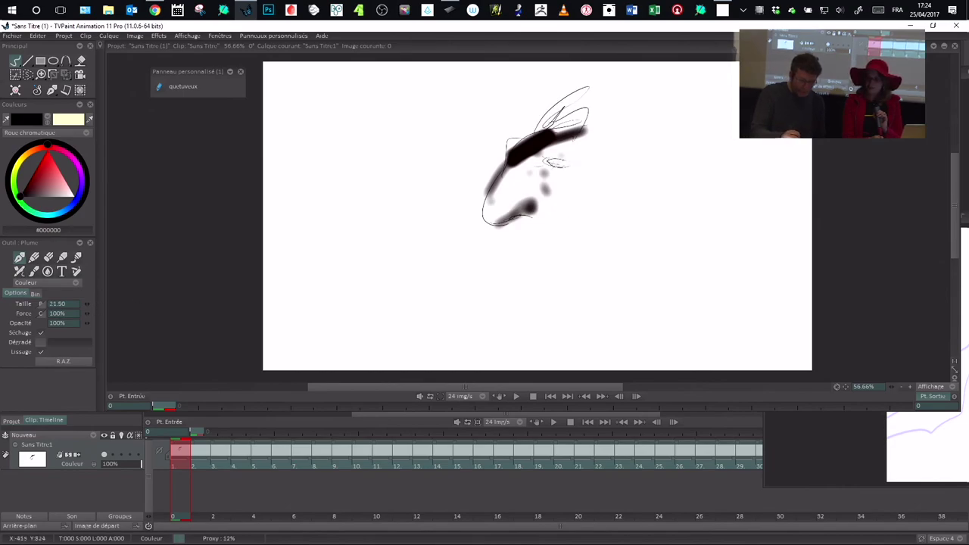
{"action": "left_click_drag", "start_coordinate": [558, 132], "coordinate": [592, 124]}
{"action": "mouse_move", "coordinate": [526, 142]}
{"action": "left_mouse_down"}
{"action": "mouse_move", "coordinate": [576, 116]}
{"action": "mouse_move", "coordinate": [568, 111]}
{"action": "left_mouse_up"}
{"action": "mouse_move", "coordinate": [597, 109]}
{"action": "left_mouse_down"}
{"action": "mouse_move", "coordinate": [619, 107]}
{"action": "mouse_move", "coordinate": [633, 125]}
{"action": "mouse_move", "coordinate": [575, 148]}
{"action": "mouse_move", "coordinate": [591, 142]}
{"action": "left_mouse_up"}
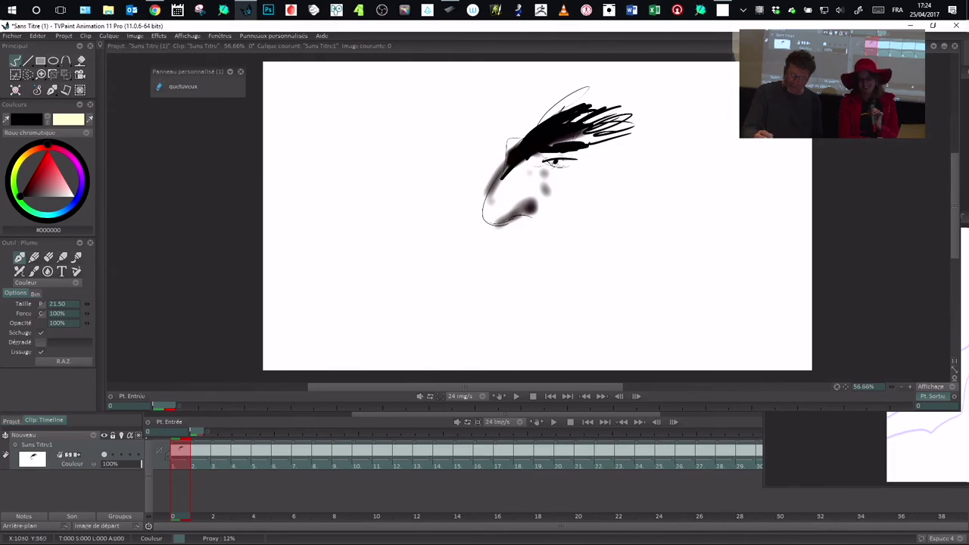
{"action": "mouse_move", "coordinate": [501, 179]}
{"action": "left_mouse_down"}
{"action": "mouse_move", "coordinate": [494, 224]}
{"action": "mouse_move", "coordinate": [534, 226]}
{"action": "mouse_move", "coordinate": [535, 265]}
{"action": "mouse_move", "coordinate": [559, 271]}
{"action": "left_mouse_up"}
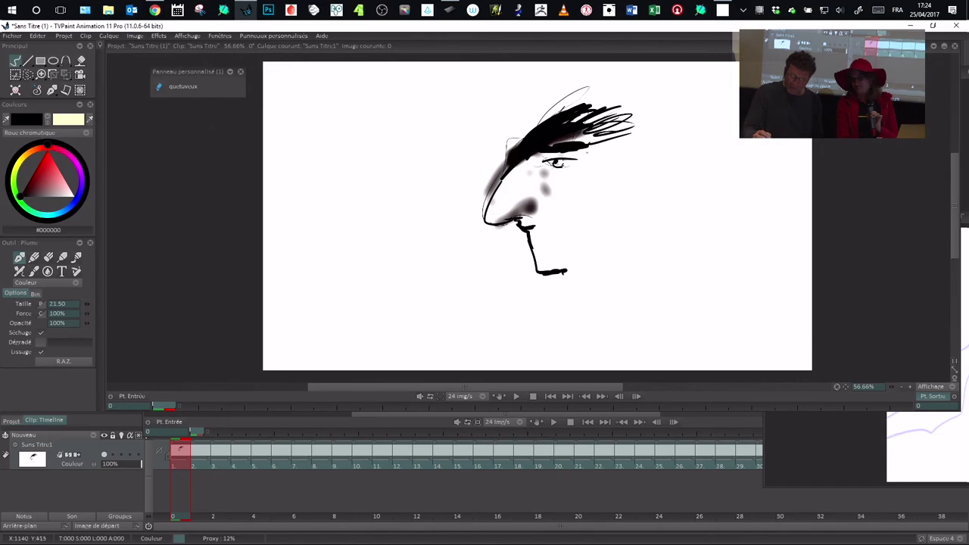
{"action": "mouse_move", "coordinate": [576, 120]}
{"action": "left_mouse_down"}
{"action": "mouse_move", "coordinate": [656, 101]}
{"action": "mouse_move", "coordinate": [606, 133]}
{"action": "mouse_move", "coordinate": [634, 145]}
{"action": "mouse_move", "coordinate": [642, 164]}
{"action": "mouse_move", "coordinate": [618, 206]}
{"action": "mouse_move", "coordinate": [621, 295]}
{"action": "left_mouse_up"}
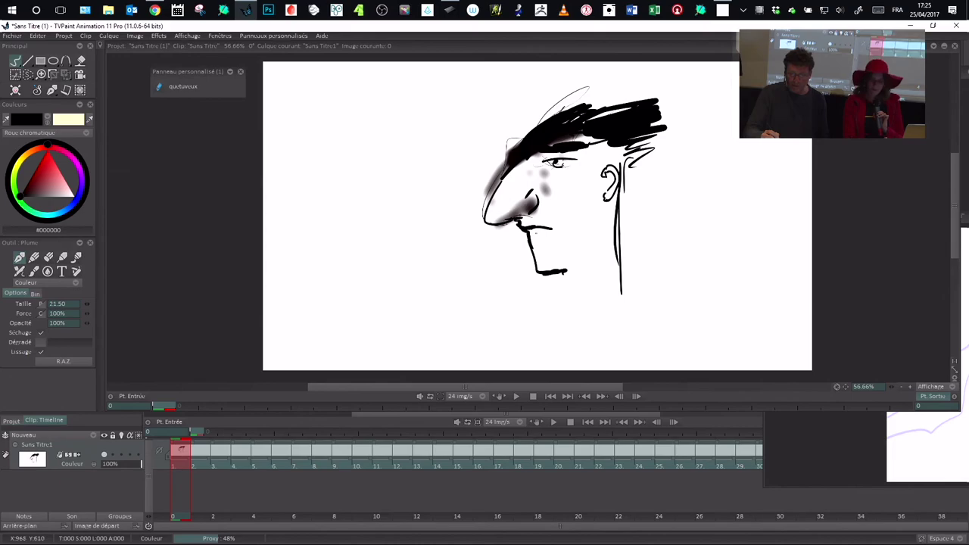
Fill and extend the swept-back black hair with spiky strands, dot the temple, and draw the front neck line below the chin
{"action": "mouse_move", "coordinate": [584, 141]}
{"action": "left_mouse_down"}
{"action": "mouse_move", "coordinate": [604, 138]}
{"action": "mouse_move", "coordinate": [624, 110]}
{"action": "left_mouse_up"}
{"action": "mouse_move", "coordinate": [593, 107]}
{"action": "left_mouse_down"}
{"action": "mouse_move", "coordinate": [655, 94]}
{"action": "mouse_move", "coordinate": [695, 103]}
{"action": "left_mouse_up"}
{"action": "left_click_drag", "start_coordinate": [662, 114], "coordinate": [712, 112]}
{"action": "left_click_drag", "start_coordinate": [628, 140], "coordinate": [700, 121]}
{"action": "left_click_drag", "start_coordinate": [598, 152], "coordinate": [682, 138]}
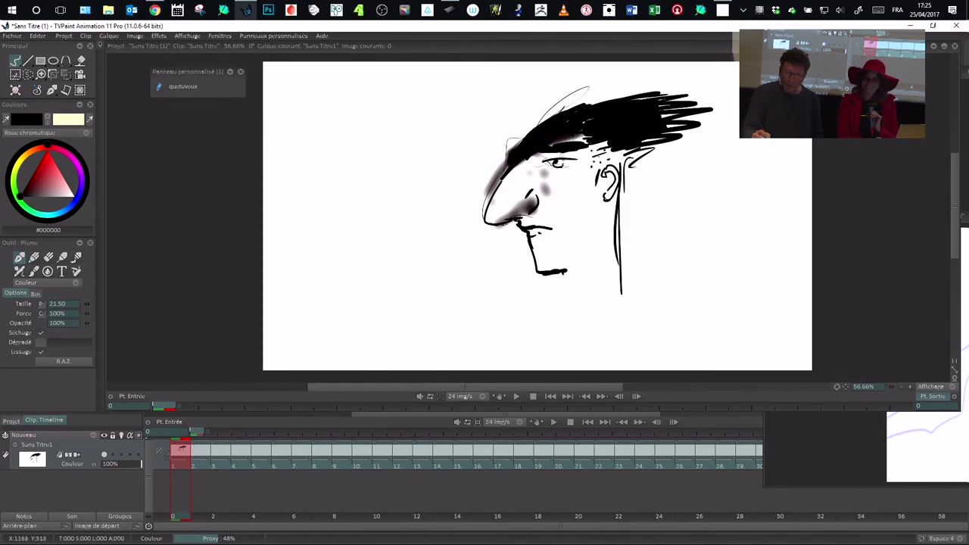
{"action": "left_click_drag", "start_coordinate": [566, 274], "coordinate": [566, 314]}
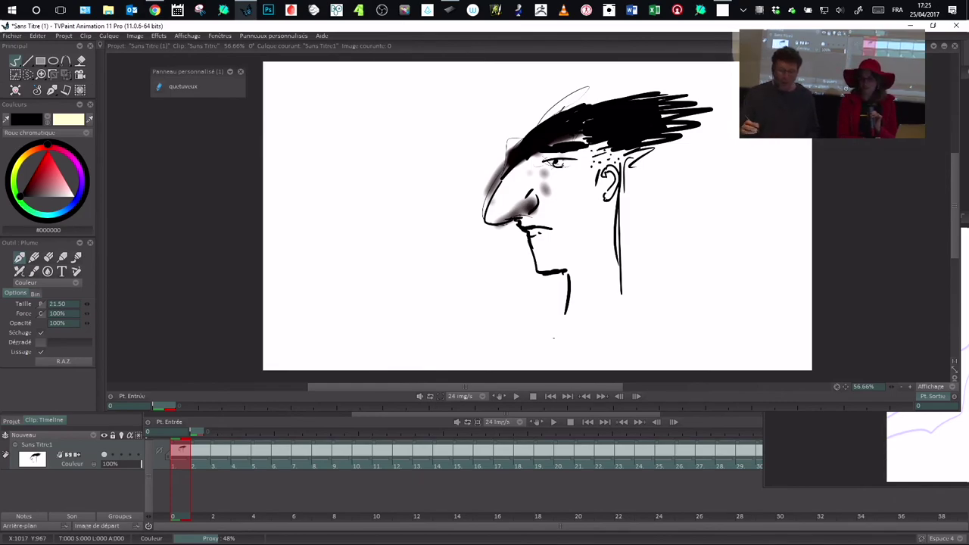
Hatch the side of the nose, and draw thin lines in front of it with the pen size set to 13.00
{"action": "left_click_drag", "start_coordinate": [497, 198], "coordinate": [507, 180]}
{"action": "left_click_drag", "start_coordinate": [503, 193], "coordinate": [516, 176]}
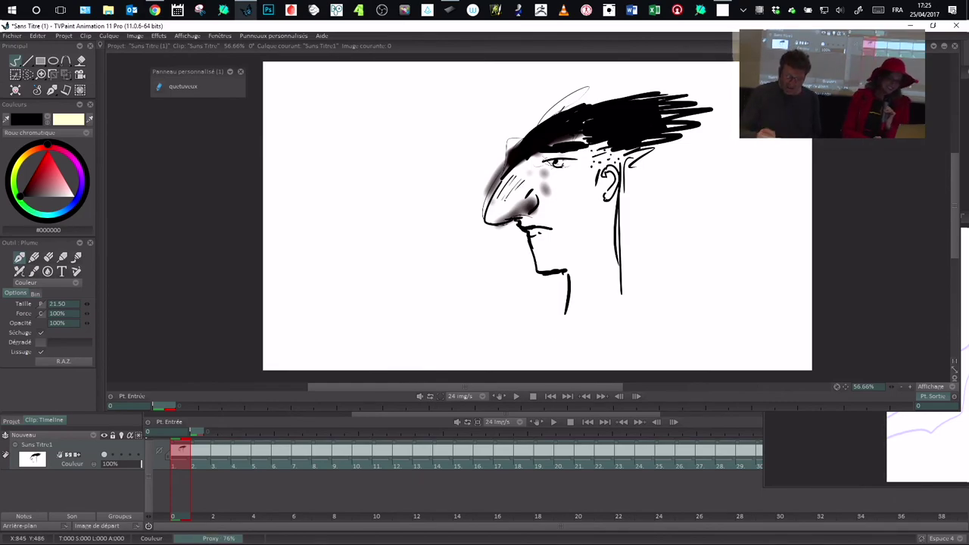
{"action": "left_click_drag", "start_coordinate": [88, 305], "coordinate": [73, 308]}
{"action": "mouse_move", "coordinate": [464, 215]}
{"action": "left_mouse_down"}
{"action": "mouse_move", "coordinate": [480, 185]}
{"action": "mouse_move", "coordinate": [478, 214]}
{"action": "left_mouse_up"}
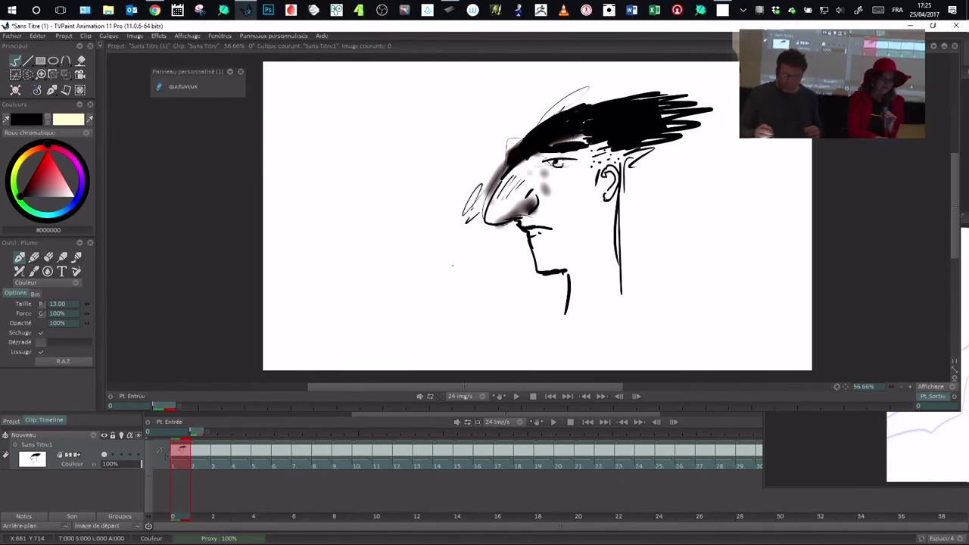
Show the desktop and display the Pro Pen 2 stylus settings in the Wacom tablet properties
{"action": "key", "text": "super+d"}
{"action": "left_click_drag", "start_coordinate": [465, 180], "coordinate": [448, 166]}
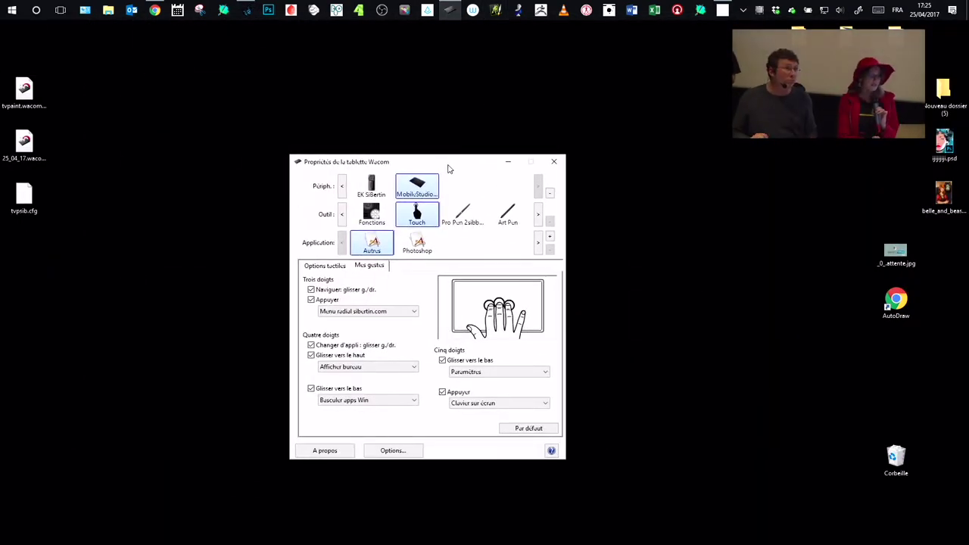
{"action": "left_click_drag", "start_coordinate": [450, 168], "coordinate": [462, 170]}
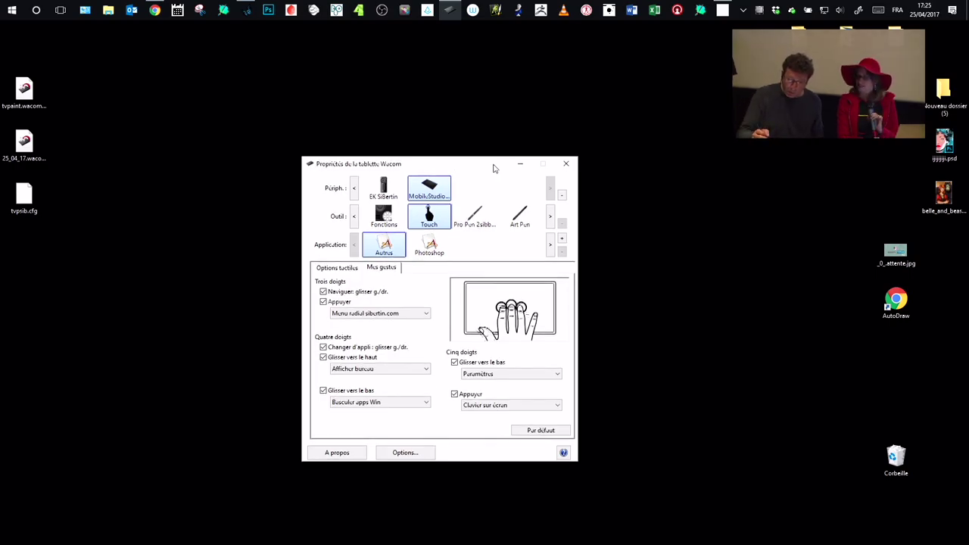
{"action": "left_click", "coordinate": [486, 215]}
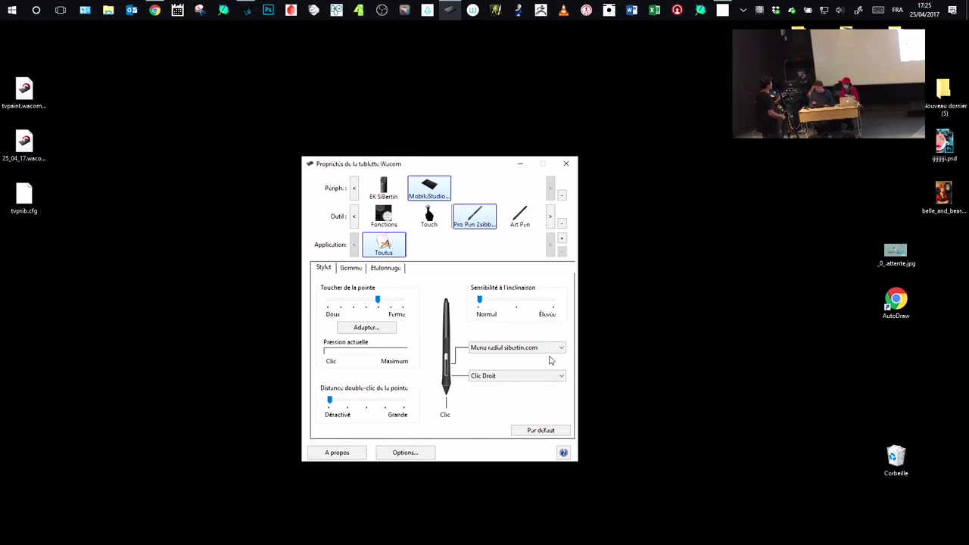
Look through the Pro Pen 2 stylus, eraser and calibration settings in the Wacom tablet properties
{"action": "mouse_move", "coordinate": [476, 172]}
{"action": "left_mouse_down"}
{"action": "mouse_move", "coordinate": [465, 172]}
{"action": "mouse_move", "coordinate": [479, 172]}
{"action": "left_mouse_up"}
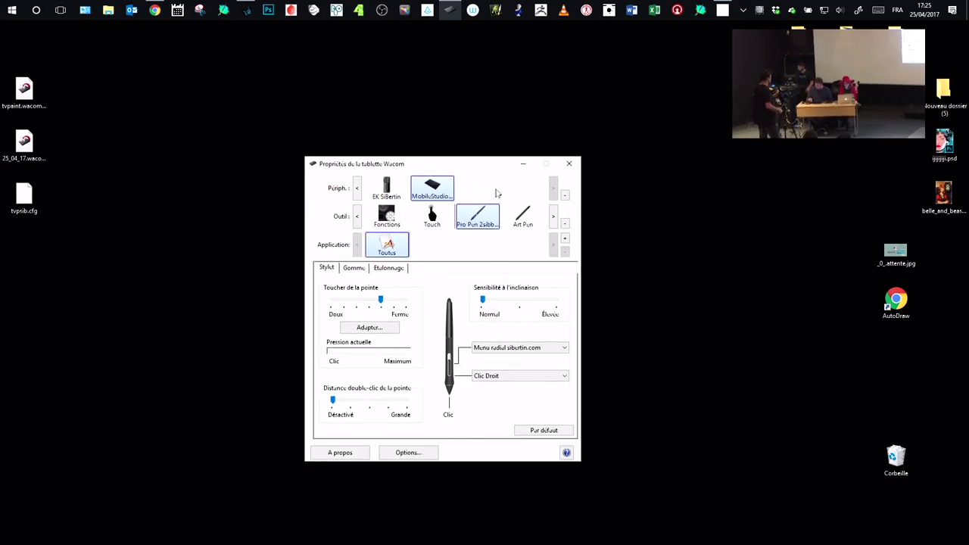
{"action": "left_click", "coordinate": [359, 270]}
{"action": "left_click", "coordinate": [324, 270]}
{"action": "left_click", "coordinate": [354, 268]}
{"action": "left_click", "coordinate": [389, 268]}
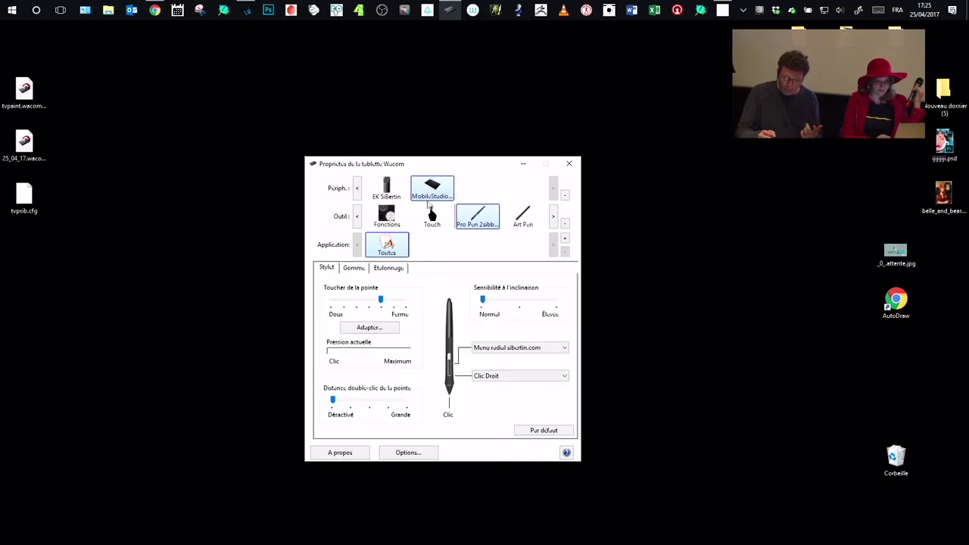
Examine the MobileStudio function settings for the Touch Ring and on-screen controls, returning to the ExpressKeys assignments
{"action": "left_click", "coordinate": [381, 218]}
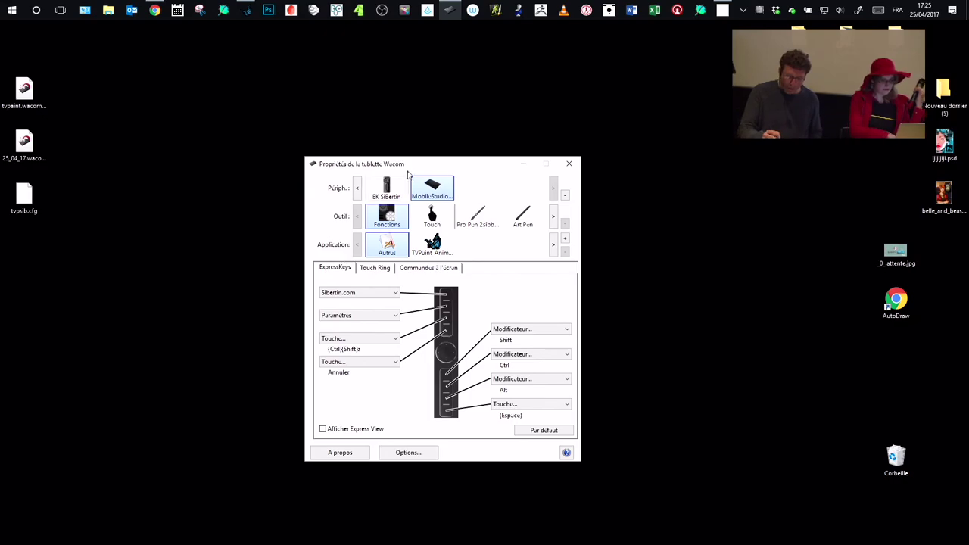
{"action": "left_click", "coordinate": [381, 268]}
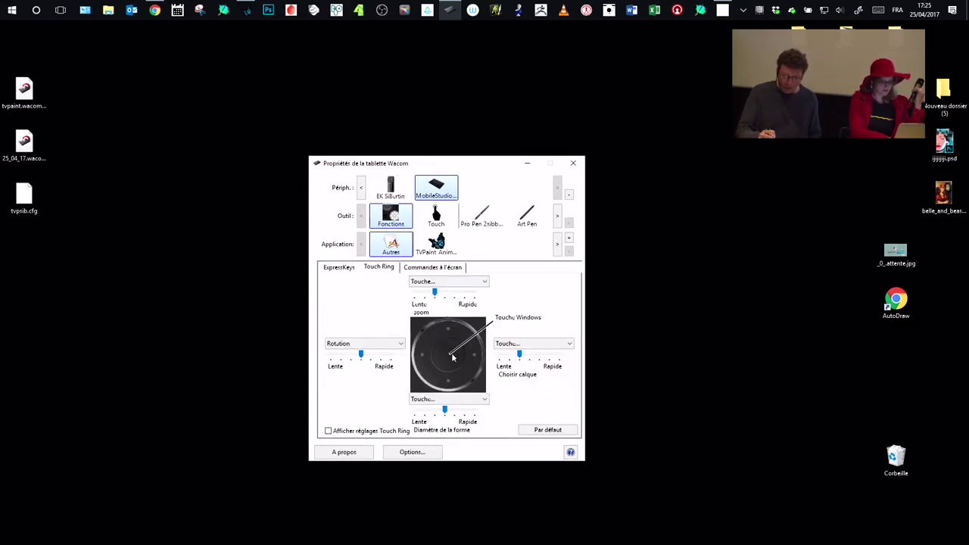
{"action": "left_click", "coordinate": [434, 269]}
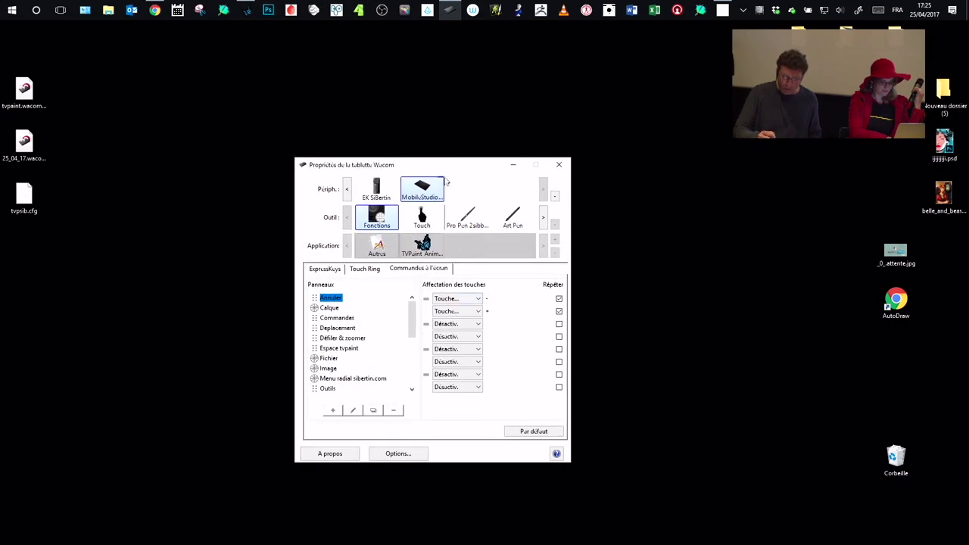
{"action": "left_click", "coordinate": [339, 269]}
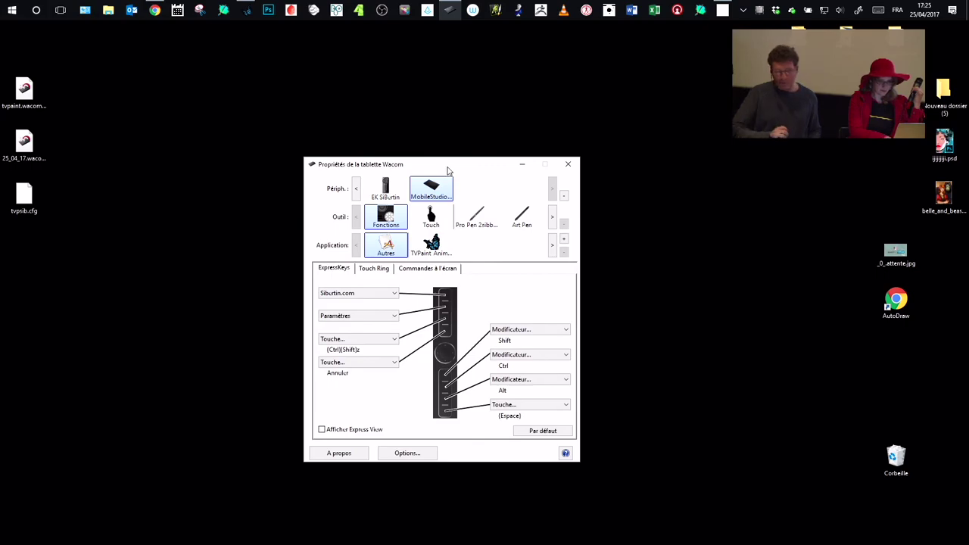
Compare the ExpressKeys assignments for TVPaint Animation with those for all other applications, switching back and forth between the two profiles
{"action": "left_click_drag", "start_coordinate": [447, 170], "coordinate": [480, 159]}
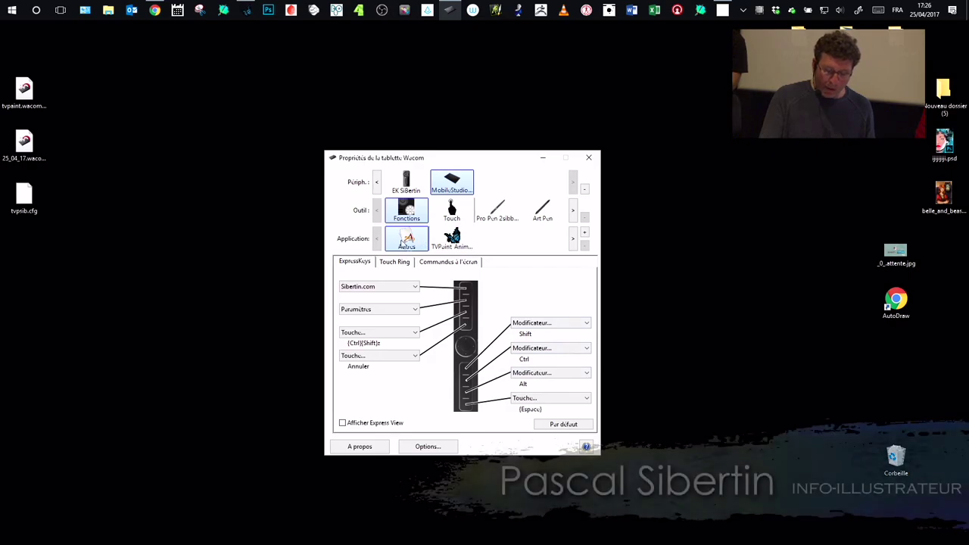
{"action": "left_click_drag", "start_coordinate": [461, 159], "coordinate": [468, 161]}
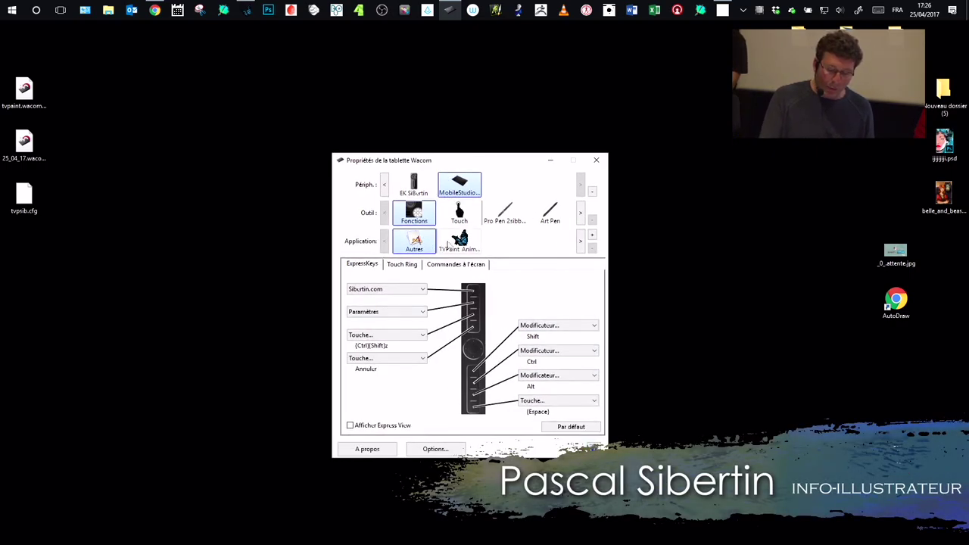
{"action": "left_click", "coordinate": [471, 247]}
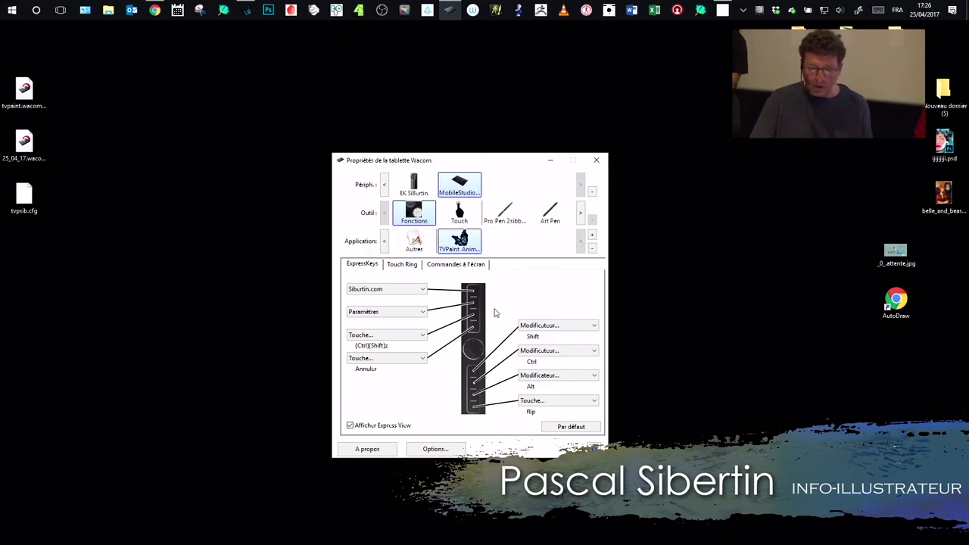
{"action": "left_click", "coordinate": [415, 241]}
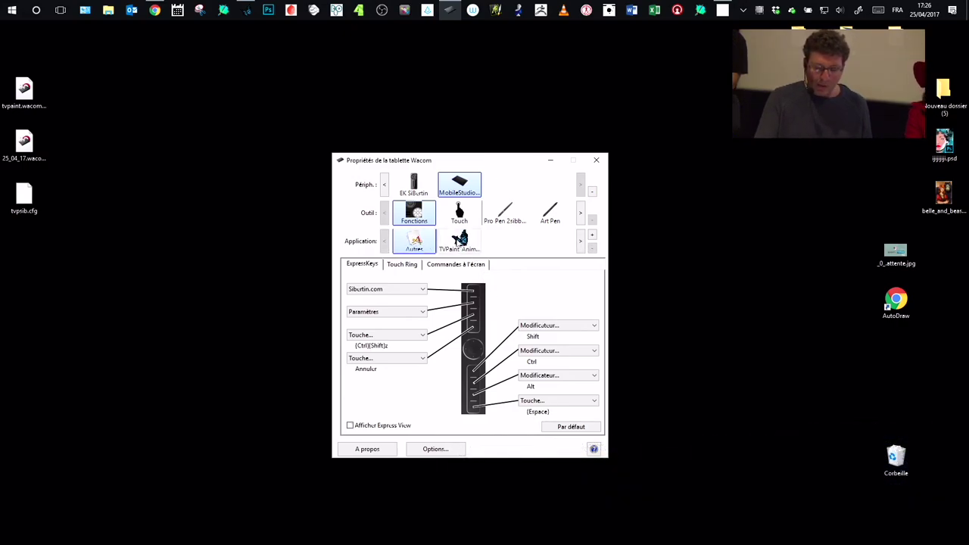
{"action": "left_click", "coordinate": [455, 242]}
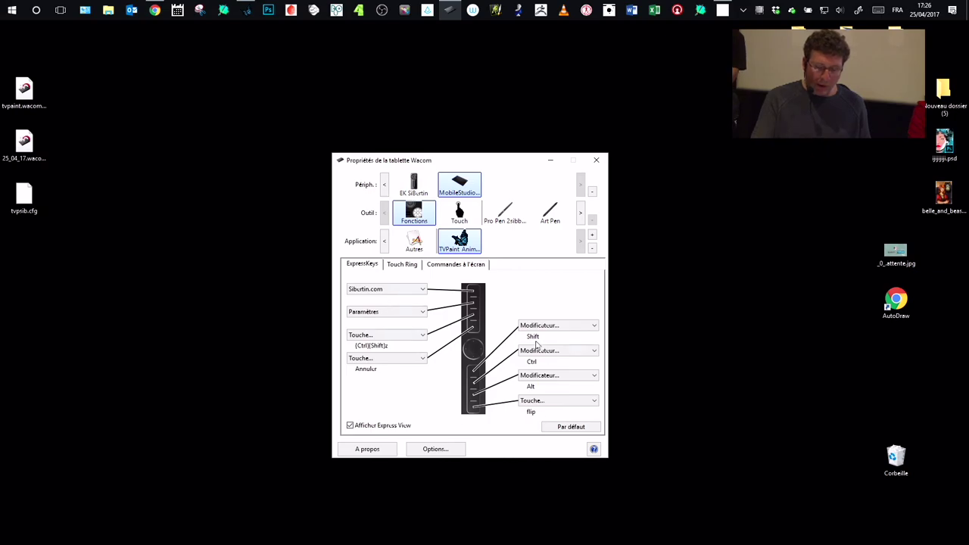
{"action": "left_click", "coordinate": [416, 240]}
{"action": "left_click", "coordinate": [459, 241]}
{"action": "left_click", "coordinate": [415, 240]}
{"action": "left_click", "coordinate": [460, 241]}
{"action": "left_click", "coordinate": [419, 244]}
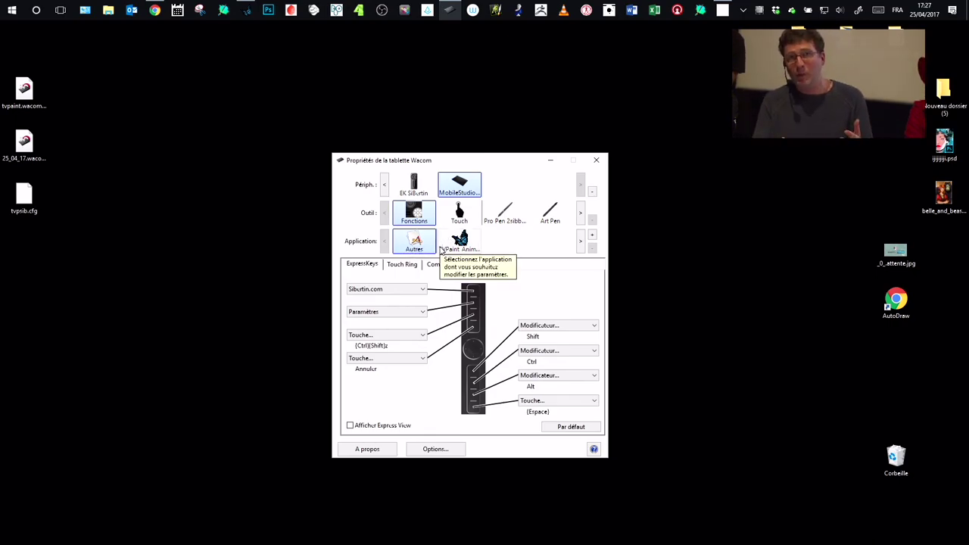
Review the Touch Ring assignments, and check how the last ExpressKey differs between the TVPaint Animation and other-applications profiles
{"action": "left_click_drag", "start_coordinate": [484, 166], "coordinate": [477, 167]}
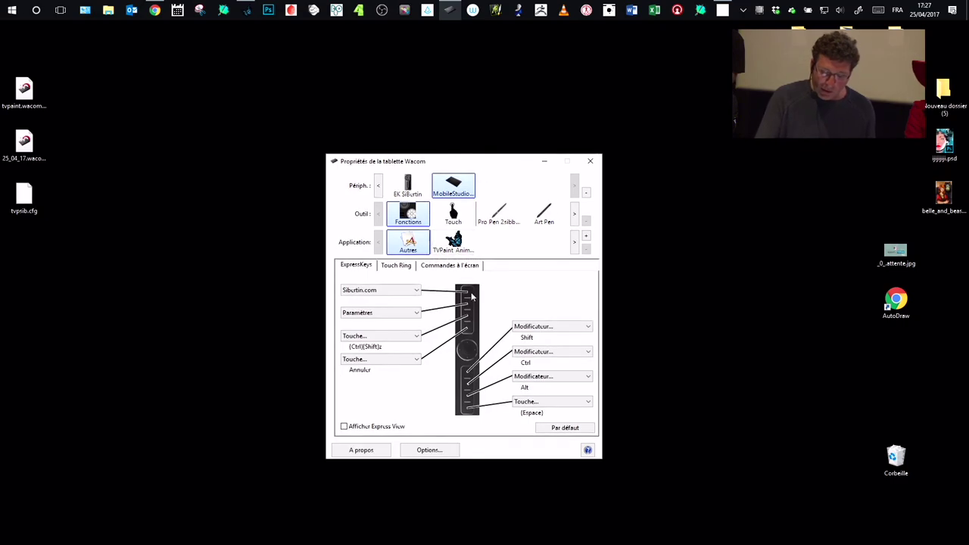
{"action": "left_click", "coordinate": [404, 267]}
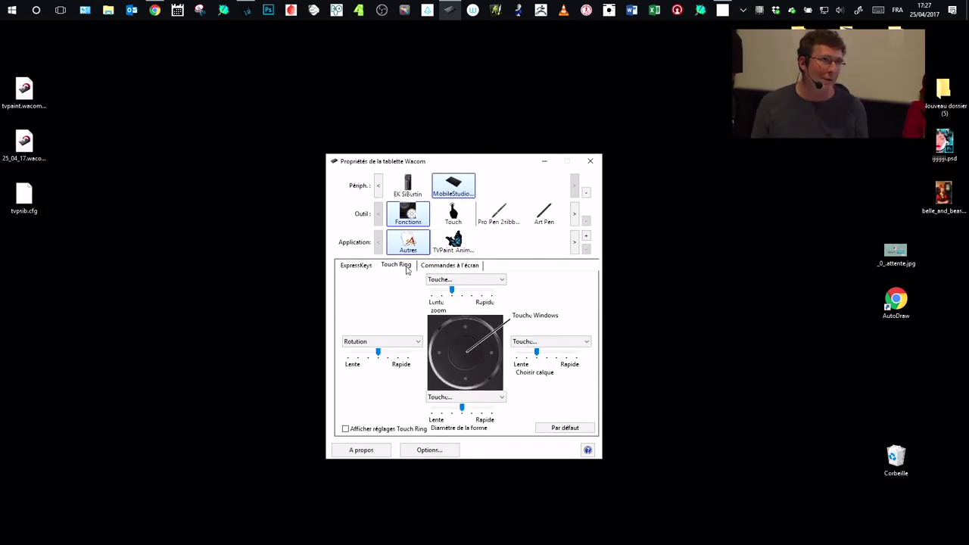
{"action": "left_click_drag", "start_coordinate": [489, 165], "coordinate": [503, 172]}
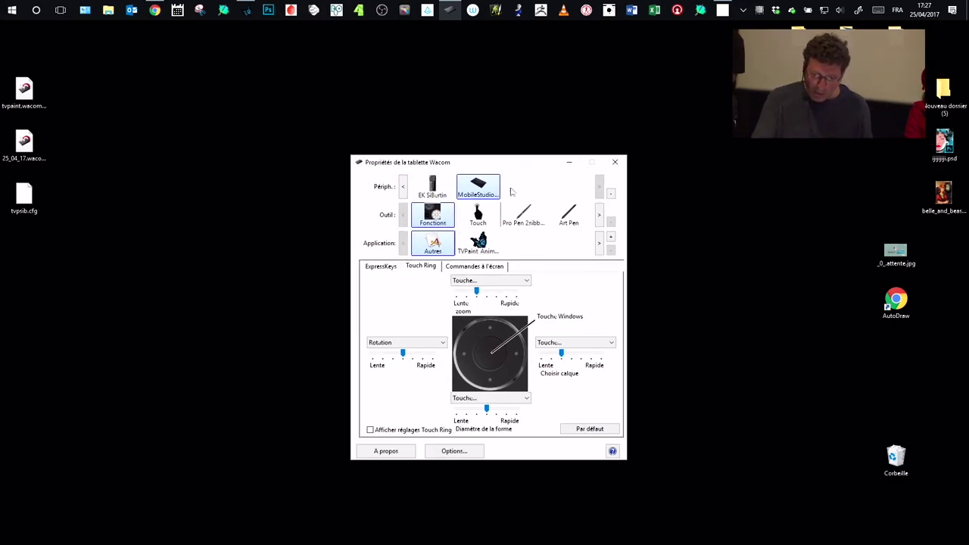
{"action": "left_click", "coordinate": [376, 269]}
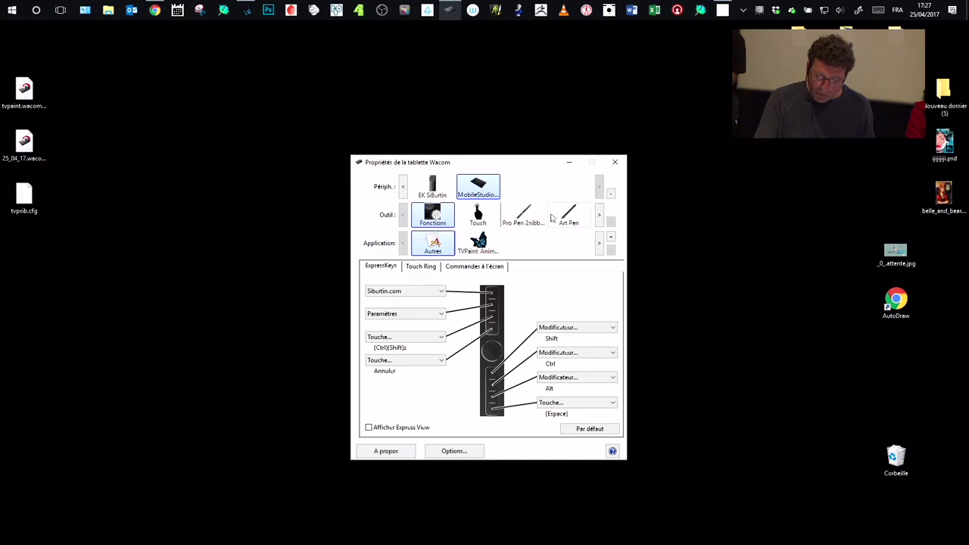
{"action": "left_click", "coordinate": [476, 244]}
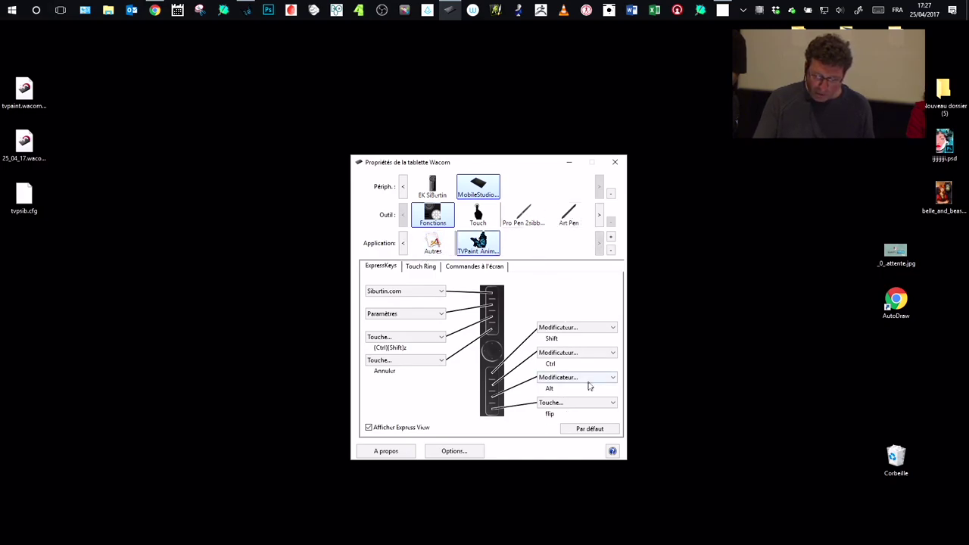
{"action": "left_click", "coordinate": [432, 243]}
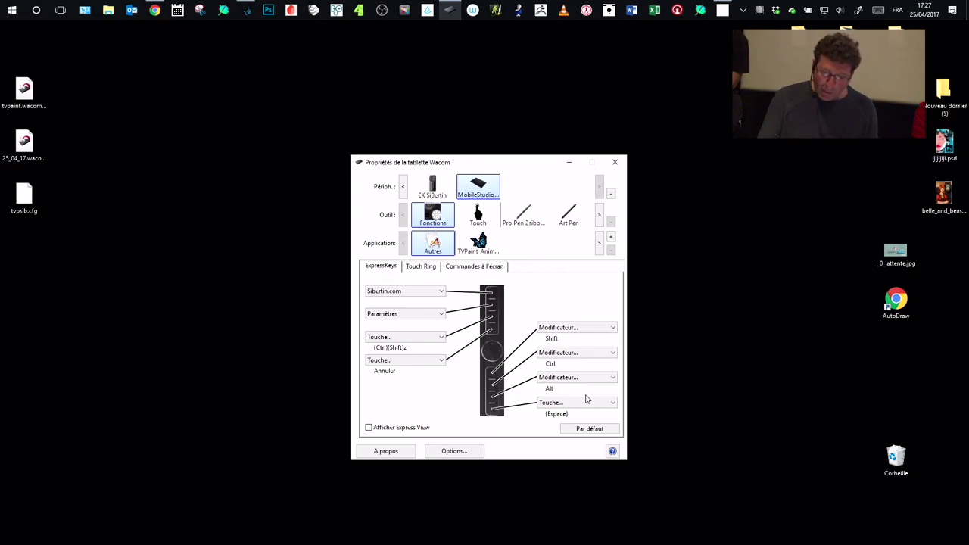
{"action": "left_click_drag", "start_coordinate": [520, 166], "coordinate": [513, 166]}
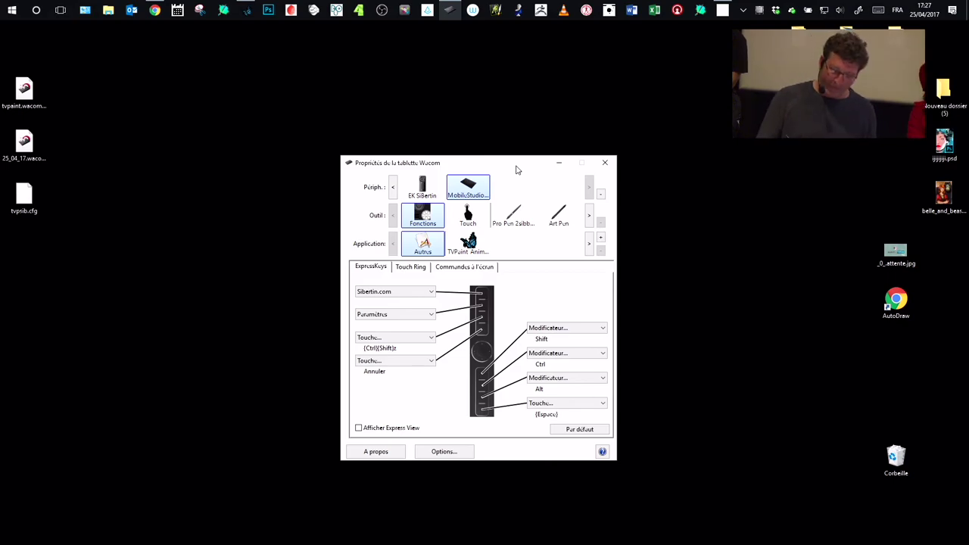
{"action": "left_click_drag", "start_coordinate": [499, 165], "coordinate": [507, 169]}
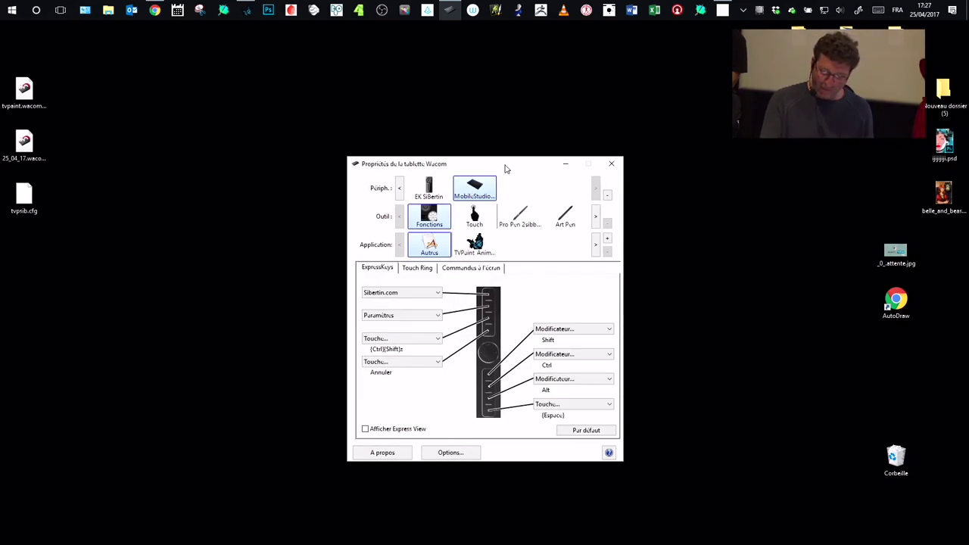
{"action": "mouse_move", "coordinate": [516, 165]}
{"action": "left_mouse_down"}
{"action": "mouse_move", "coordinate": [529, 165]}
{"action": "mouse_move", "coordinate": [518, 171]}
{"action": "left_mouse_up"}
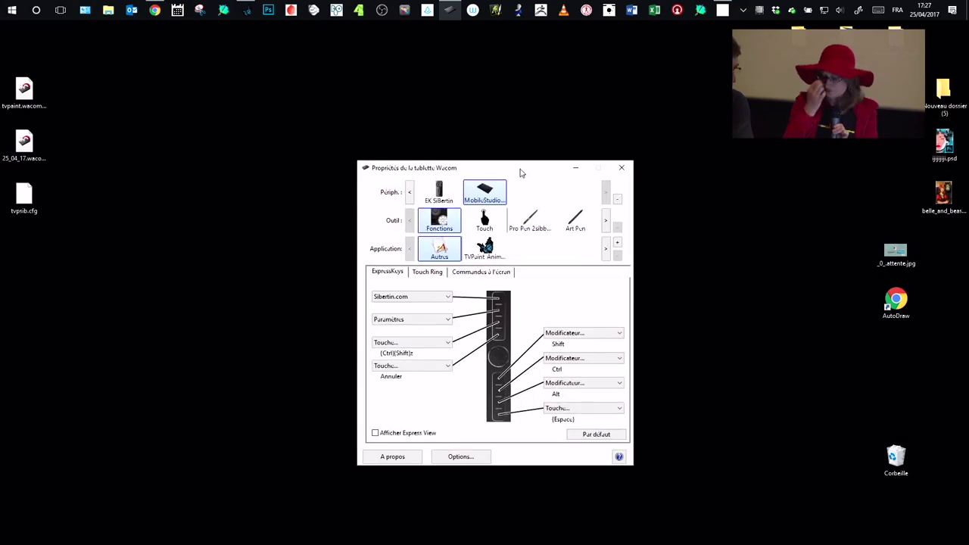
{"action": "left_click_drag", "start_coordinate": [518, 170], "coordinate": [525, 176]}
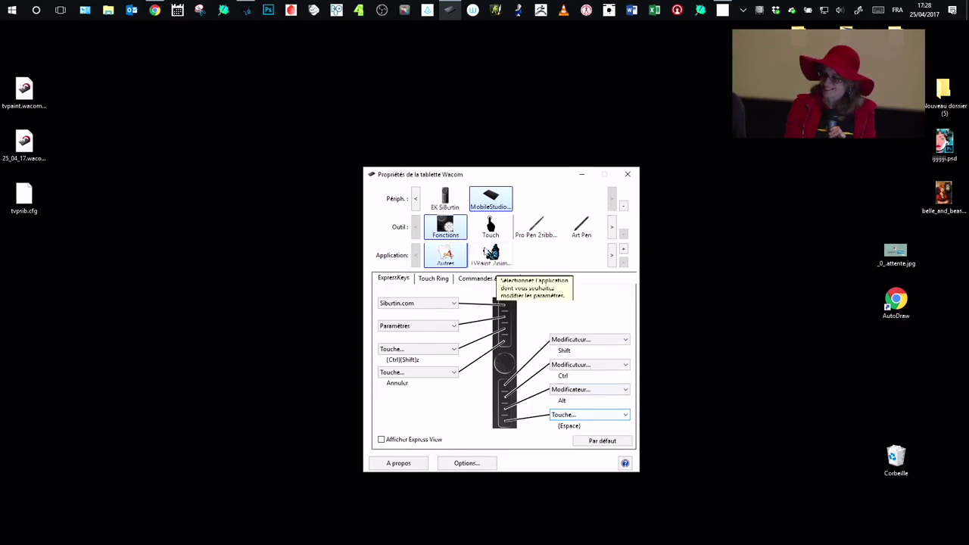
Display the ExpressKeys assignments for TVPaint Animation and switch to TVPaint
{"action": "left_click", "coordinate": [491, 255]}
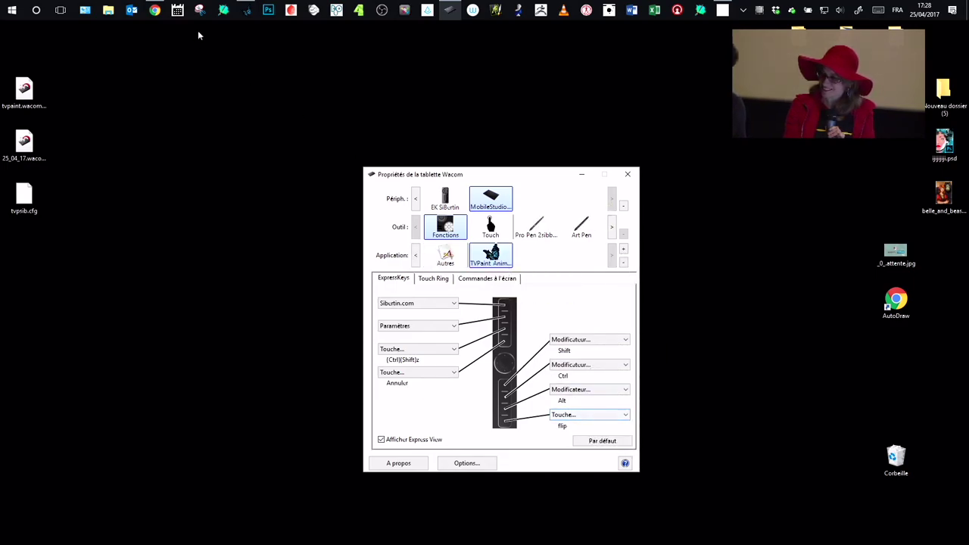
{"action": "left_click", "coordinate": [248, 10]}
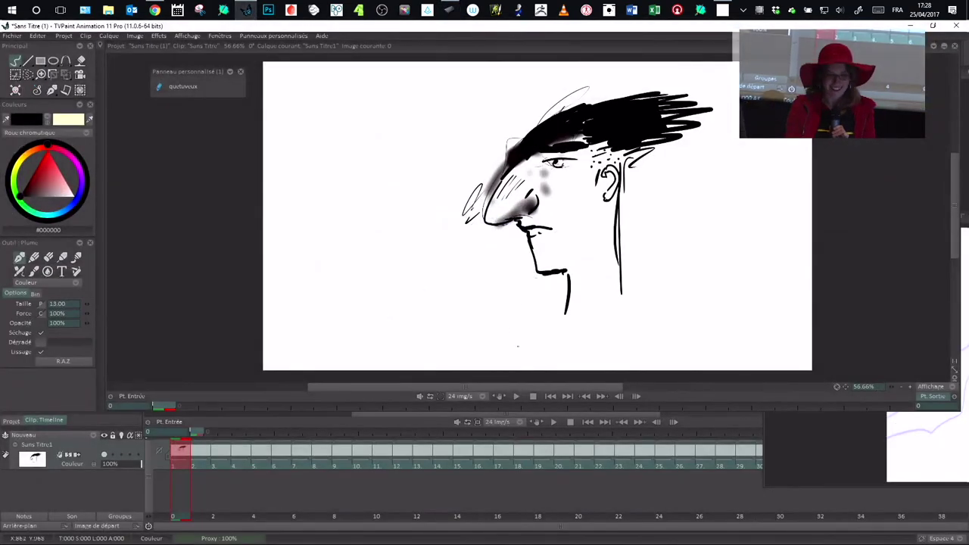
Pan the canvas and zoom the profile drawing in and out, including a zoom to 100%
{"action": "mouse_move", "coordinate": [787, 347]}
{"action": "left_mouse_down", "text": "alt"}
{"action": "mouse_move", "coordinate": [569, 362]}
{"action": "mouse_move", "coordinate": [747, 383]}
{"action": "mouse_move", "coordinate": [703, 334]}
{"action": "mouse_move", "coordinate": [708, 377]}
{"action": "mouse_move", "coordinate": [728, 346]}
{"action": "mouse_move", "coordinate": [827, 350]}
{"action": "mouse_move", "coordinate": [767, 339]}
{"action": "mouse_move", "coordinate": [867, 341]}
{"action": "mouse_move", "coordinate": [746, 324]}
{"action": "mouse_move", "coordinate": [834, 306]}
{"action": "mouse_move", "coordinate": [756, 341]}
{"action": "mouse_move", "coordinate": [766, 356]}
{"action": "mouse_move", "coordinate": [635, 351]}
{"action": "mouse_move", "coordinate": [663, 336]}
{"action": "mouse_move", "coordinate": [697, 356]}
{"action": "mouse_move", "coordinate": [716, 350]}
{"action": "left_mouse_up", "text": "alt"}
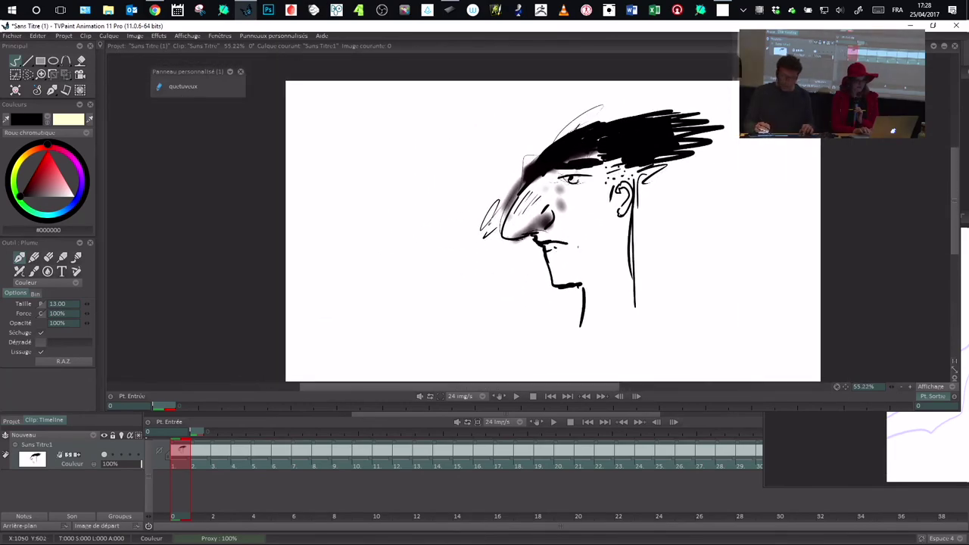
{"action": "scroll", "coordinate": [578, 249], "scroll_direction": "up", "scroll_amount": 3}
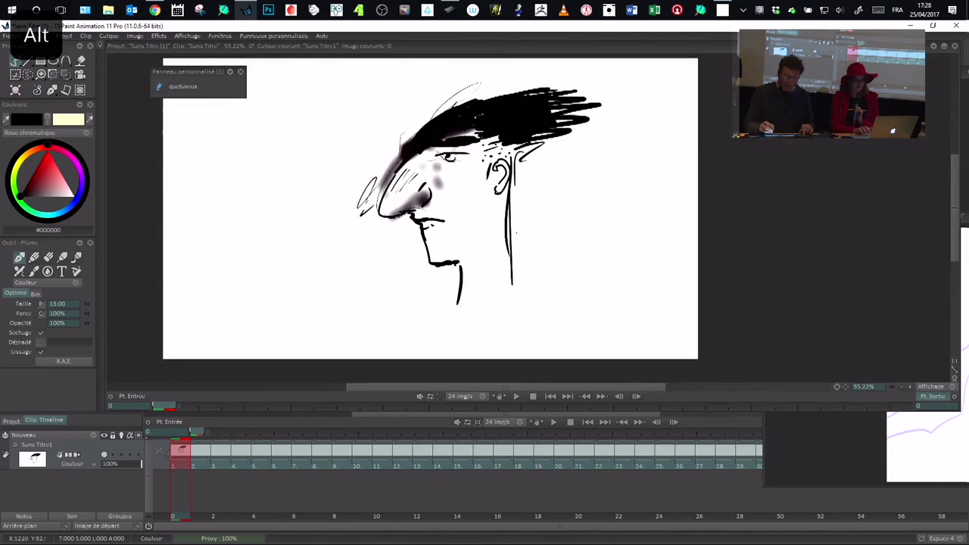
{"action": "mouse_move", "coordinate": [603, 263]}
{"action": "left_mouse_down", "text": "alt"}
{"action": "mouse_move", "coordinate": [681, 241]}
{"action": "mouse_move", "coordinate": [627, 205]}
{"action": "mouse_move", "coordinate": [586, 216]}
{"action": "mouse_move", "coordinate": [601, 275]}
{"action": "mouse_move", "coordinate": [609, 260]}
{"action": "left_mouse_up", "text": "alt"}
{"action": "mouse_move", "coordinate": [428, 386]}
{"action": "left_mouse_down"}
{"action": "mouse_move", "coordinate": [419, 387]}
{"action": "mouse_move", "coordinate": [442, 388]}
{"action": "left_mouse_up"}
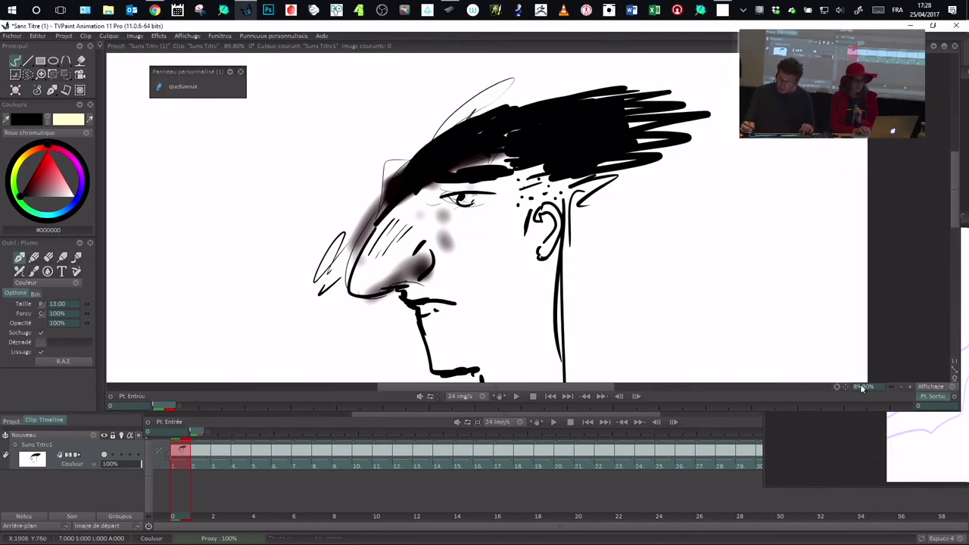
{"action": "left_click", "coordinate": [900, 386]}
{"action": "left_click", "coordinate": [900, 386]}
{"action": "left_click", "coordinate": [901, 386]}
{"action": "left_click", "coordinate": [909, 386]}
{"action": "left_click", "coordinate": [909, 386]}
{"action": "left_click", "coordinate": [910, 386]}
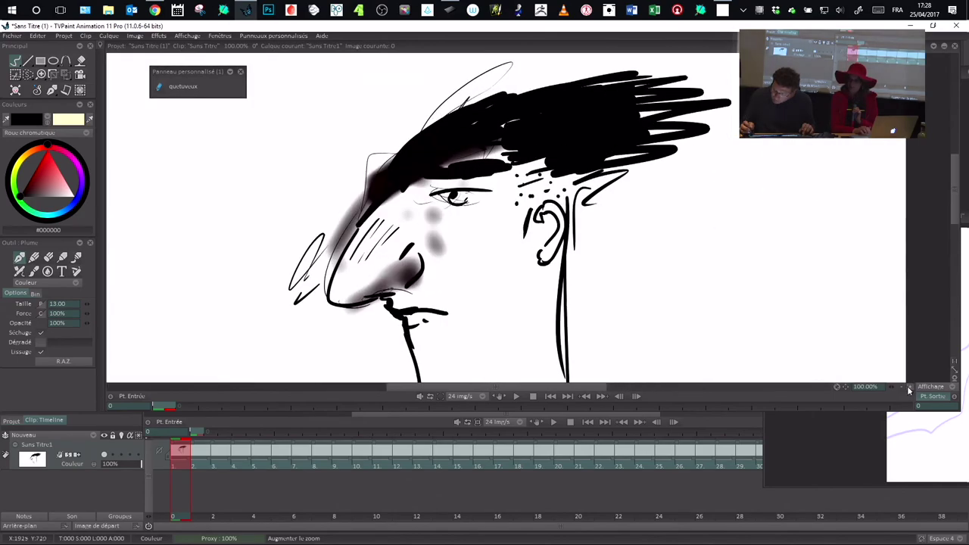
{"action": "left_click", "coordinate": [900, 386]}
{"action": "left_click_drag", "start_coordinate": [589, 311], "coordinate": [594, 242]}
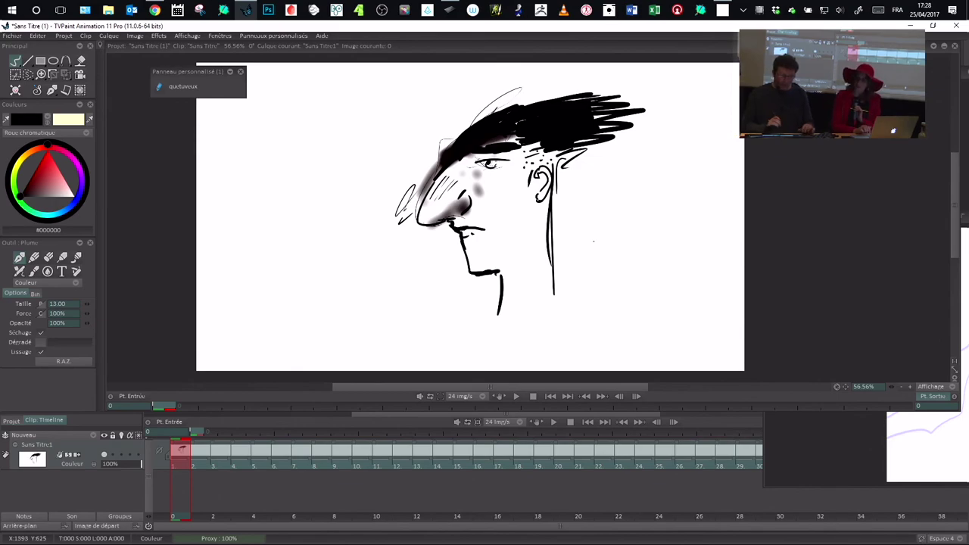
Draw the jaw line from the ear to the chin, hatch it, and reinforce the front neck line with the 13.00 Pen
{"action": "mouse_move", "coordinate": [594, 241]}
{"action": "left_mouse_down"}
{"action": "mouse_move", "coordinate": [600, 288]}
{"action": "mouse_move", "coordinate": [666, 224]}
{"action": "mouse_move", "coordinate": [685, 246]}
{"action": "mouse_move", "coordinate": [670, 207]}
{"action": "mouse_move", "coordinate": [662, 224]}
{"action": "mouse_move", "coordinate": [699, 234]}
{"action": "mouse_move", "coordinate": [723, 214]}
{"action": "mouse_move", "coordinate": [712, 188]}
{"action": "mouse_move", "coordinate": [730, 219]}
{"action": "mouse_move", "coordinate": [702, 166]}
{"action": "mouse_move", "coordinate": [692, 197]}
{"action": "mouse_move", "coordinate": [705, 217]}
{"action": "mouse_move", "coordinate": [678, 230]}
{"action": "mouse_move", "coordinate": [717, 212]}
{"action": "mouse_move", "coordinate": [722, 236]}
{"action": "mouse_move", "coordinate": [661, 235]}
{"action": "mouse_move", "coordinate": [582, 283]}
{"action": "mouse_move", "coordinate": [571, 269]}
{"action": "mouse_move", "coordinate": [577, 275]}
{"action": "left_mouse_up"}
{"action": "left_click_drag", "start_coordinate": [574, 289], "coordinate": [589, 262]}
{"action": "mouse_move", "coordinate": [588, 277]}
{"action": "left_mouse_down"}
{"action": "mouse_move", "coordinate": [598, 250]}
{"action": "mouse_move", "coordinate": [582, 286]}
{"action": "left_mouse_up"}
{"action": "left_click_drag", "start_coordinate": [597, 264], "coordinate": [591, 272]}
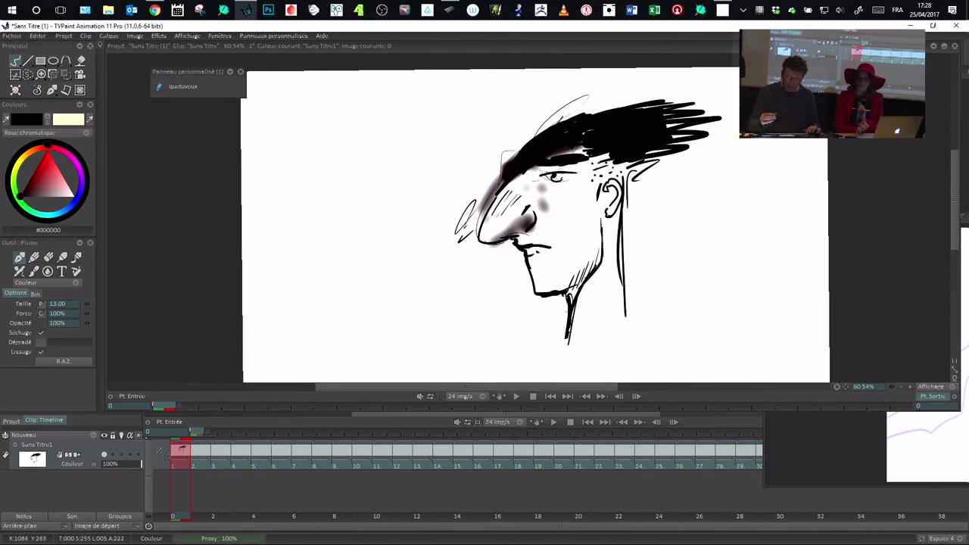
Paint a thick dark stroke over the thin lines in front of the nose with the Airbrush at size 25.00
{"action": "left_click", "coordinate": [19, 271]}
{"action": "left_click_drag", "start_coordinate": [469, 224], "coordinate": [473, 198]}
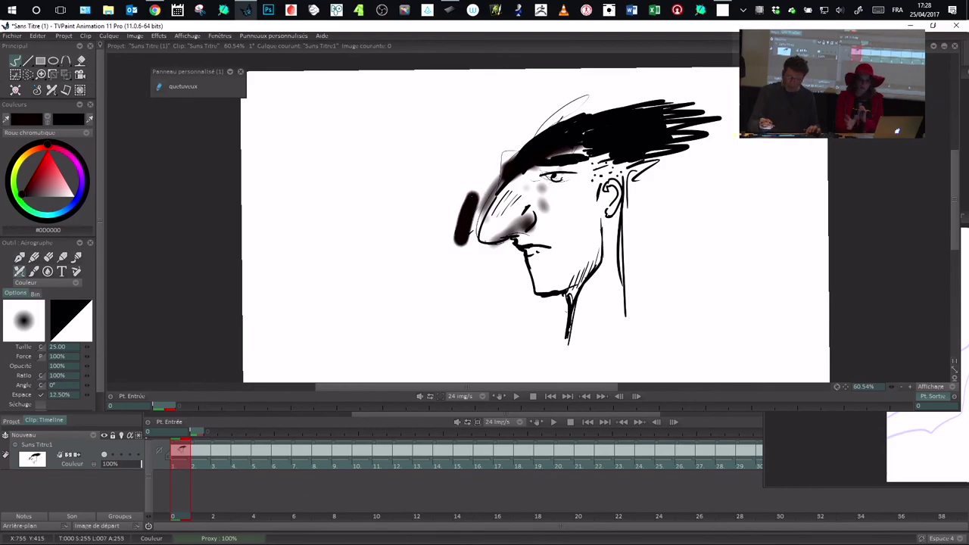
Return to the Pen at size 13.00, darken the inside of the ear and add a small loop below the back neck line
{"action": "key", "text": "b"}
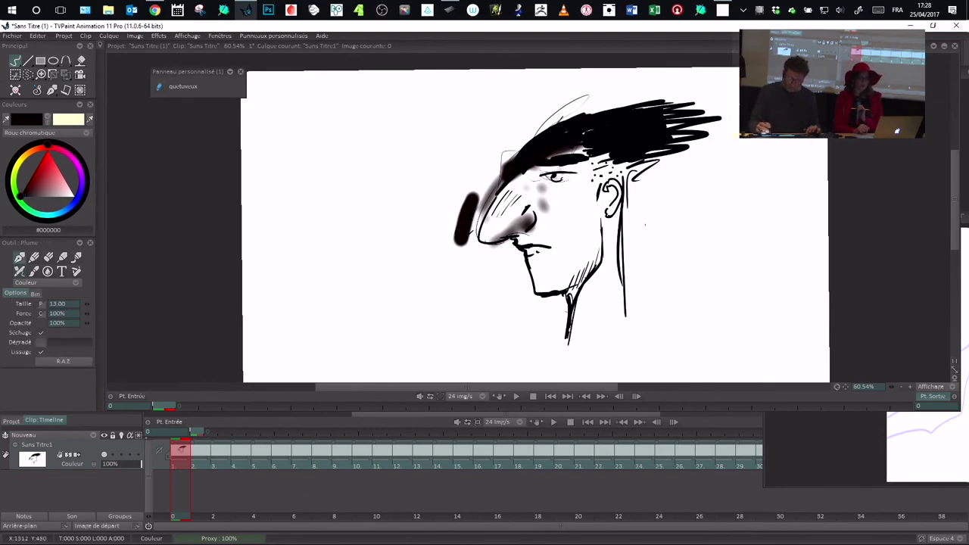
{"action": "left_click_drag", "start_coordinate": [607, 194], "coordinate": [607, 205]}
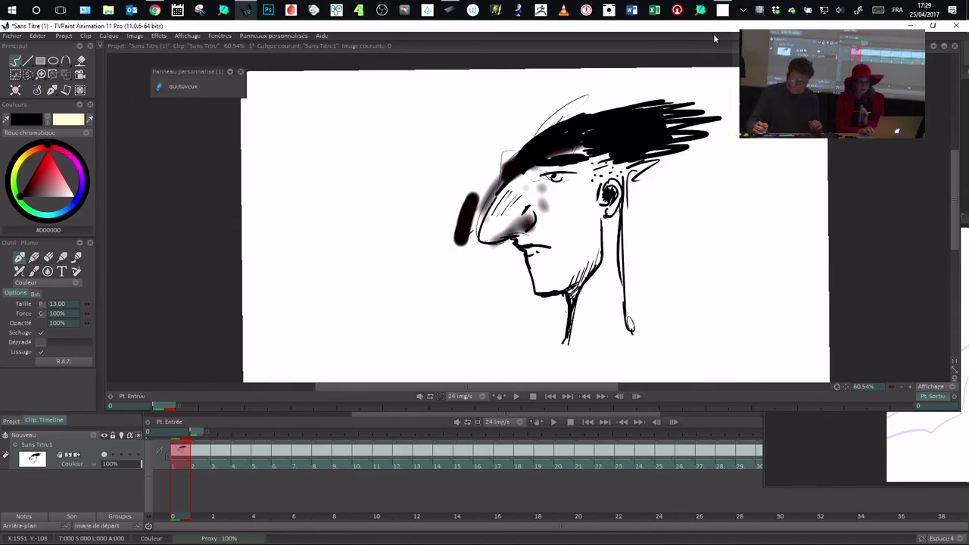
{"action": "mouse_move", "coordinate": [647, 237]}
{"action": "left_mouse_down"}
{"action": "mouse_move", "coordinate": [621, 267]}
{"action": "mouse_move", "coordinate": [626, 231]}
{"action": "mouse_move", "coordinate": [626, 265]}
{"action": "left_mouse_up"}
Shift the custom panel slightly and bring the Wacom tablet properties back over the drawing
{"action": "left_click_drag", "start_coordinate": [209, 73], "coordinate": [213, 73]}
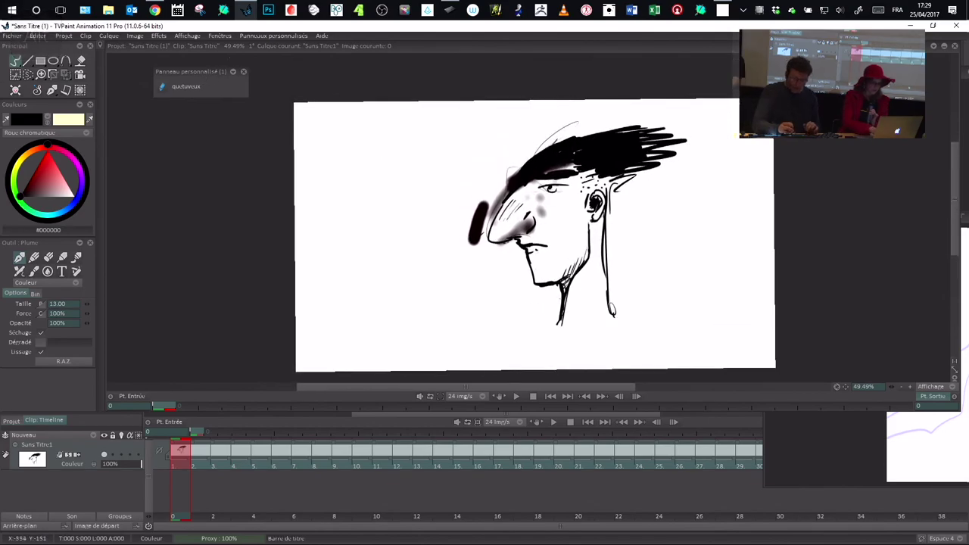
{"action": "left_click", "coordinate": [449, 12]}
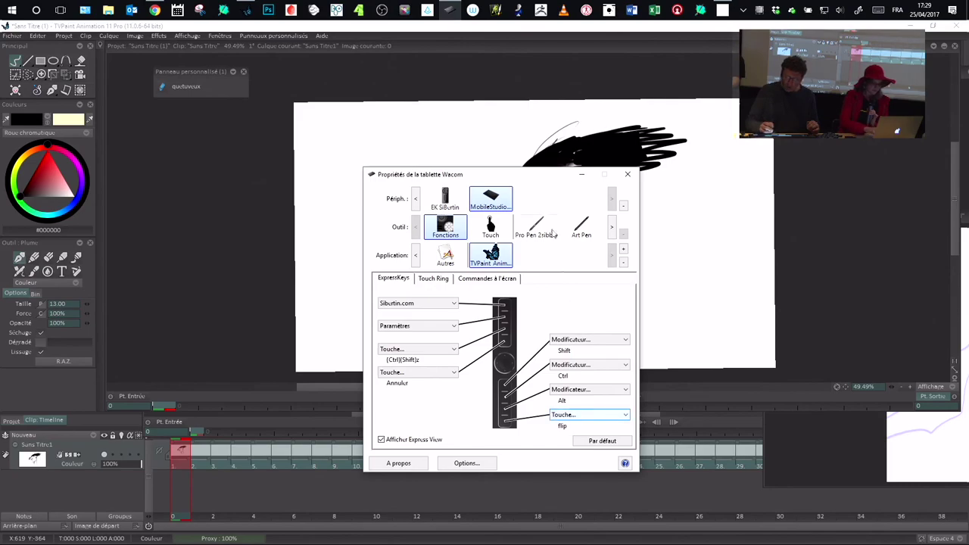
Dismiss the Wacom tablet properties and sketch loose strands of hair behind the ear and neck
{"action": "left_click_drag", "start_coordinate": [534, 180], "coordinate": [560, 197]}
{"action": "left_click", "coordinate": [576, 68]}
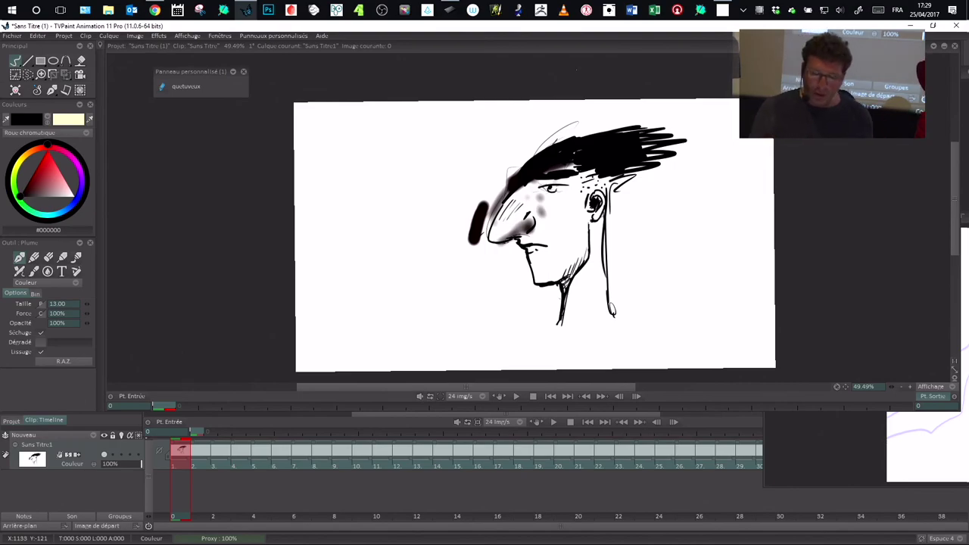
{"action": "mouse_move", "coordinate": [636, 179]}
{"action": "left_mouse_down"}
{"action": "mouse_move", "coordinate": [619, 194]}
{"action": "mouse_move", "coordinate": [612, 238]}
{"action": "left_mouse_up"}
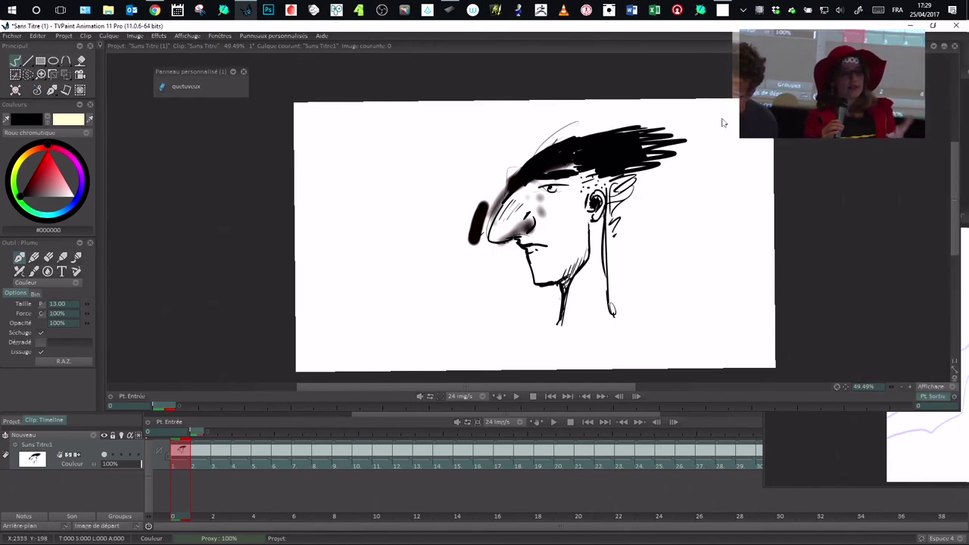
Unmaximise the untitled sketch's window and rearrange the project windows so TUG_ANIM_P775_CLEAN_V03 lies above the sketch
{"action": "left_click", "coordinate": [939, 55]}
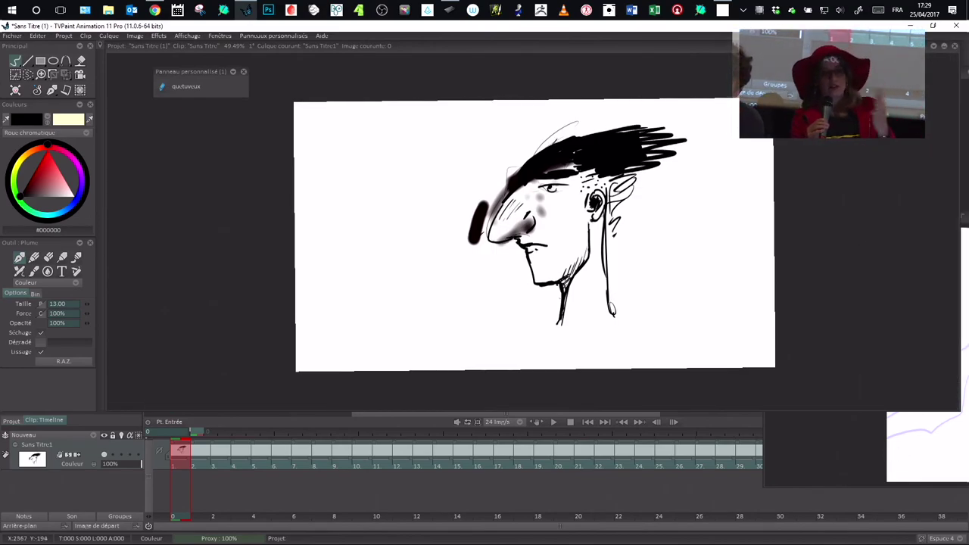
{"action": "left_click", "coordinate": [943, 54]}
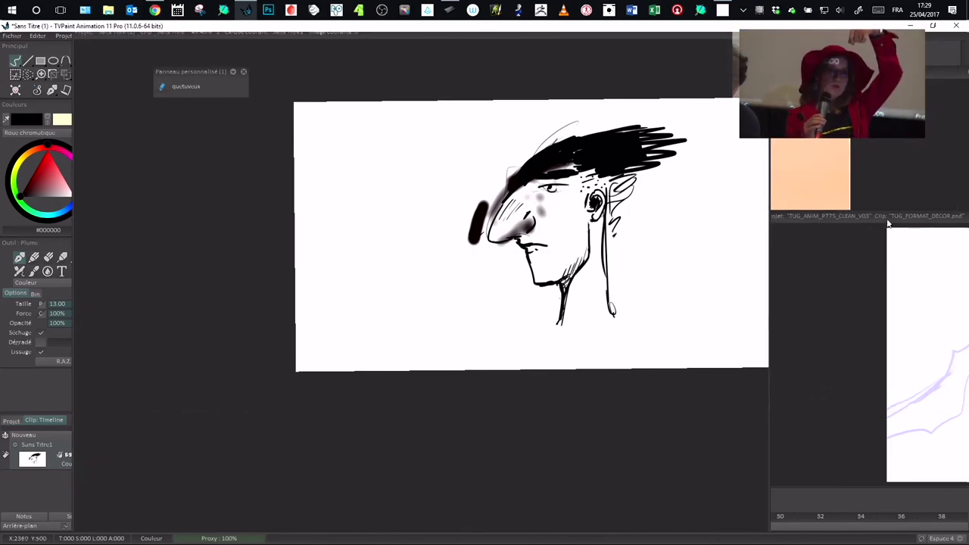
{"action": "left_click_drag", "start_coordinate": [864, 218], "coordinate": [670, 254]}
{"action": "left_click_drag", "start_coordinate": [696, 39], "coordinate": [618, 200]}
{"action": "left_click_drag", "start_coordinate": [795, 251], "coordinate": [467, 73]}
{"action": "left_click_drag", "start_coordinate": [155, 201], "coordinate": [352, 360]}
{"action": "left_click_drag", "start_coordinate": [540, 75], "coordinate": [467, 56]}
{"action": "left_click_drag", "start_coordinate": [587, 333], "coordinate": [595, 424]}
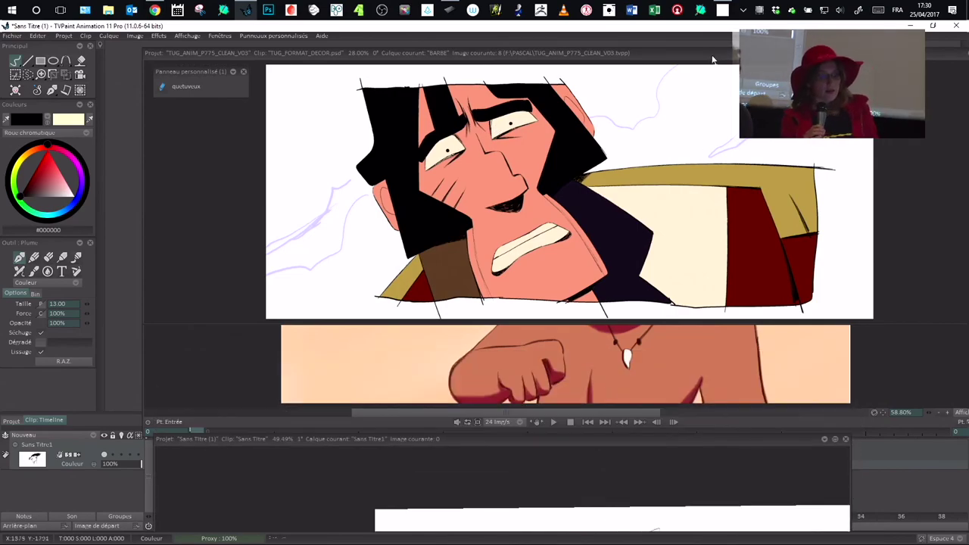
Enlarge the TUG_ANIM_P775_CLEAN_V03 project window to fill the workspace and dock the custom panel above the colour panel
{"action": "left_click_drag", "start_coordinate": [461, 58], "coordinate": [398, 77]}
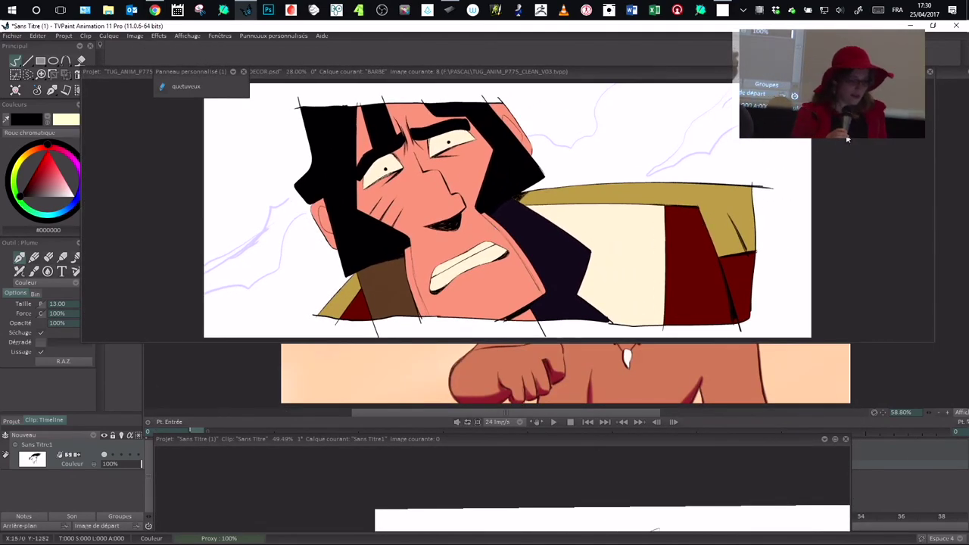
{"action": "left_click", "coordinate": [917, 73]}
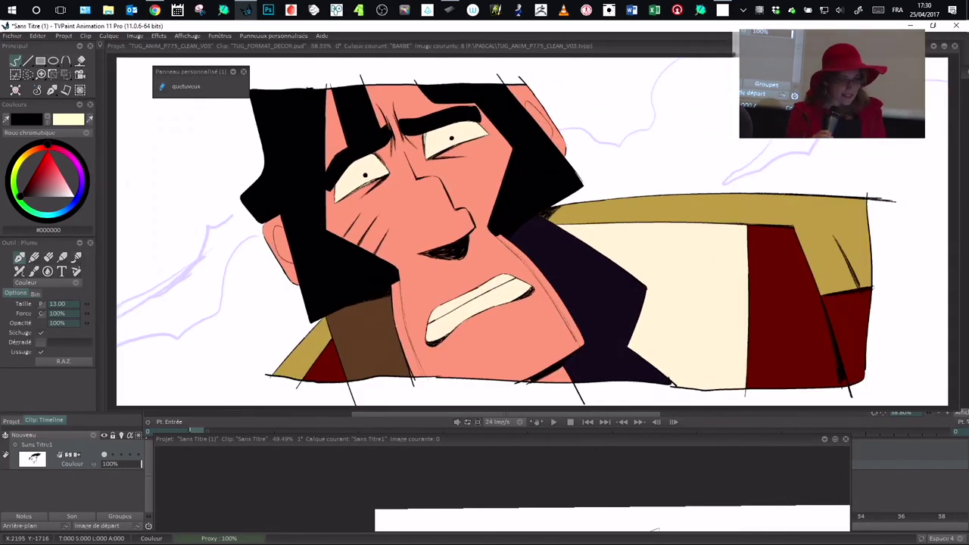
{"action": "left_click", "coordinate": [934, 46]}
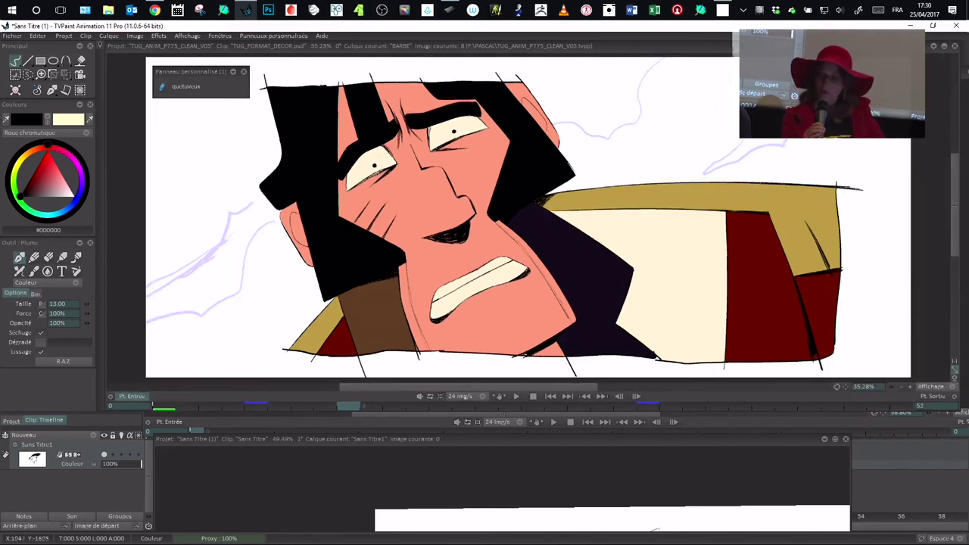
{"action": "left_click_drag", "start_coordinate": [193, 73], "coordinate": [60, 102]}
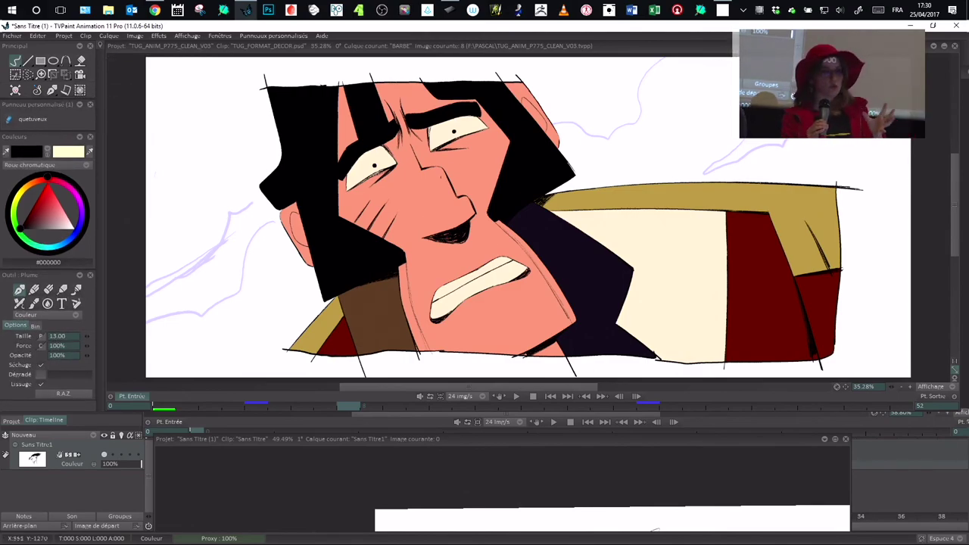
Make the TUG_ANIM_P775_CLEAN_V03 project active and move the untitled sketch's floating window out of the workspace
{"action": "left_click", "coordinate": [186, 36]}
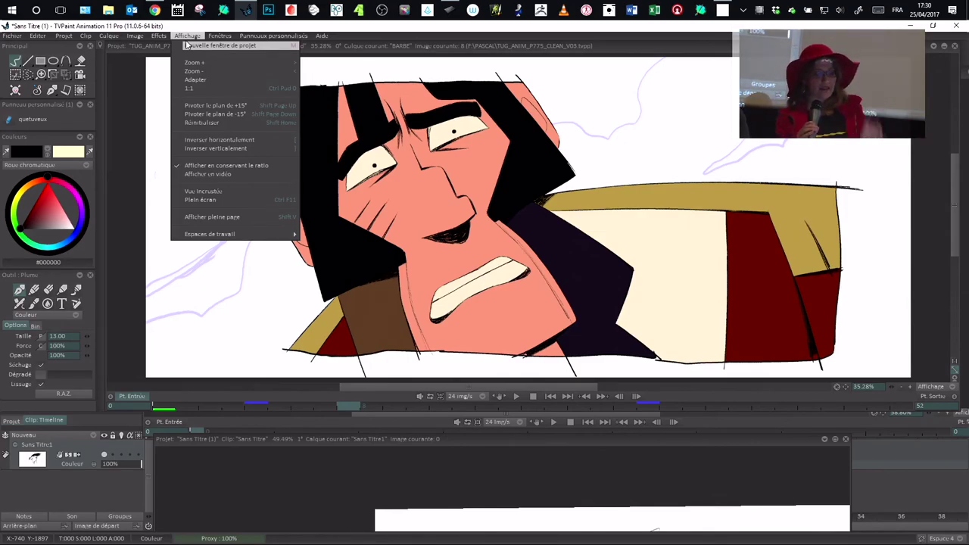
{"action": "mouse_move", "coordinate": [240, 99]}
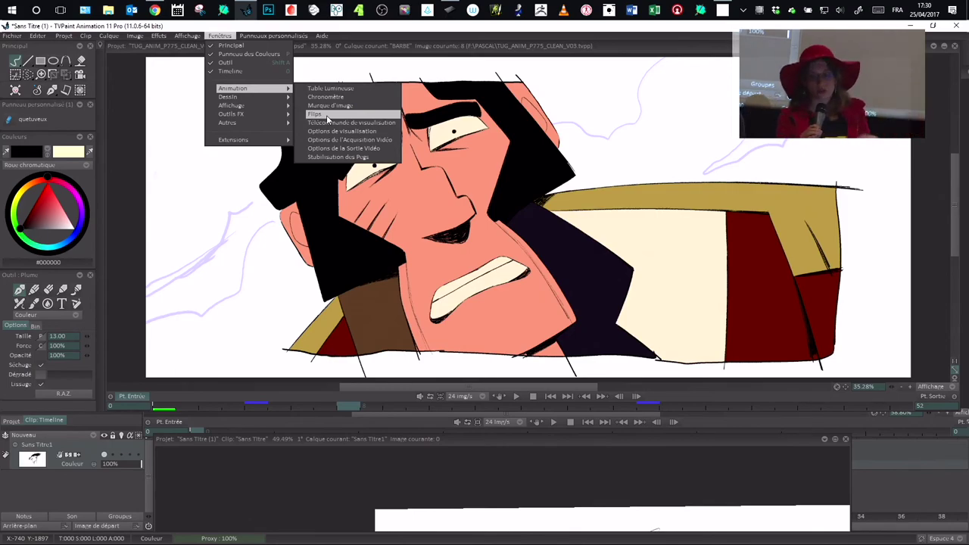
{"action": "left_click", "coordinate": [718, 435]}
{"action": "mouse_move", "coordinate": [718, 433]}
{"action": "left_mouse_down"}
{"action": "mouse_move", "coordinate": [655, 447]}
{"action": "mouse_move", "coordinate": [650, 240]}
{"action": "left_mouse_up"}
{"action": "mouse_move", "coordinate": [125, 242]}
{"action": "left_mouse_down"}
{"action": "mouse_move", "coordinate": [335, 140]}
{"action": "mouse_move", "coordinate": [335, 48]}
{"action": "mouse_move", "coordinate": [403, 99]}
{"action": "left_mouse_up"}
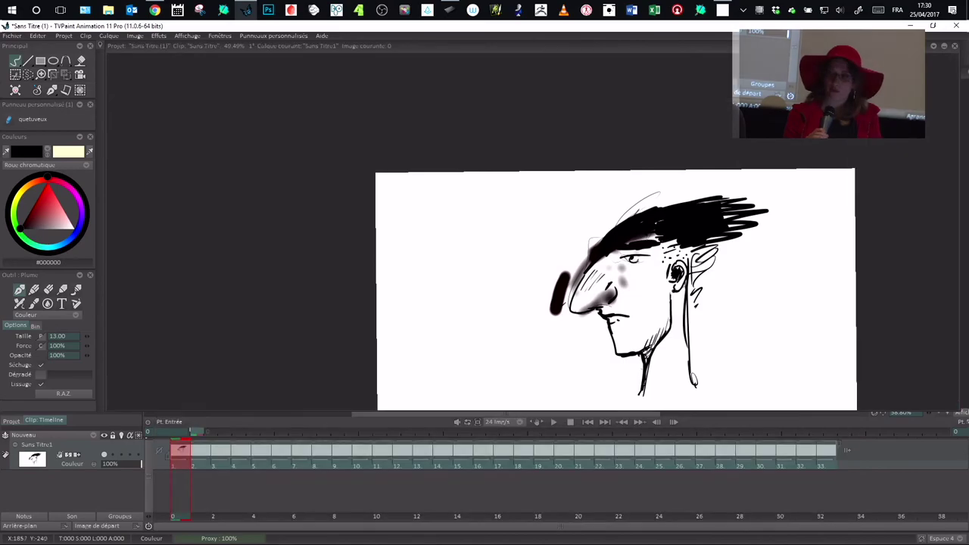
{"action": "left_click", "coordinate": [941, 50]}
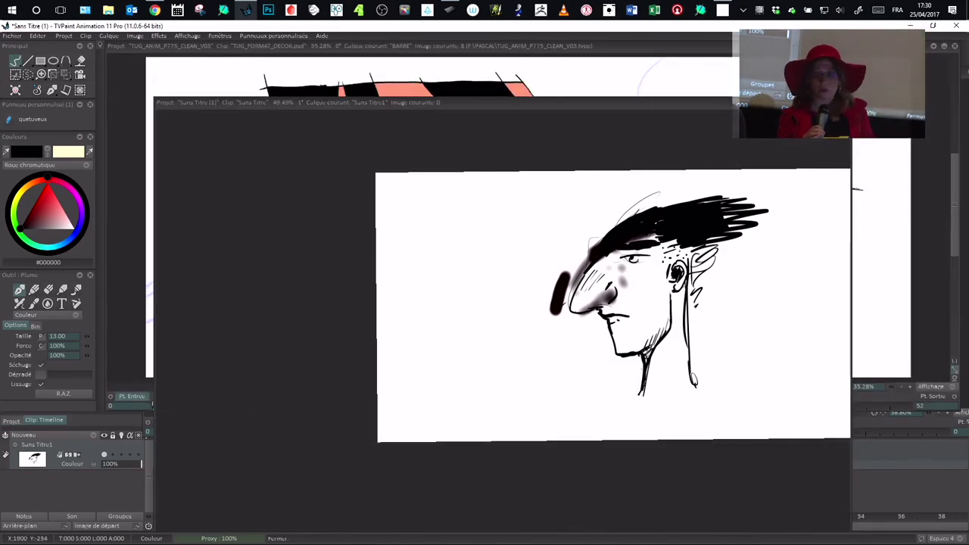
{"action": "left_click", "coordinate": [881, 159]}
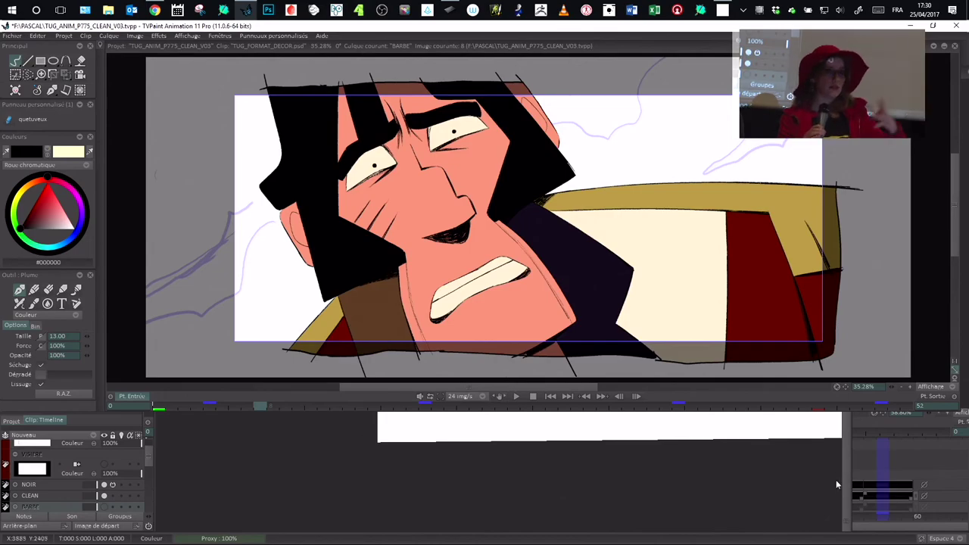
{"action": "left_click", "coordinate": [845, 454]}
{"action": "mouse_move", "coordinate": [183, 103]}
{"action": "left_mouse_down"}
{"action": "mouse_move", "coordinate": [681, 119]}
{"action": "mouse_move", "coordinate": [968, 151]}
{"action": "left_mouse_up"}
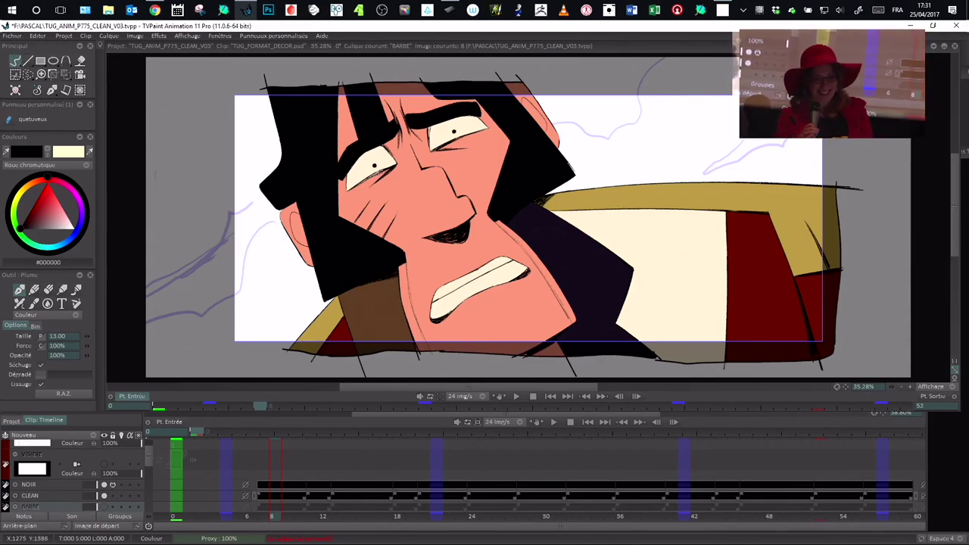
Show the animation Flips panel over the drawing and delete the existing Flip Manuel preset
{"action": "left_click_drag", "start_coordinate": [282, 454], "coordinate": [424, 454]}
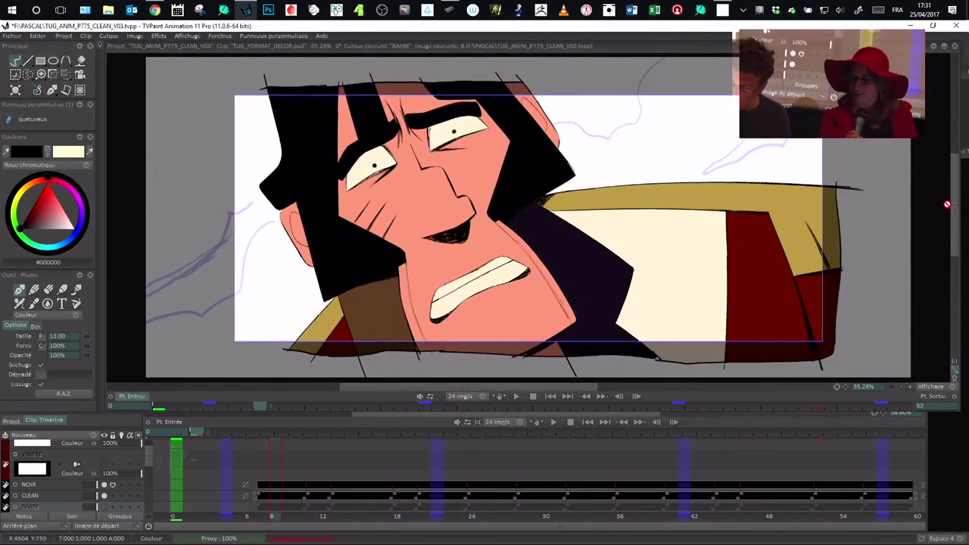
{"action": "mouse_move", "coordinate": [954, 214]}
{"action": "left_mouse_down"}
{"action": "mouse_move", "coordinate": [955, 225]}
{"action": "mouse_move", "coordinate": [954, 209]}
{"action": "left_mouse_up"}
{"action": "left_click", "coordinate": [220, 36]}
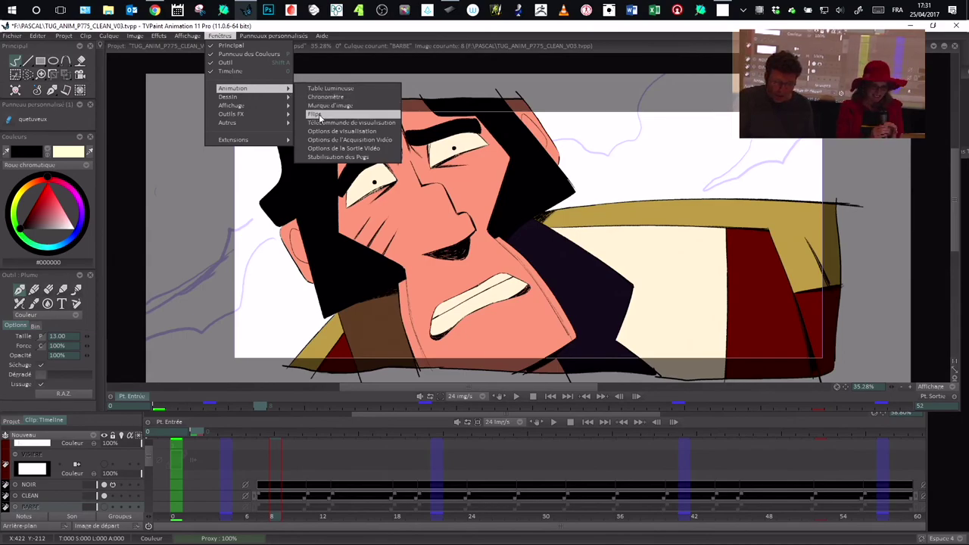
{"action": "left_click", "coordinate": [321, 116]}
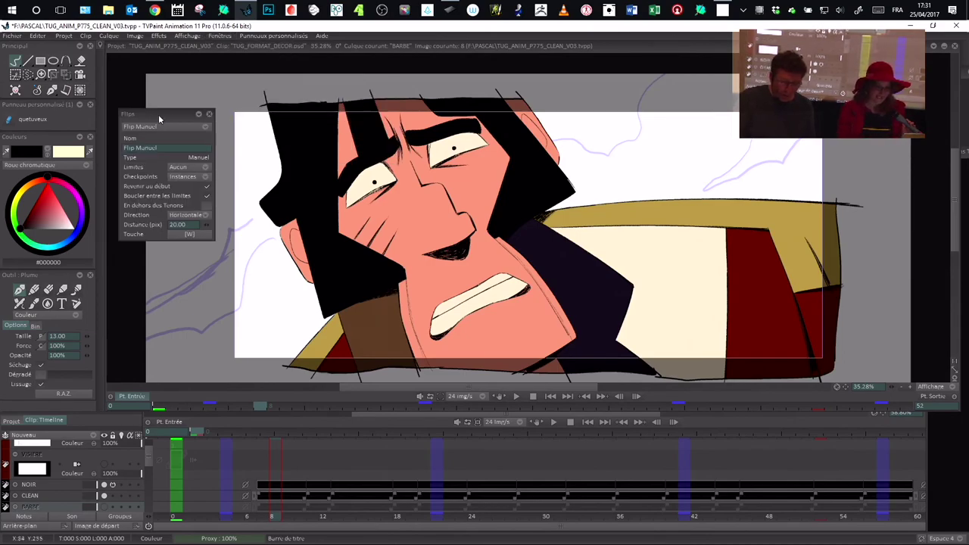
{"action": "left_click", "coordinate": [199, 126]}
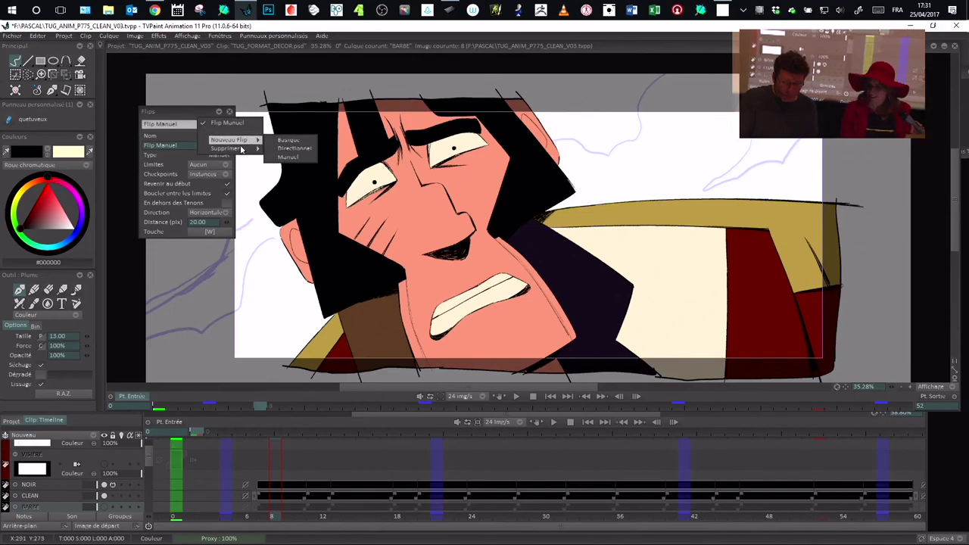
{"action": "mouse_move", "coordinate": [252, 151]}
{"action": "left_click", "coordinate": [289, 150]}
{"action": "mouse_move", "coordinate": [175, 113]}
{"action": "left_mouse_down"}
{"action": "mouse_move", "coordinate": [197, 120]}
{"action": "mouse_move", "coordinate": [163, 108]}
{"action": "left_mouse_up"}
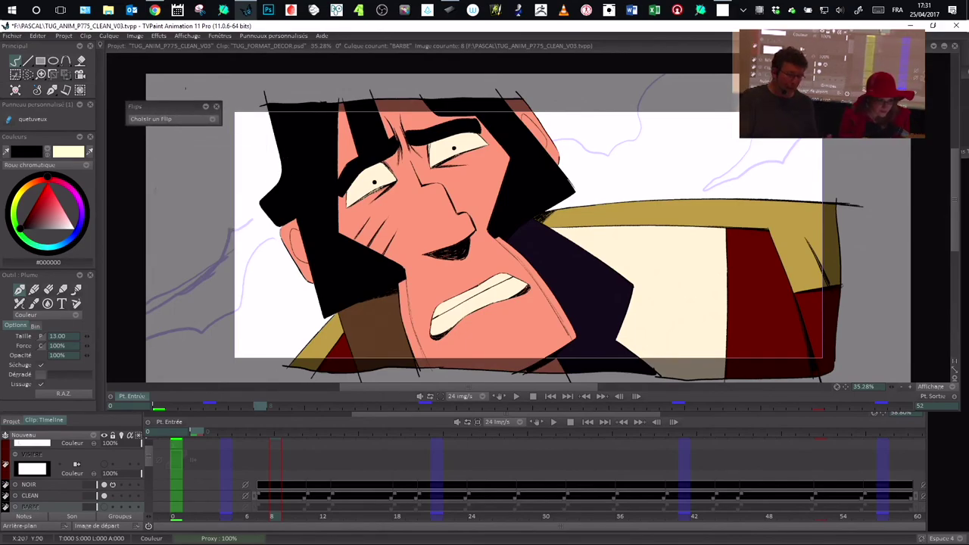
Create a new flip of the Manuel type in the Flips panel
{"action": "left_click", "coordinate": [193, 119]}
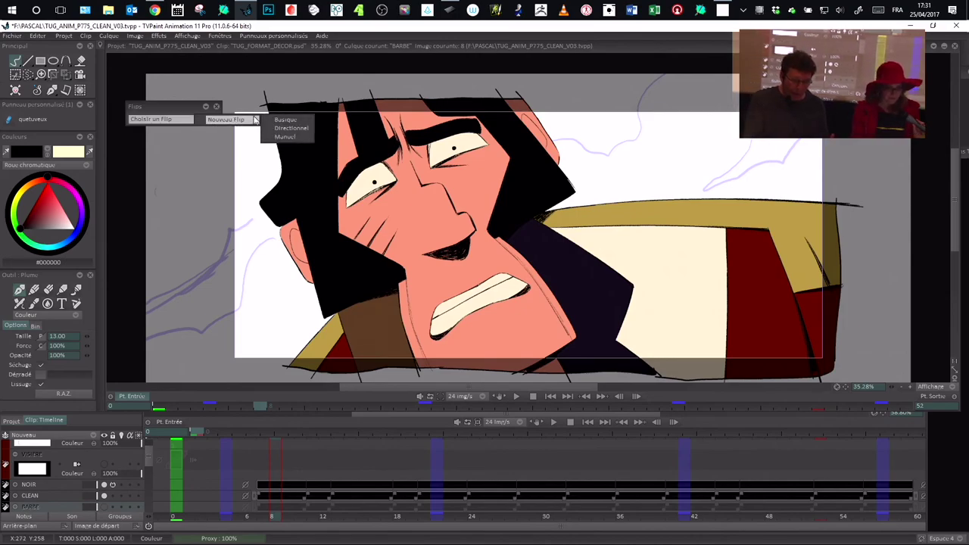
{"action": "left_click", "coordinate": [294, 139]}
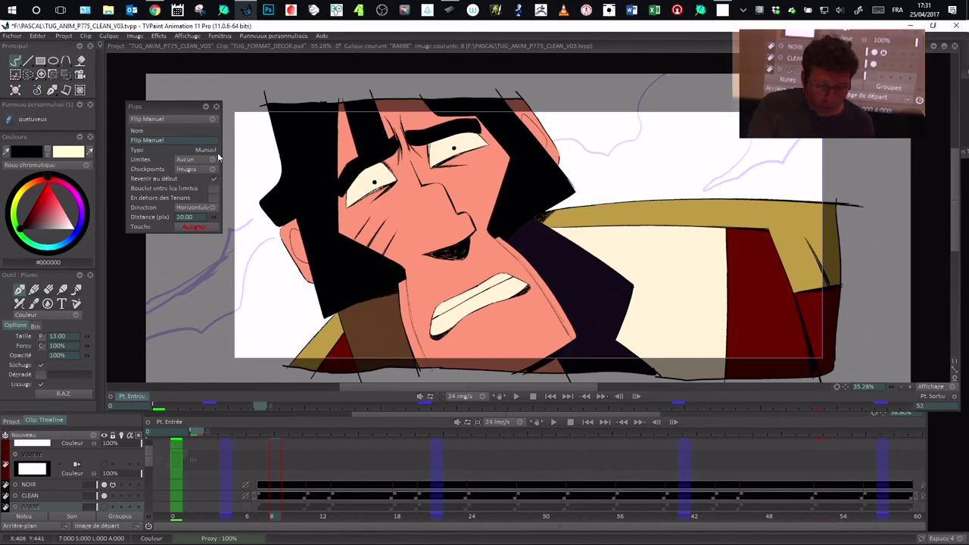
{"action": "scroll", "coordinate": [150, 455], "scroll_direction": "down", "scroll_amount": 3}
{"action": "scroll", "coordinate": [147, 466], "scroll_direction": "up", "scroll_amount": 2}
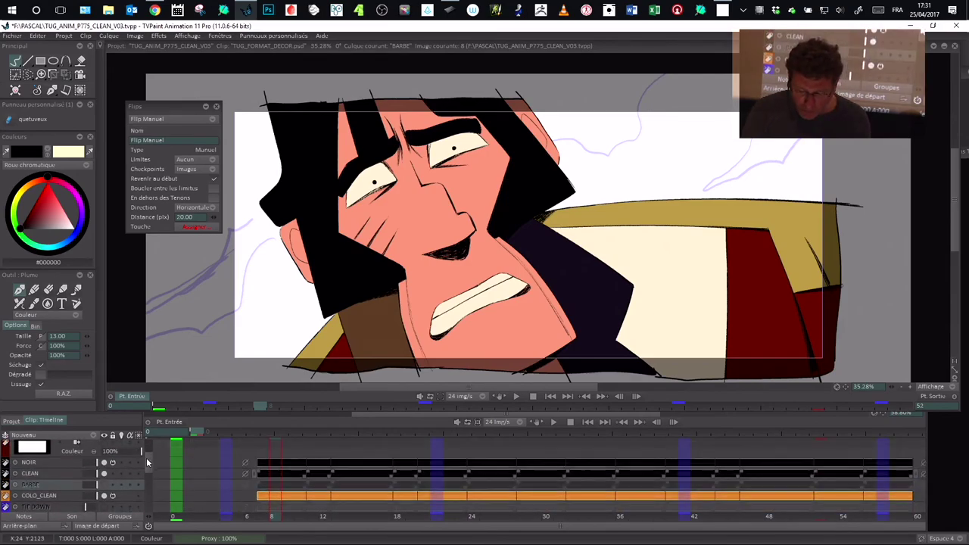
{"action": "left_click_drag", "start_coordinate": [146, 459], "coordinate": [148, 461]}
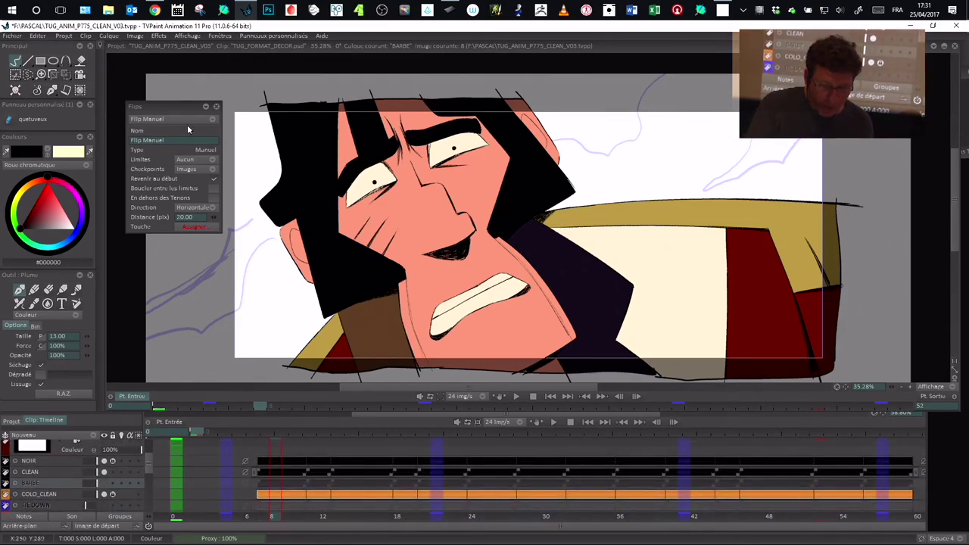
Find "flip" in the keyboard shortcut configuration, associate Flip Manuel with the W key and accept the change
{"action": "left_click", "coordinate": [208, 226]}
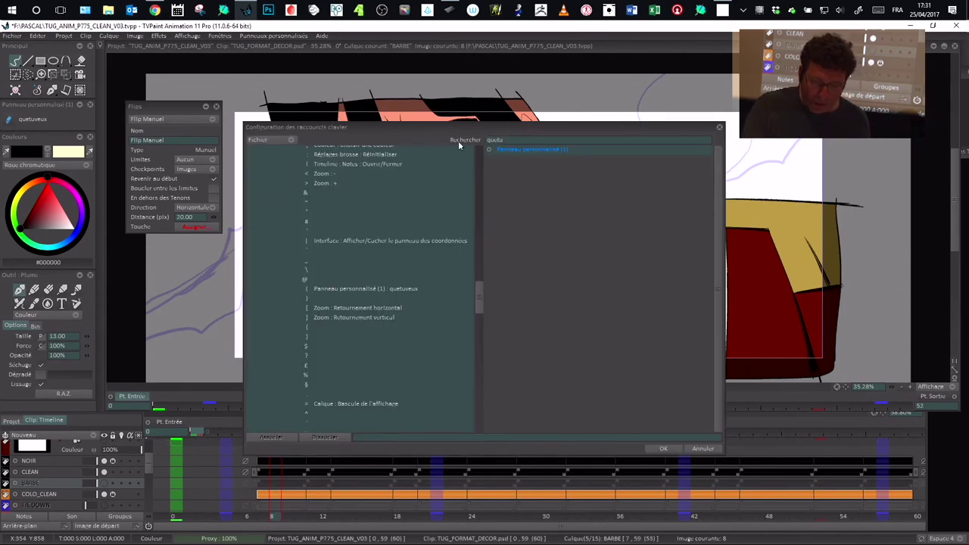
{"action": "mouse_move", "coordinate": [514, 130]}
{"action": "left_mouse_down"}
{"action": "mouse_move", "coordinate": [496, 129]}
{"action": "mouse_move", "coordinate": [543, 121]}
{"action": "mouse_move", "coordinate": [508, 140]}
{"action": "left_mouse_up"}
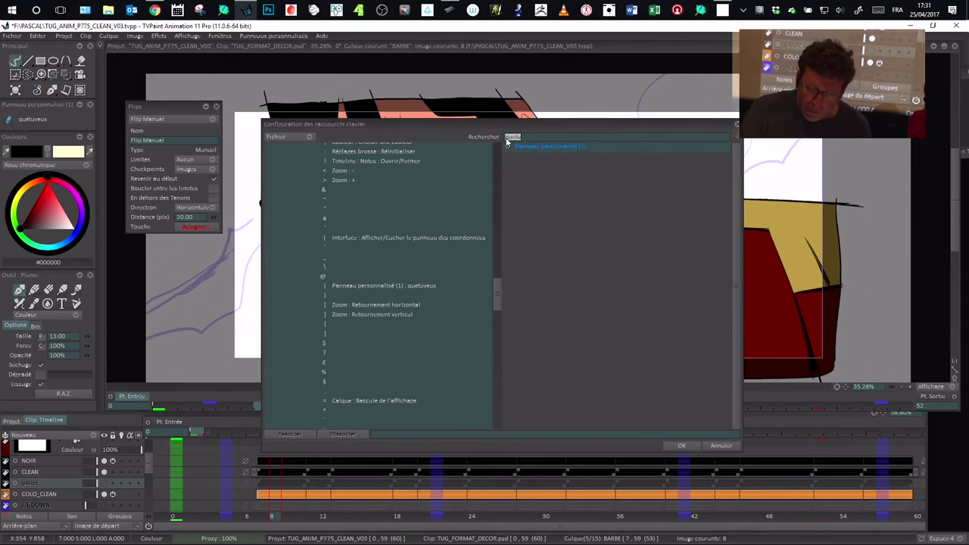
{"action": "type", "text": "fli"}
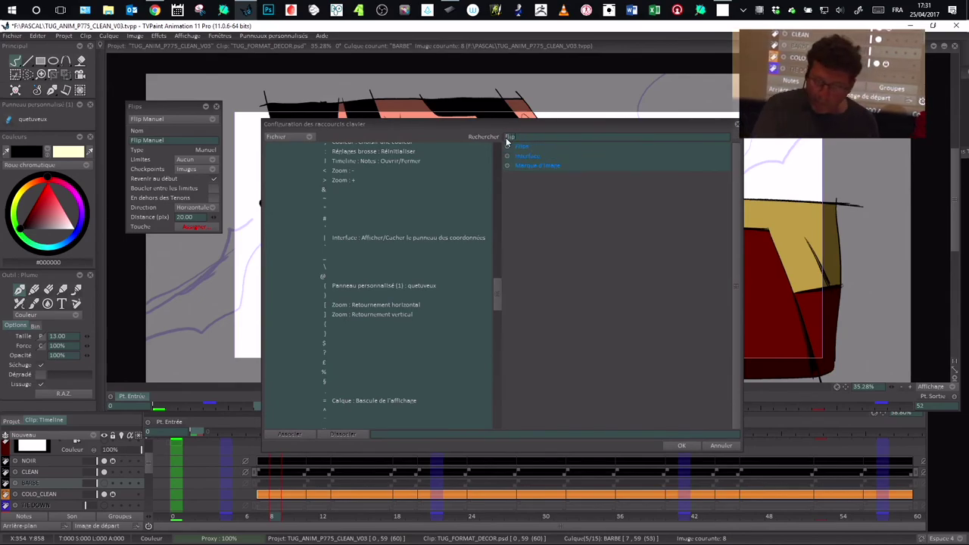
{"action": "type", "text": "p"}
{"action": "left_click", "coordinate": [508, 147]}
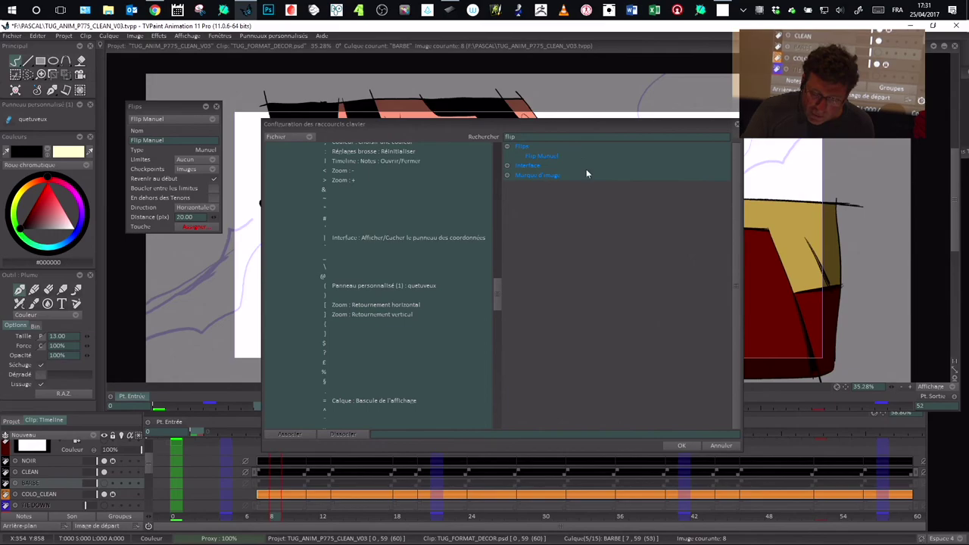
{"action": "left_click", "coordinate": [541, 156]}
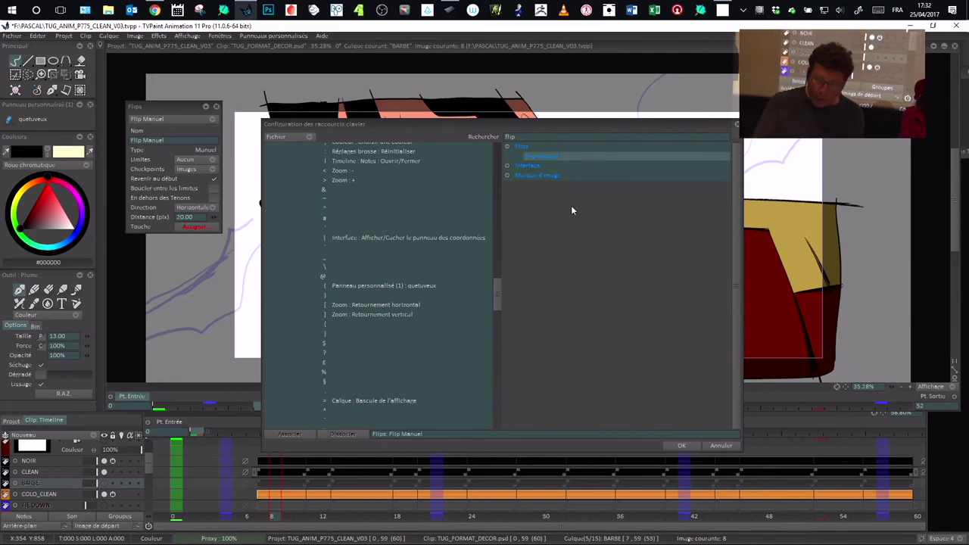
{"action": "key", "text": "w"}
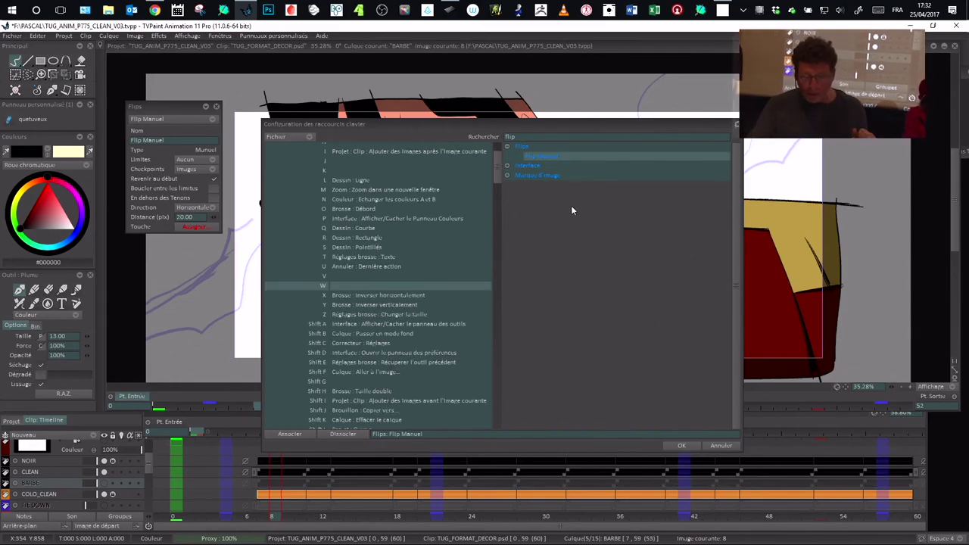
{"action": "left_click", "coordinate": [297, 434]}
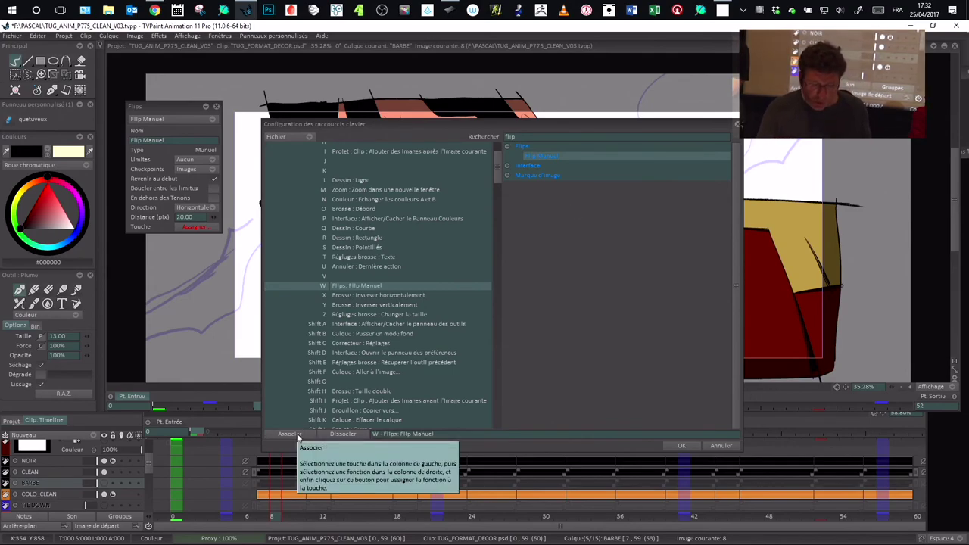
{"action": "left_click_drag", "start_coordinate": [582, 125], "coordinate": [607, 137]}
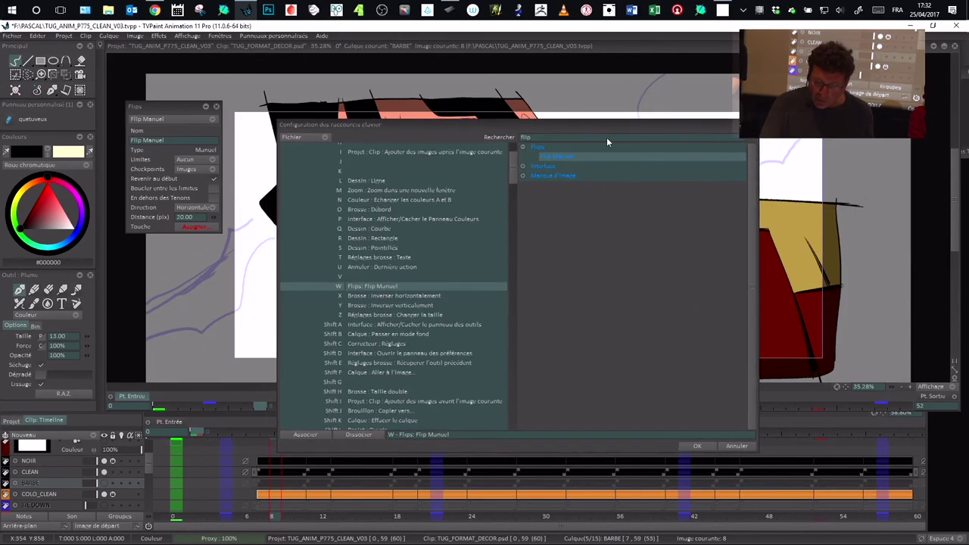
{"action": "left_click", "coordinate": [694, 444]}
Shift the Flips panel slightly and examine the limit options offered for the manual flip
{"action": "left_click_drag", "start_coordinate": [173, 108], "coordinate": [176, 102]}
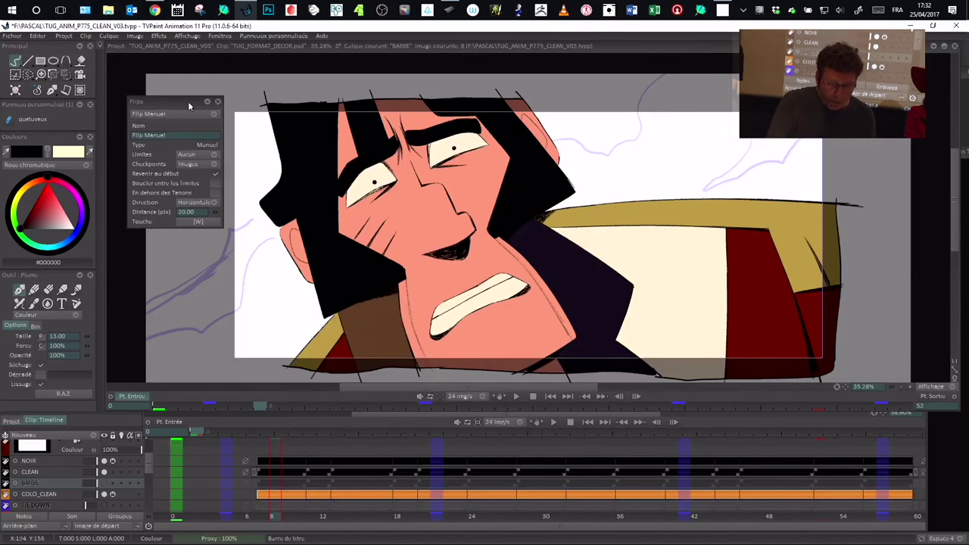
{"action": "left_click", "coordinate": [214, 155]}
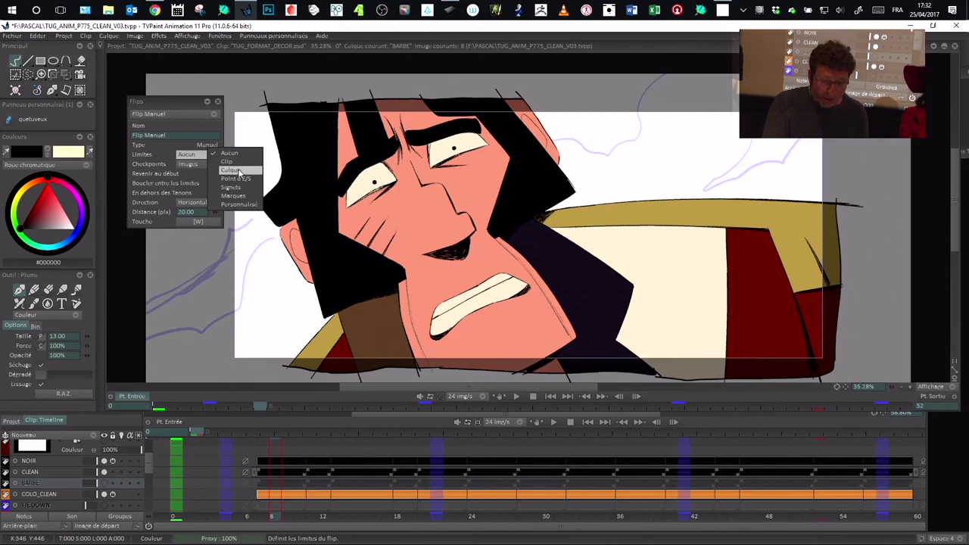
{"action": "left_click", "coordinate": [180, 104]}
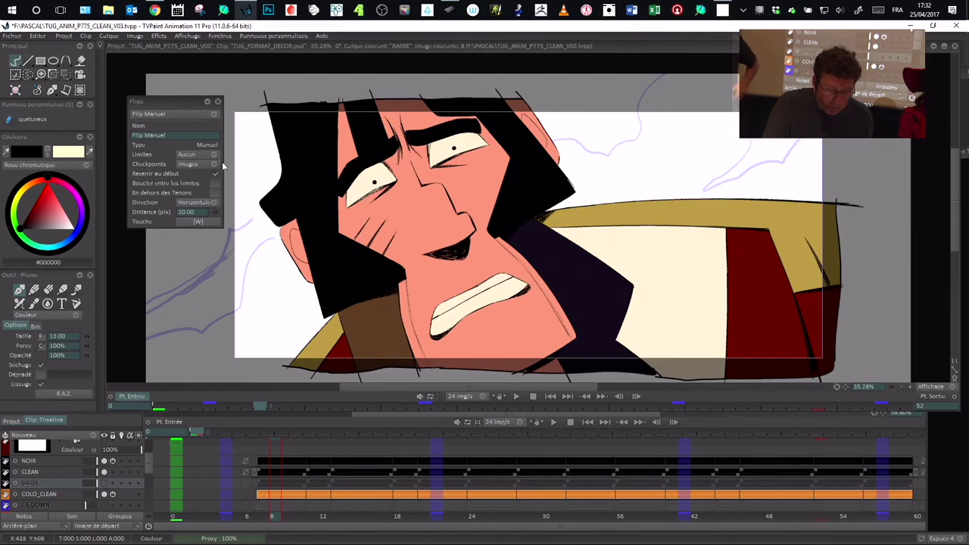
Examine the limit and checkpoint options offered for the manual flip, and shift the Flips panel slightly
{"action": "left_click", "coordinate": [213, 154]}
{"action": "left_click", "coordinate": [192, 171]}
{"action": "left_click", "coordinate": [215, 163]}
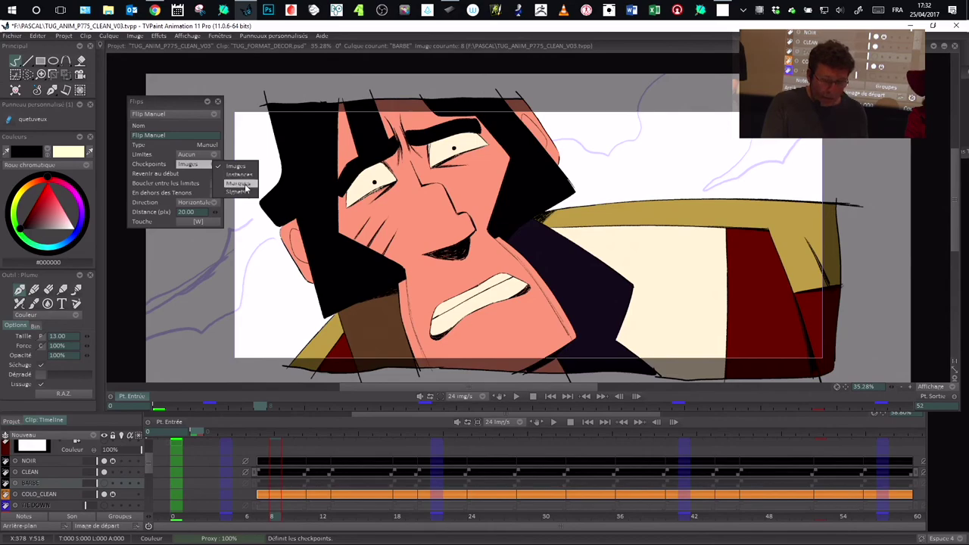
{"action": "left_click", "coordinate": [173, 108]}
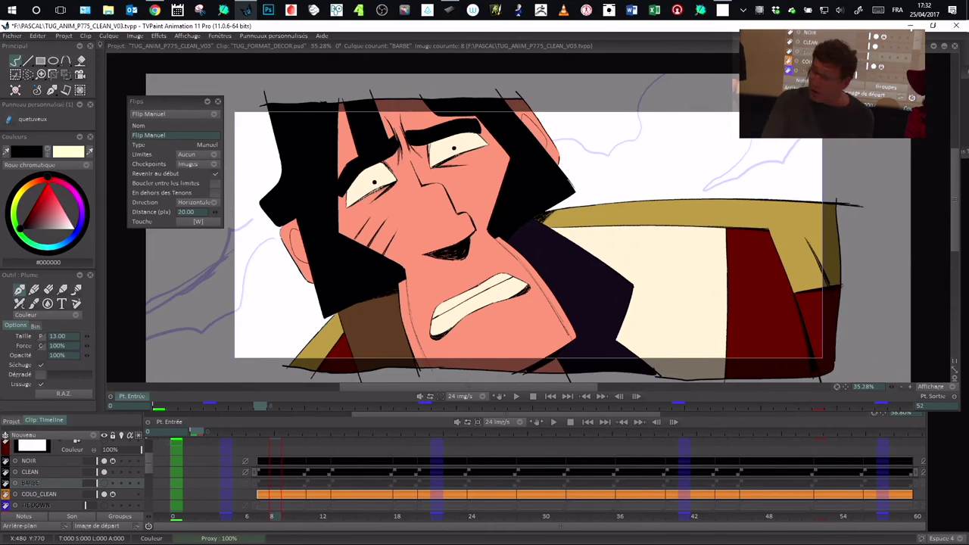
{"action": "left_click_drag", "start_coordinate": [173, 106], "coordinate": [183, 106]}
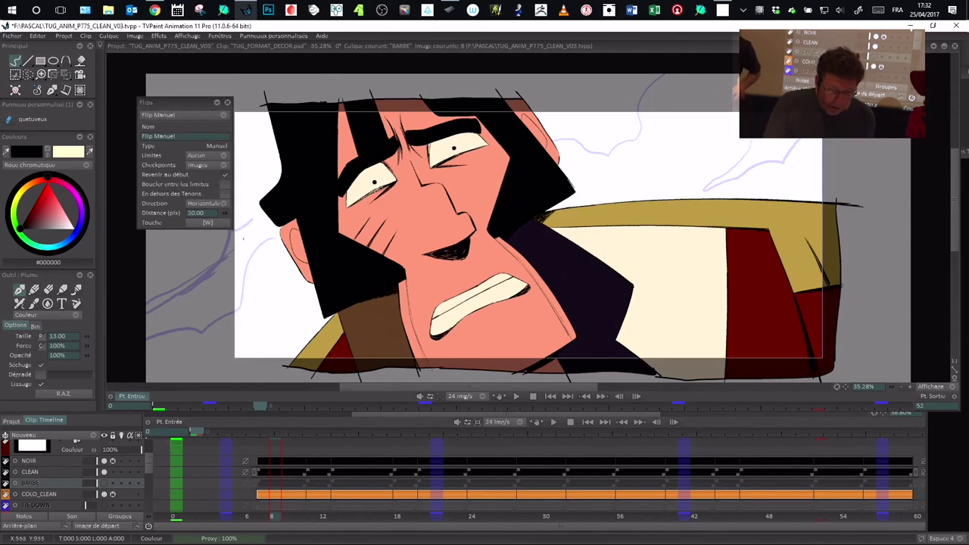
Set the manual flip's distance to 13 pixels and test flipping through the drawings with its assigned W shortcut
{"action": "left_click_drag", "start_coordinate": [229, 215], "coordinate": [218, 218]}
{"action": "key", "text": "w"}
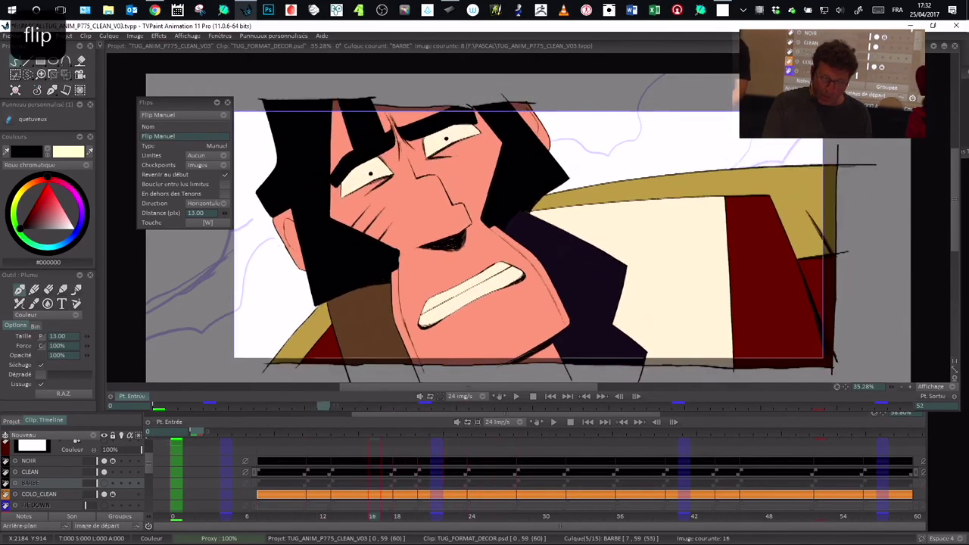
{"action": "key", "text": "w"}
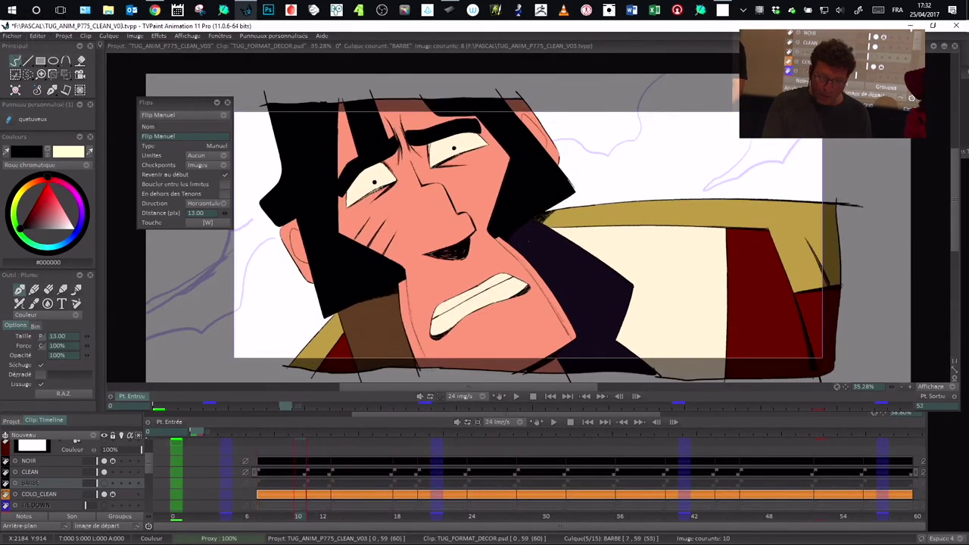
{"action": "key", "text": "w"}
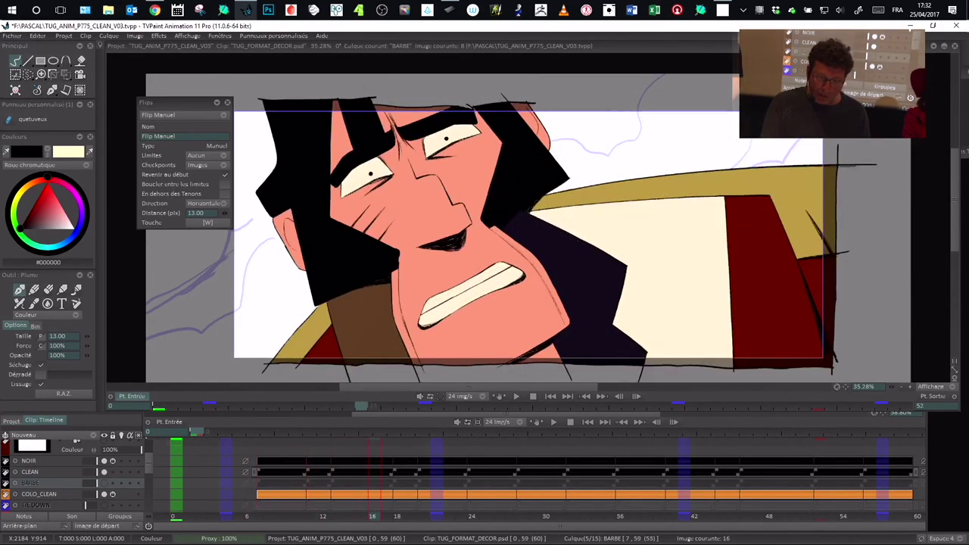
{"action": "left_click_drag", "start_coordinate": [171, 105], "coordinate": [151, 89]}
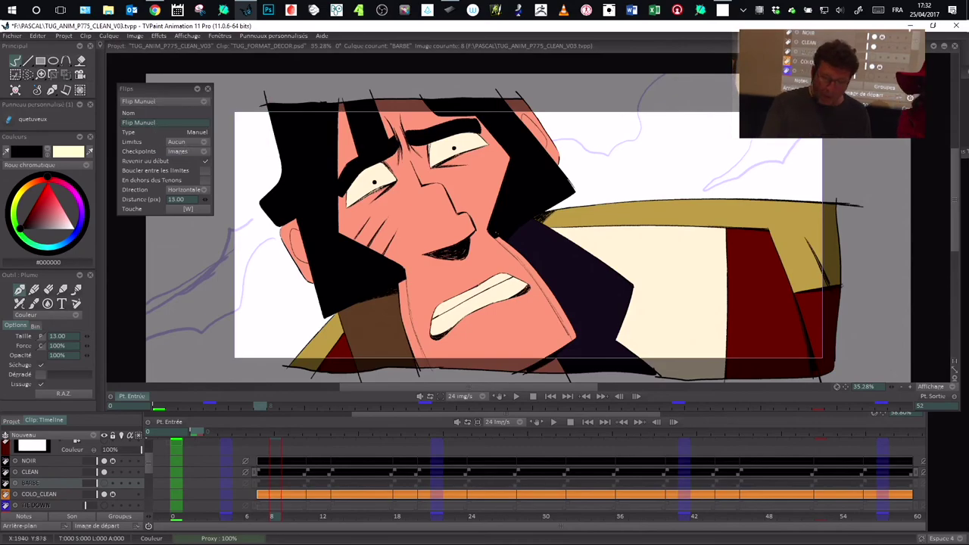
{"action": "key", "text": "w"}
{"action": "key", "text": "w"}
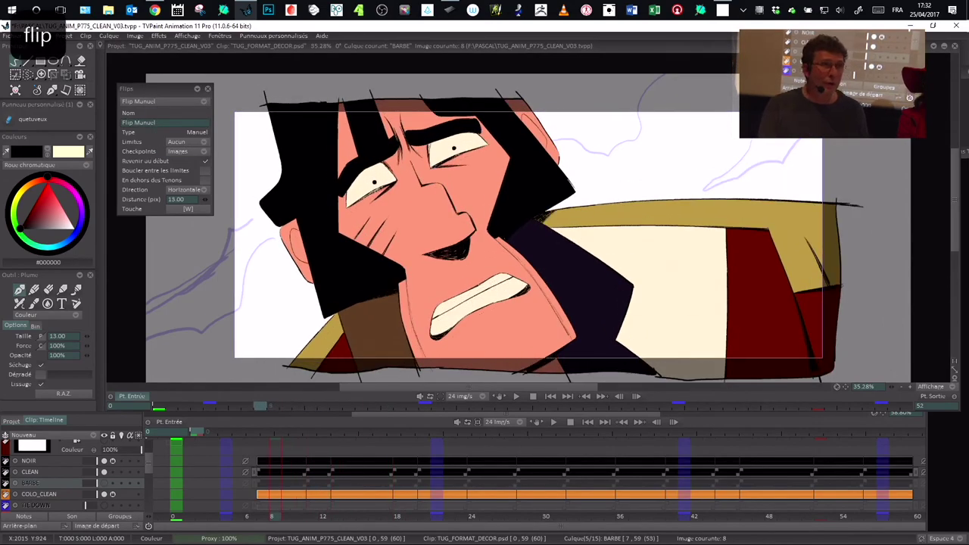
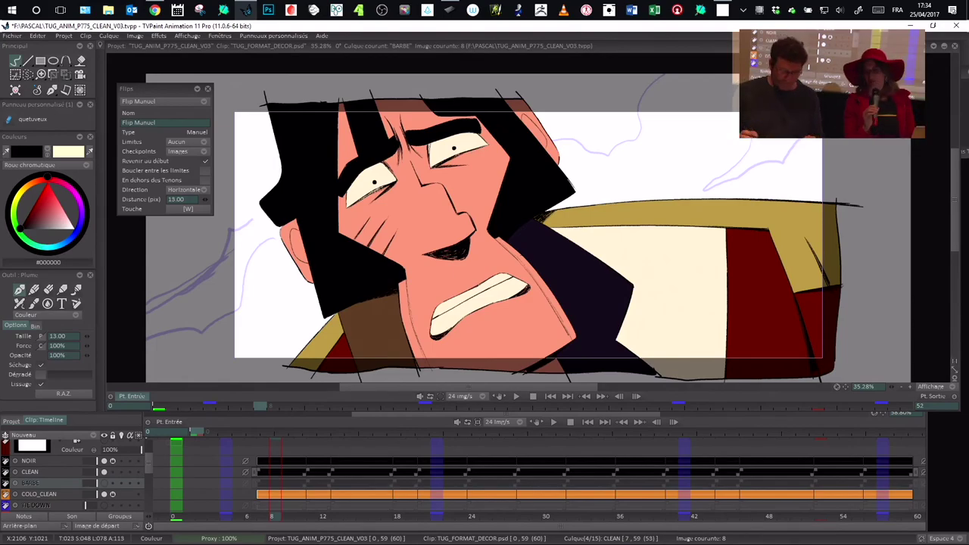
Trigger the manual flip again and play the animation briefly, stopping it at frame 32
{"action": "key", "text": "w"}
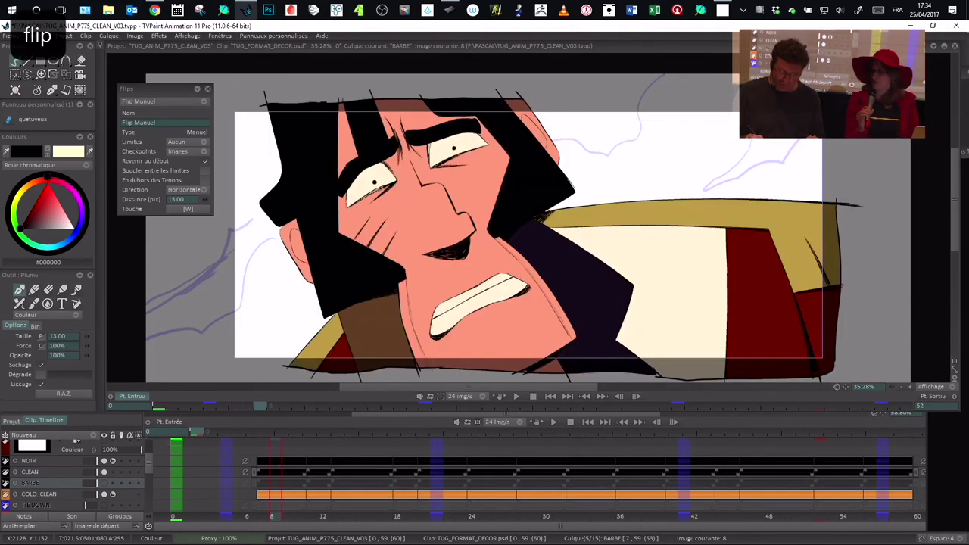
{"action": "left_click", "coordinate": [520, 400]}
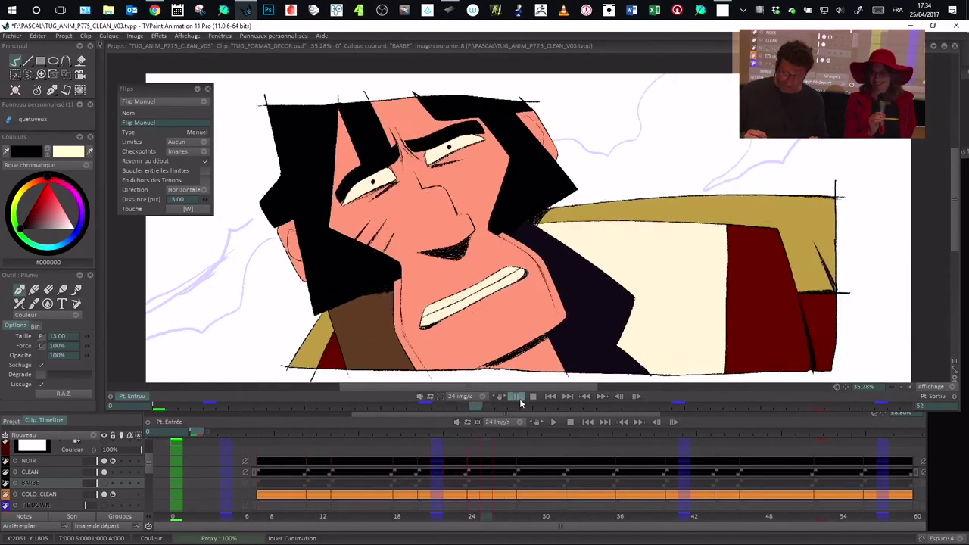
{"action": "left_click", "coordinate": [520, 400]}
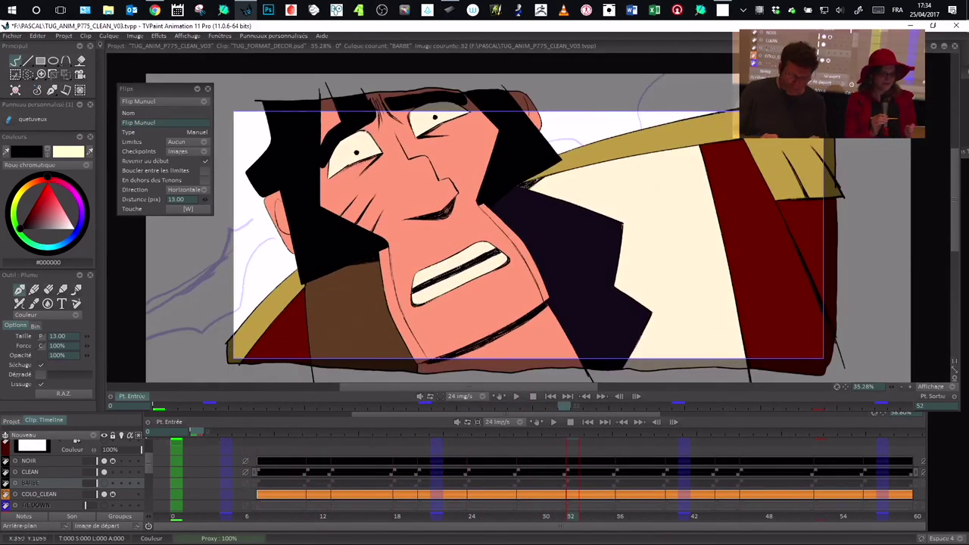
{"action": "left_click_drag", "start_coordinate": [164, 90], "coordinate": [172, 91]}
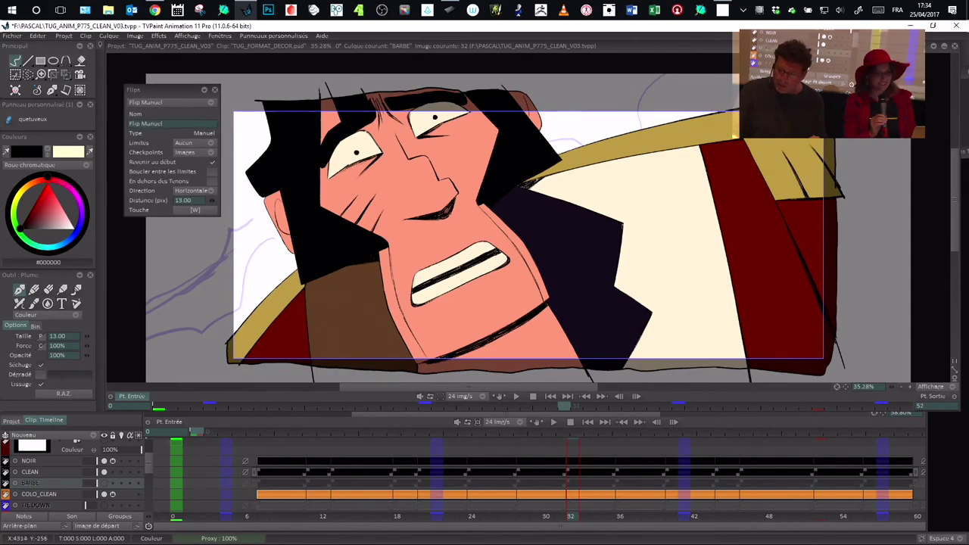
Switch to the Wacom tablet properties and show the Touch Ring settings for the TVPaint Animation application
{"action": "left_click", "coordinate": [910, 27]}
{"action": "left_click_drag", "start_coordinate": [506, 190], "coordinate": [463, 163]}
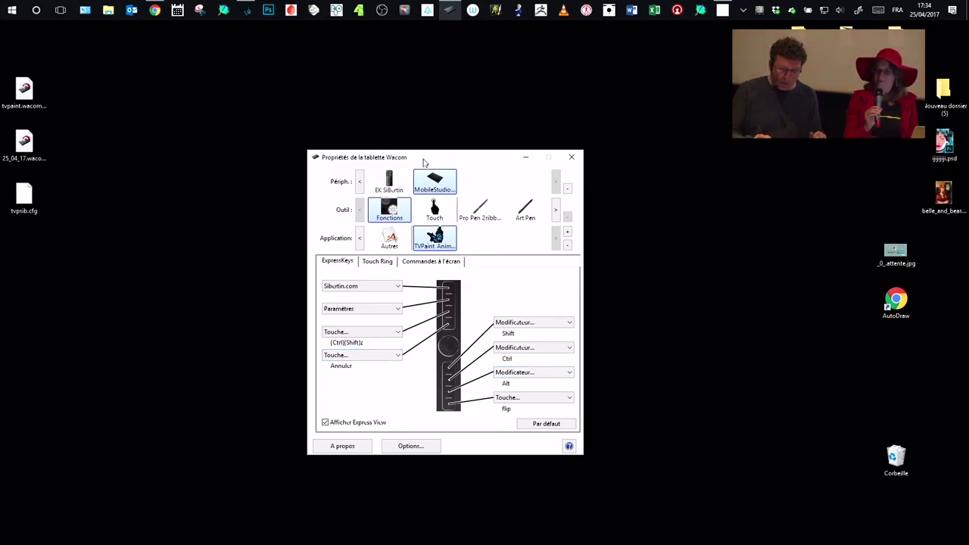
{"action": "left_click_drag", "start_coordinate": [423, 160], "coordinate": [409, 158]}
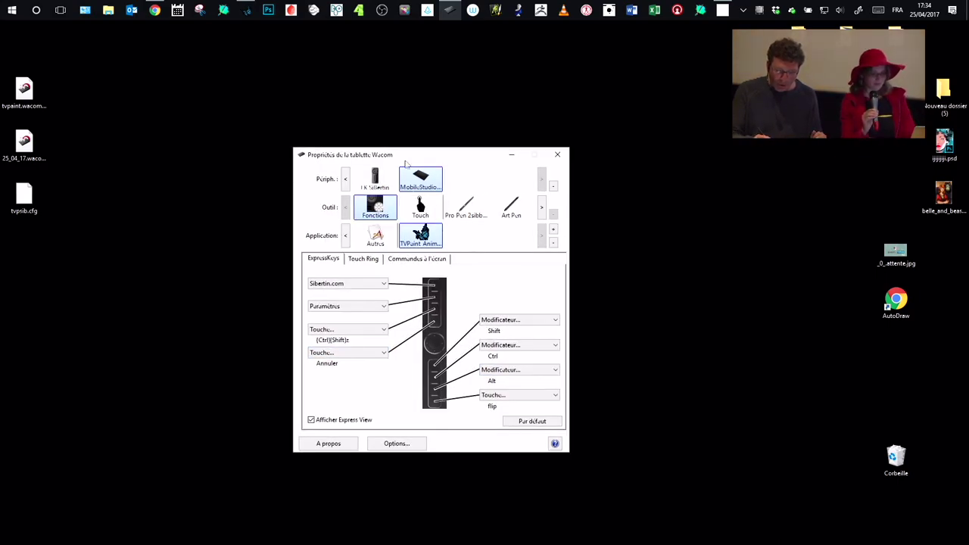
{"action": "left_click", "coordinate": [369, 262]}
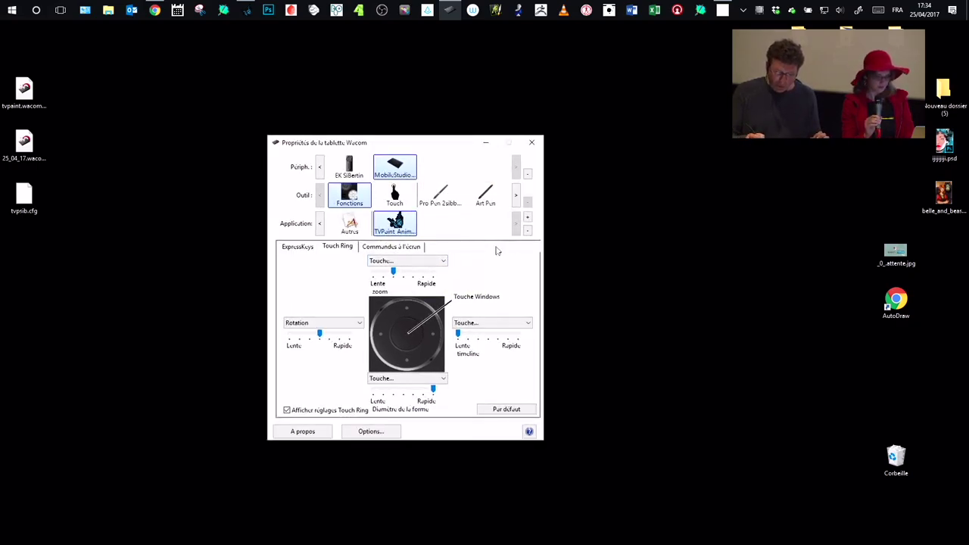
{"action": "left_click_drag", "start_coordinate": [426, 147], "coordinate": [432, 149]}
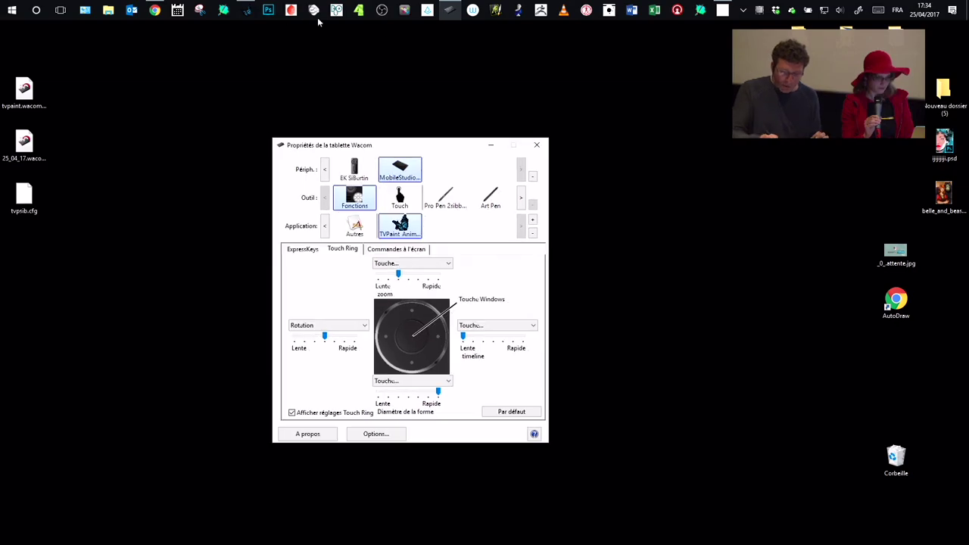
Review the keystroke definition and available functions of the Touch Ring's zoom setting, keeping it as defined, and return to TVPaint
{"action": "left_click", "coordinate": [417, 266]}
{"action": "left_click", "coordinate": [414, 322]}
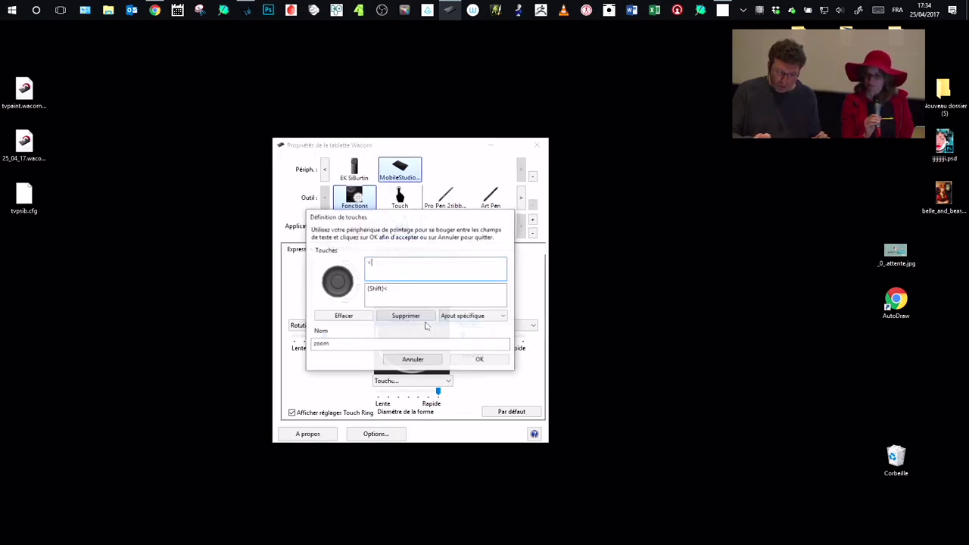
{"action": "left_click", "coordinate": [479, 360]}
{"action": "left_click", "coordinate": [414, 265]}
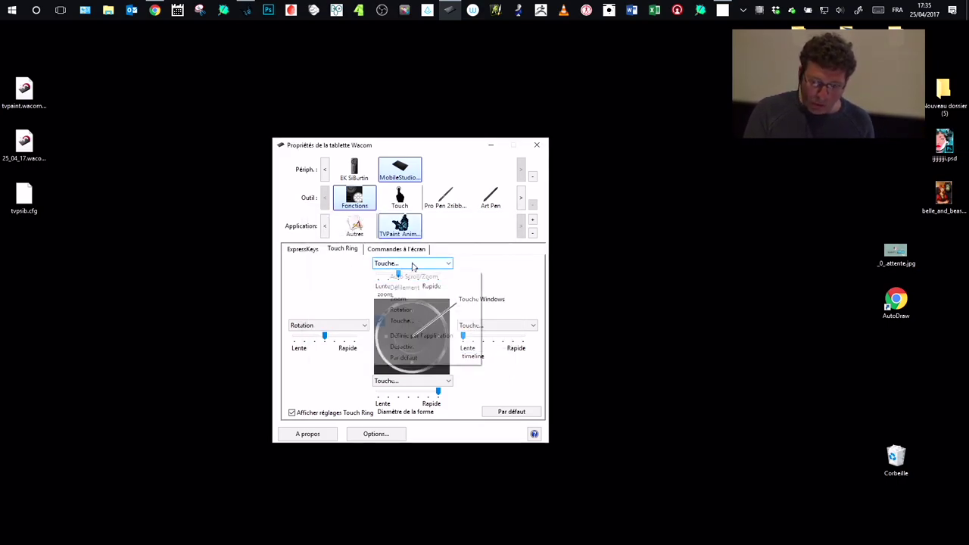
{"action": "left_click", "coordinate": [483, 258]}
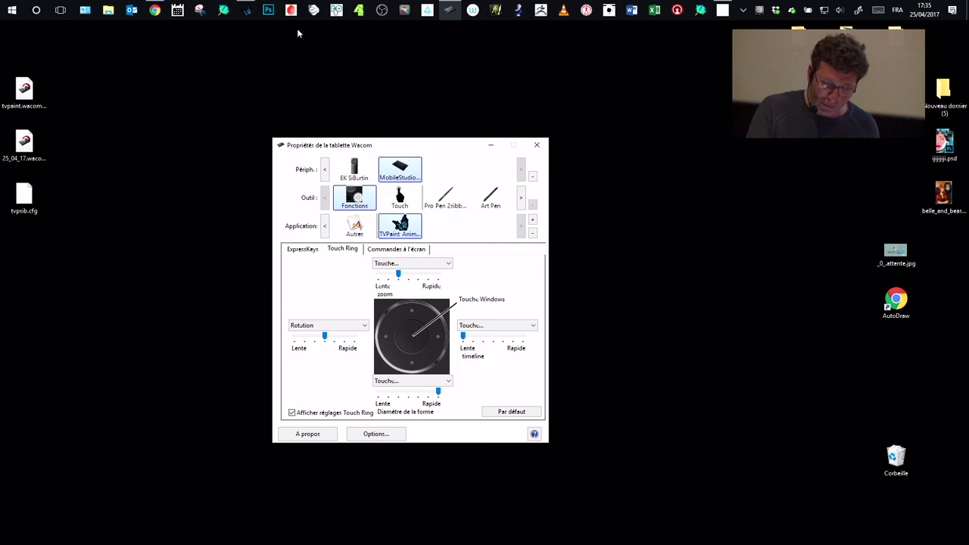
{"action": "left_click", "coordinate": [246, 10]}
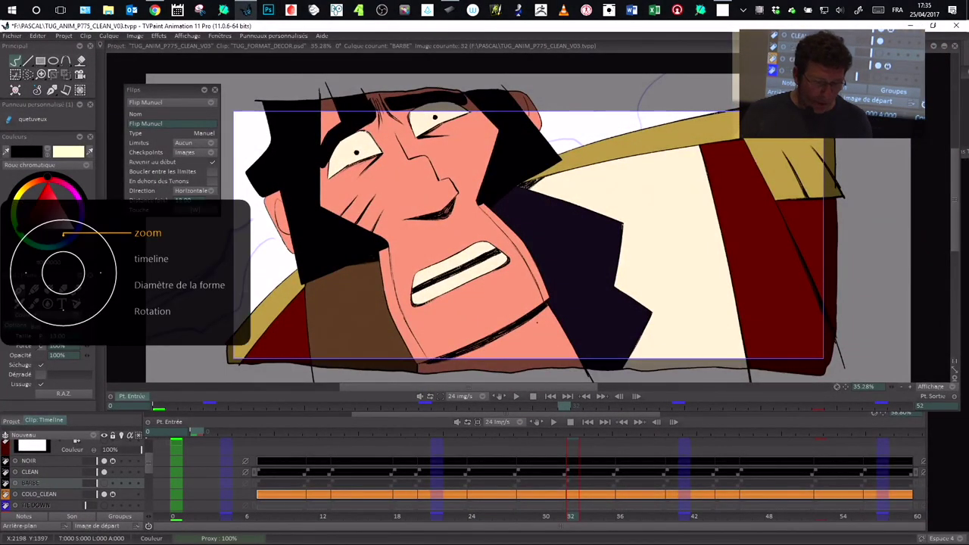
Examine the character drawing on the current frame at several zoom levels, from the full canvas to a close-up of the face
{"action": "scroll", "coordinate": [537, 322], "scroll_direction": "down", "scroll_amount": 3}
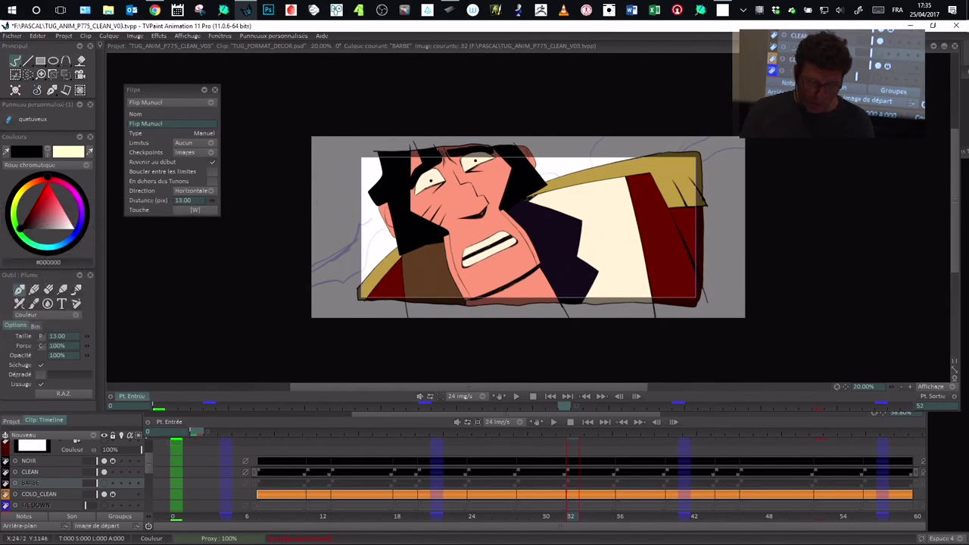
{"action": "scroll", "coordinate": [537, 323], "scroll_direction": "down", "scroll_amount": 1}
{"action": "scroll", "coordinate": [571, 270], "scroll_direction": "up", "scroll_amount": 2}
{"action": "scroll", "coordinate": [571, 270], "scroll_direction": "down", "scroll_amount": 4}
{"action": "scroll", "coordinate": [571, 269], "scroll_direction": "up", "scroll_amount": 5}
{"action": "scroll", "coordinate": [571, 269], "scroll_direction": "down", "scroll_amount": 3}
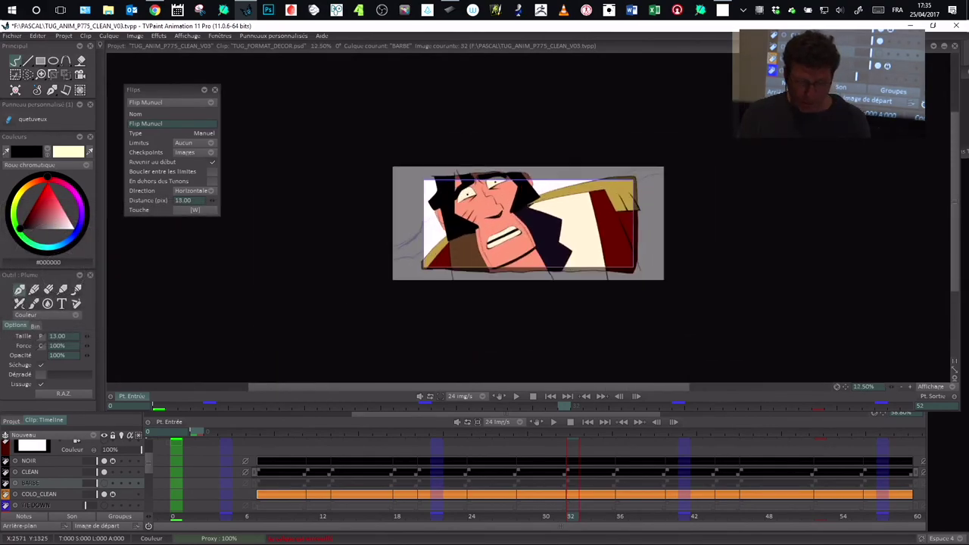
{"action": "scroll", "coordinate": [571, 269], "scroll_direction": "down", "scroll_amount": 2}
{"action": "scroll", "coordinate": [571, 270], "scroll_direction": "up", "scroll_amount": 7}
{"action": "scroll", "coordinate": [571, 269], "scroll_direction": "down", "scroll_amount": 4}
{"action": "scroll", "coordinate": [571, 270], "scroll_direction": "up", "scroll_amount": 3}
{"action": "scroll", "coordinate": [571, 269], "scroll_direction": "down", "scroll_amount": 2}
{"action": "scroll", "coordinate": [571, 270], "scroll_direction": "up", "scroll_amount": 3}
{"action": "scroll", "coordinate": [571, 270], "scroll_direction": "down", "scroll_amount": 1}
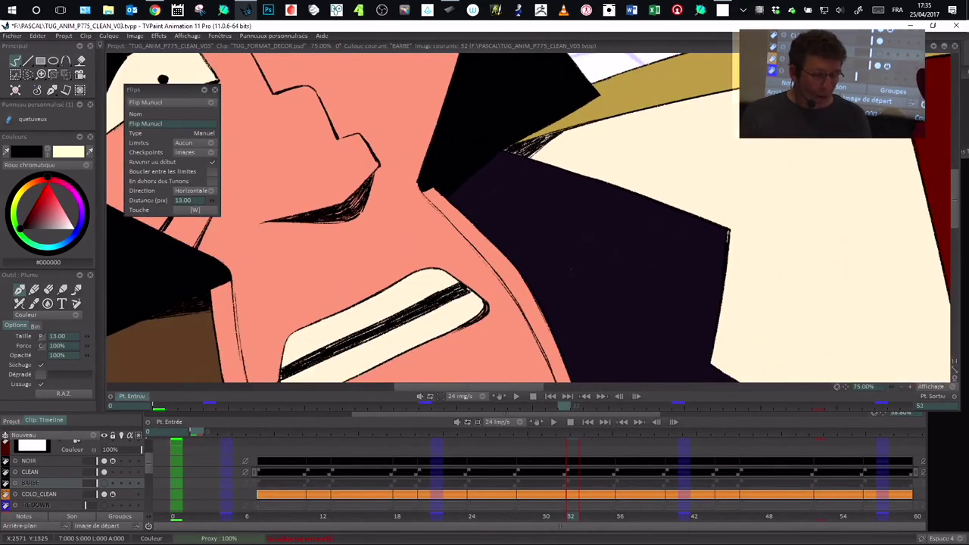
Step back and forth through the frames around 32 to 36 and flip between them to compare the character's poses
{"action": "key", "text": "Tab"}
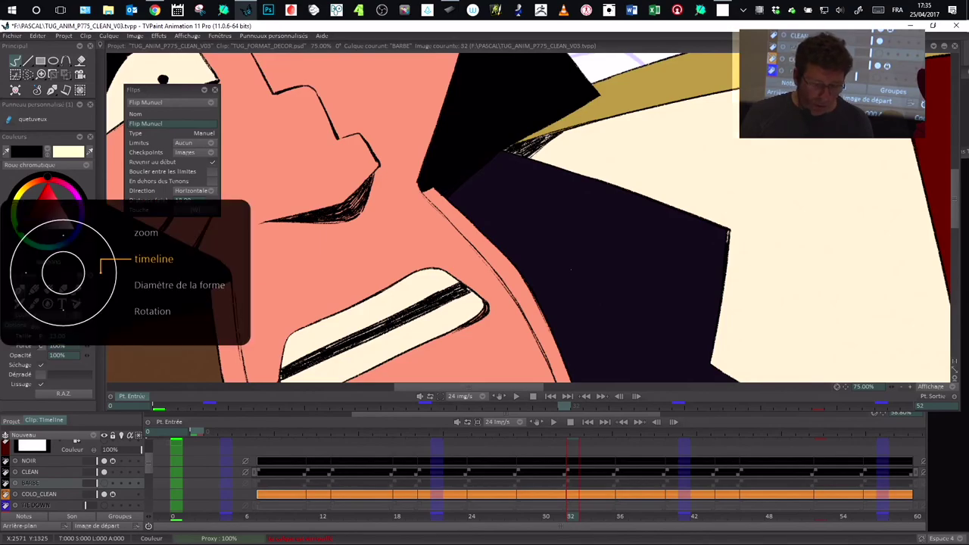
{"action": "key", "text": "Right"}
{"action": "key", "text": "Right"}
{"action": "key", "text": "Left"}
{"action": "key", "text": "Right"}
{"action": "key", "text": "Left"}
{"action": "key", "text": "Left"}
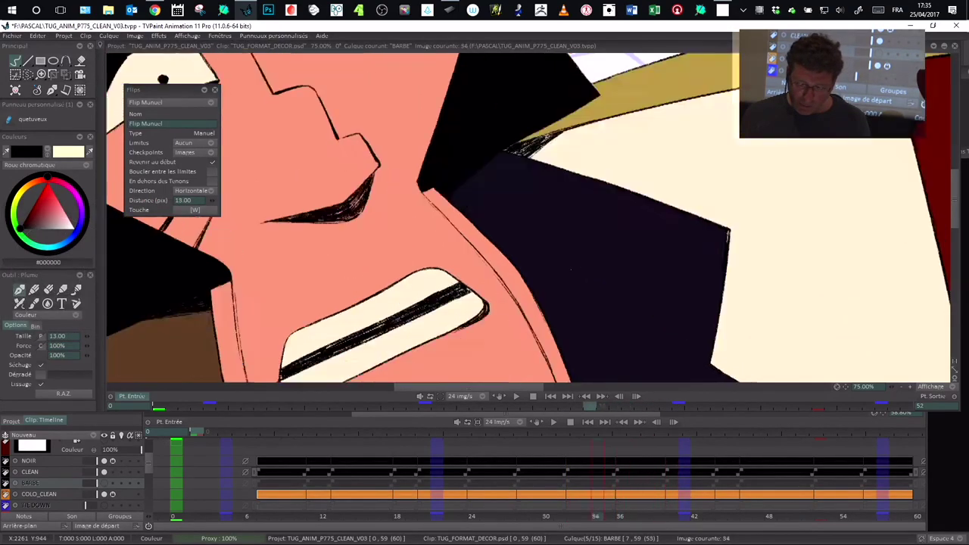
{"action": "key", "text": "Right"}
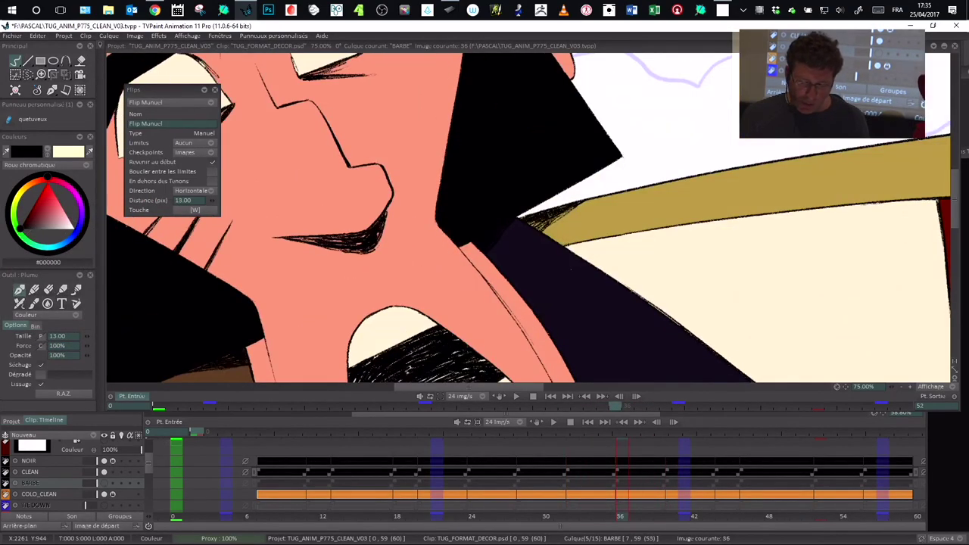
{"action": "key", "text": "w"}
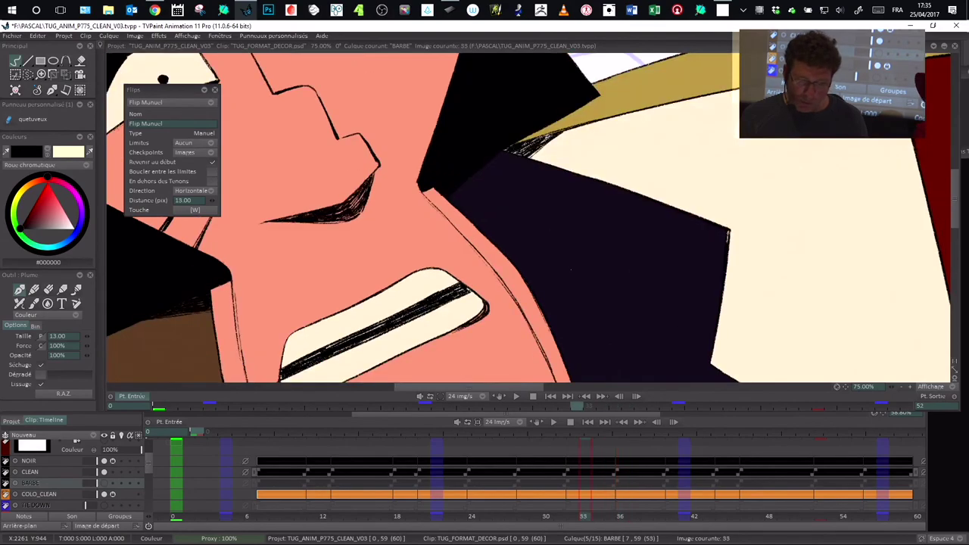
{"action": "key", "text": "Right"}
{"action": "key", "text": "Right"}
{"action": "key", "text": "Right"}
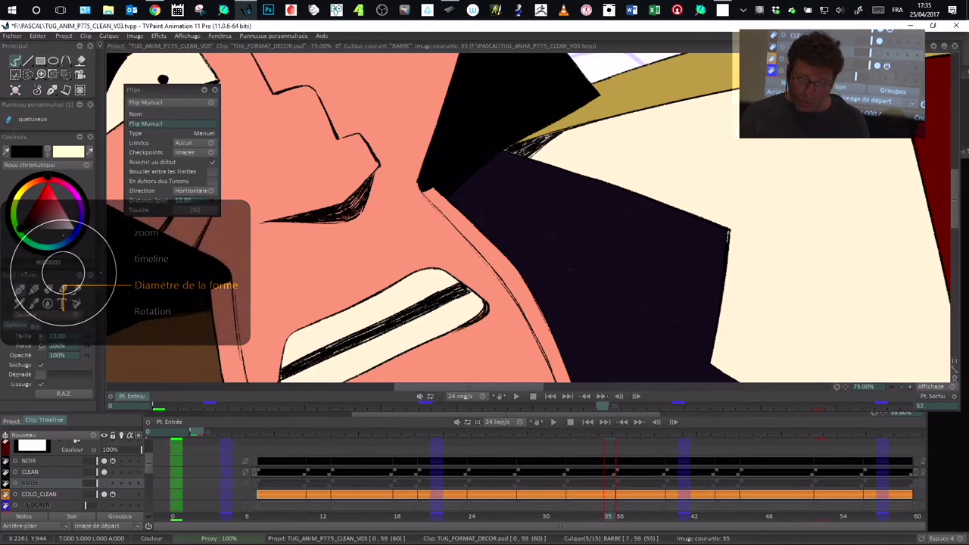
Select the custom brush and set the drawing colour to dark grey #353535
{"action": "key", "text": "Escape"}
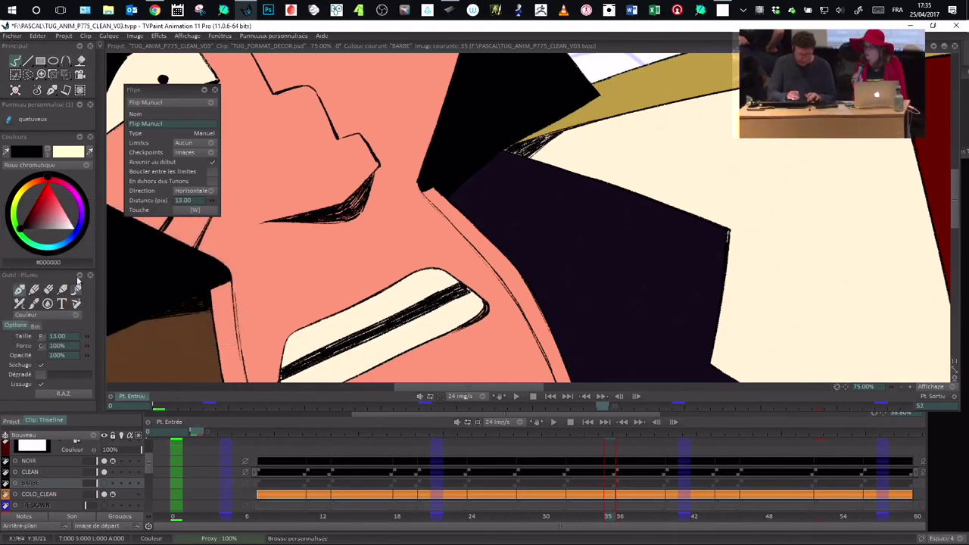
{"action": "left_click", "coordinate": [76, 304]}
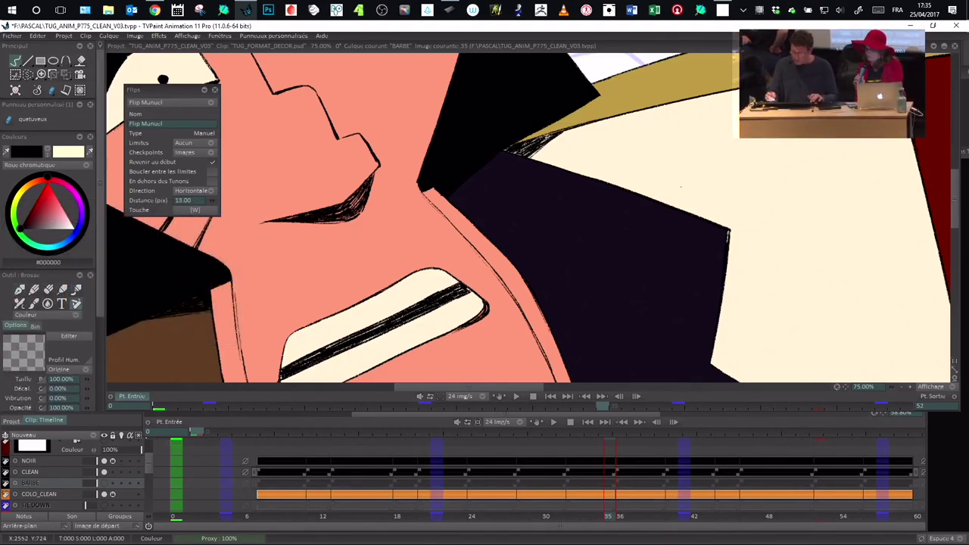
{"action": "left_click_drag", "start_coordinate": [99, 303], "coordinate": [100, 324]}
{"action": "left_click_drag", "start_coordinate": [54, 197], "coordinate": [28, 200]}
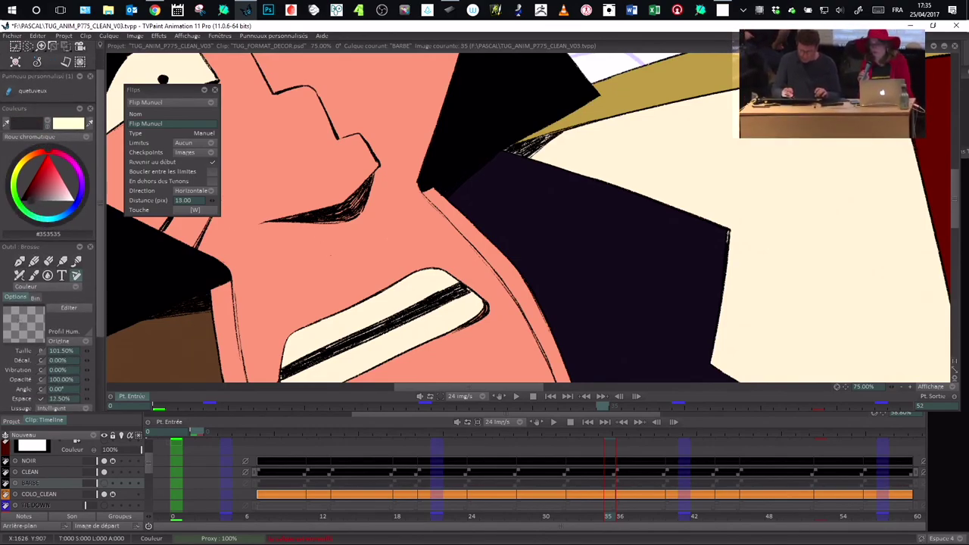
Add a new Anim Layer to the clip's timeline
{"action": "left_click_drag", "start_coordinate": [148, 462], "coordinate": [69, 444]}
{"action": "left_click", "coordinate": [67, 436]}
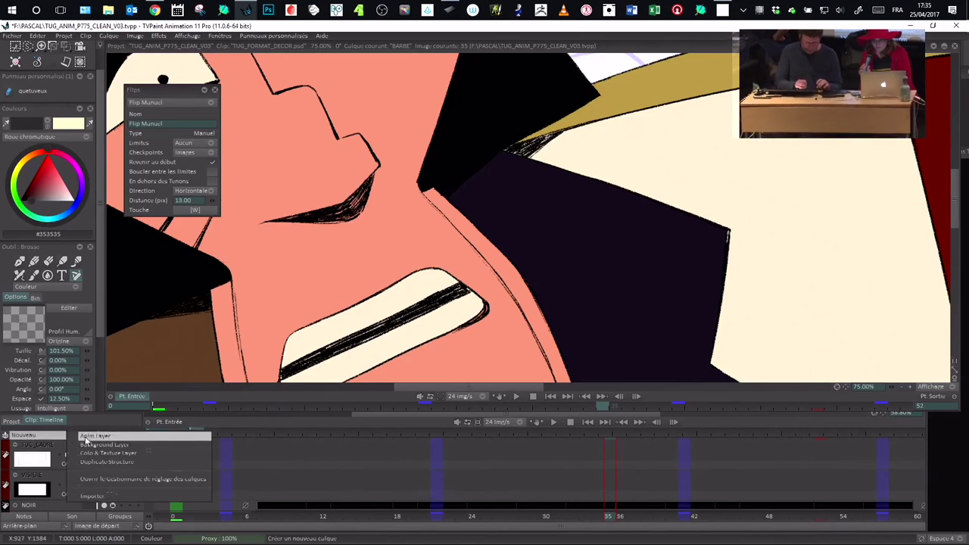
{"action": "left_click", "coordinate": [94, 437]}
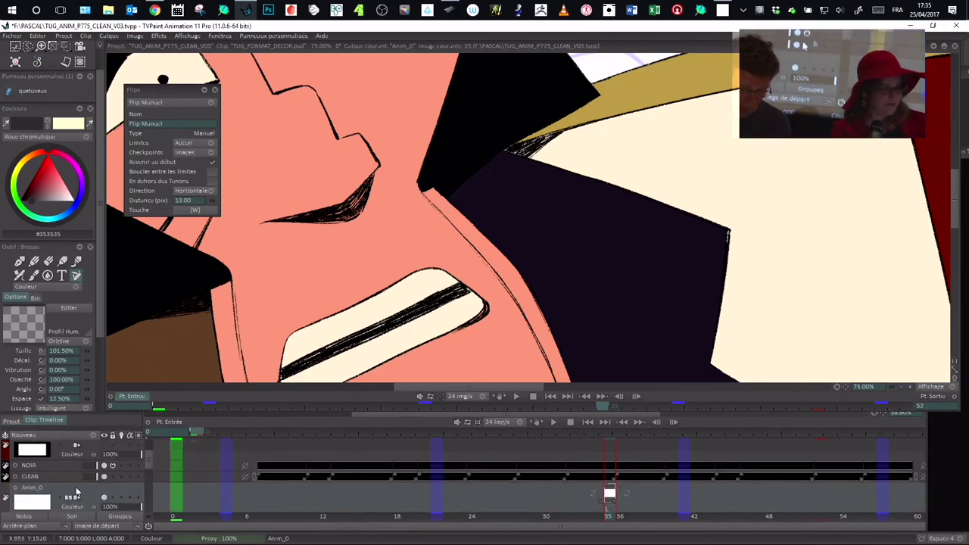
Go to the blank Sans Titre (2) project and scribble a small test patch near the canvas centre with the custom brush
{"action": "right_click", "coordinate": [300, 241]}
{"action": "left_click", "coordinate": [363, 201]}
{"action": "left_click", "coordinate": [403, 177]}
{"action": "mouse_move", "coordinate": [477, 241]}
{"action": "left_mouse_down"}
{"action": "mouse_move", "coordinate": [504, 243]}
{"action": "mouse_move", "coordinate": [528, 282]}
{"action": "left_mouse_up"}
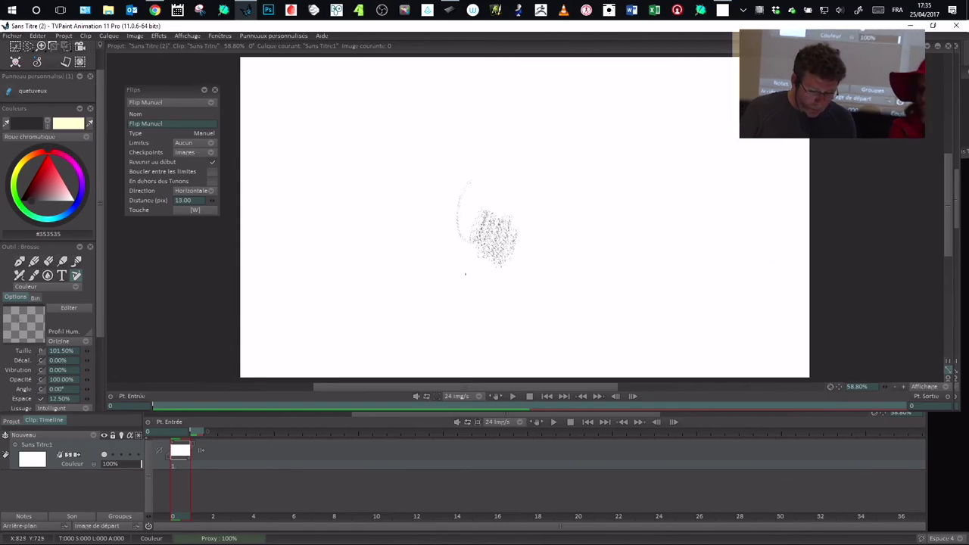
Set the custom brush's animation mode to Aucune
{"action": "scroll", "coordinate": [92, 351], "scroll_direction": "down", "scroll_amount": 3}
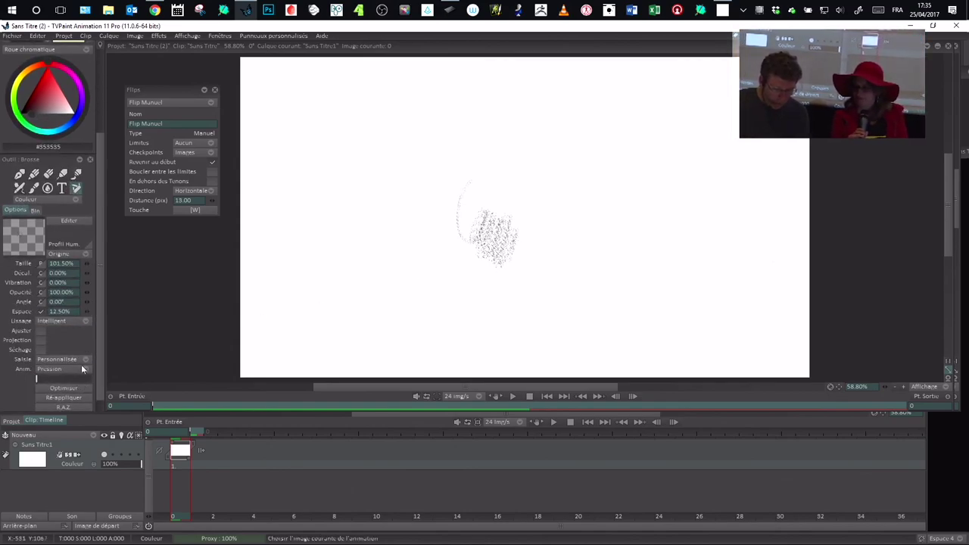
{"action": "left_click", "coordinate": [77, 367]}
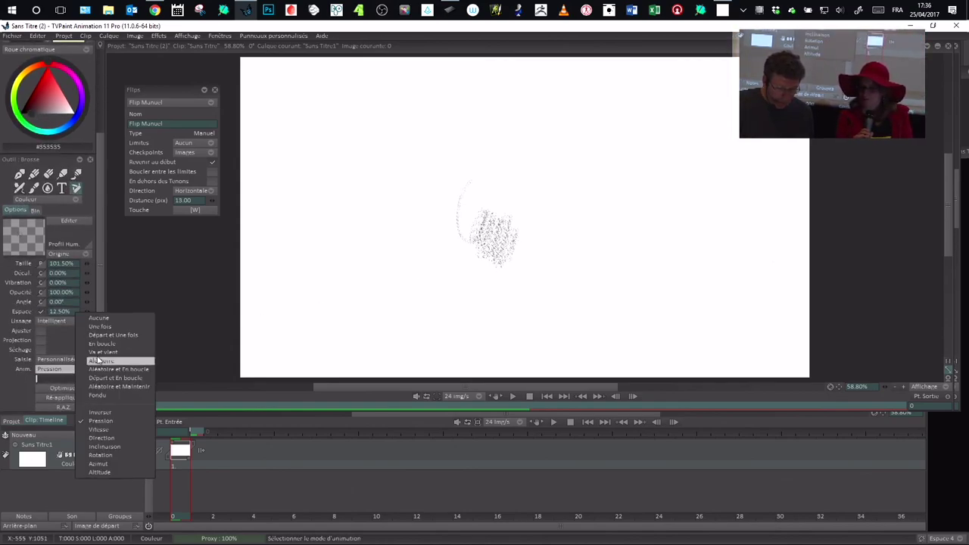
{"action": "left_click", "coordinate": [118, 319]}
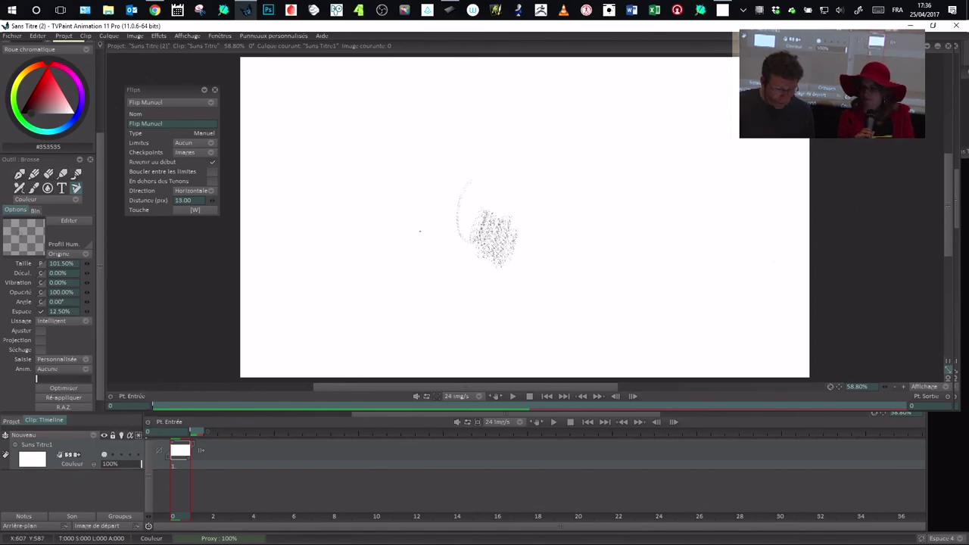
Enlarge the custom brush to 221.71% and scribble a second test patch beside the first one
{"action": "left_click_drag", "start_coordinate": [415, 233], "coordinate": [568, 326], "text": "ctrl"}
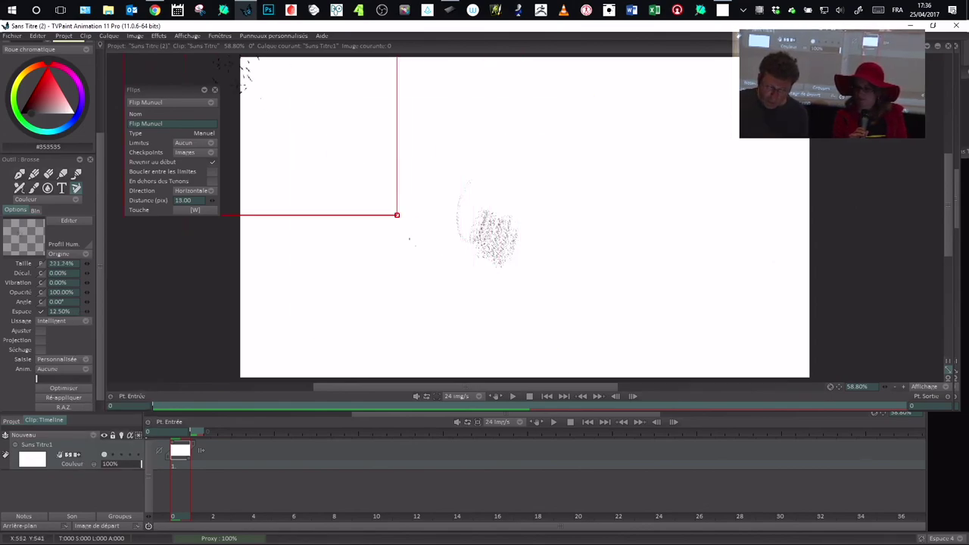
{"action": "mouse_move", "coordinate": [410, 199]}
{"action": "left_mouse_down"}
{"action": "mouse_move", "coordinate": [431, 226]}
{"action": "mouse_move", "coordinate": [464, 191]}
{"action": "left_mouse_up"}
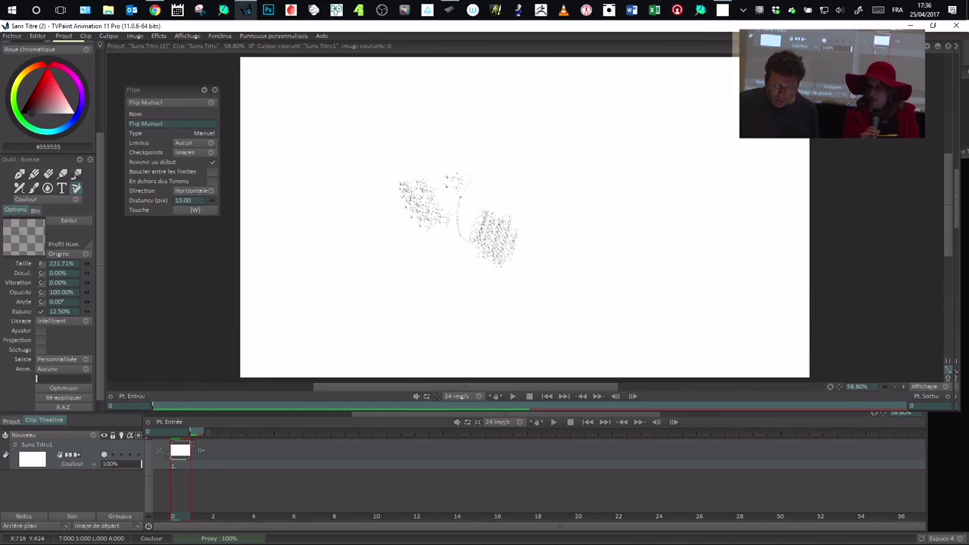
{"action": "mouse_move", "coordinate": [465, 237]}
{"action": "left_mouse_down", "text": "alt"}
{"action": "mouse_move", "coordinate": [538, 237]}
{"action": "mouse_move", "coordinate": [351, 221]}
{"action": "left_mouse_up", "text": "alt"}
{"action": "scroll", "coordinate": [492, 227], "scroll_direction": "down", "scroll_amount": 8}
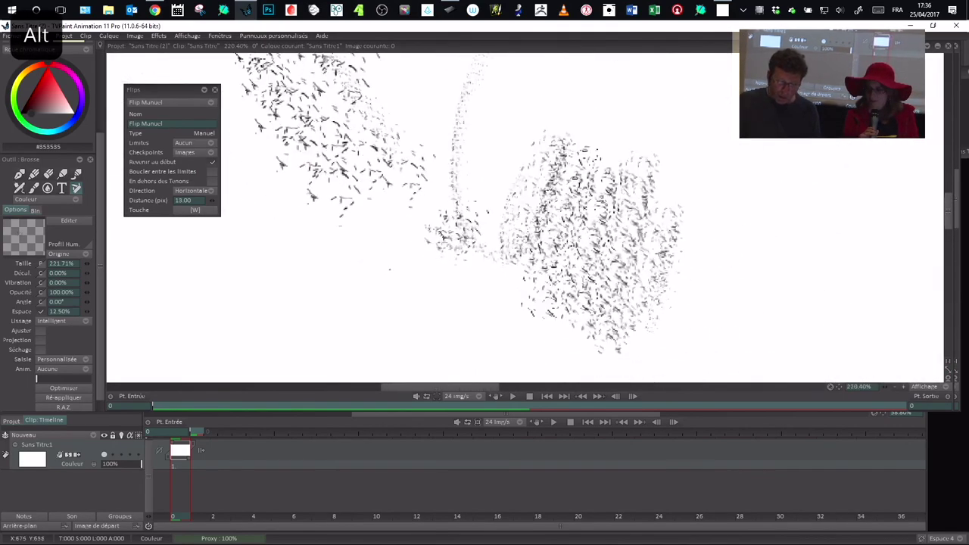
{"action": "left_click_drag", "start_coordinate": [455, 227], "coordinate": [621, 330], "text": "alt"}
{"action": "left_click_drag", "start_coordinate": [530, 250], "coordinate": [656, 336]}
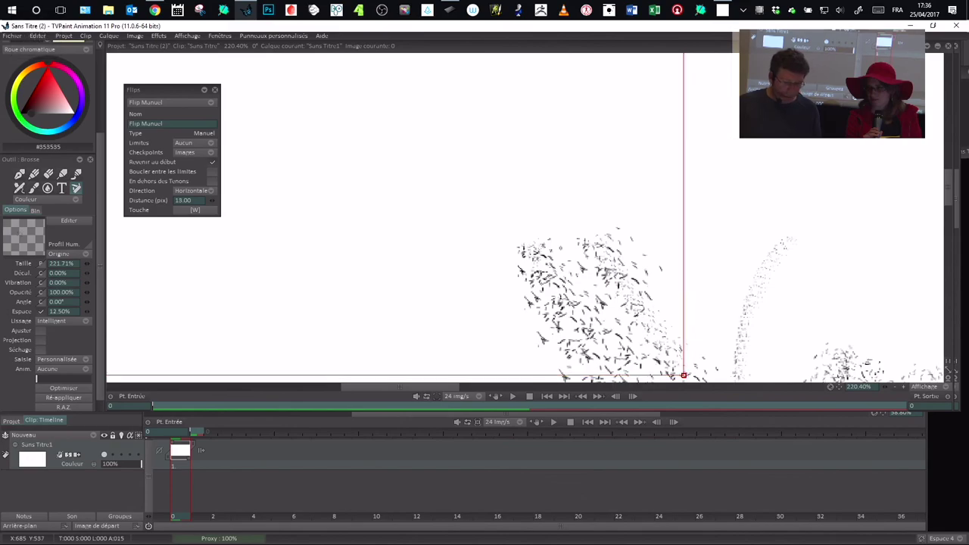
Reduce the custom brush size to 138.50%
{"action": "mouse_move", "coordinate": [428, 222]}
{"action": "left_mouse_down", "text": "alt"}
{"action": "mouse_move", "coordinate": [499, 249]}
{"action": "mouse_move", "coordinate": [522, 277]}
{"action": "mouse_move", "coordinate": [753, 379]}
{"action": "mouse_move", "coordinate": [759, 369]}
{"action": "mouse_move", "coordinate": [541, 175]}
{"action": "mouse_move", "coordinate": [730, 340]}
{"action": "mouse_move", "coordinate": [589, 219]}
{"action": "mouse_move", "coordinate": [589, 263]}
{"action": "left_mouse_up", "text": "alt"}
{"action": "scroll", "coordinate": [499, 249], "scroll_direction": "up", "scroll_amount": 3, "text": "alt"}
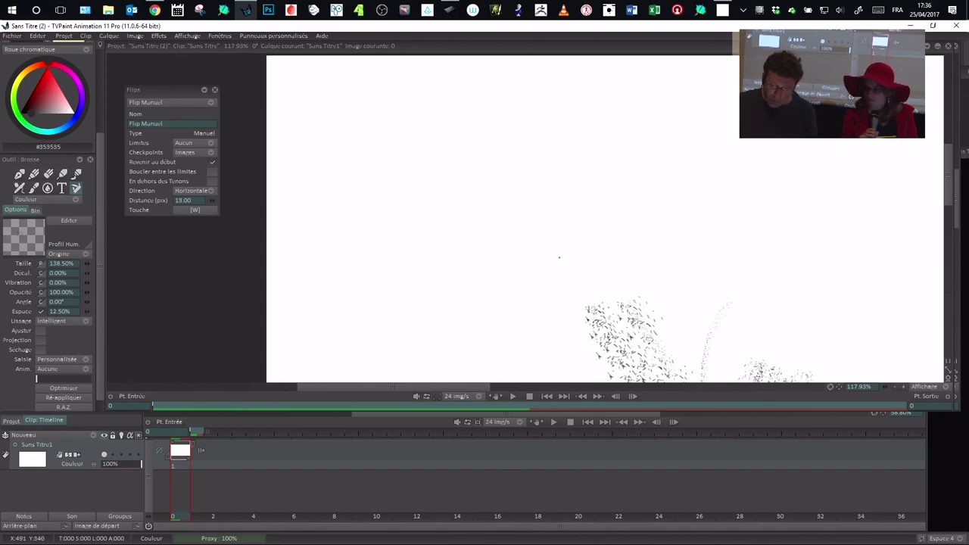
Switch to the airbrush and try out its size over an empty area of the canvas
{"action": "left_click", "coordinate": [21, 188]}
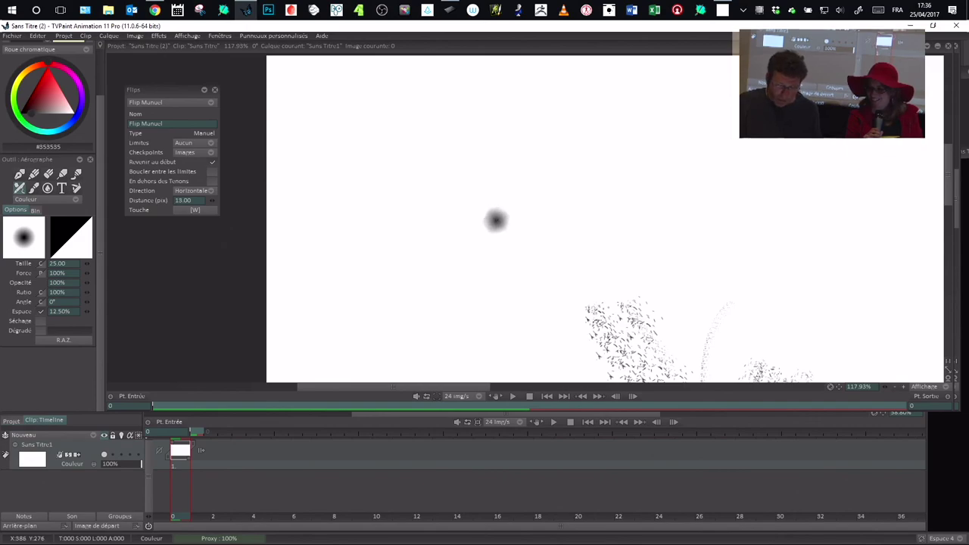
{"action": "scroll", "coordinate": [498, 220], "scroll_direction": "up", "scroll_amount": 5}
{"action": "scroll", "coordinate": [500, 220], "scroll_direction": "down", "scroll_amount": 10}
{"action": "left_click_drag", "start_coordinate": [499, 220], "coordinate": [501, 221]}
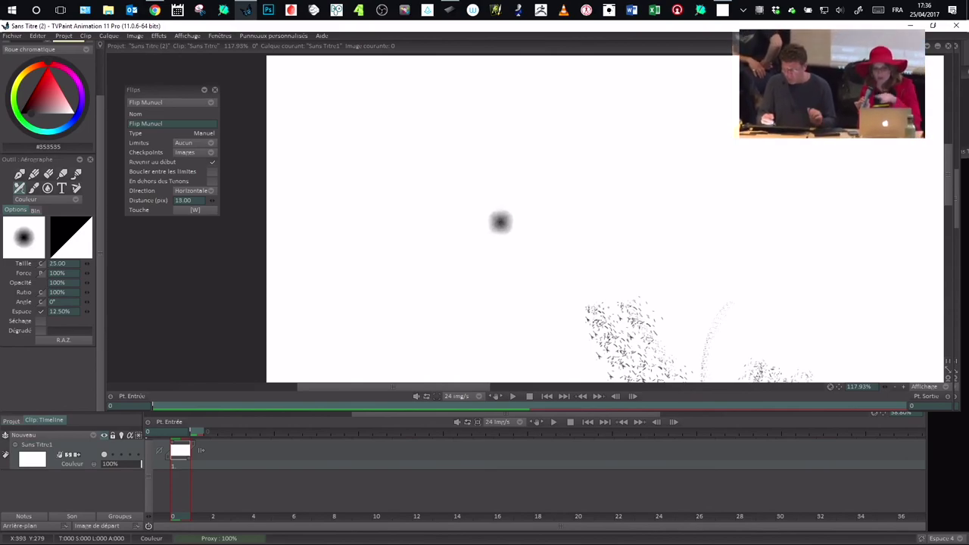
Open the Wacom tablet properties and examine the Touch Ring's Rotation and Diamètre de la forme assignments for TVPaint
{"action": "left_click", "coordinate": [451, 10]}
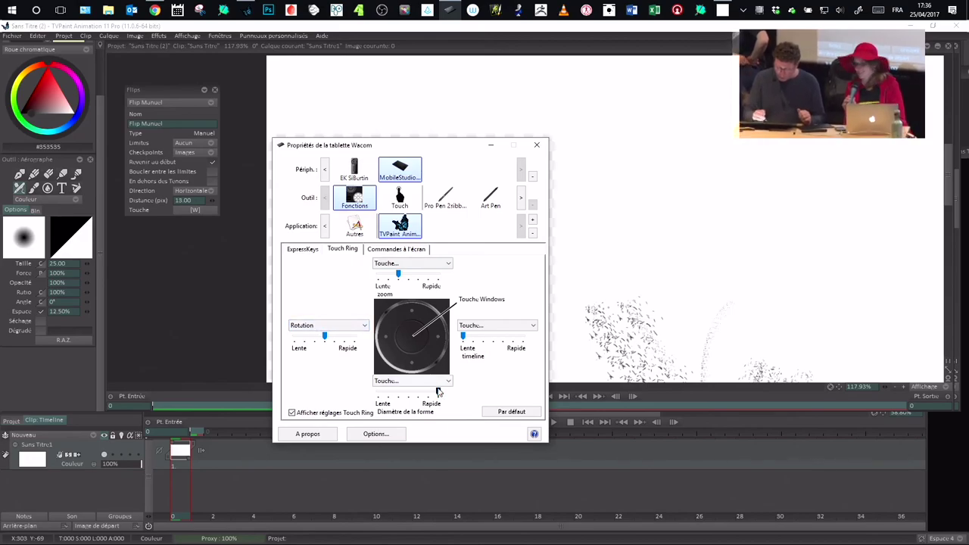
{"action": "left_click", "coordinate": [341, 326]}
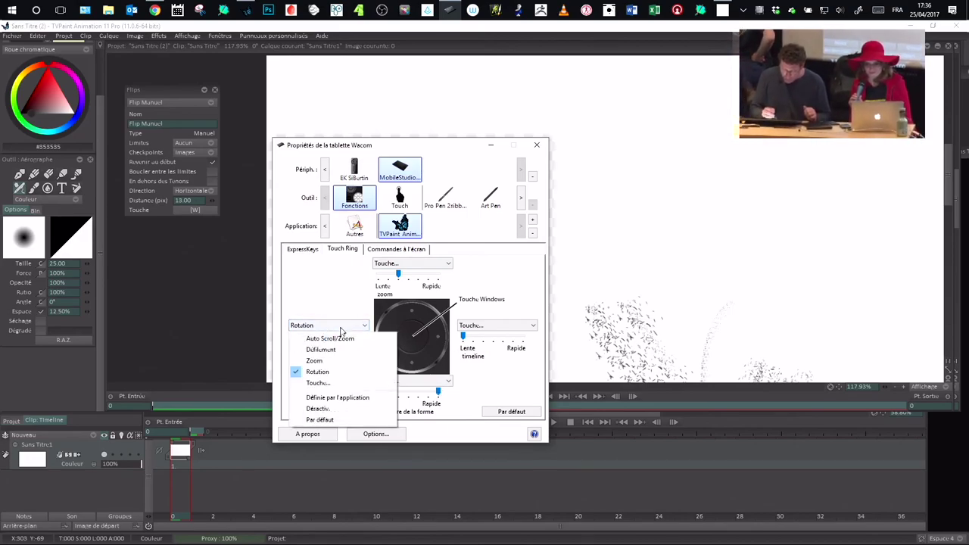
{"action": "left_click", "coordinate": [333, 372]}
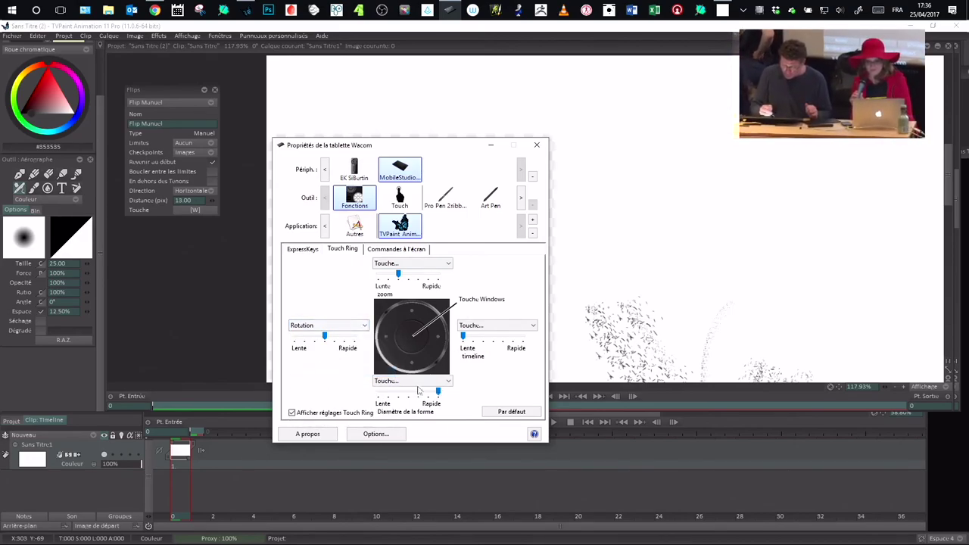
{"action": "left_click", "coordinate": [419, 384]}
{"action": "left_click", "coordinate": [413, 438]}
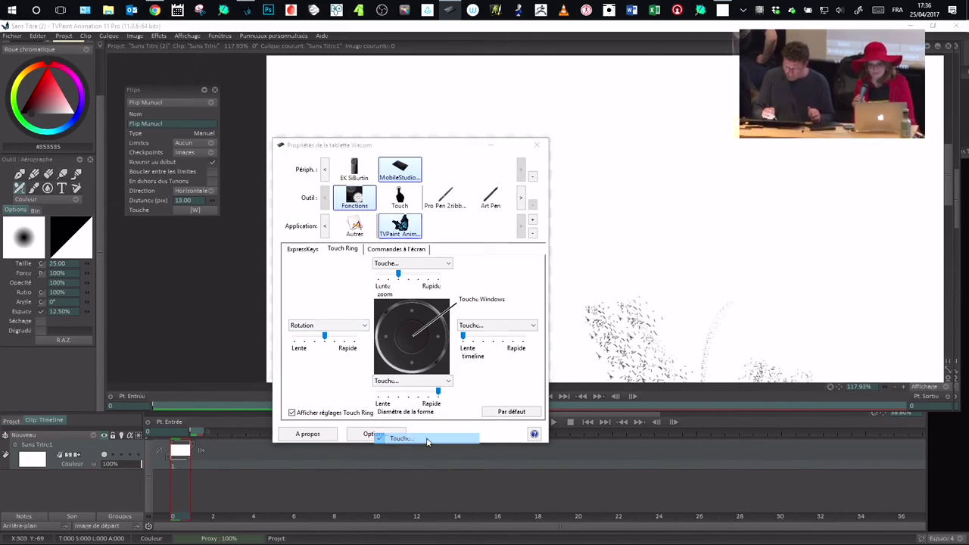
{"action": "left_click", "coordinate": [397, 293]}
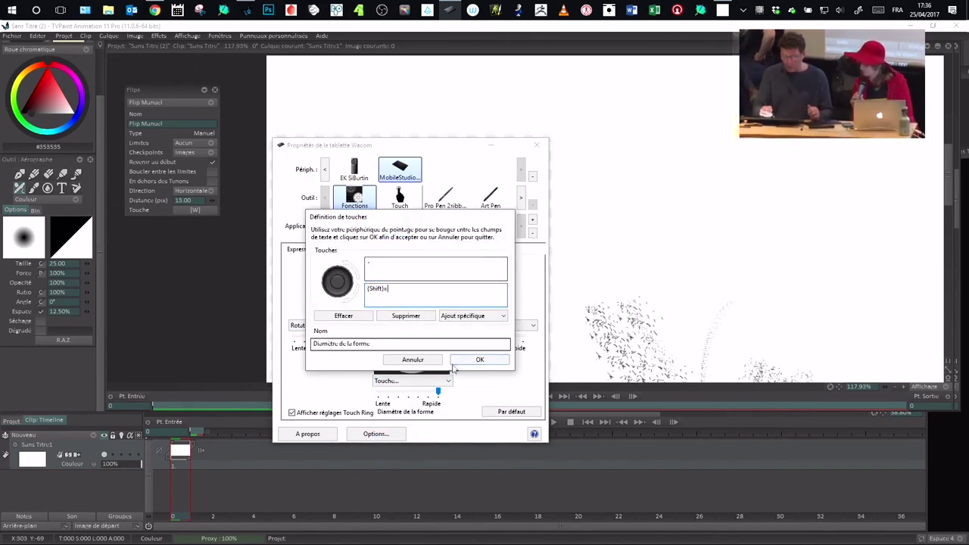
{"action": "left_click", "coordinate": [463, 361]}
View the tablet's on-screen control panels and their key assignments, and return to the TVPaint canvas
{"action": "mouse_move", "coordinate": [414, 150]}
{"action": "left_mouse_down"}
{"action": "mouse_move", "coordinate": [450, 150]}
{"action": "mouse_move", "coordinate": [422, 160]}
{"action": "left_mouse_up"}
{"action": "left_click", "coordinate": [420, 263]}
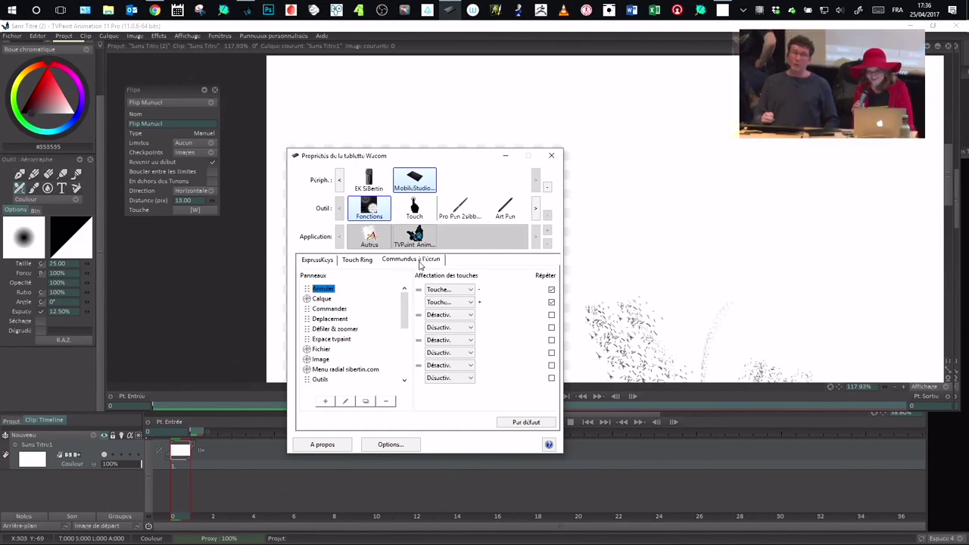
{"action": "left_click_drag", "start_coordinate": [434, 160], "coordinate": [464, 160]}
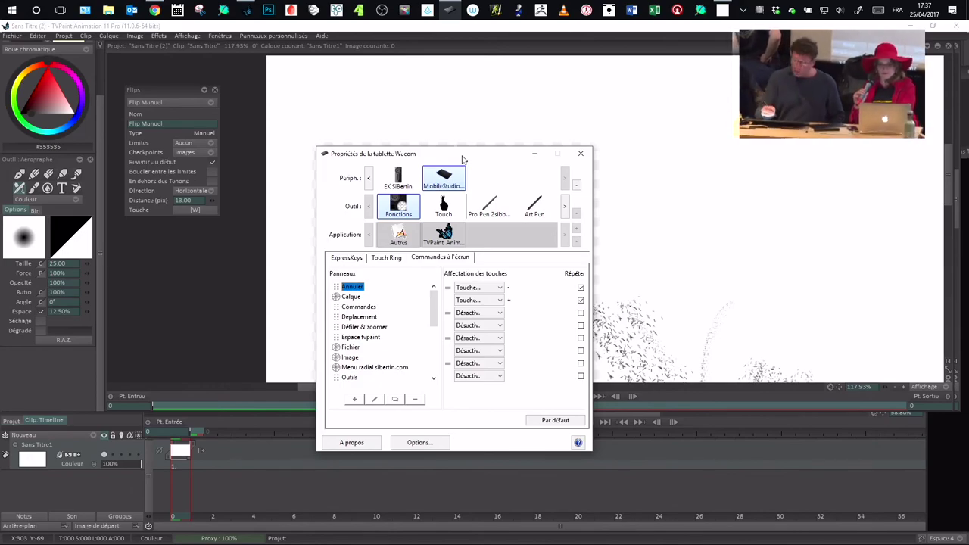
{"action": "mouse_move", "coordinate": [460, 158]}
{"action": "left_mouse_down"}
{"action": "mouse_move", "coordinate": [501, 172]}
{"action": "mouse_move", "coordinate": [467, 221]}
{"action": "mouse_move", "coordinate": [478, 268]}
{"action": "left_mouse_up"}
{"action": "left_click", "coordinate": [489, 229]}
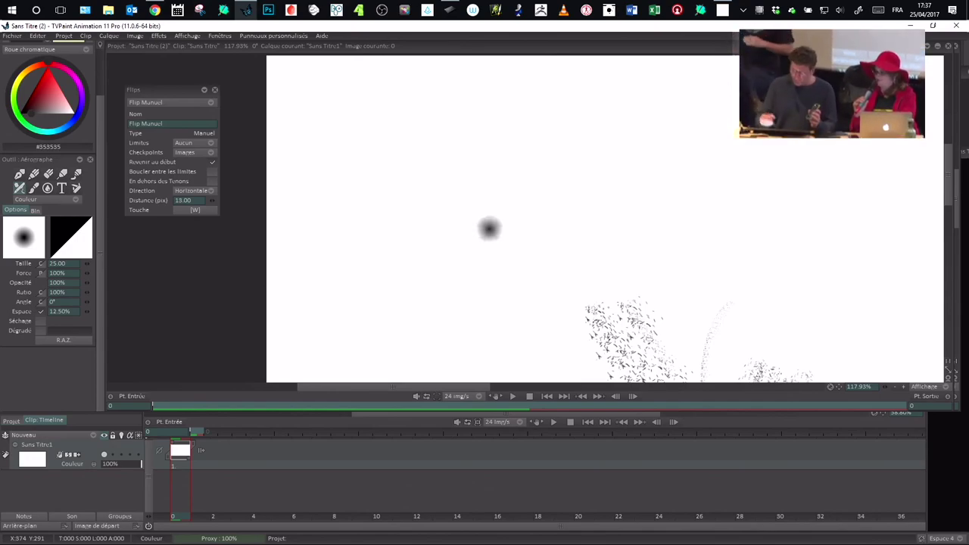
Try the manual flip and view the test scribbles at different zoom levels
{"action": "key", "text": "w"}
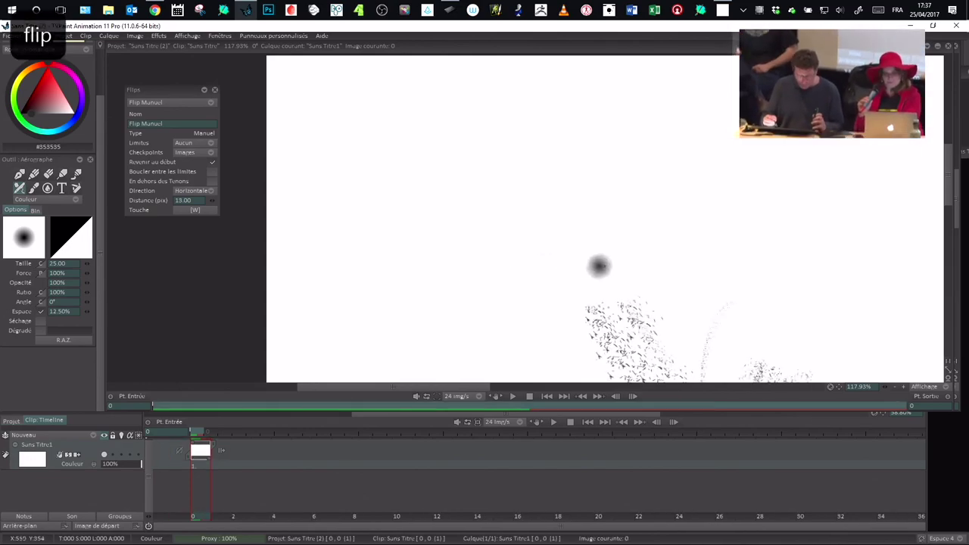
{"action": "scroll", "coordinate": [623, 256], "scroll_direction": "down", "scroll_amount": 6}
{"action": "left_click_drag", "start_coordinate": [644, 262], "coordinate": [546, 224]}
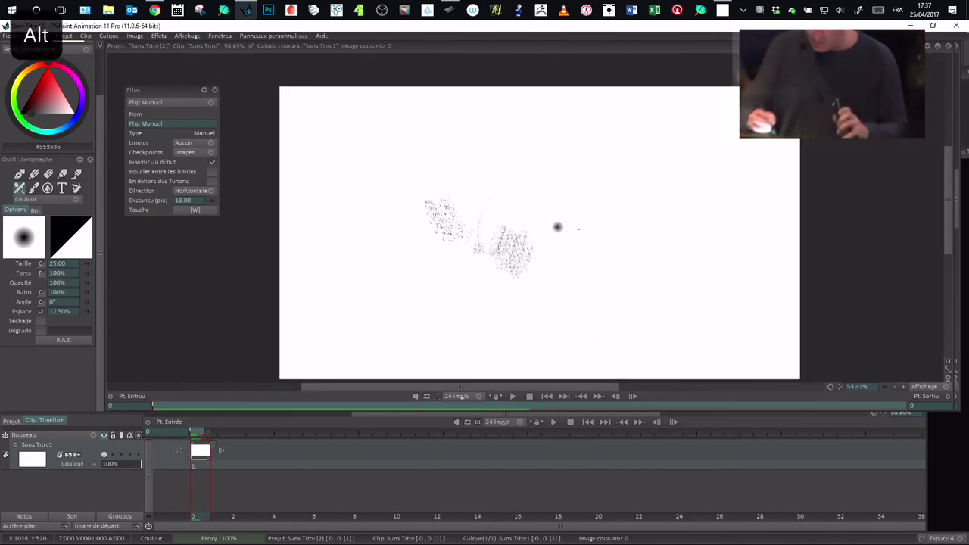
{"action": "scroll", "coordinate": [556, 225], "scroll_direction": "up", "scroll_amount": 2}
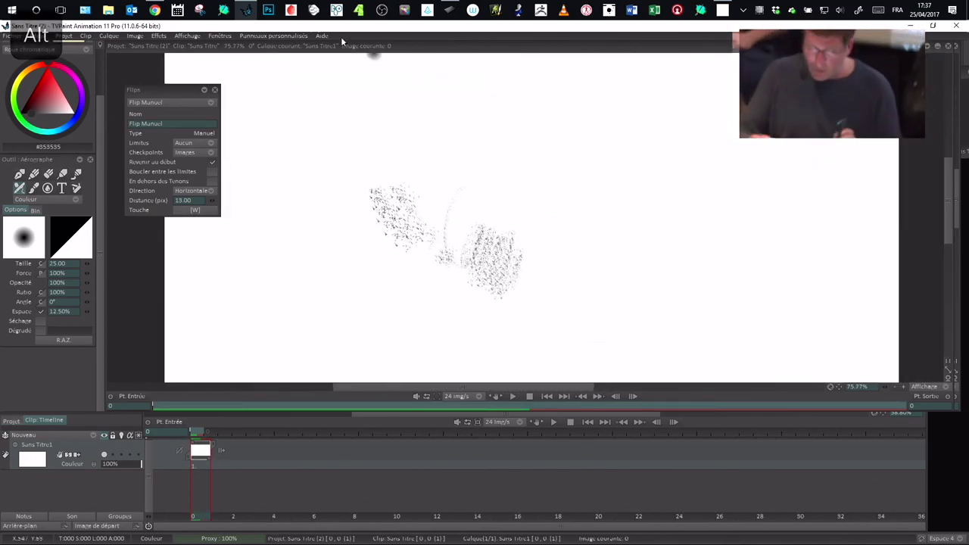
Open the Wacom tablet properties and view the ExpressKey remote's on-screen control panels
{"action": "left_click", "coordinate": [454, 12]}
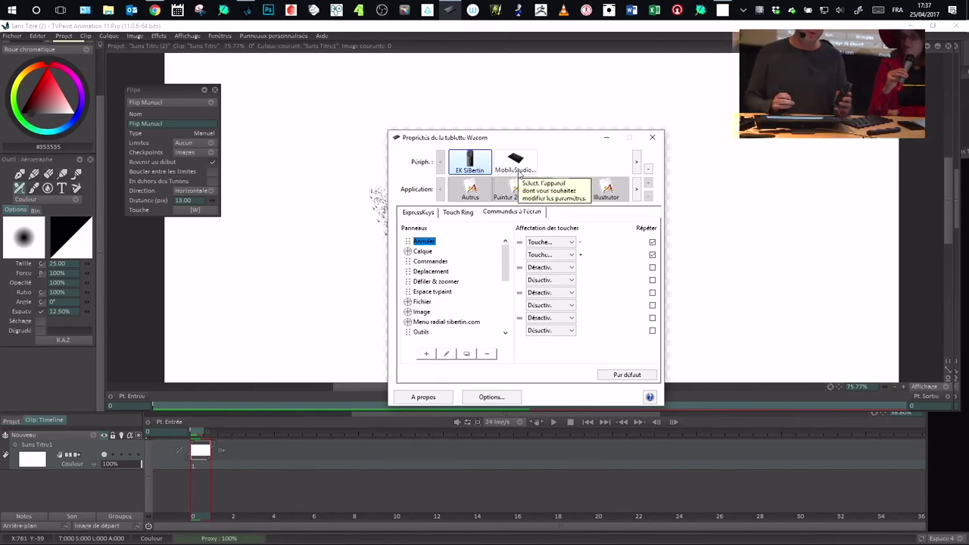
{"action": "left_click_drag", "start_coordinate": [506, 143], "coordinate": [532, 142]}
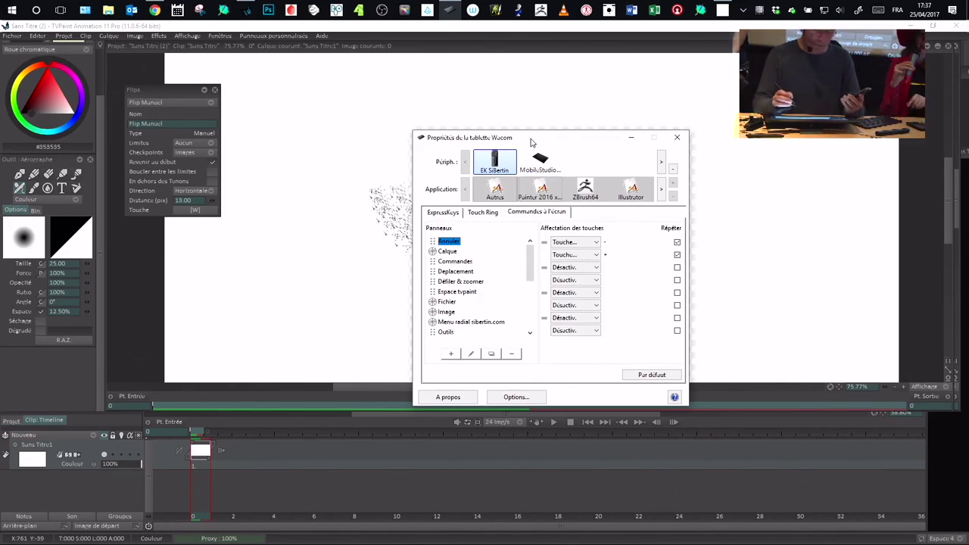
{"action": "left_click_drag", "start_coordinate": [552, 145], "coordinate": [580, 149]}
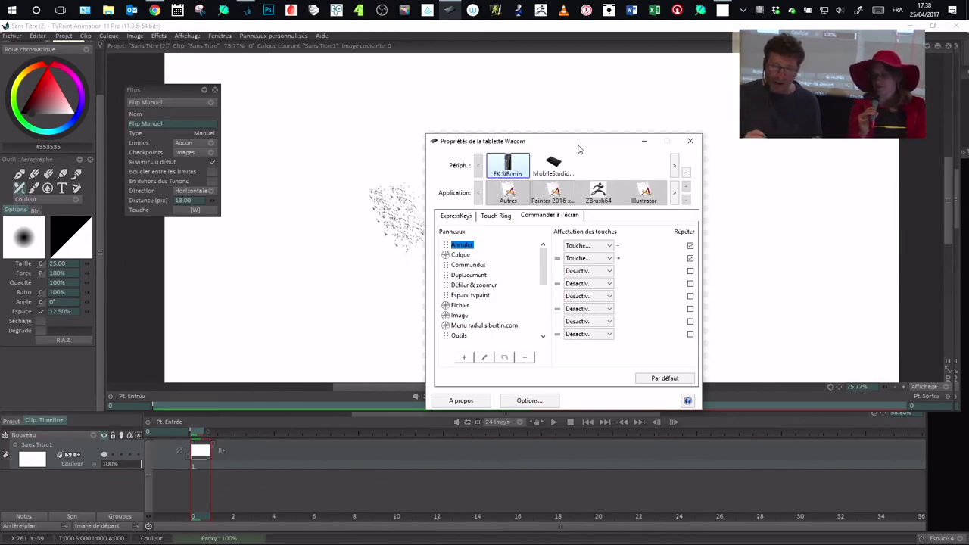
Switch to Wacom Desktop Center and view the local backup save dialog for the device settings, then dismiss it without saving
{"action": "left_click", "coordinate": [473, 11]}
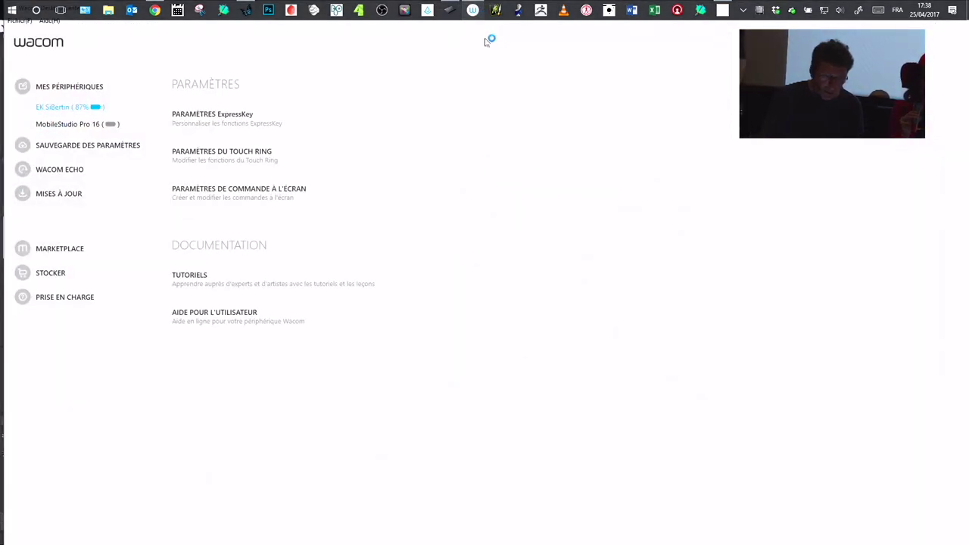
{"action": "left_click", "coordinate": [97, 148]}
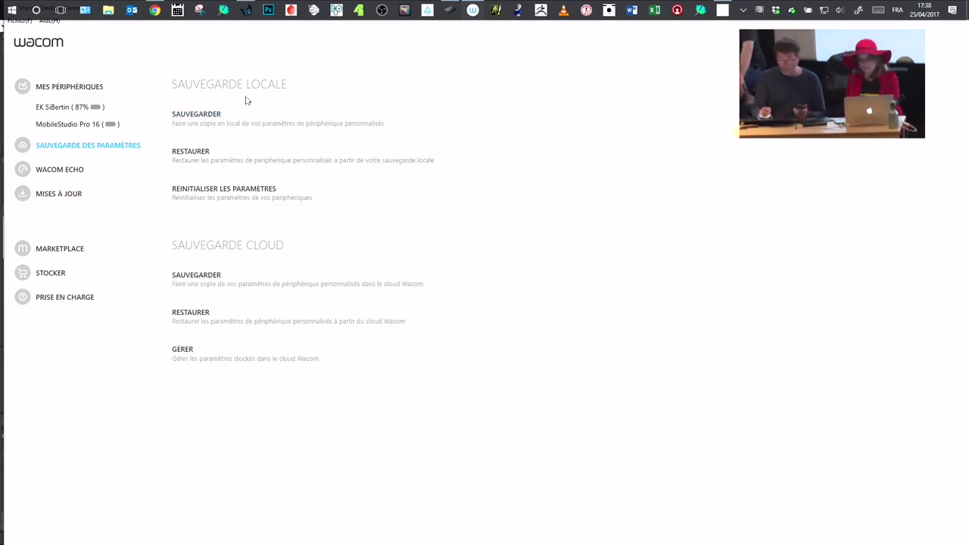
{"action": "left_click", "coordinate": [210, 117]}
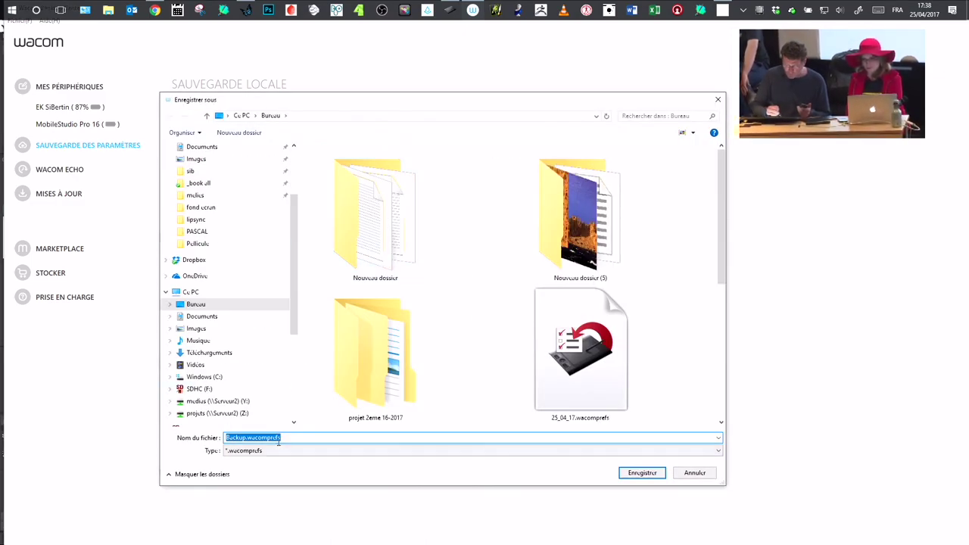
{"action": "left_click", "coordinate": [678, 476]}
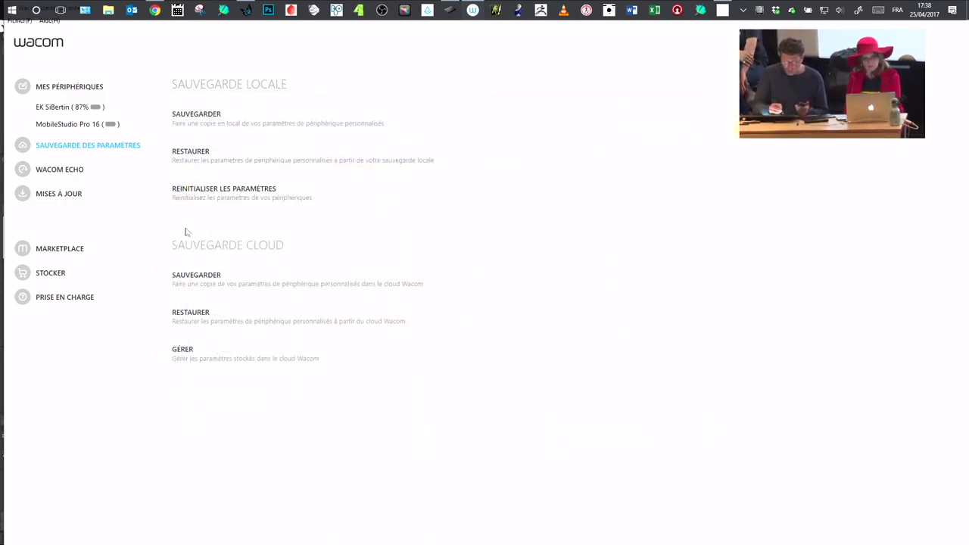
Try to back up the device settings to the Wacom cloud through the browser sign-in, and return to Wacom Desktop Center
{"action": "left_click", "coordinate": [211, 278]}
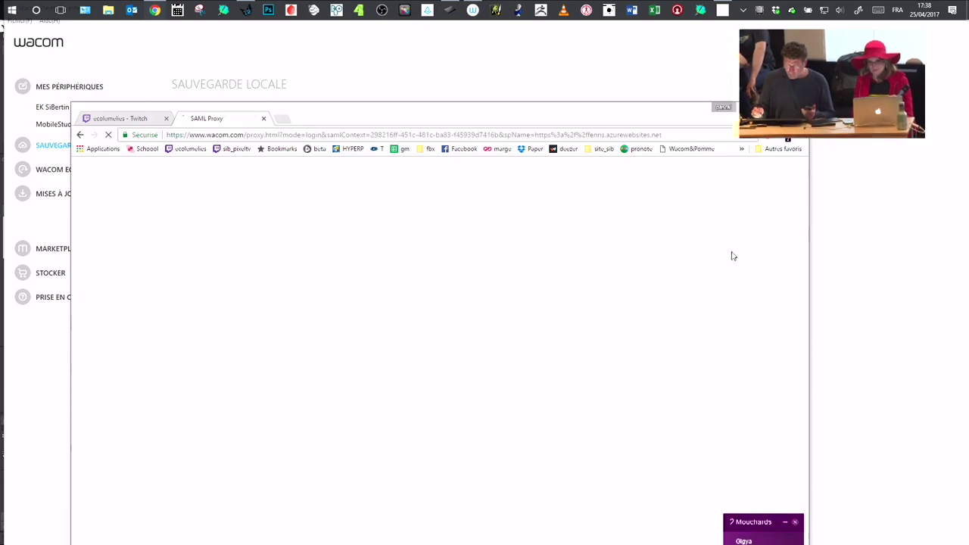
{"action": "left_click_drag", "start_coordinate": [650, 116], "coordinate": [633, 114]}
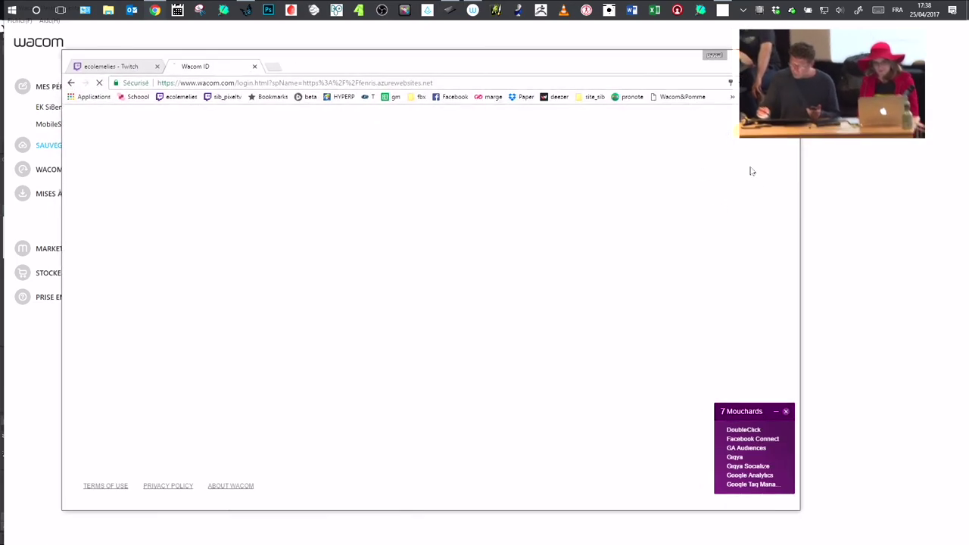
{"action": "key", "text": "Return"}
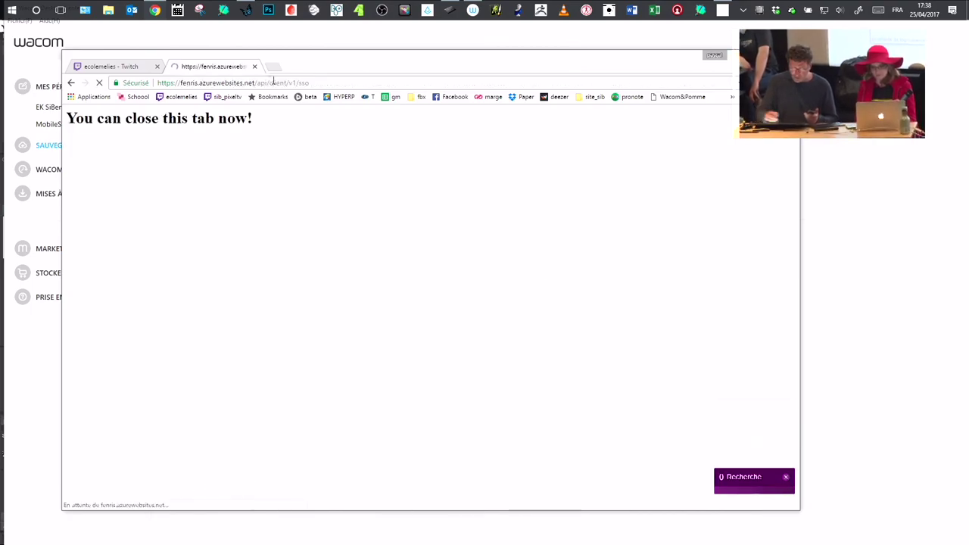
{"action": "left_click", "coordinate": [254, 67]}
{"action": "left_click", "coordinate": [817, 141]}
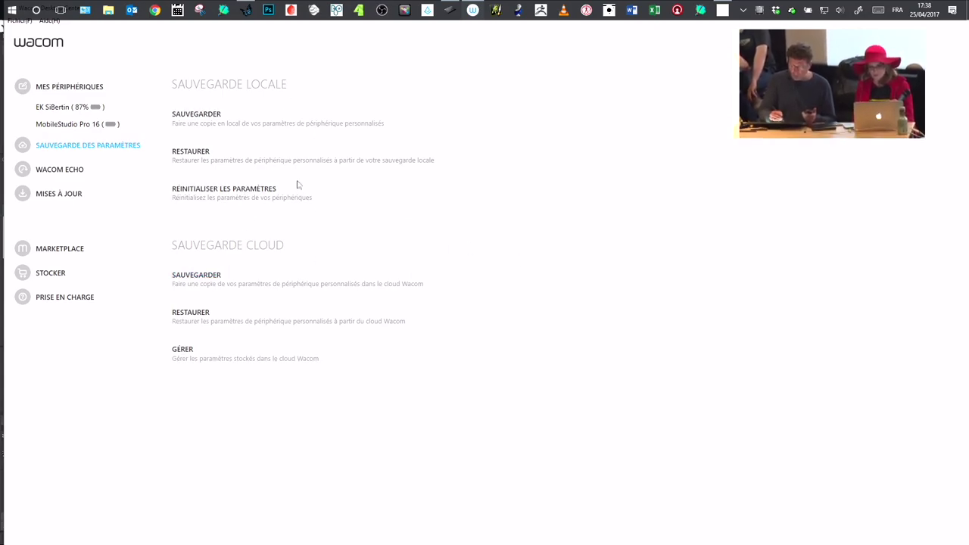
{"action": "left_click", "coordinate": [387, 303]}
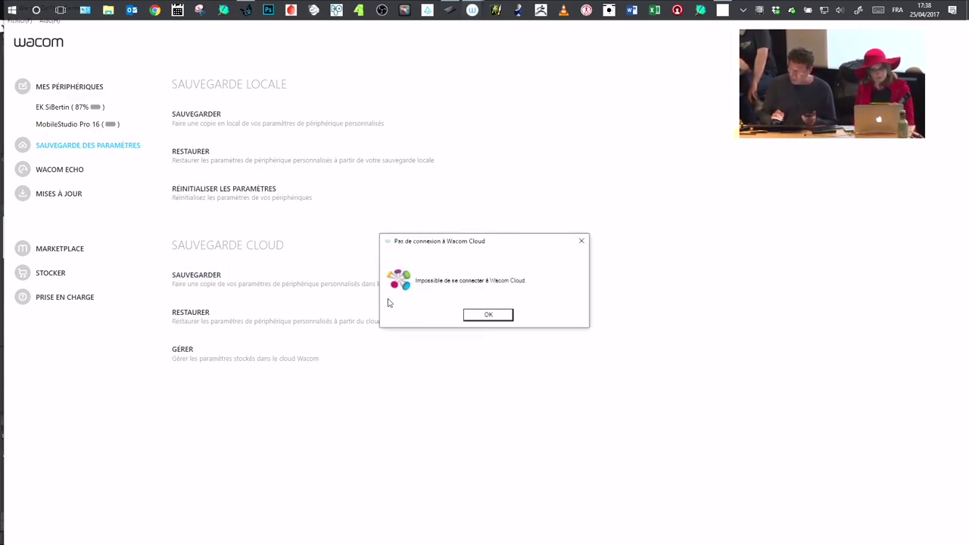
{"action": "left_click", "coordinate": [496, 318]}
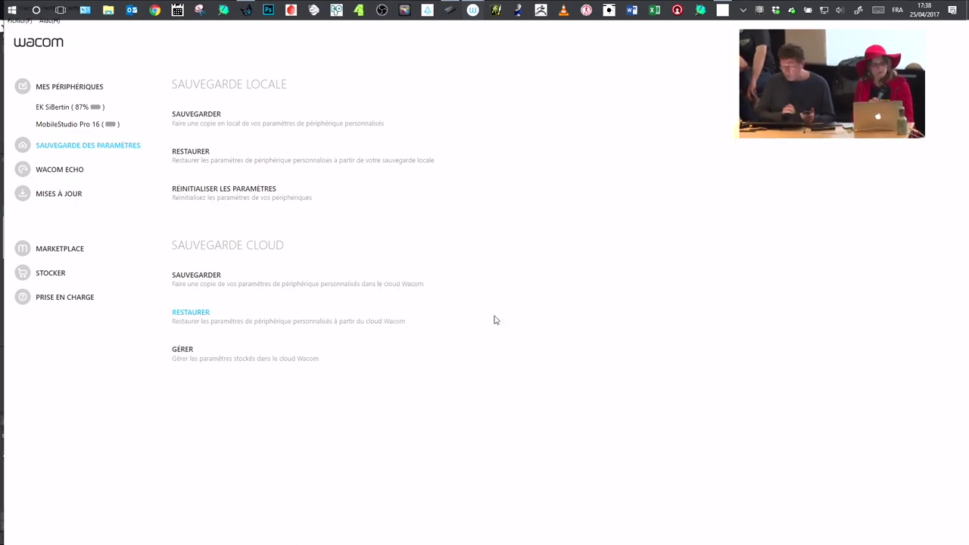
View the Wacom Echo file-backup settings and look through the folders and drives in File Explorer
{"action": "left_click", "coordinate": [73, 172]}
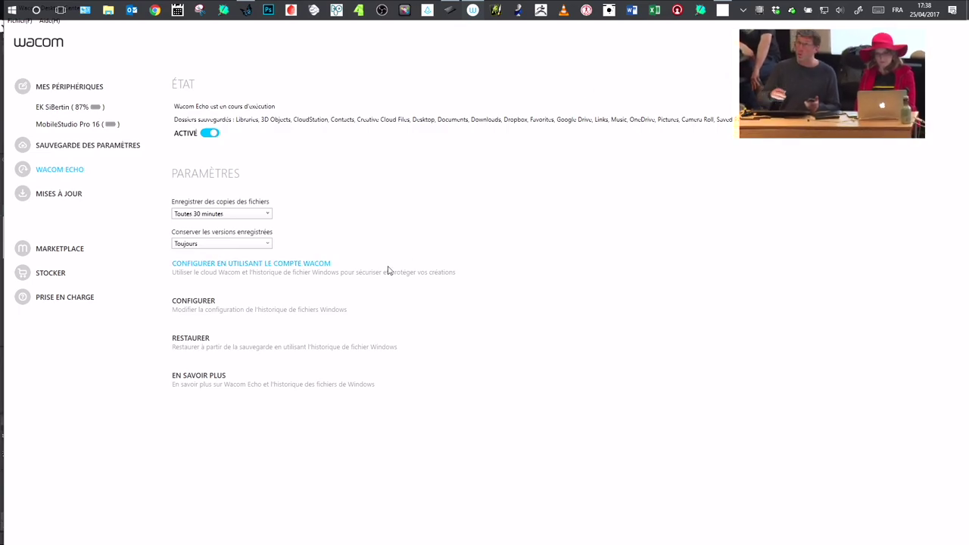
{"action": "left_click", "coordinate": [109, 10]}
{"action": "left_click_drag", "start_coordinate": [331, 183], "coordinate": [339, 102]}
{"action": "left_click_drag", "start_coordinate": [290, 283], "coordinate": [292, 354]}
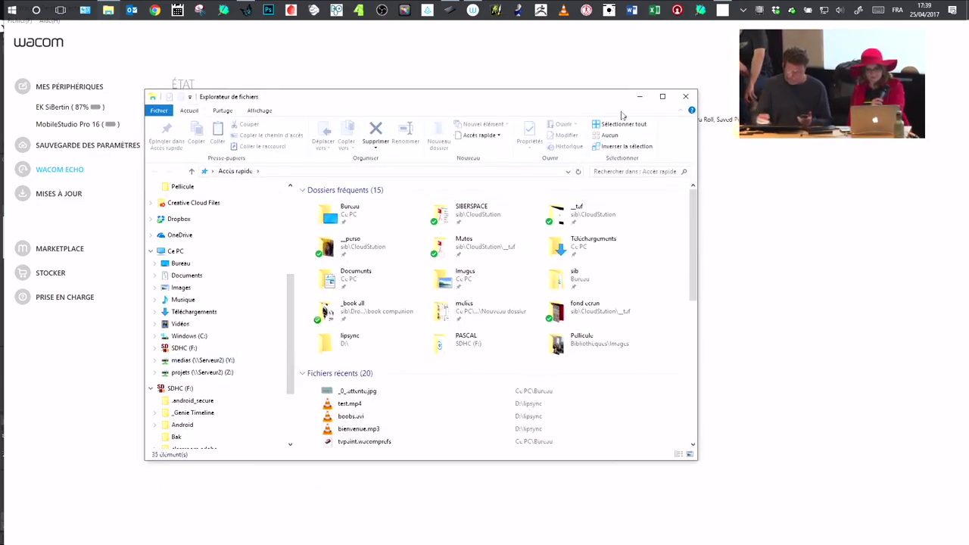
{"action": "left_click_drag", "start_coordinate": [621, 107], "coordinate": [617, 177]}
{"action": "left_click", "coordinate": [660, 86]}
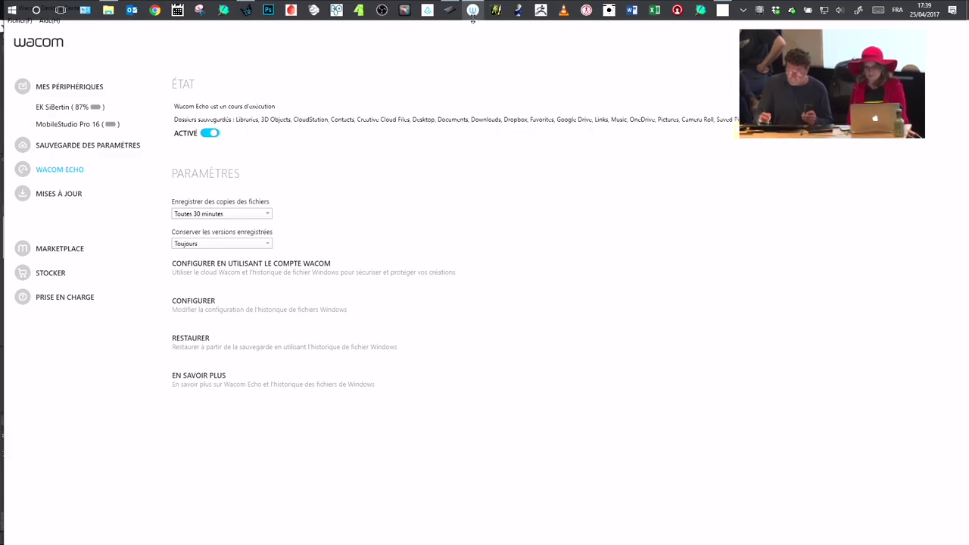
Open the ExpressKey remote's settings and examine its ExpressKeys, Touch Ring and on-screen control assignments
{"action": "left_click", "coordinate": [87, 107]}
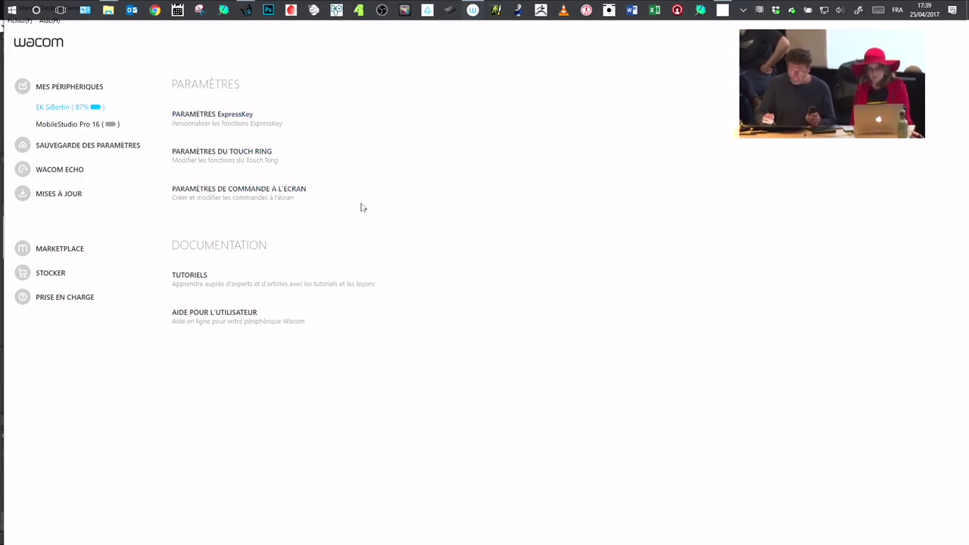
{"action": "left_click", "coordinate": [223, 118]}
{"action": "left_click_drag", "start_coordinate": [577, 154], "coordinate": [429, 132]}
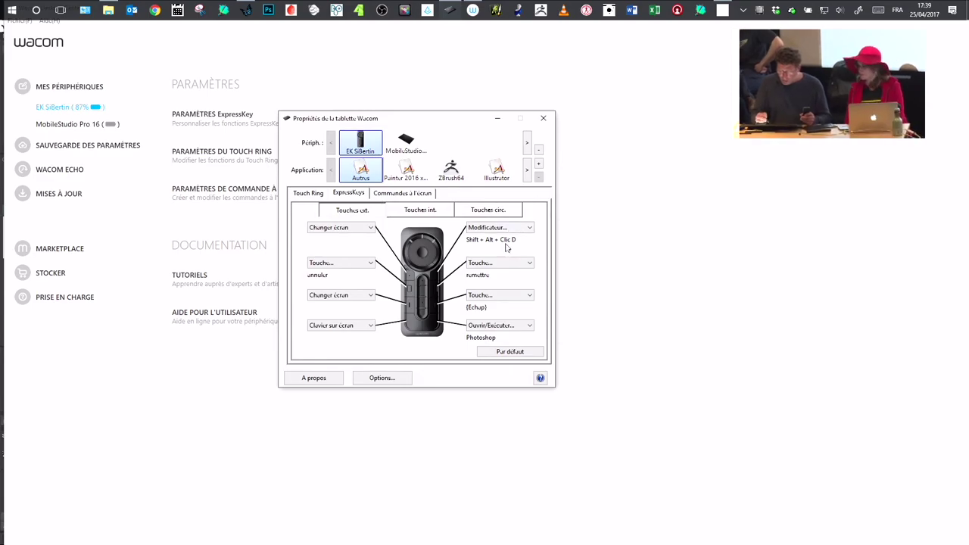
{"action": "left_click", "coordinate": [405, 215]}
{"action": "left_click", "coordinate": [318, 194]}
{"action": "left_click", "coordinate": [350, 194]}
{"action": "left_click", "coordinate": [388, 195]}
{"action": "left_click_drag", "start_coordinate": [420, 123], "coordinate": [454, 134]}
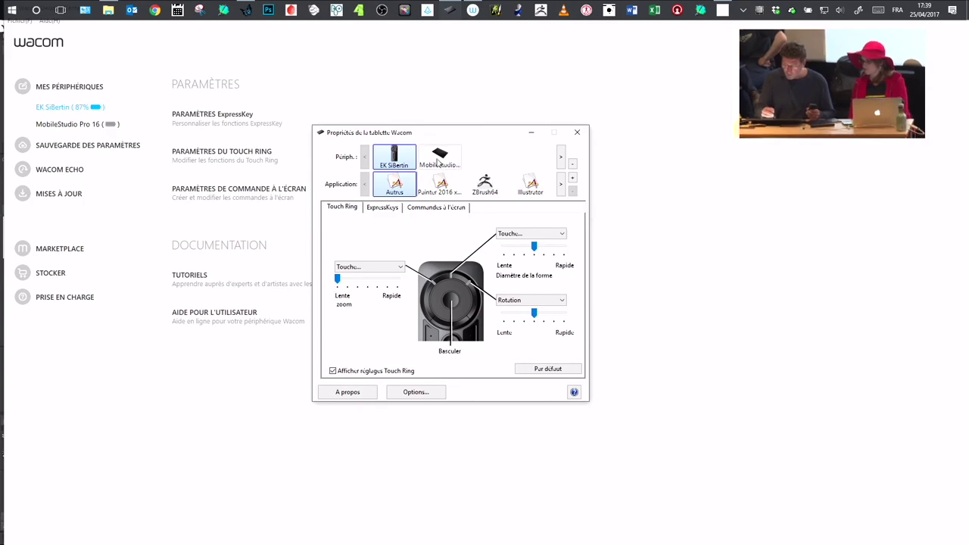
{"action": "left_click", "coordinate": [383, 209]}
Examine the MobileStudio Pro's pen settings and the ExpressKeys assigned under its Fonctions tool
{"action": "left_click", "coordinate": [440, 156]}
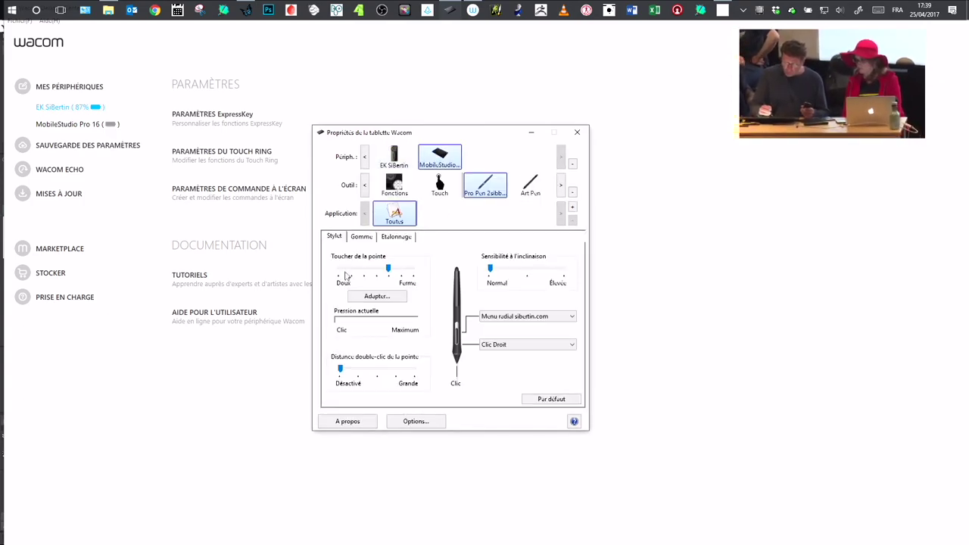
{"action": "left_click", "coordinate": [395, 189]}
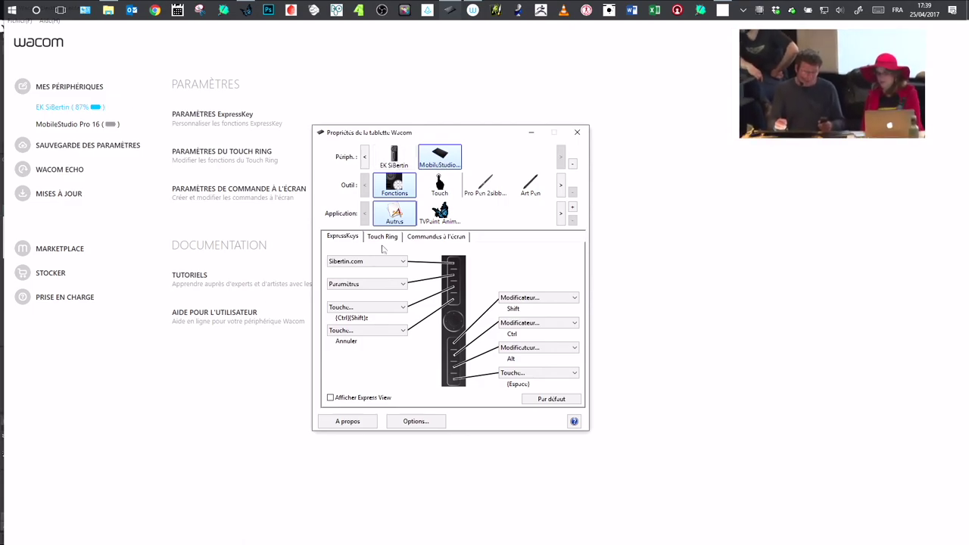
{"action": "left_click_drag", "start_coordinate": [431, 138], "coordinate": [446, 142]}
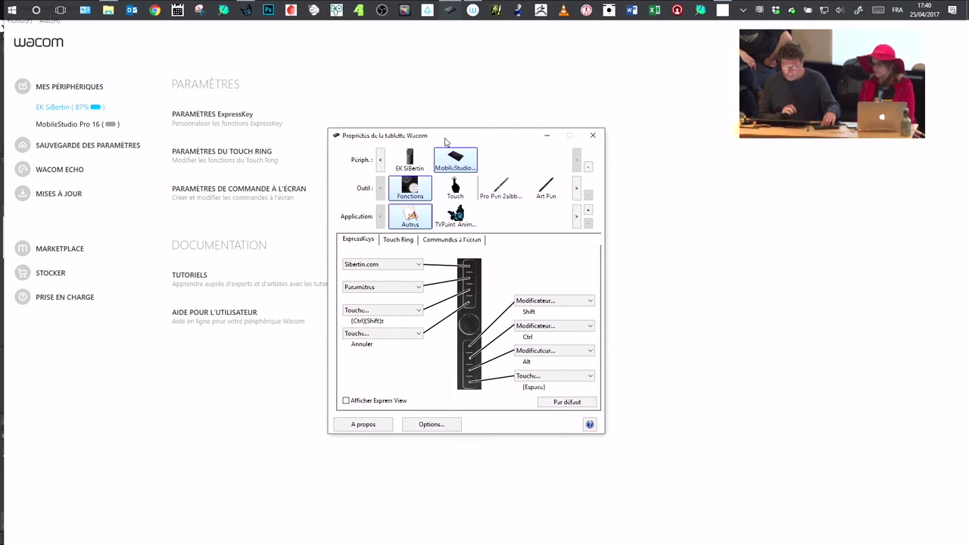
{"action": "left_click_drag", "start_coordinate": [447, 141], "coordinate": [468, 146]}
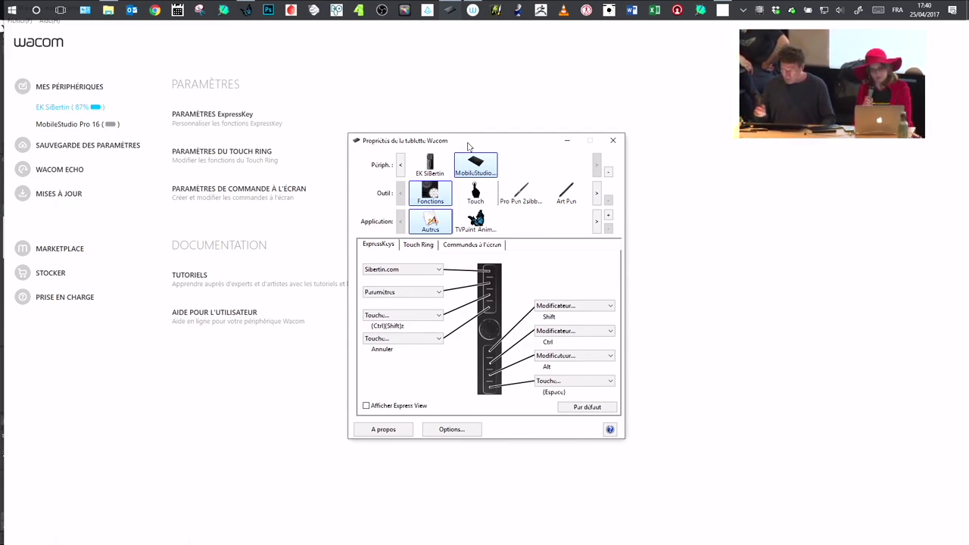
Reopen the tablet properties to view the MobileStudio Pro's on-screen control panels, and return to TVPaint
{"action": "key", "text": "alt+F4"}
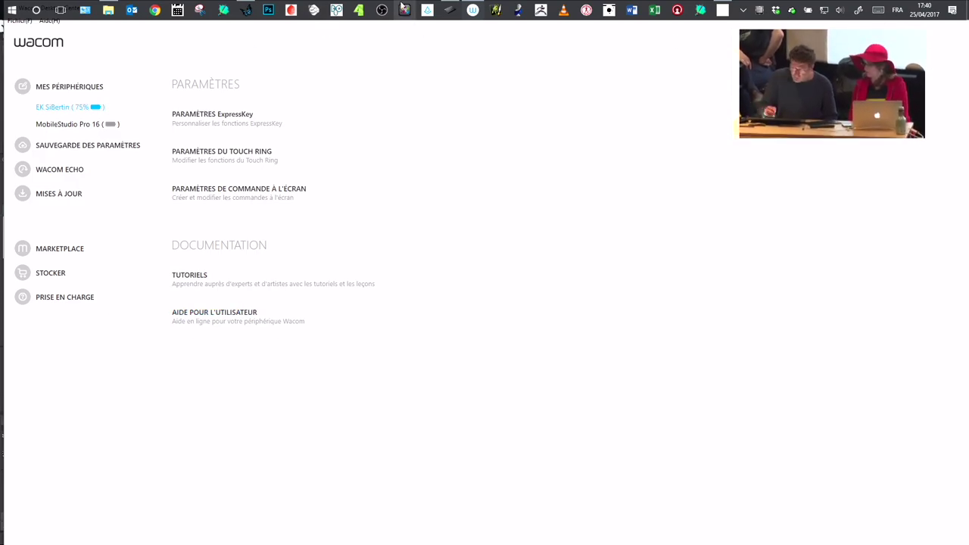
{"action": "left_click", "coordinate": [449, 9]}
{"action": "left_click_drag", "start_coordinate": [522, 147], "coordinate": [445, 135]}
{"action": "left_click", "coordinate": [409, 236]}
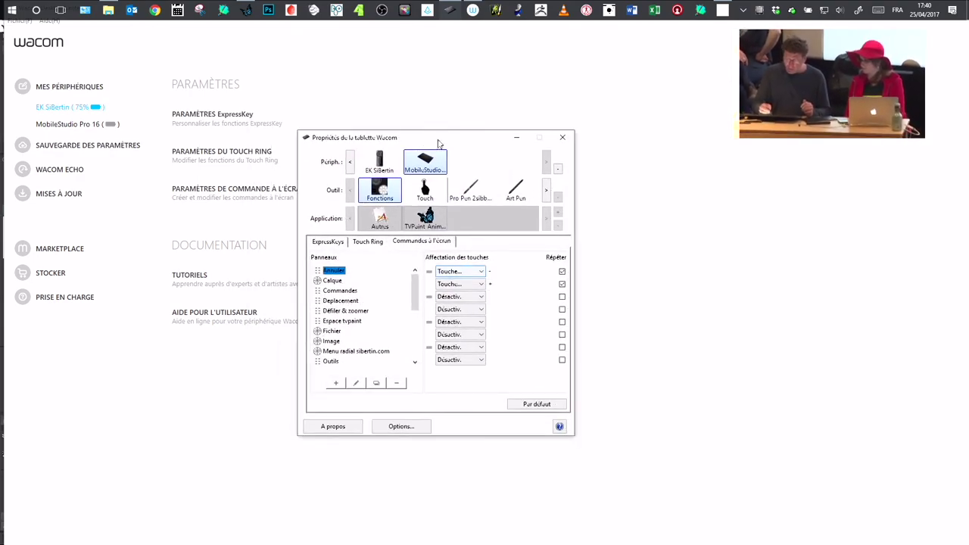
{"action": "left_click_drag", "start_coordinate": [439, 139], "coordinate": [445, 140]}
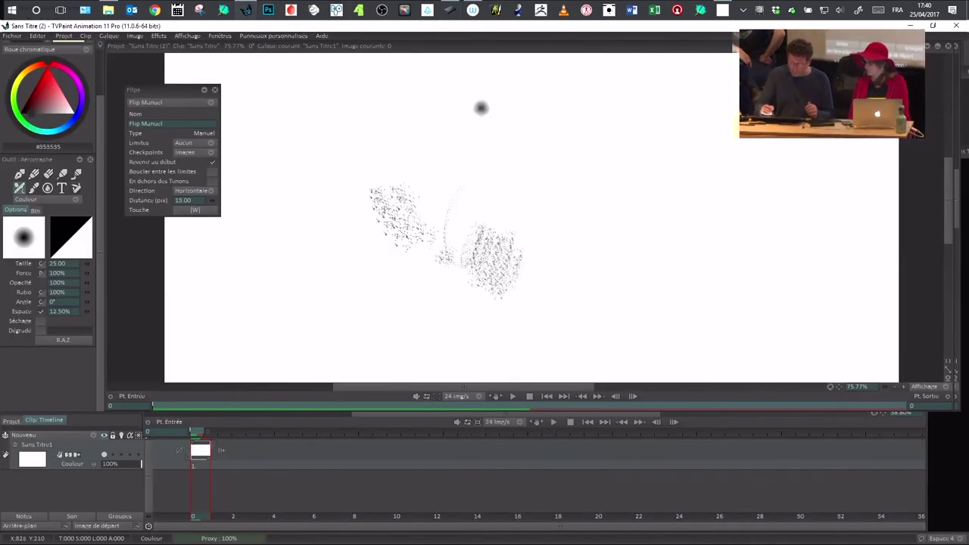
Show the TVPaint workspaces Espace 1 and Espace 2, and return to Espace 4
{"action": "left_click", "coordinate": [943, 539]}
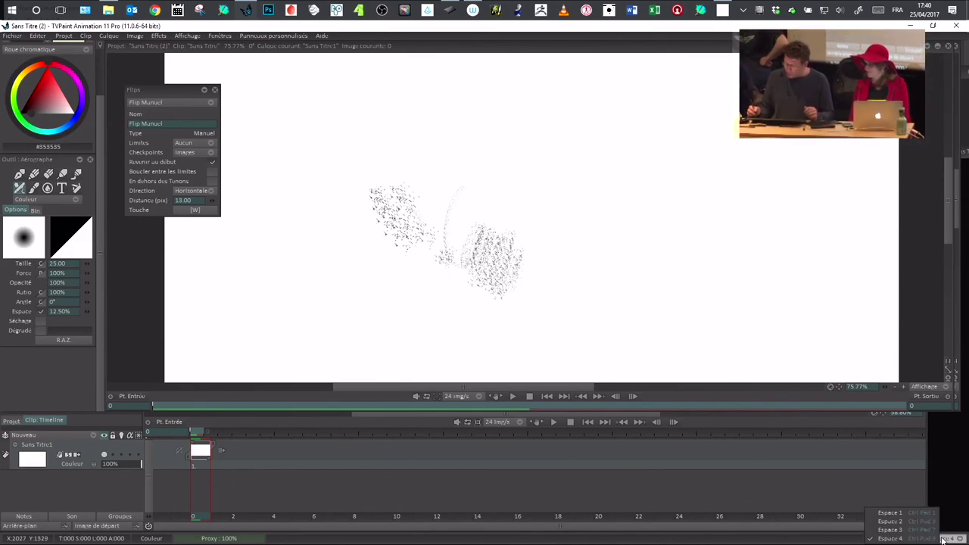
{"action": "left_click", "coordinate": [895, 514]}
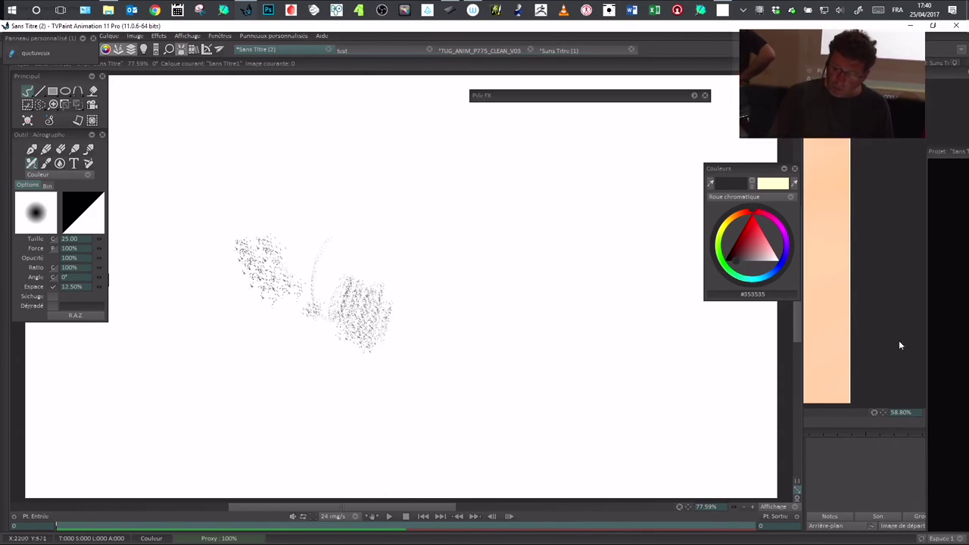
{"action": "left_click", "coordinate": [943, 538]}
{"action": "left_click", "coordinate": [909, 522]}
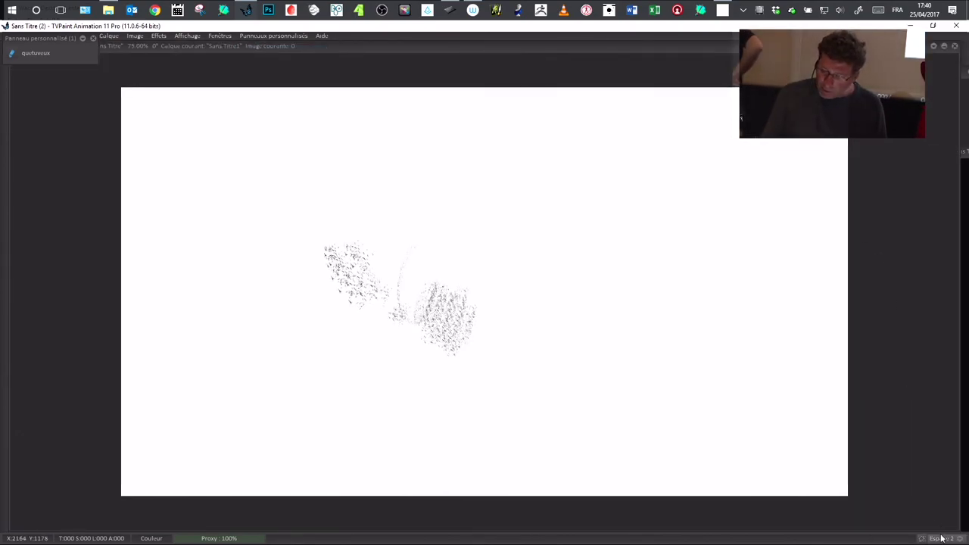
{"action": "left_click", "coordinate": [942, 538]}
{"action": "left_click", "coordinate": [912, 537]}
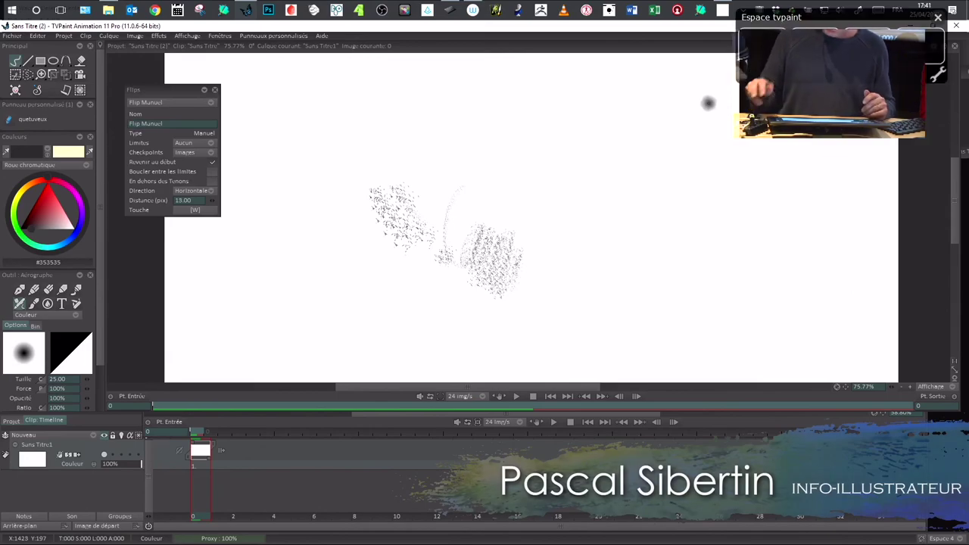
Reposition the Espace tvpaint on-screen panel and use its buttons to cycle through workspaces 1 to 4
{"action": "left_click_drag", "start_coordinate": [802, 23], "coordinate": [768, 52]}
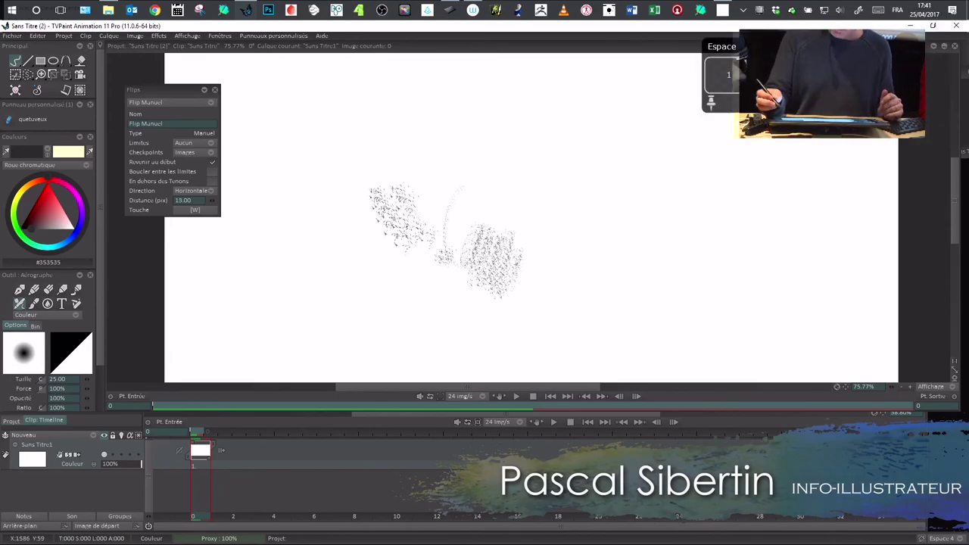
{"action": "left_click", "coordinate": [727, 77]}
{"action": "left_click", "coordinate": [779, 75]}
{"action": "left_click", "coordinate": [829, 75]}
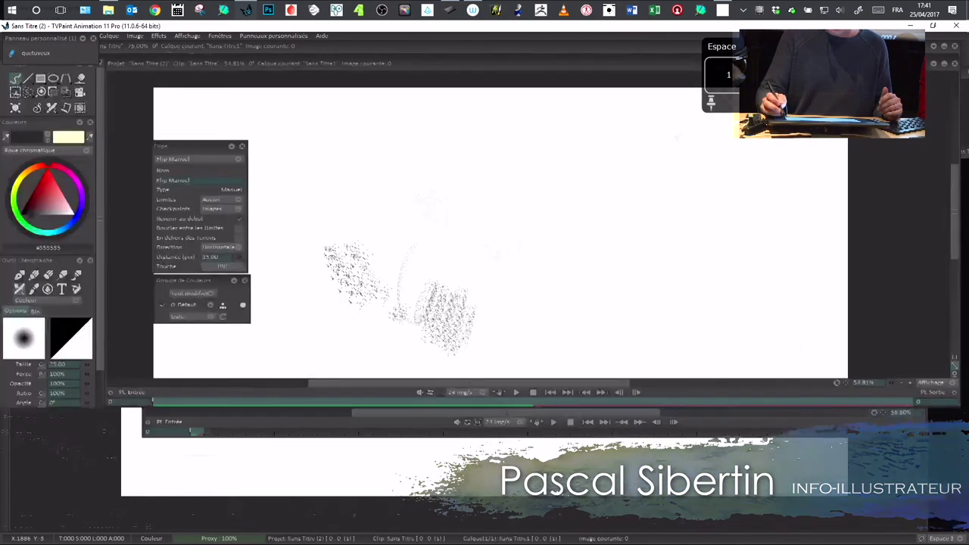
{"action": "left_click", "coordinate": [879, 75]}
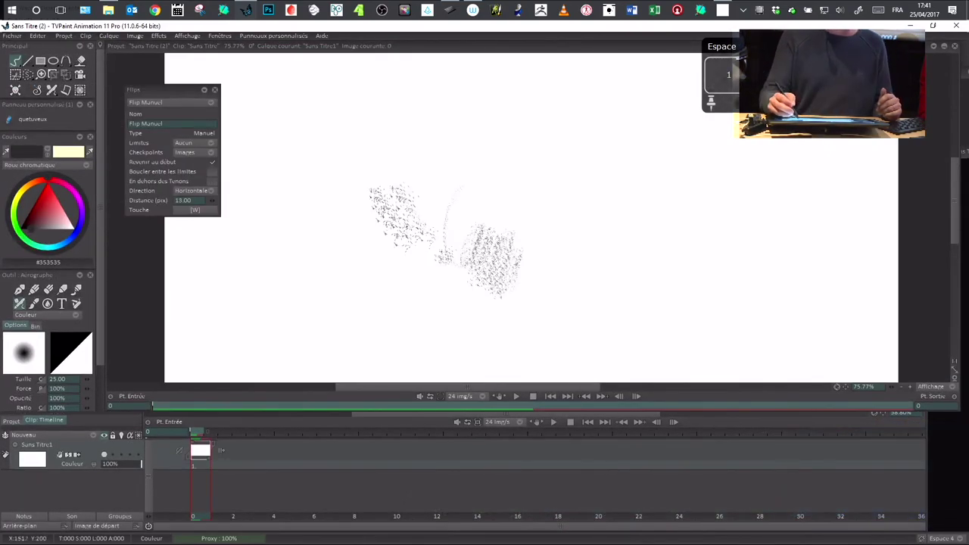
Reopen the Wacom tablet properties, try to create an on-screen panel named "espace tv", and bring the Espace tvpaint panel fully into view
{"action": "left_click", "coordinate": [450, 9]}
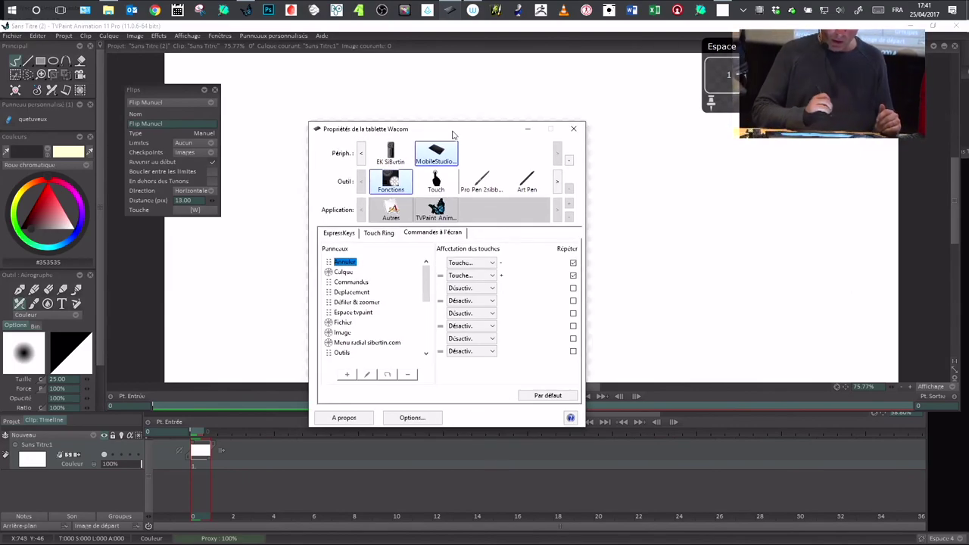
{"action": "left_click", "coordinate": [347, 374]}
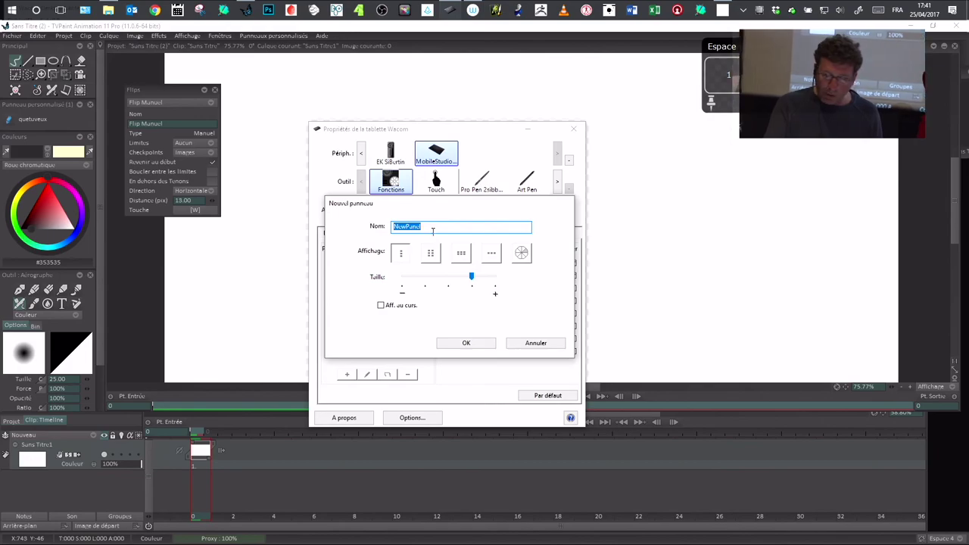
{"action": "left_click_drag", "start_coordinate": [426, 206], "coordinate": [444, 211]}
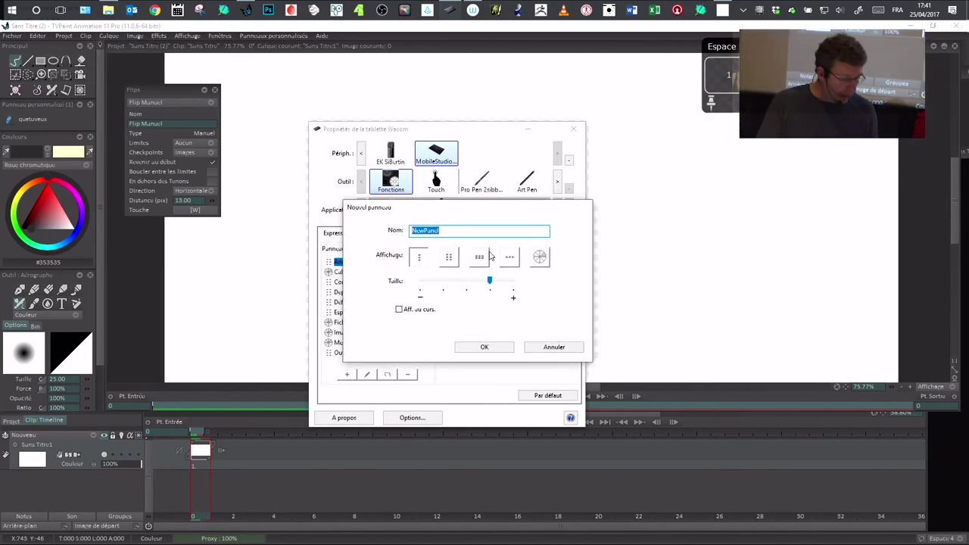
{"action": "type", "text": "v"}
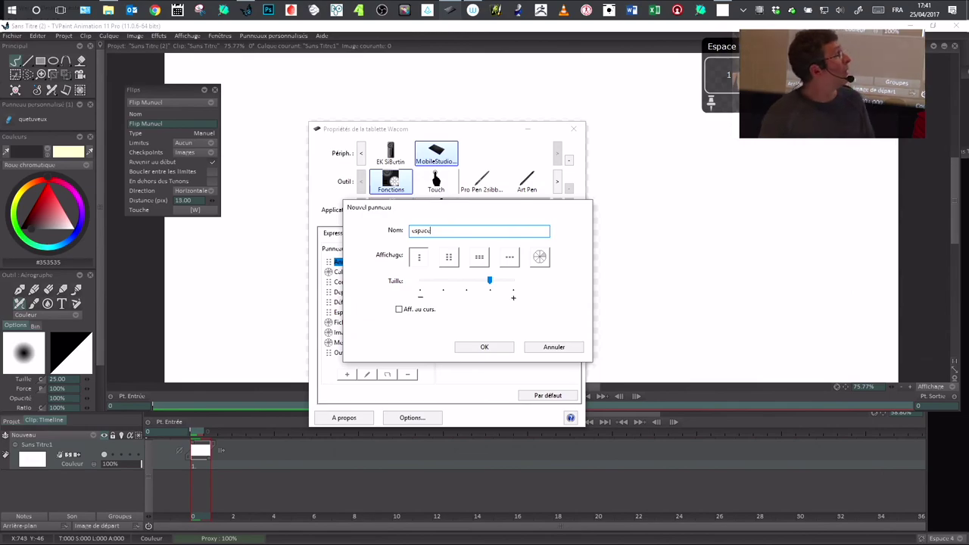
{"action": "left_click_drag", "start_coordinate": [801, 51], "coordinate": [474, 53]}
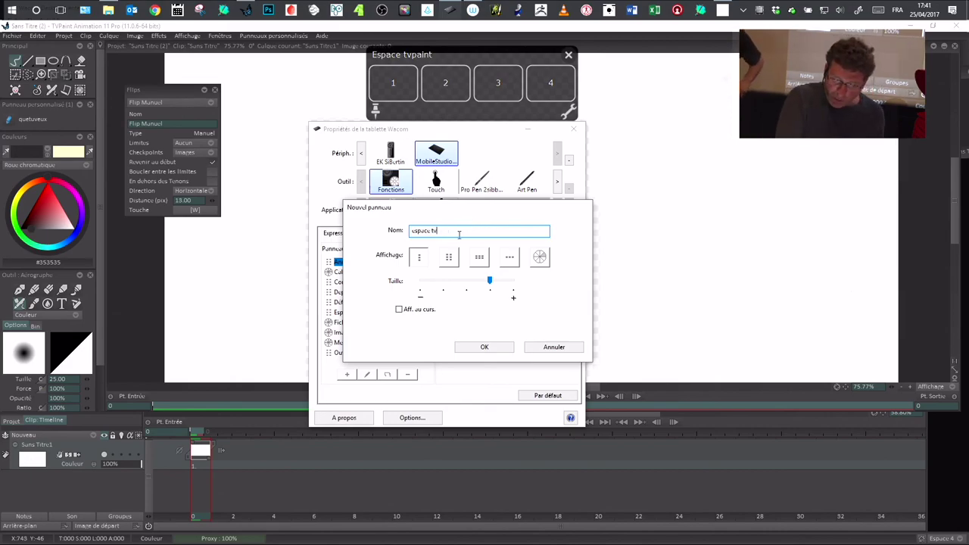
{"action": "left_click", "coordinate": [547, 347]}
Select the Espace tvpaint panel in the panel list and view its edit and delete dialogs, cancelling both
{"action": "mouse_move", "coordinate": [424, 297]}
{"action": "left_mouse_down"}
{"action": "mouse_move", "coordinate": [428, 327]}
{"action": "mouse_move", "coordinate": [426, 297]}
{"action": "left_mouse_up"}
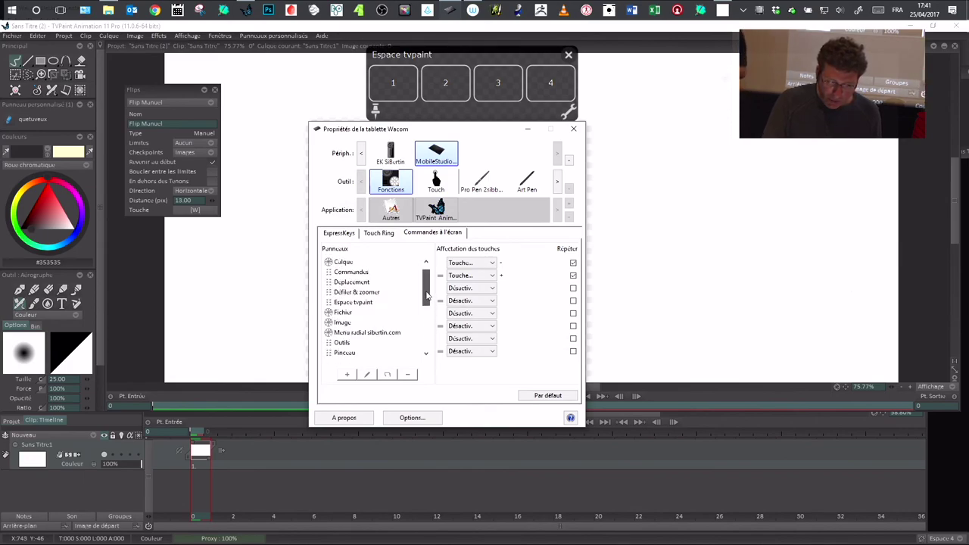
{"action": "left_click", "coordinate": [387, 303]}
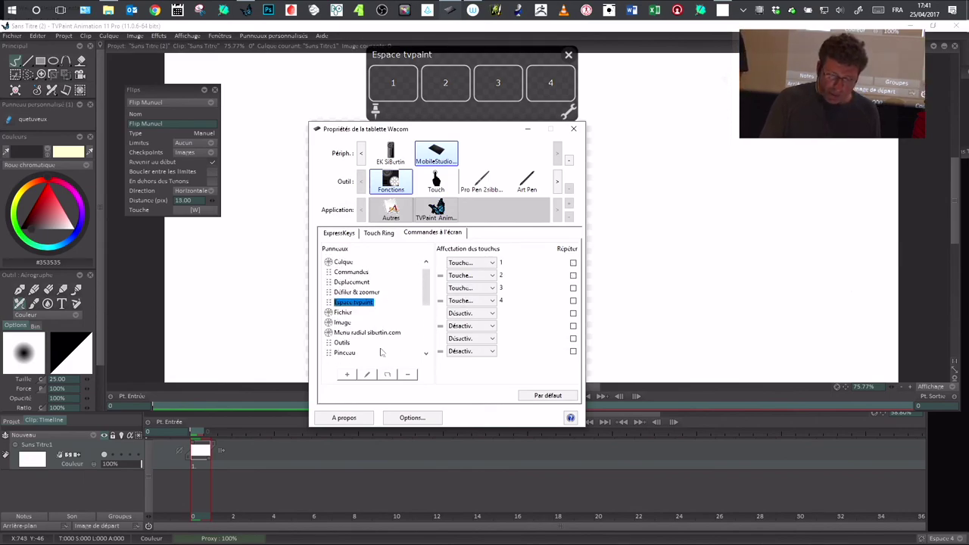
{"action": "left_click", "coordinate": [367, 375]}
{"action": "left_click_drag", "start_coordinate": [437, 211], "coordinate": [500, 217]}
{"action": "left_click", "coordinate": [570, 350]}
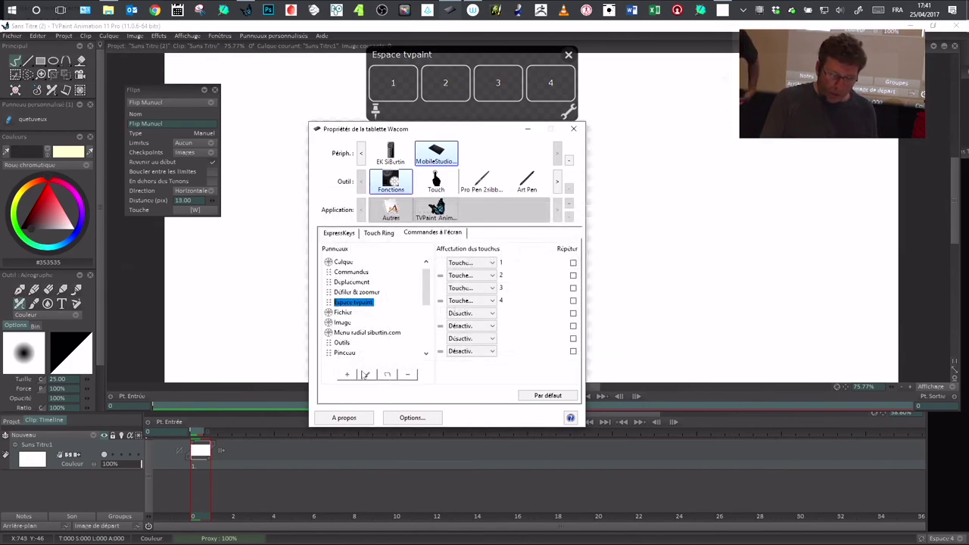
{"action": "left_click", "coordinate": [412, 376]}
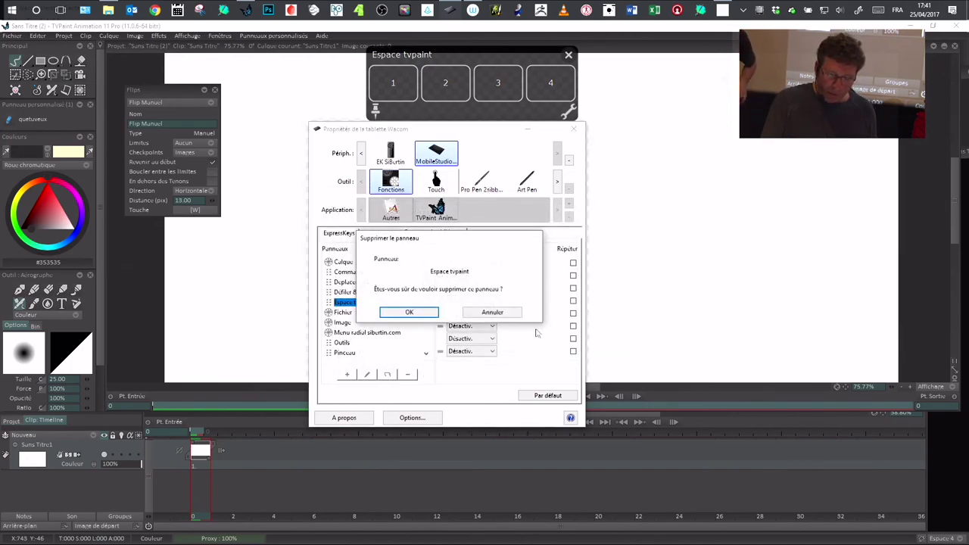
{"action": "key", "text": "Escape"}
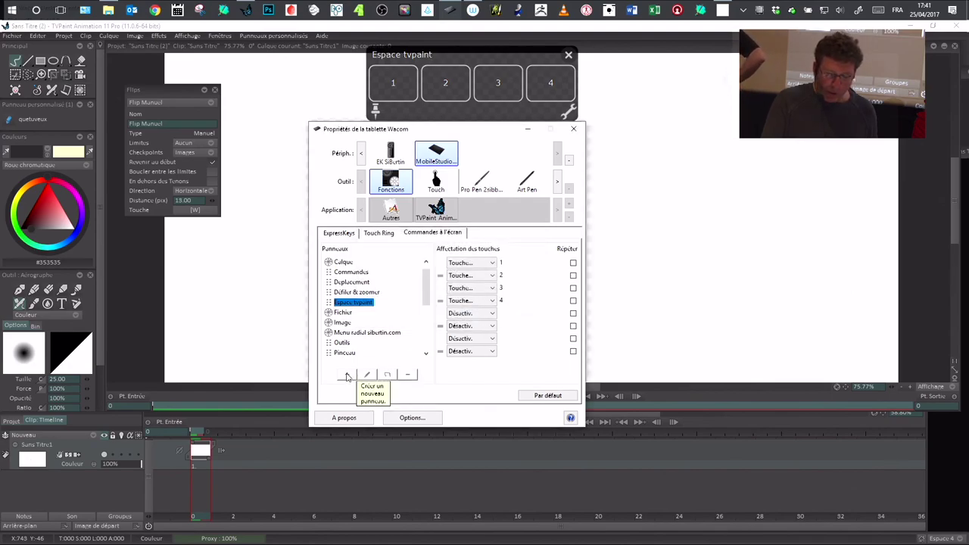
Edit the Espace tvpaint panel to use the two-row horizontal layout
{"action": "left_click", "coordinate": [368, 377]}
{"action": "left_click_drag", "start_coordinate": [413, 202], "coordinate": [392, 208]}
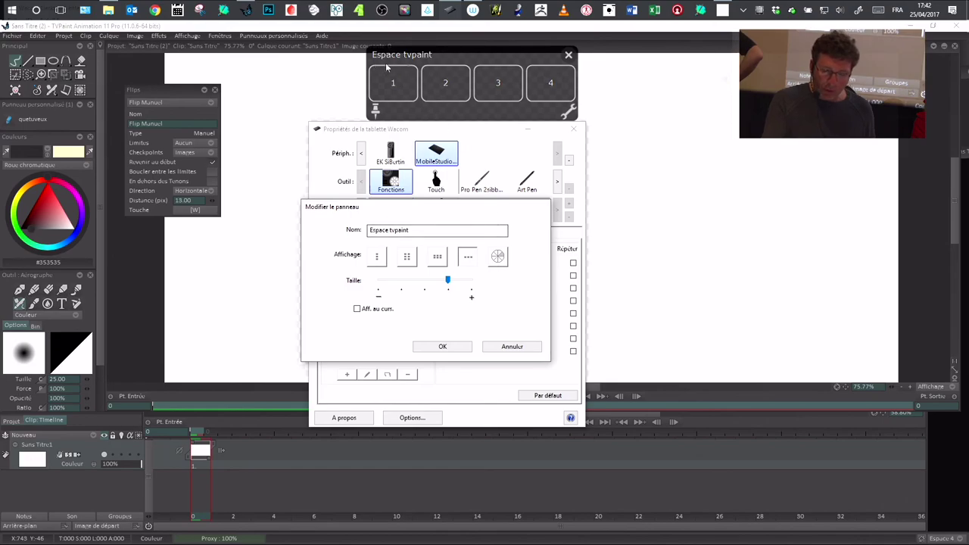
{"action": "left_click", "coordinate": [441, 262]}
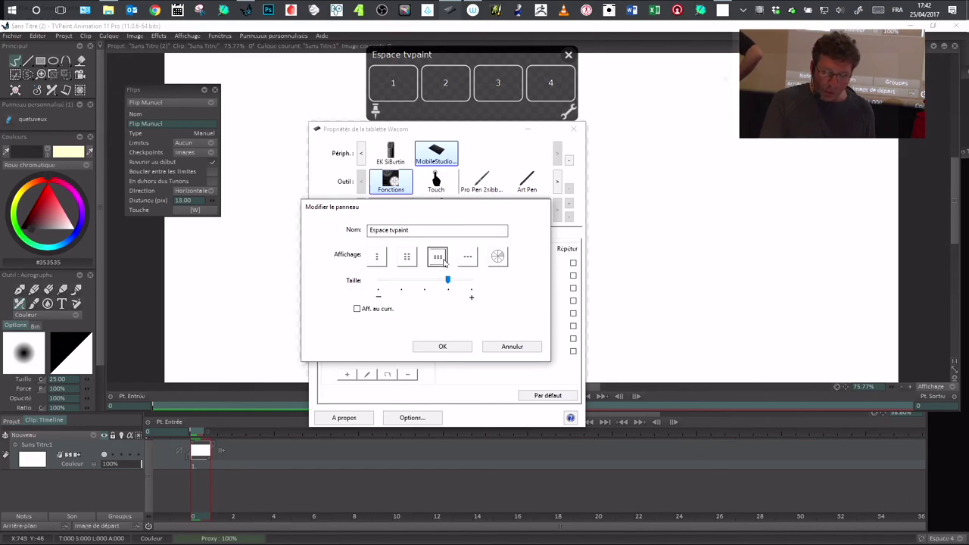
{"action": "left_click", "coordinate": [443, 346]}
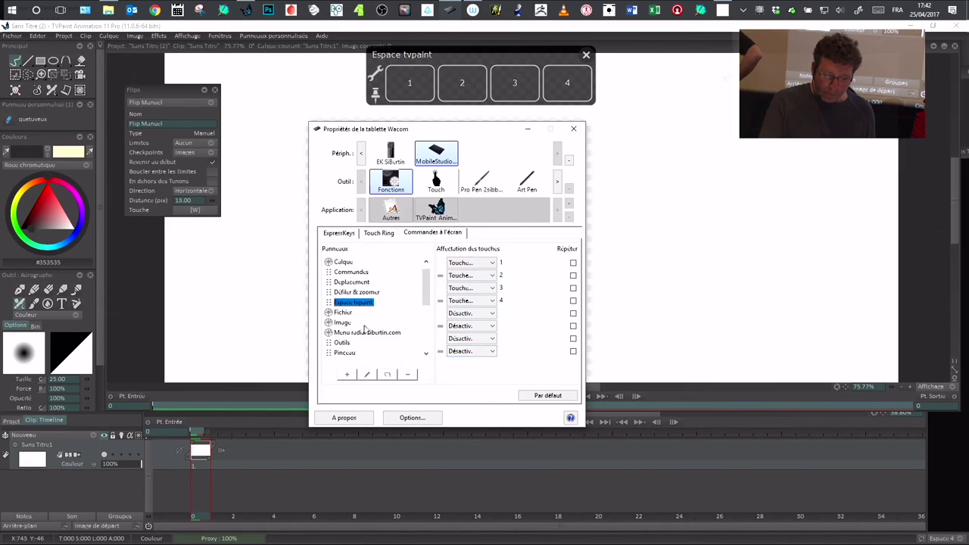
Edit the Espace tvpaint panel to display as a radial menu
{"action": "left_click", "coordinate": [367, 374]}
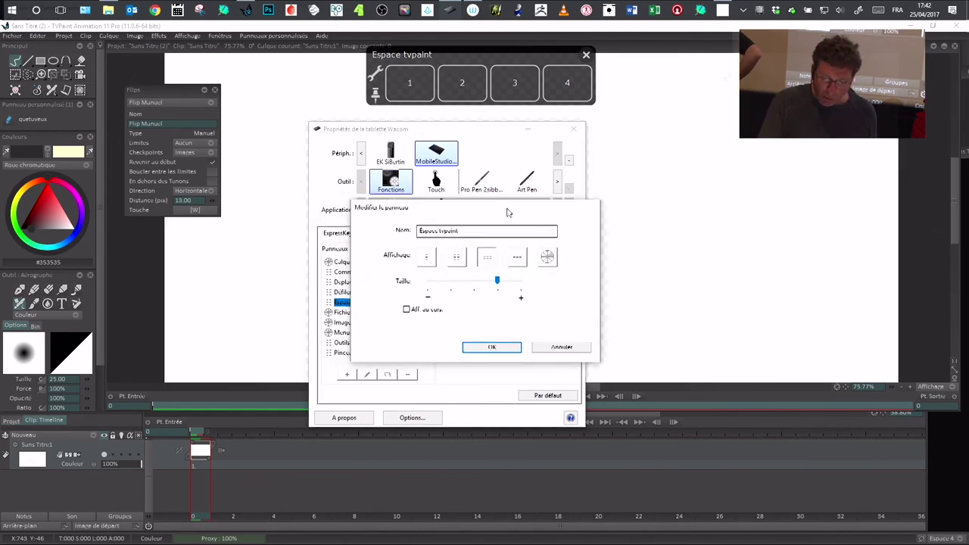
{"action": "left_click", "coordinate": [519, 259]}
{"action": "left_click", "coordinate": [550, 261]}
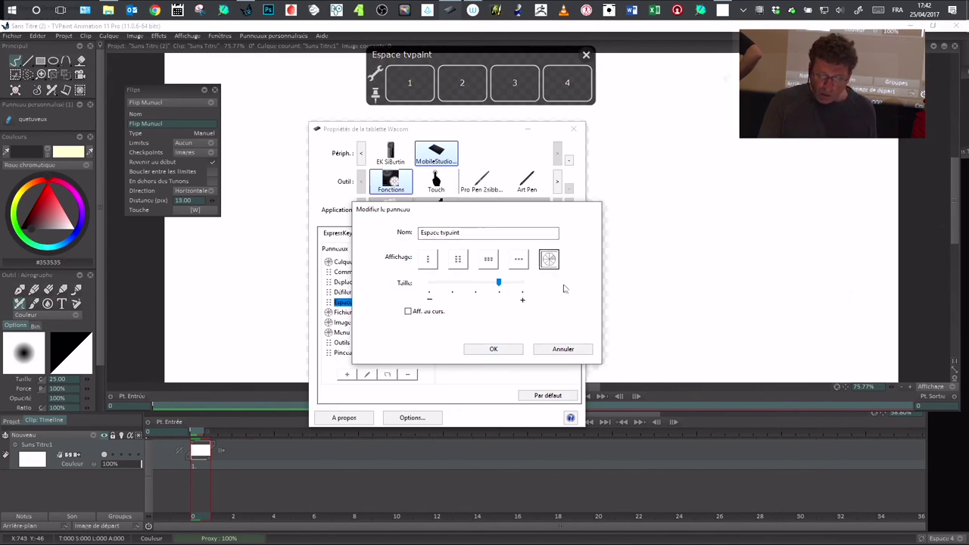
{"action": "left_click", "coordinate": [494, 350]}
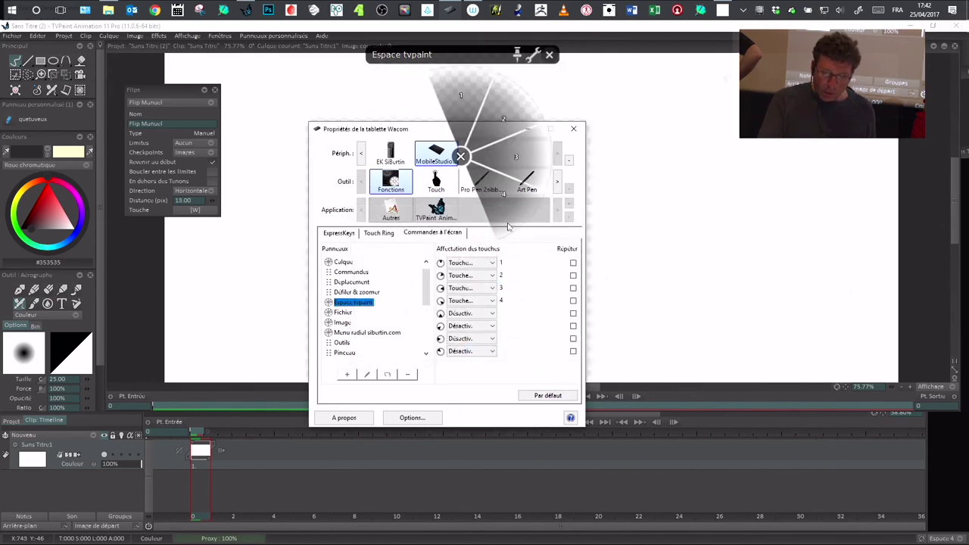
Set the Espace tvpaint panel to the smallest size and change its layout to a single vertical column
{"action": "left_click", "coordinate": [368, 375]}
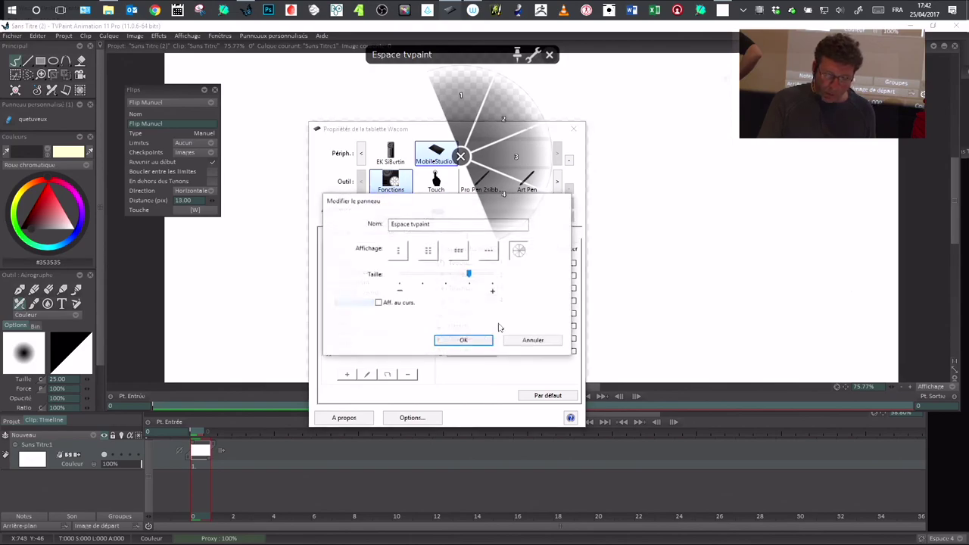
{"action": "left_click", "coordinate": [465, 341]}
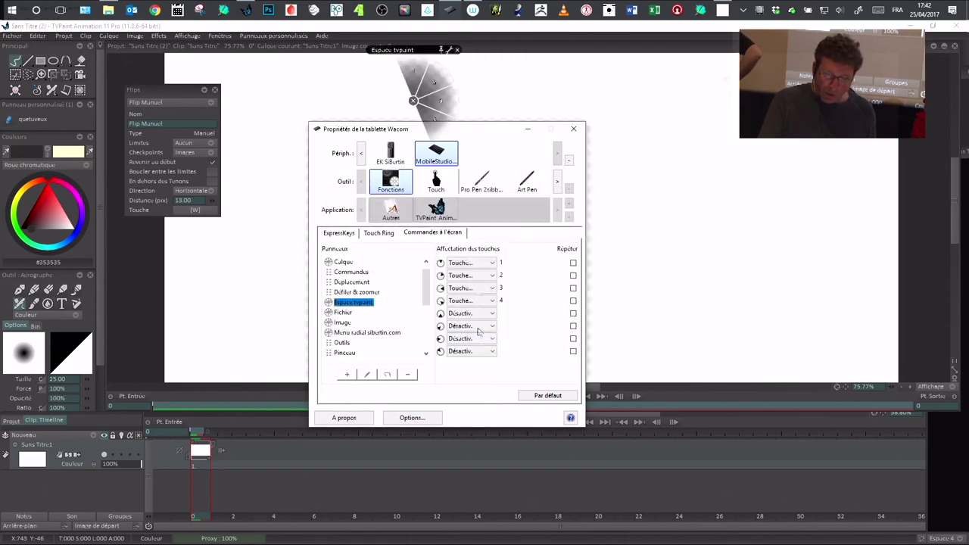
{"action": "left_click", "coordinate": [367, 374]}
{"action": "left_click", "coordinate": [490, 253]}
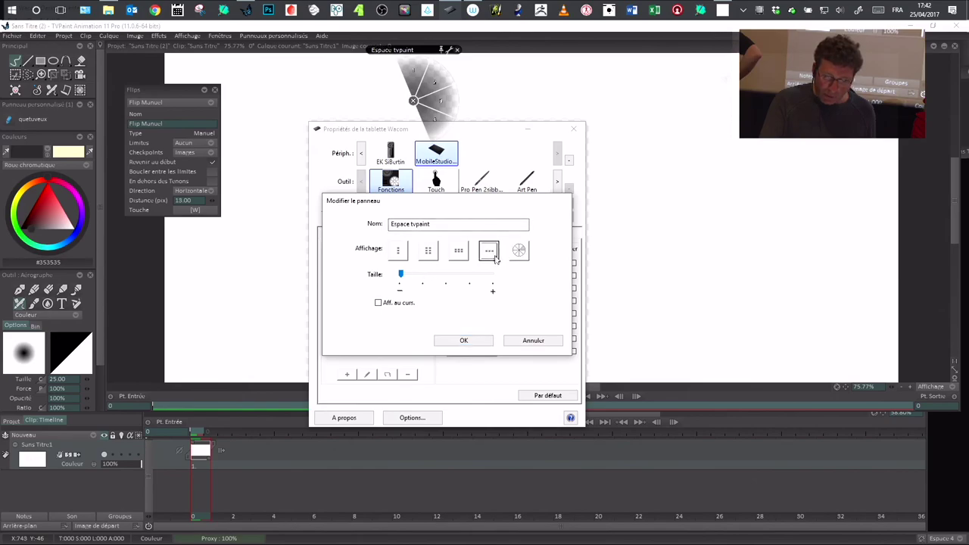
{"action": "left_click", "coordinate": [398, 250]}
{"action": "left_click", "coordinate": [471, 342]}
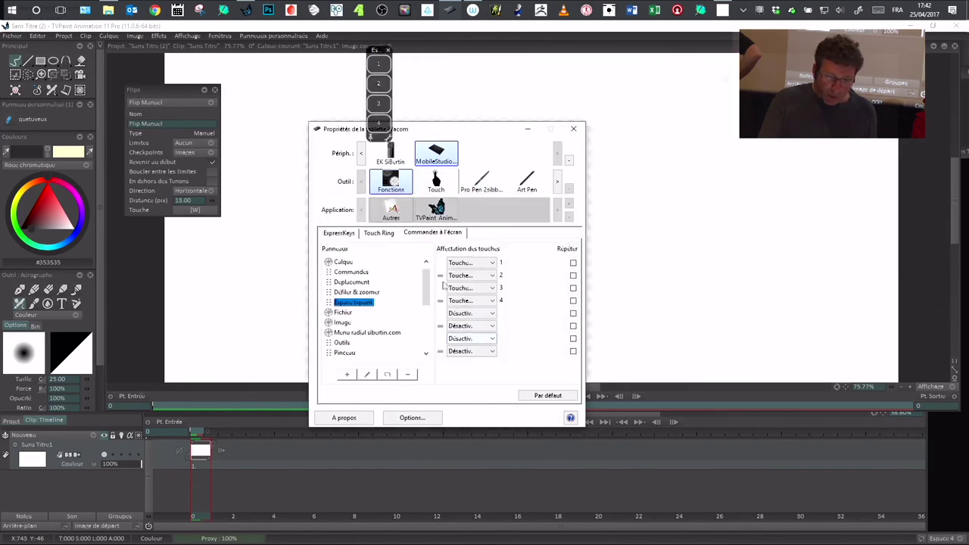
Change the Espace tvpaint panel to the single-row horizontal layout and move it above the TVPaint canvas area
{"action": "left_click_drag", "start_coordinate": [844, 100], "coordinate": [553, 76]}
{"action": "left_click", "coordinate": [367, 375]}
{"action": "left_click", "coordinate": [489, 250]}
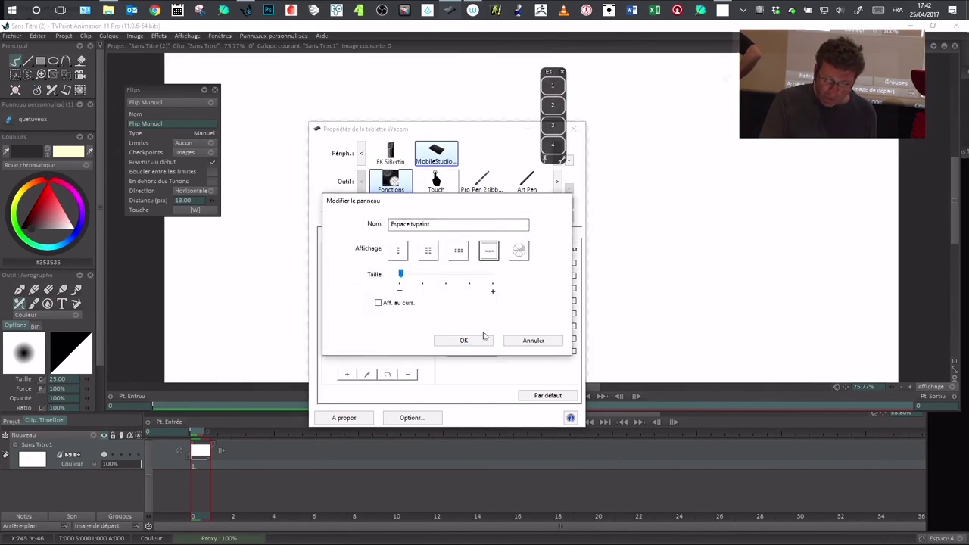
{"action": "left_click", "coordinate": [464, 340]}
{"action": "left_click_drag", "start_coordinate": [609, 70], "coordinate": [712, 29]}
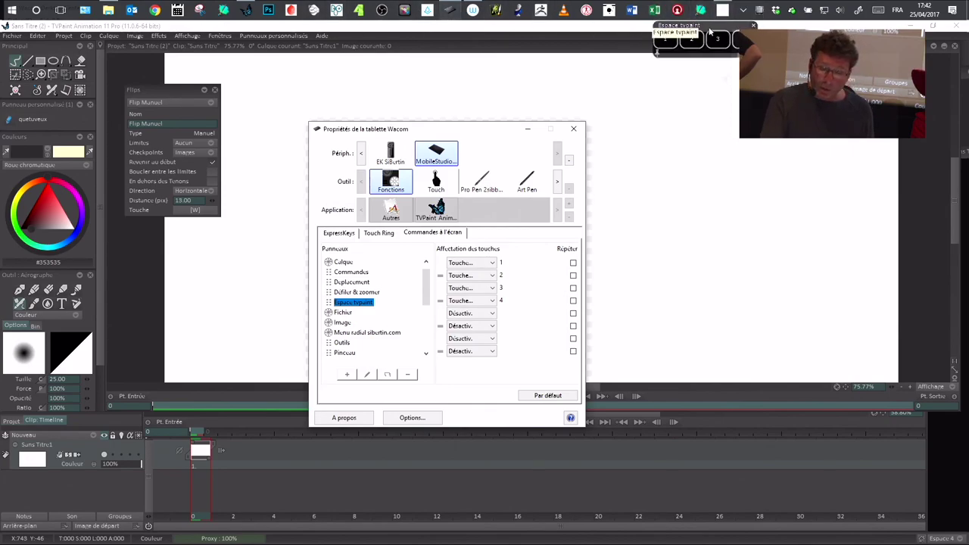
{"action": "left_click_drag", "start_coordinate": [710, 32], "coordinate": [700, 23]}
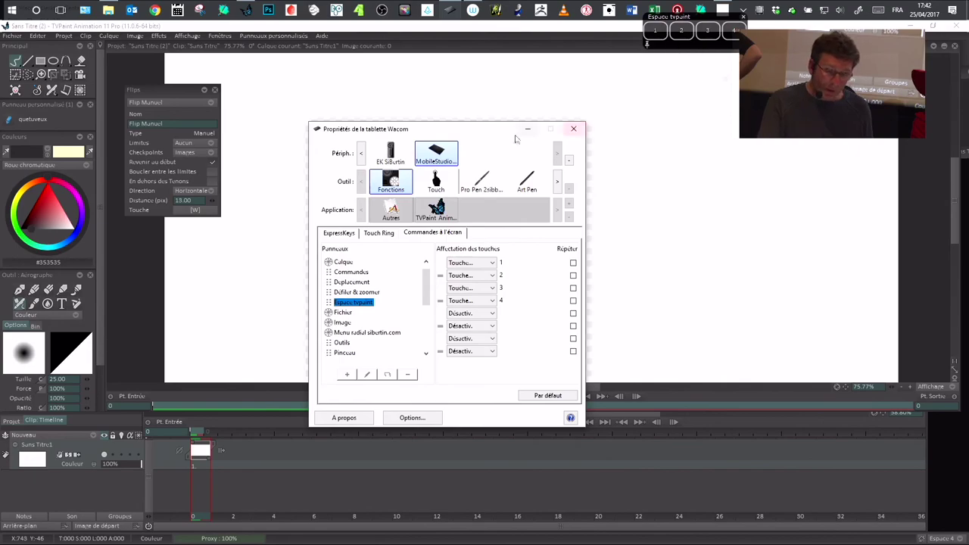
View the keystroke definition behind button 1 of the Espace tvpaint panel and cancel without changing it
{"action": "left_click_drag", "start_coordinate": [512, 131], "coordinate": [524, 130]}
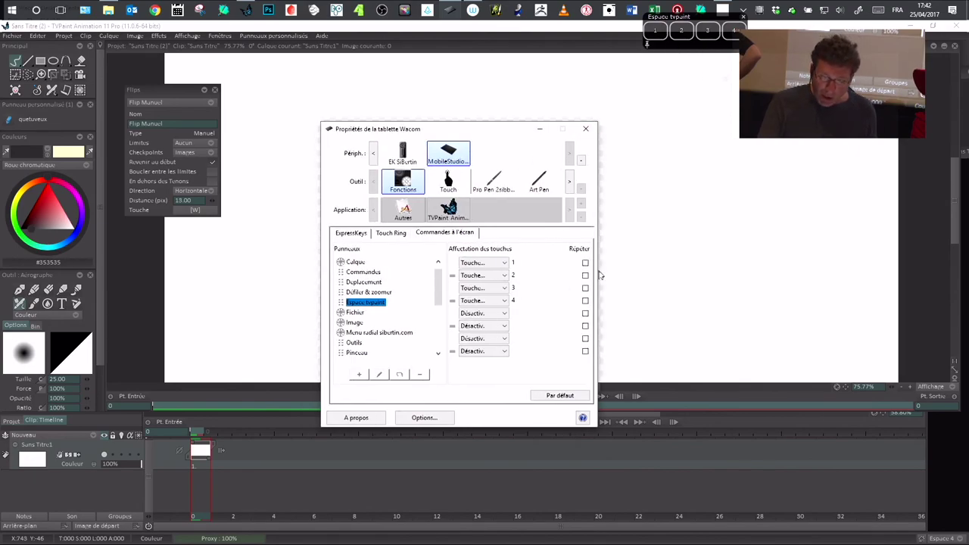
{"action": "left_click", "coordinate": [503, 275]}
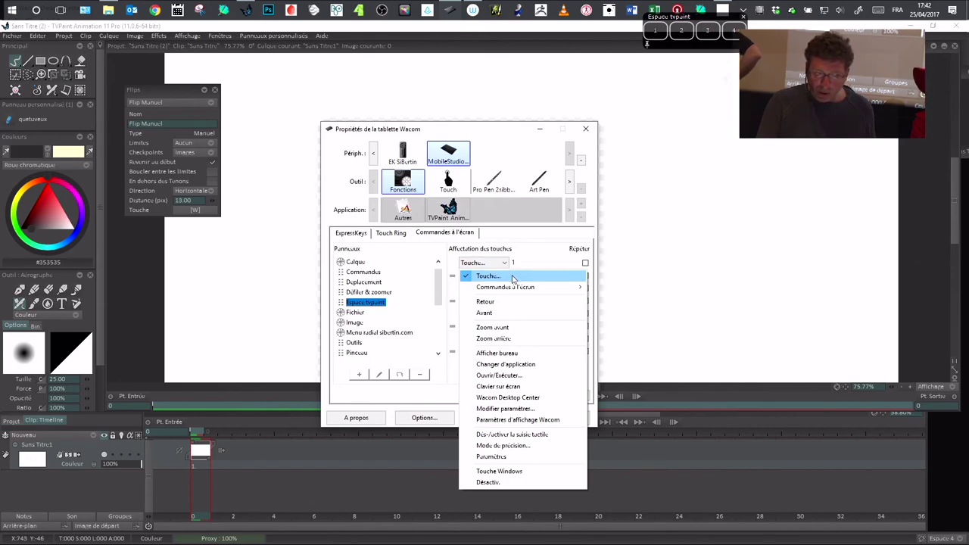
{"action": "left_click", "coordinate": [528, 276]}
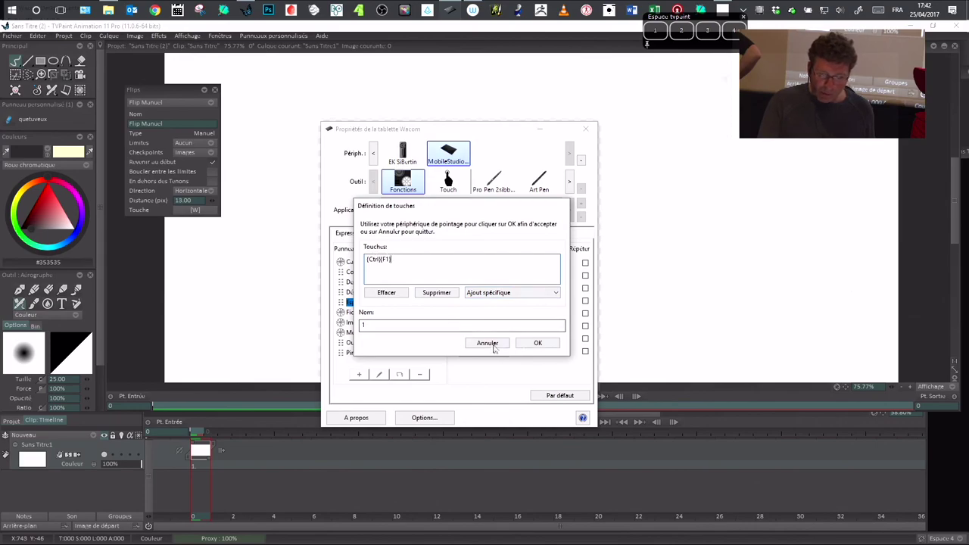
{"action": "left_click_drag", "start_coordinate": [493, 211], "coordinate": [497, 219]}
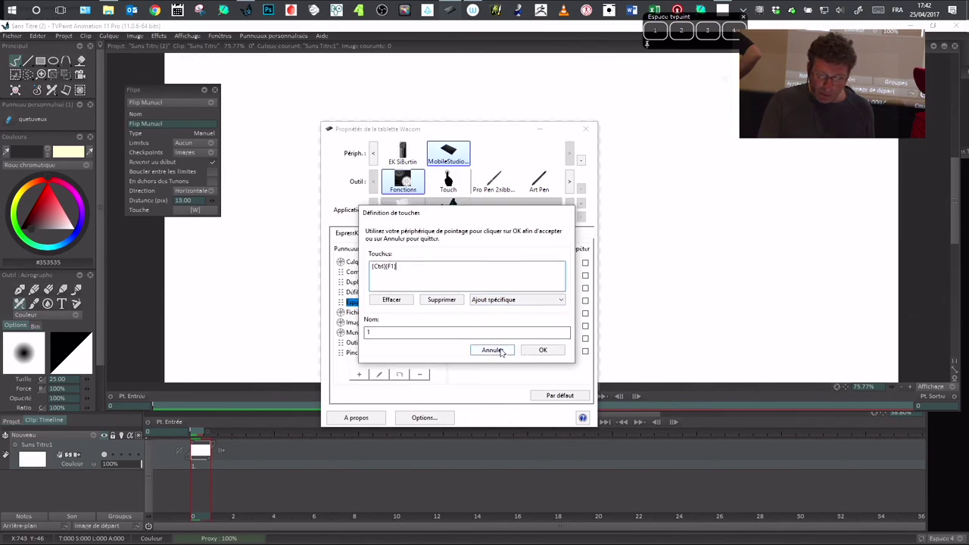
{"action": "left_click", "coordinate": [500, 352]}
Switch to TVPaint, open the keyboard shortcut configuration and browse the assigned shortcuts
{"action": "left_click", "coordinate": [427, 111]}
{"action": "left_click", "coordinate": [38, 35]}
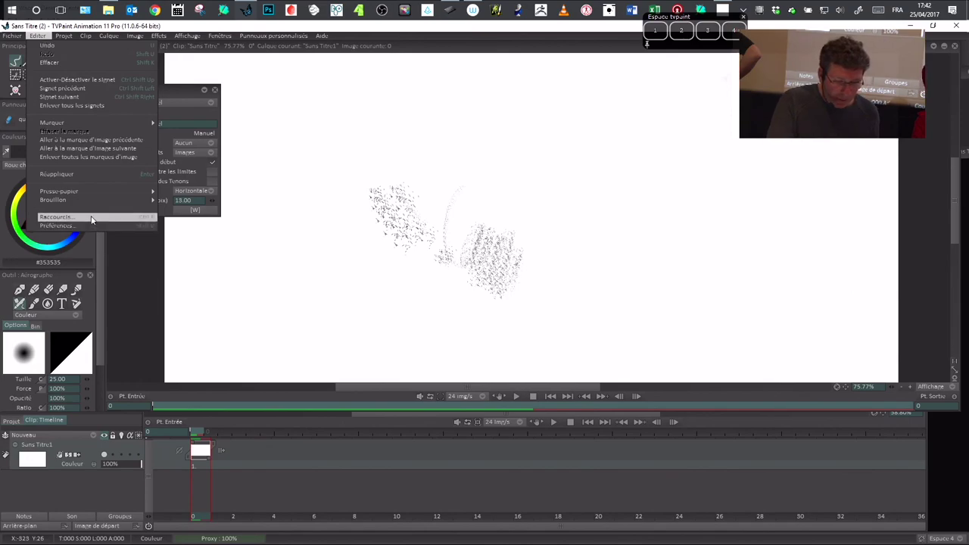
{"action": "left_click", "coordinate": [91, 219]}
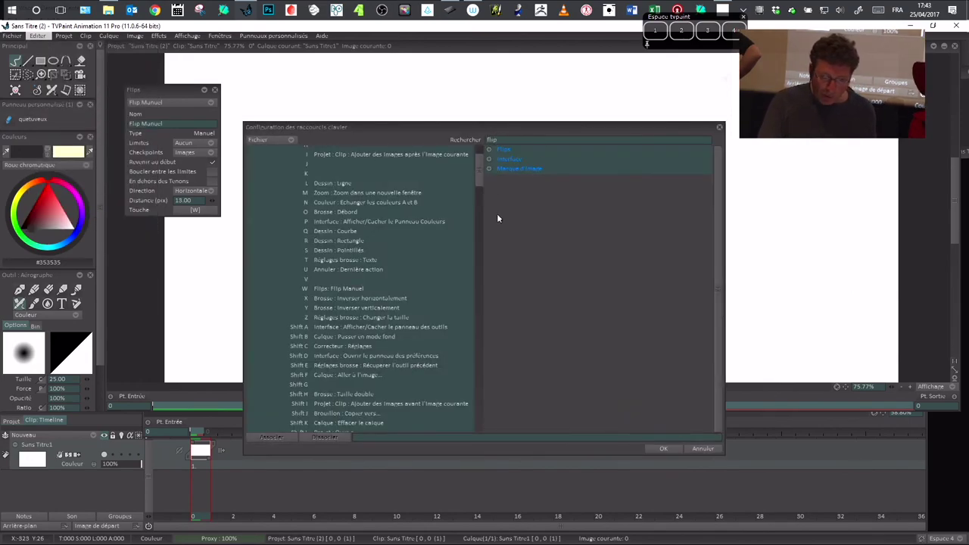
{"action": "left_click_drag", "start_coordinate": [477, 177], "coordinate": [478, 212]}
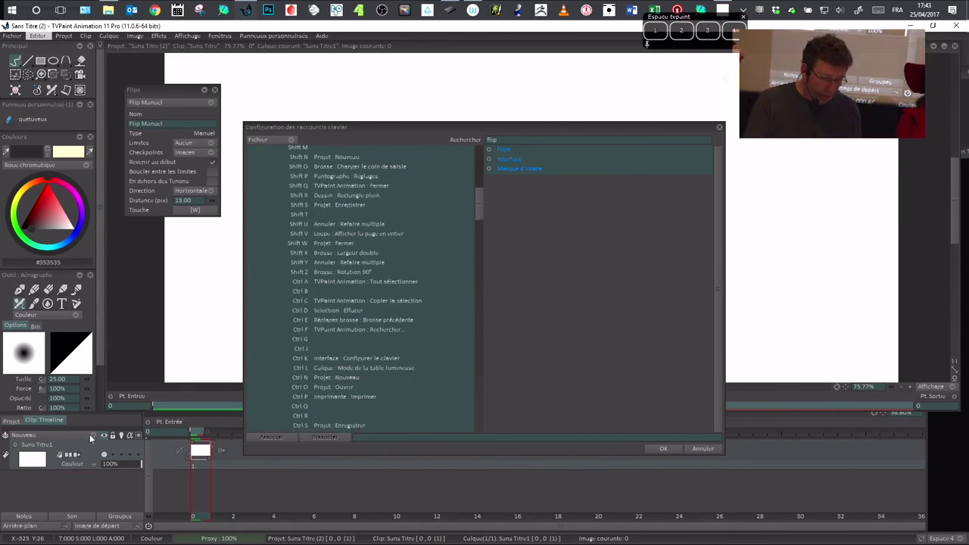
{"action": "left_click_drag", "start_coordinate": [480, 128], "coordinate": [500, 129]}
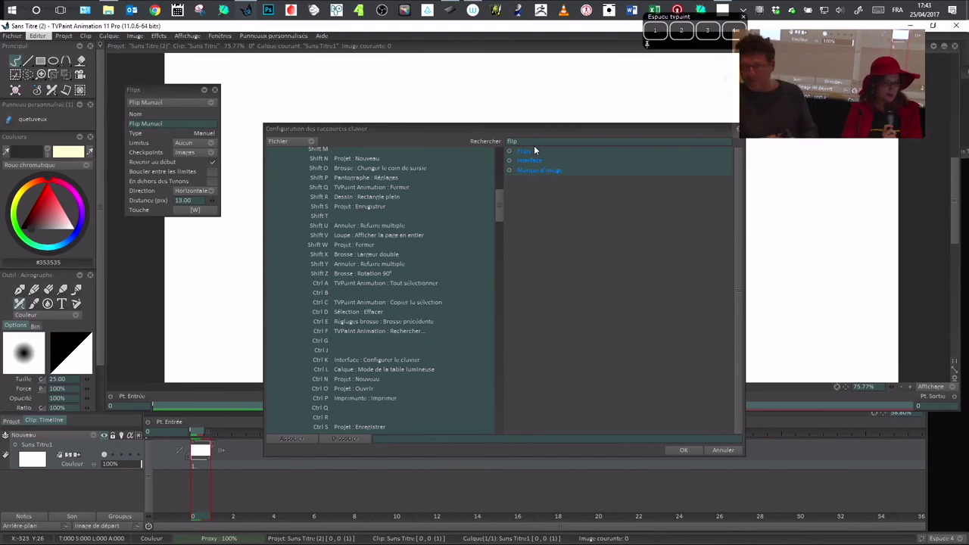
{"action": "left_click_drag", "start_coordinate": [504, 130], "coordinate": [513, 140]}
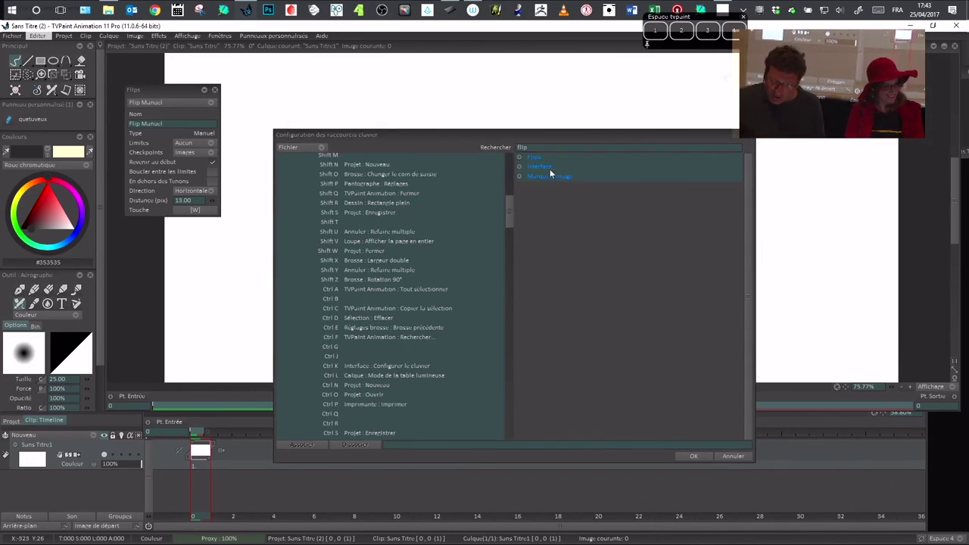
Search the shortcut functions for "espace" and check the keys assigned to Espace de travail 1 to 4
{"action": "type", "text": "espace"}
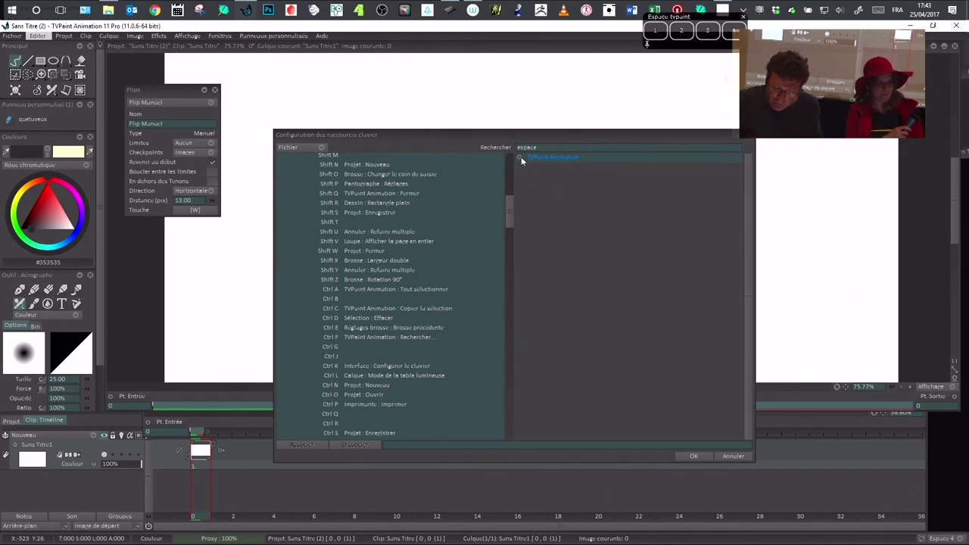
{"action": "left_click", "coordinate": [519, 158]}
{"action": "left_click", "coordinate": [594, 167]}
{"action": "left_click", "coordinate": [596, 176]}
{"action": "left_click", "coordinate": [593, 186]}
{"action": "left_click", "coordinate": [593, 194]}
{"action": "left_click", "coordinate": [591, 168]}
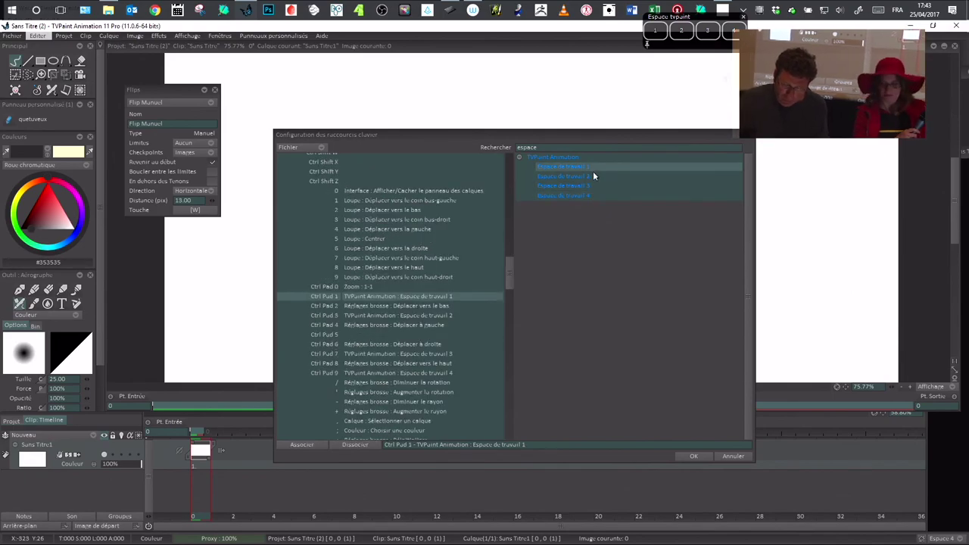
{"action": "left_click_drag", "start_coordinate": [602, 137], "coordinate": [643, 166]}
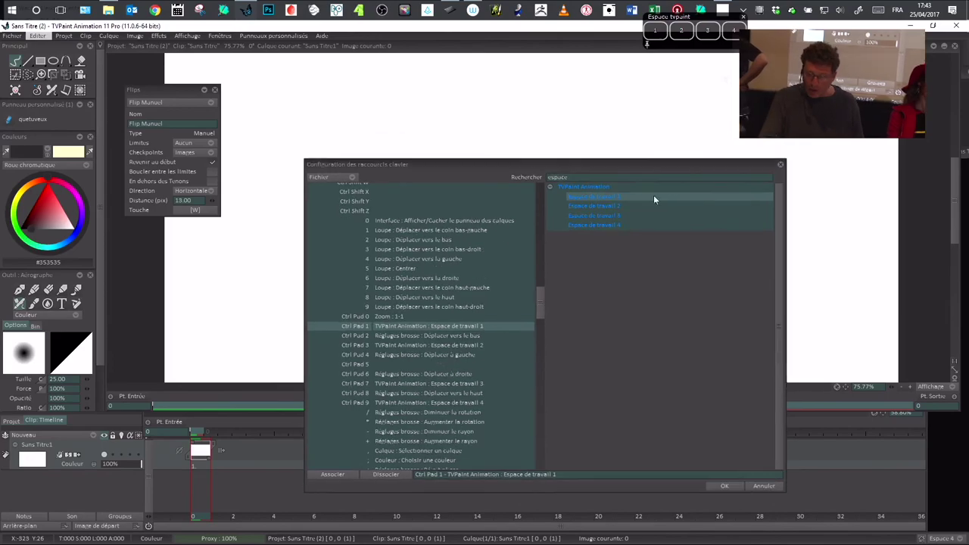
Cancel the keyboard shortcut configuration and switch TVPaint through its workspaces with the Espace tvpaint panel, ending on workspace 4
{"action": "left_click", "coordinate": [763, 486]}
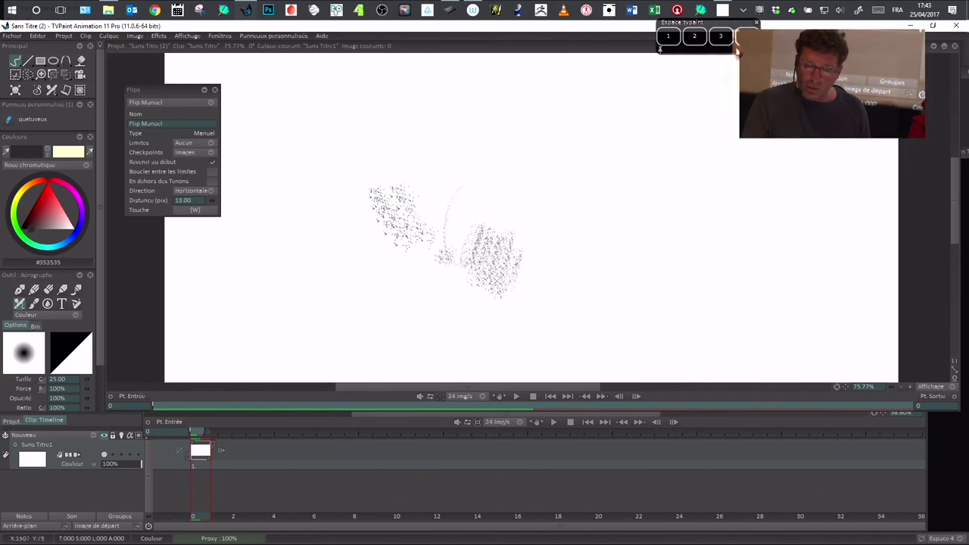
{"action": "left_click", "coordinate": [695, 37]}
{"action": "left_click", "coordinate": [668, 37]}
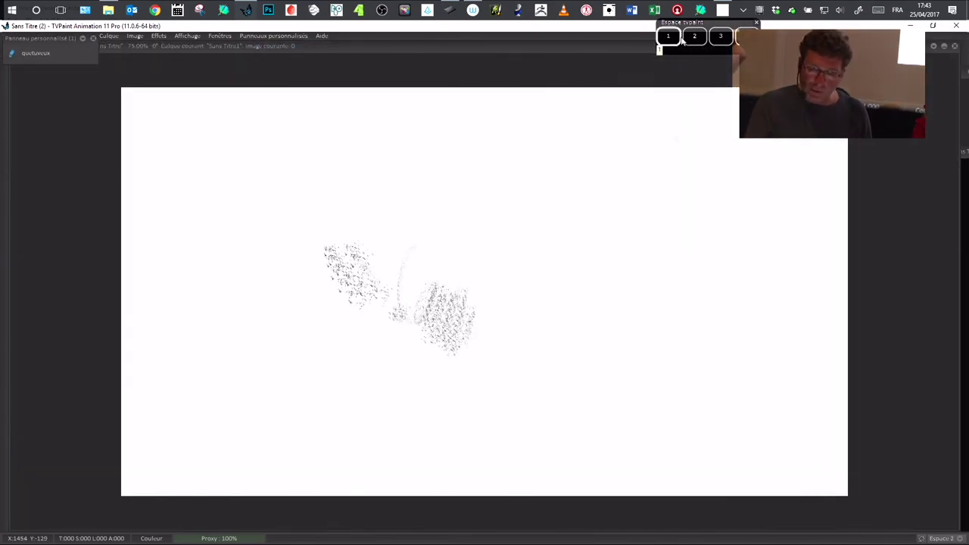
{"action": "left_click", "coordinate": [721, 37]}
{"action": "left_click", "coordinate": [747, 36]}
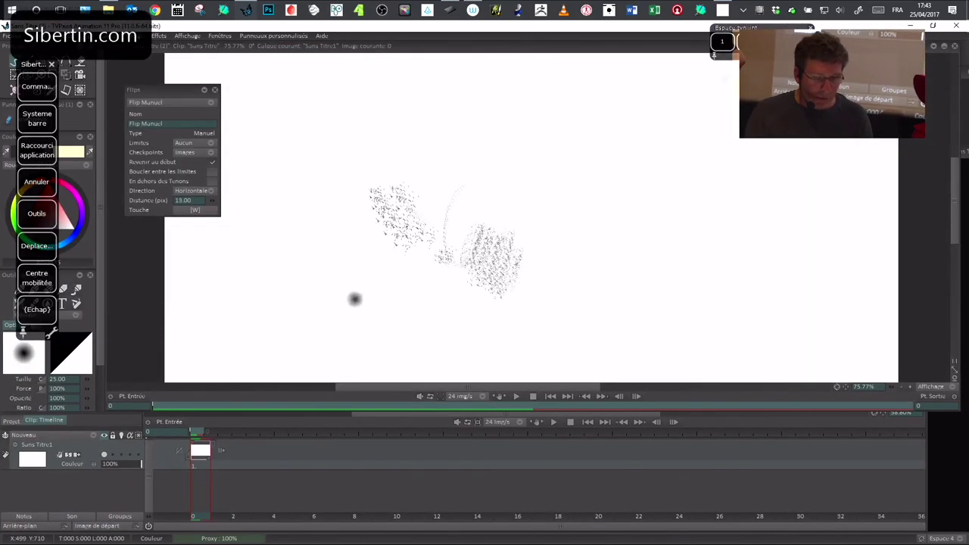
Show the Commandes panel from the Sibertin.com panel, reposition it and the Espace tvpaint panel above the canvas, and close both
{"action": "left_click", "coordinate": [43, 63]}
{"action": "left_click_drag", "start_coordinate": [46, 71], "coordinate": [53, 78]}
{"action": "left_click", "coordinate": [48, 97]}
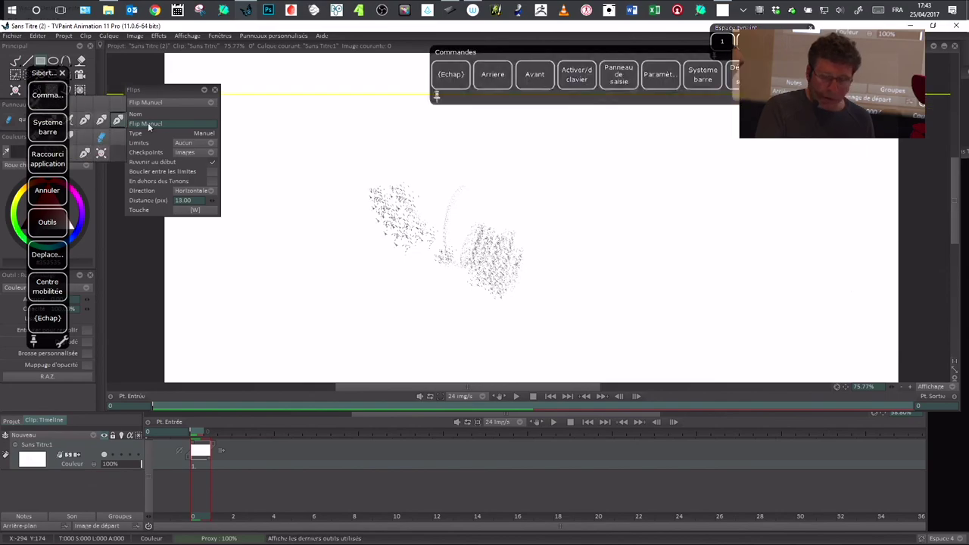
{"action": "left_click_drag", "start_coordinate": [574, 59], "coordinate": [378, 53]}
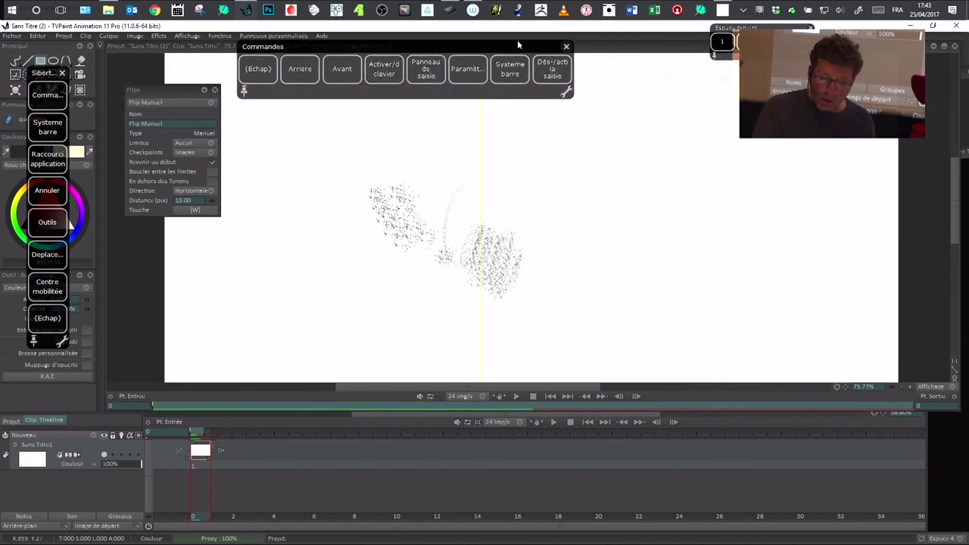
{"action": "left_click_drag", "start_coordinate": [750, 28], "coordinate": [126, 45]}
{"action": "left_click_drag", "start_coordinate": [341, 46], "coordinate": [367, 47]}
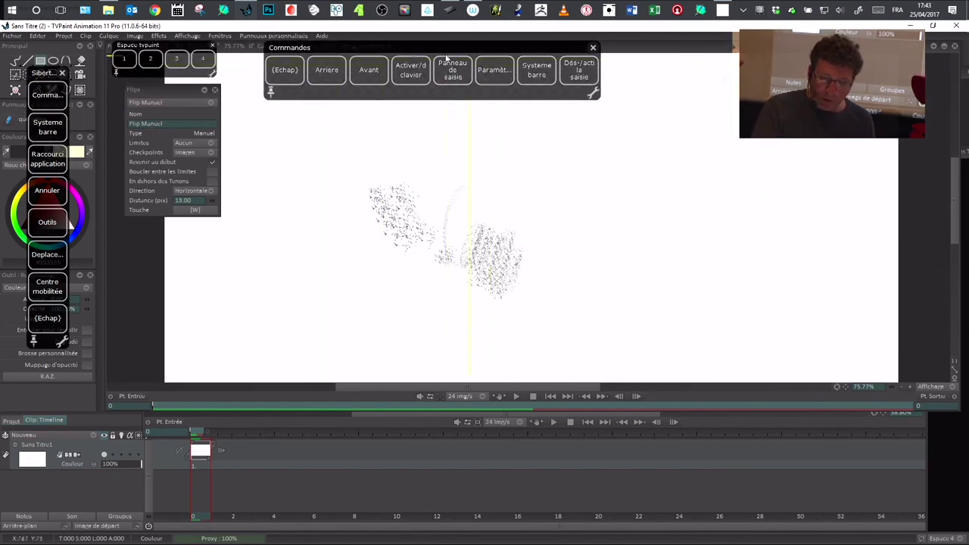
{"action": "left_click", "coordinate": [593, 49]}
{"action": "left_click", "coordinate": [216, 48]}
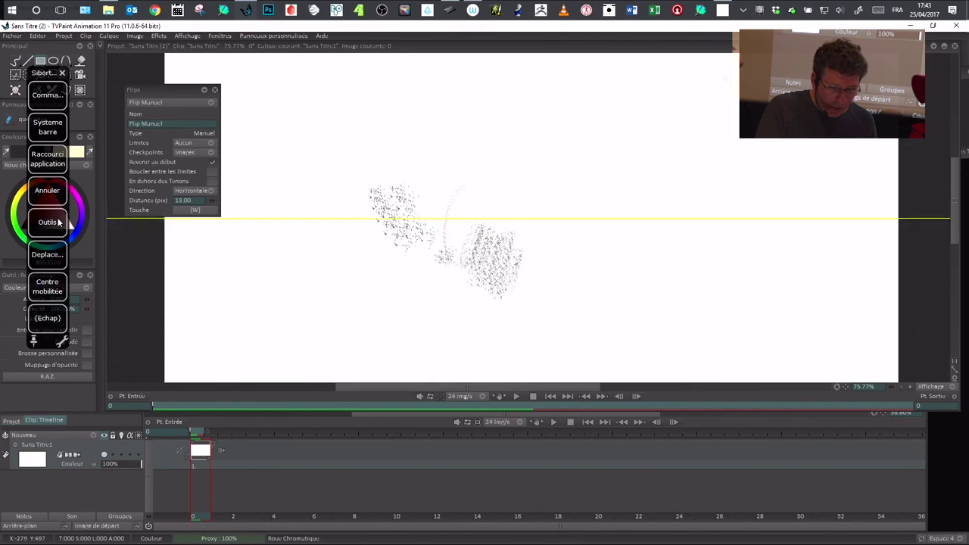
Launch the Windows mobility centre from the Sibertin.com panel, view its power plan and brightness options, and close it unchanged
{"action": "left_click", "coordinate": [59, 289]}
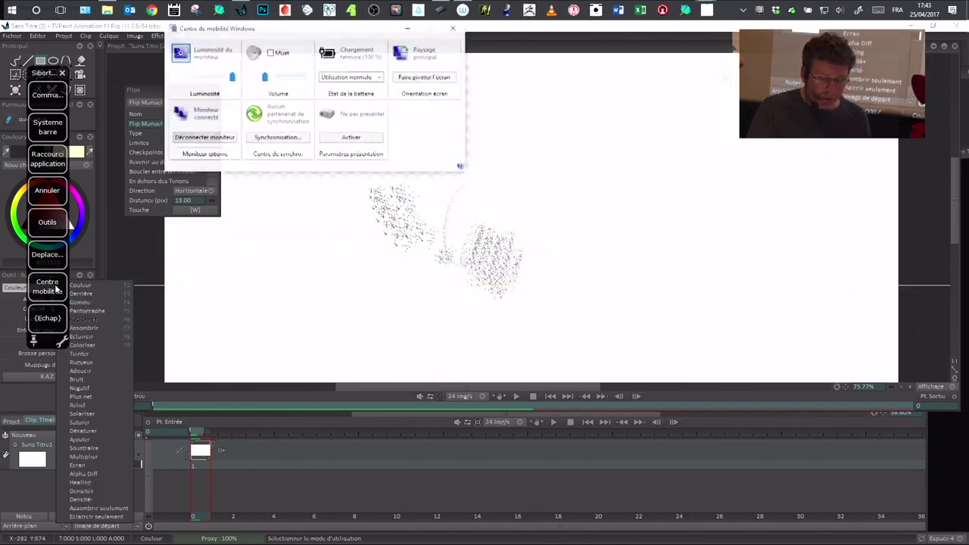
{"action": "left_click_drag", "start_coordinate": [300, 33], "coordinate": [404, 57]}
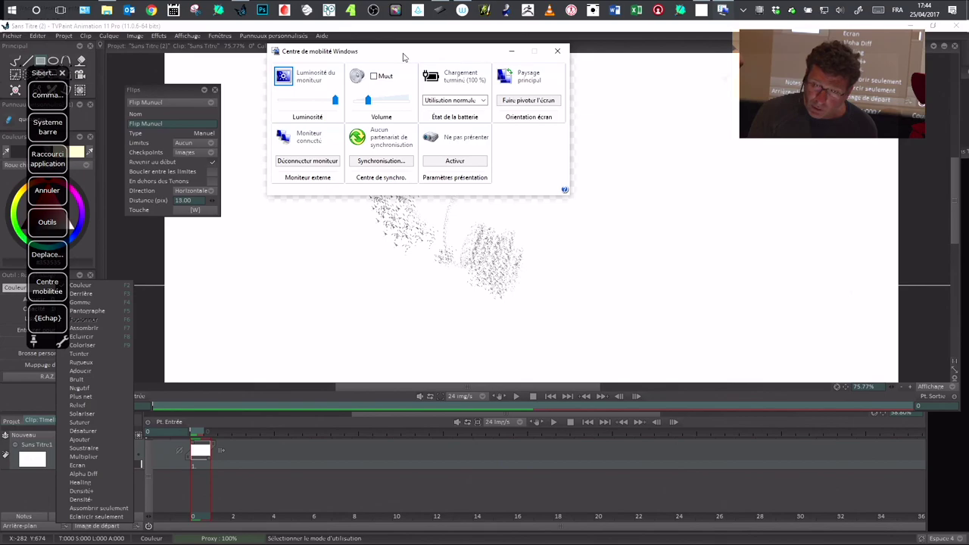
{"action": "left_click", "coordinate": [481, 100]}
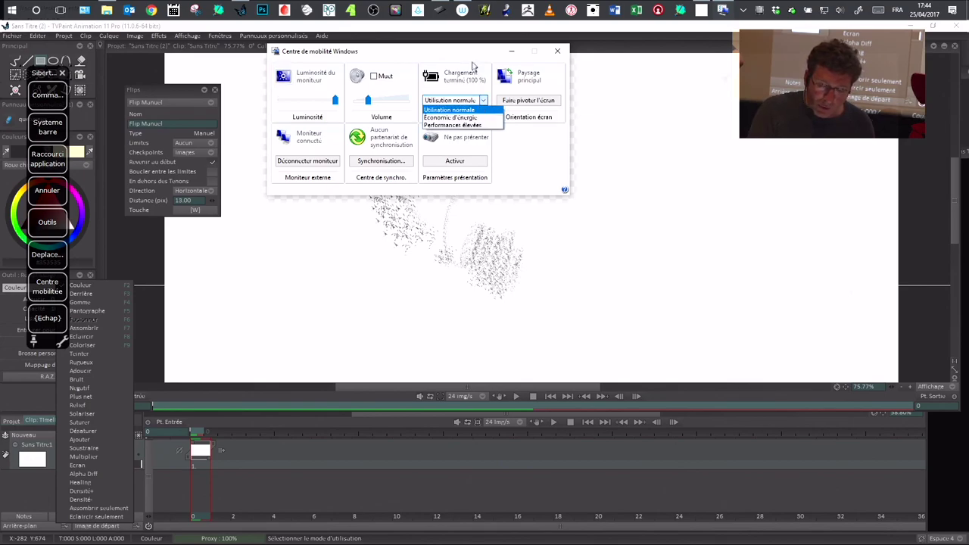
{"action": "left_click", "coordinate": [530, 163]}
{"action": "mouse_move", "coordinate": [335, 100]}
{"action": "left_mouse_down"}
{"action": "mouse_move", "coordinate": [315, 100]}
{"action": "mouse_move", "coordinate": [335, 101]}
{"action": "left_mouse_up"}
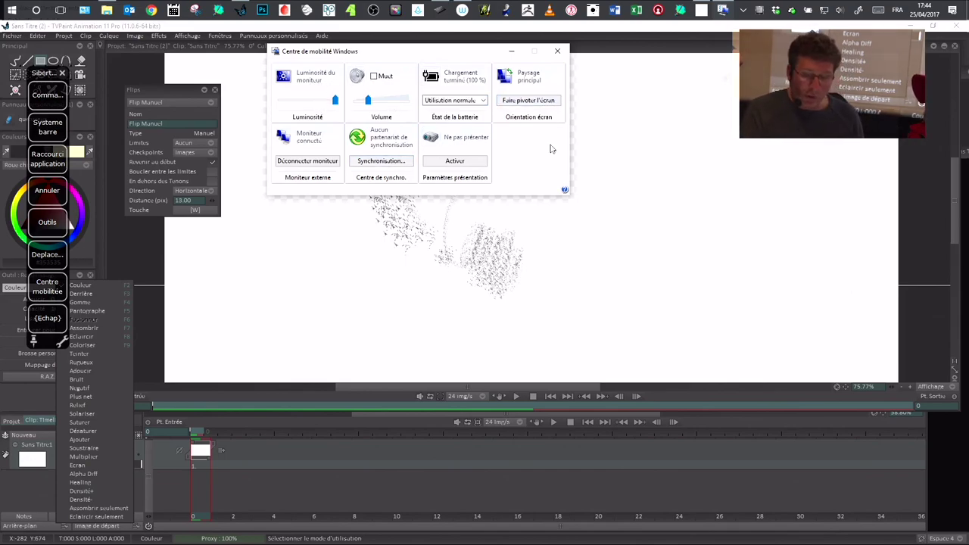
{"action": "left_click", "coordinate": [557, 50]}
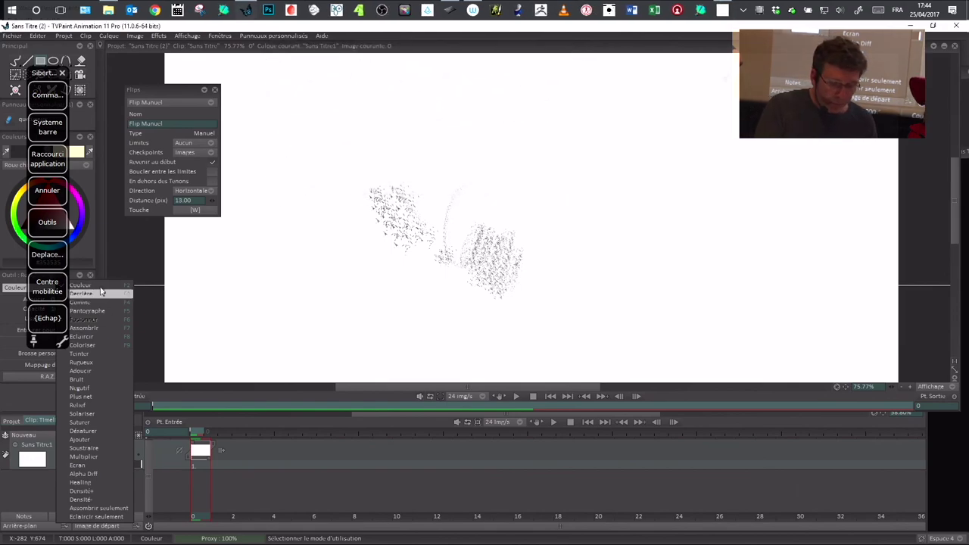
Show the Deplacement arrow-key panel from the Sibertin.com panel, move it over the canvas's far side, and close it
{"action": "left_click", "coordinate": [57, 257]}
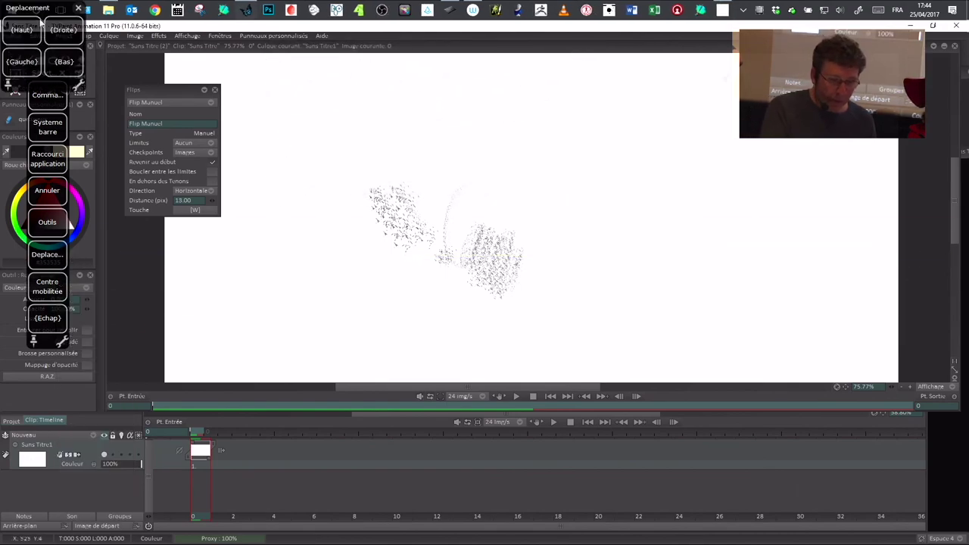
{"action": "left_click_drag", "start_coordinate": [31, 7], "coordinate": [770, 146]}
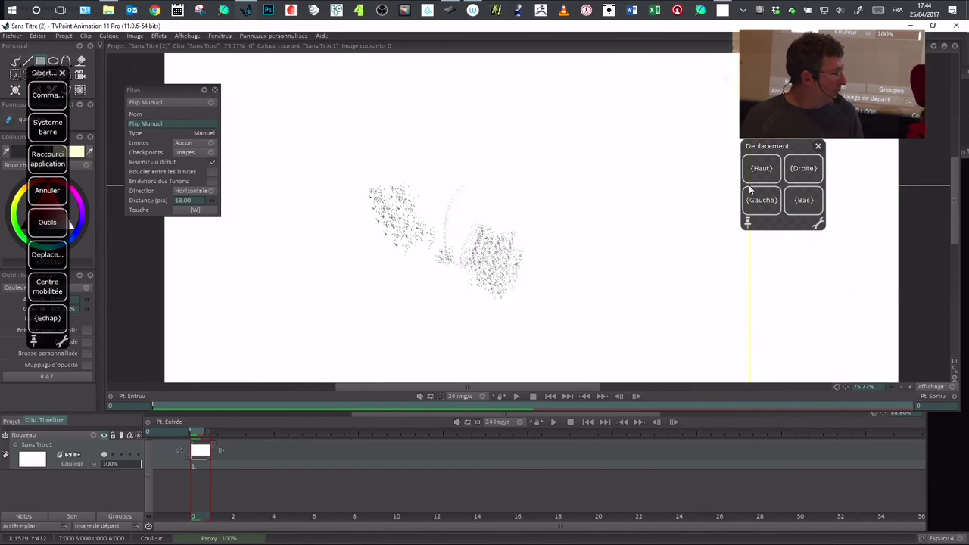
{"action": "left_click", "coordinate": [818, 146]}
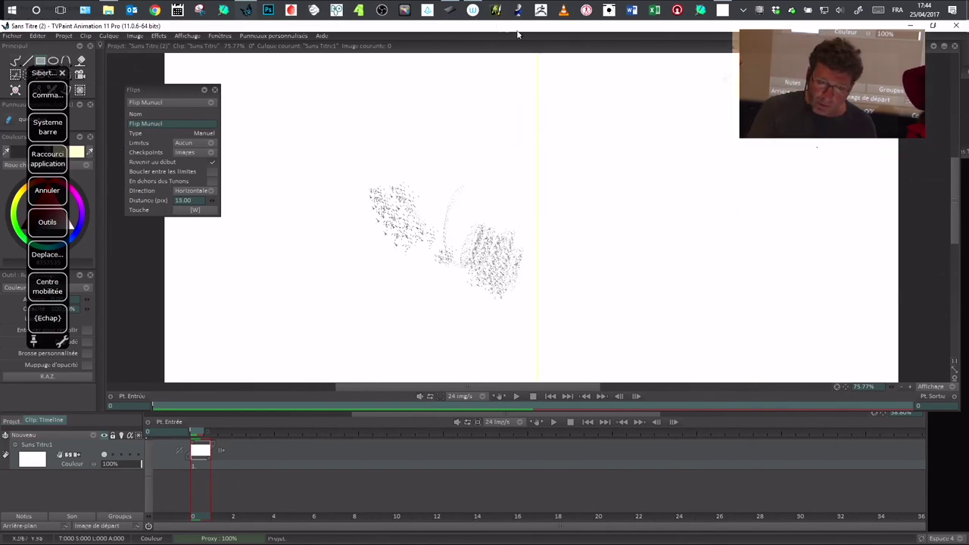
Switch to the Wacom tablet properties and view the key assignments of the Deplacement on-screen panel
{"action": "left_click", "coordinate": [450, 9]}
{"action": "left_click_drag", "start_coordinate": [487, 140], "coordinate": [464, 135]}
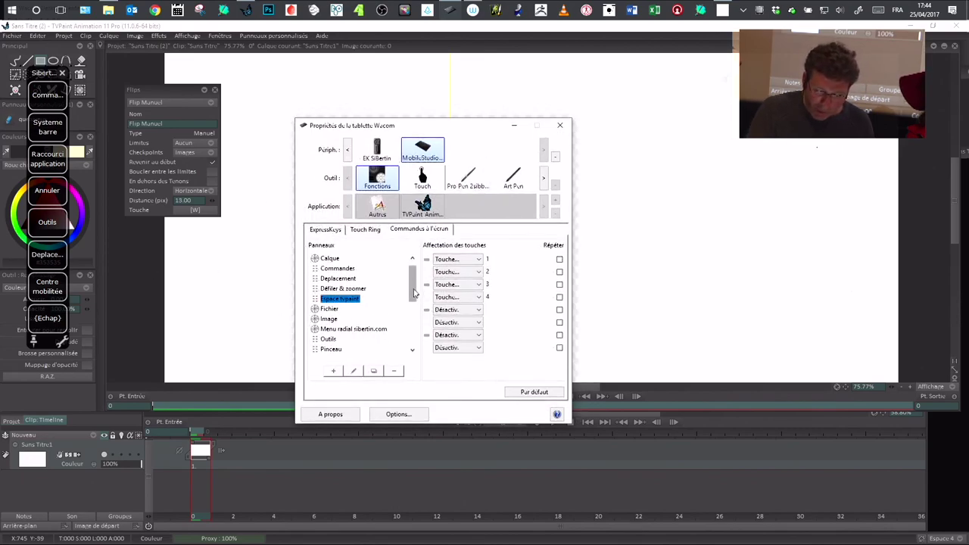
{"action": "left_click", "coordinate": [351, 279]}
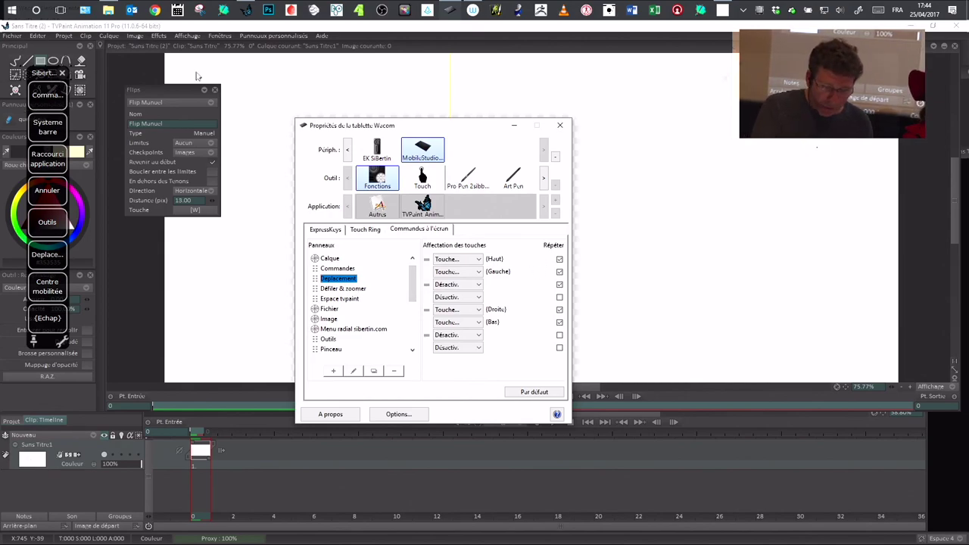
Select the Sibertin.com panel, view the on-screen controls assignable to its first button, and leave the assignment unchanged
{"action": "scroll", "coordinate": [416, 302], "scroll_direction": "down", "scroll_amount": 2}
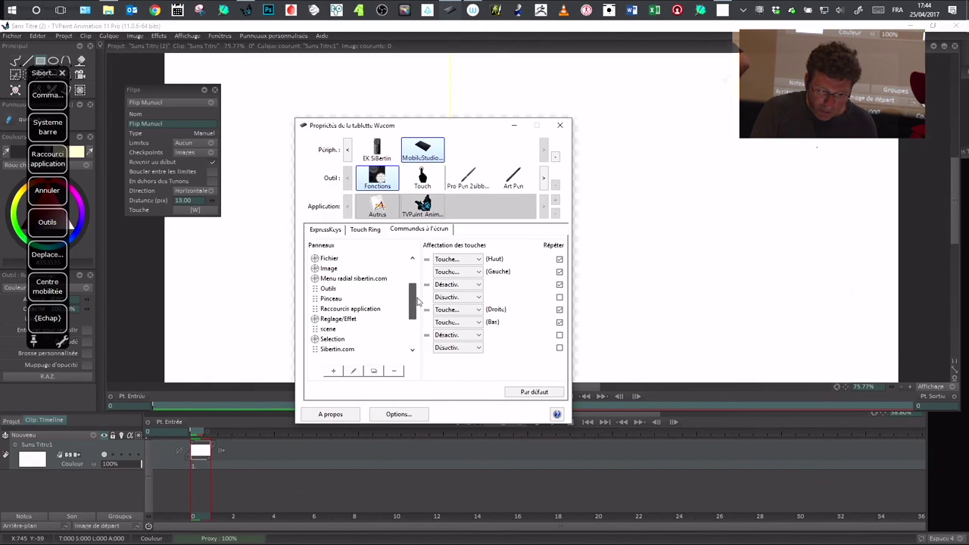
{"action": "scroll", "coordinate": [416, 302], "scroll_direction": "down", "scroll_amount": 1}
{"action": "left_click", "coordinate": [355, 329]}
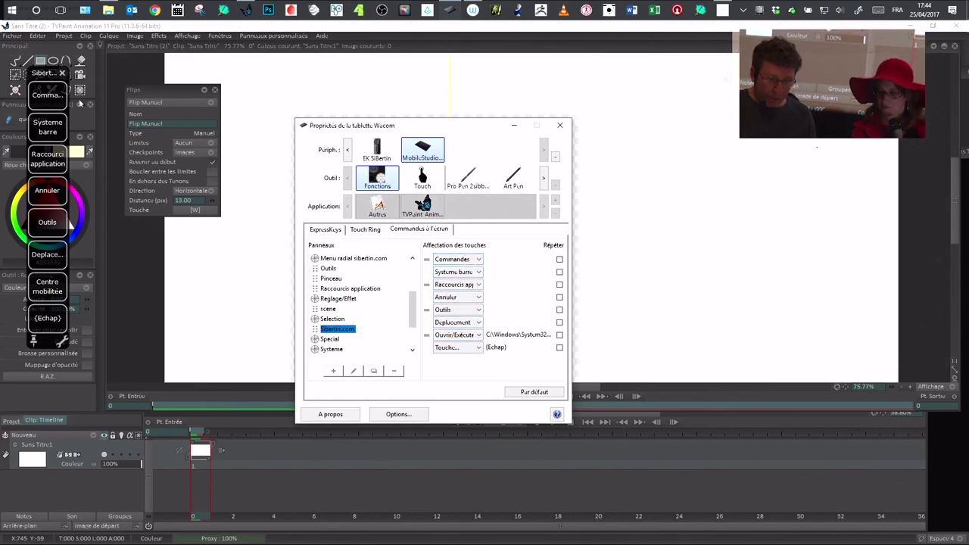
{"action": "left_click", "coordinate": [473, 260]}
{"action": "mouse_move", "coordinate": [523, 288]}
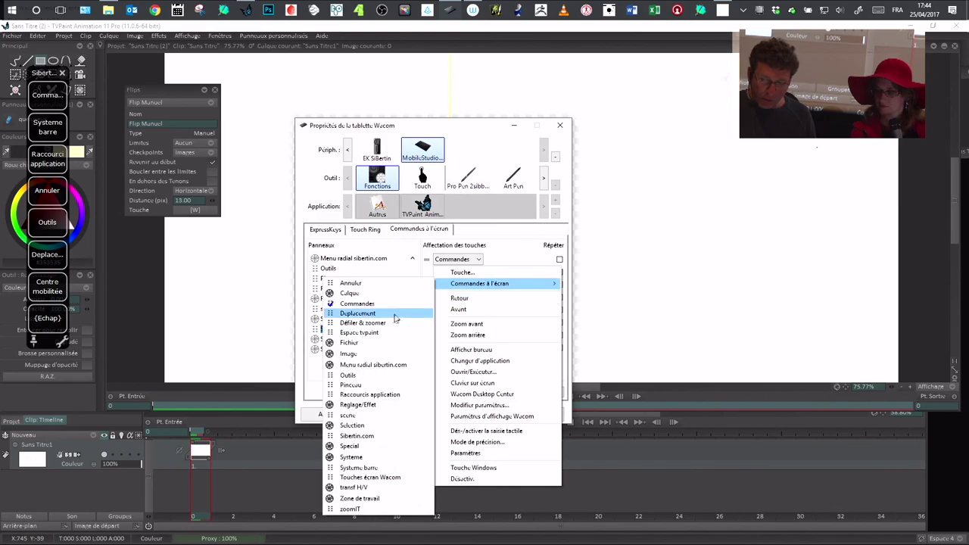
{"action": "left_click", "coordinate": [491, 144]}
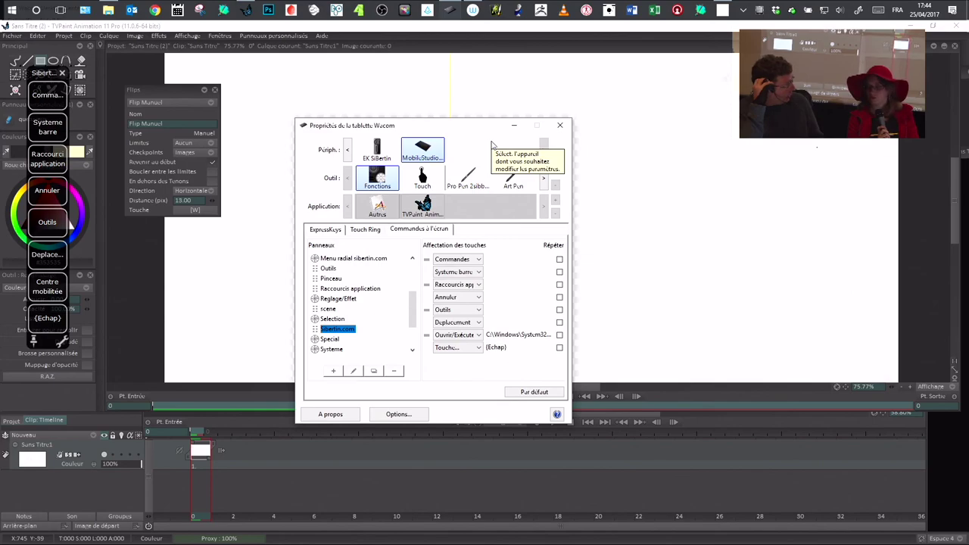
{"action": "left_click_drag", "start_coordinate": [452, 128], "coordinate": [476, 157]}
Show and close the Commandes panel twice from the Sibertin.com panel, return to TVPaint, and close the Sibertin.com panel
{"action": "left_click_drag", "start_coordinate": [44, 72], "coordinate": [53, 73]}
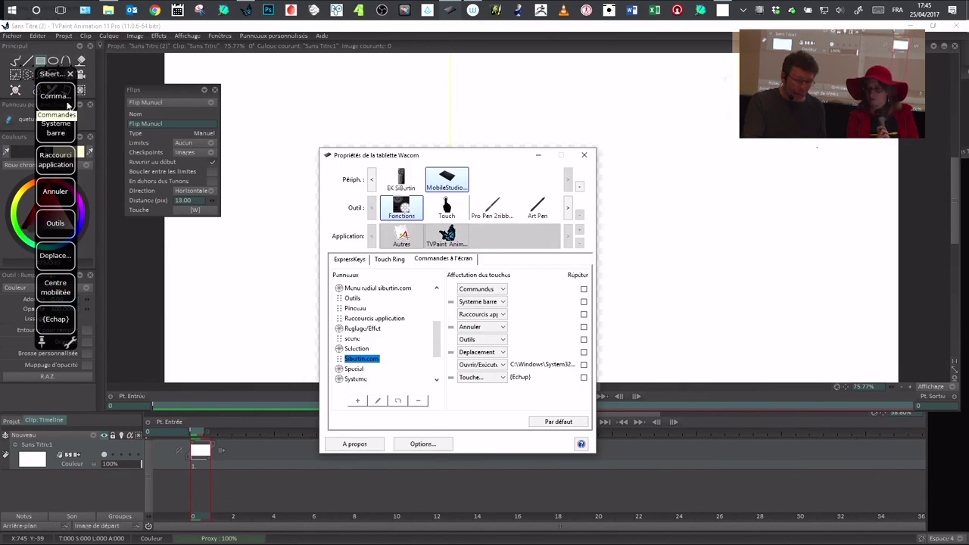
{"action": "left_click", "coordinate": [65, 101]}
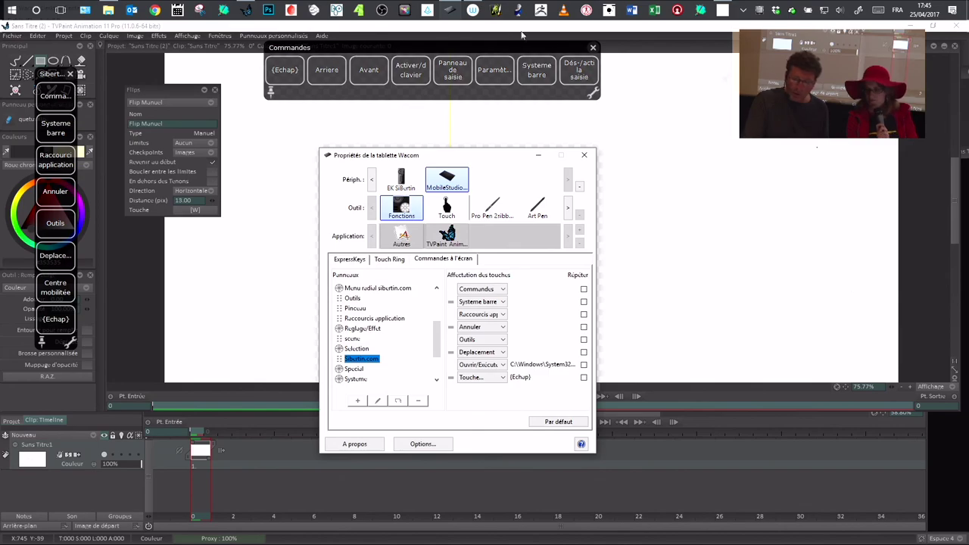
{"action": "left_click_drag", "start_coordinate": [561, 50], "coordinate": [543, 58]}
{"action": "left_click", "coordinate": [574, 57]}
{"action": "left_click", "coordinate": [61, 100]}
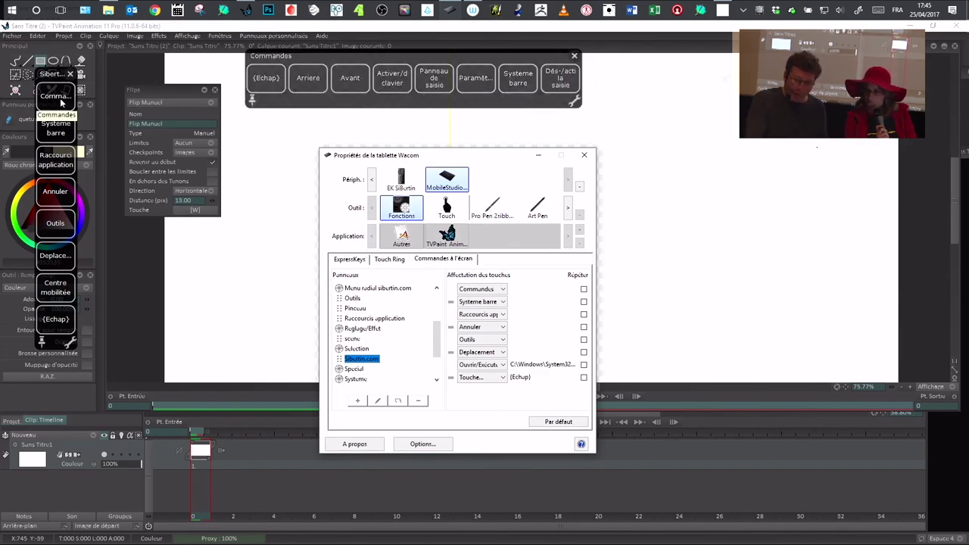
{"action": "left_click", "coordinate": [575, 57]}
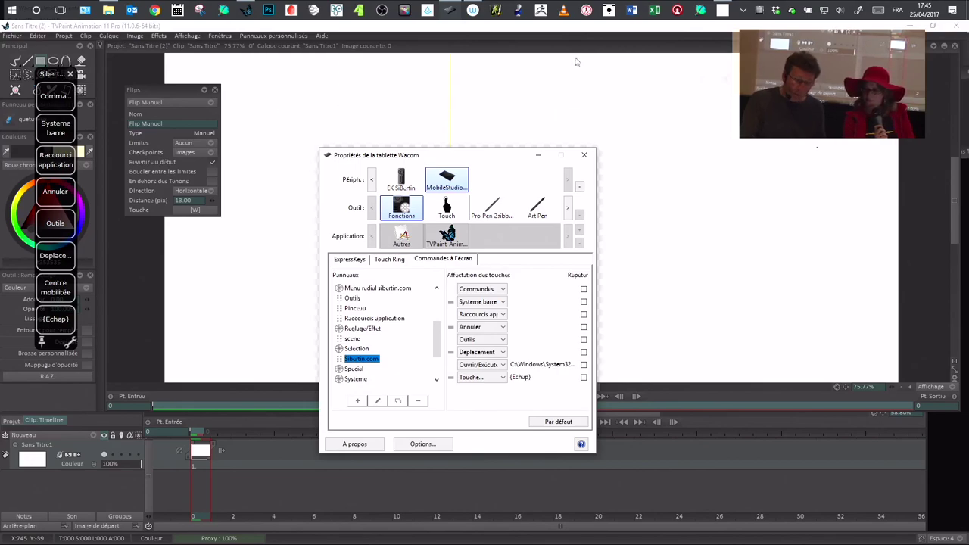
{"action": "left_click", "coordinate": [377, 135]}
{"action": "left_click", "coordinate": [70, 74]}
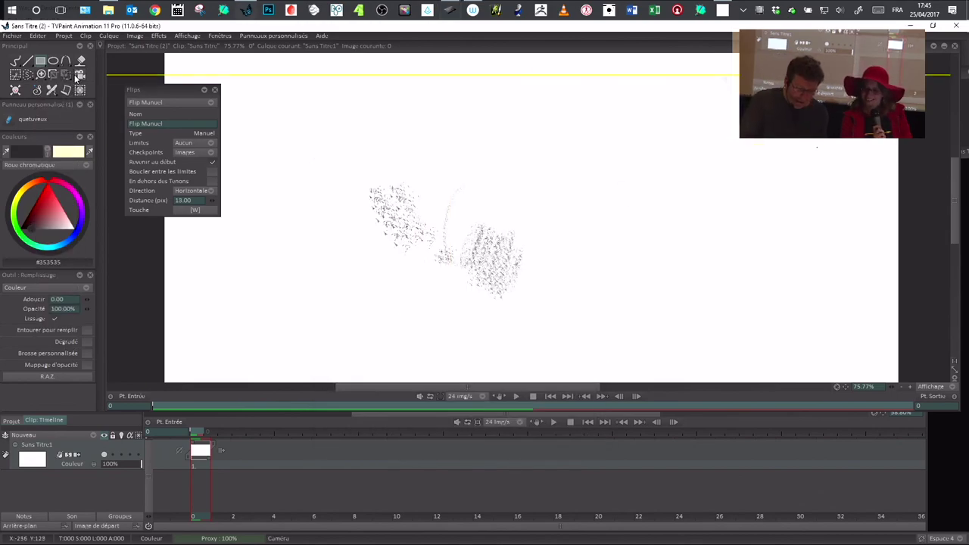
Move the Flips panel closer to the upper corner of the canvas area, beside the colour panels
{"action": "left_click_drag", "start_coordinate": [160, 90], "coordinate": [145, 71]}
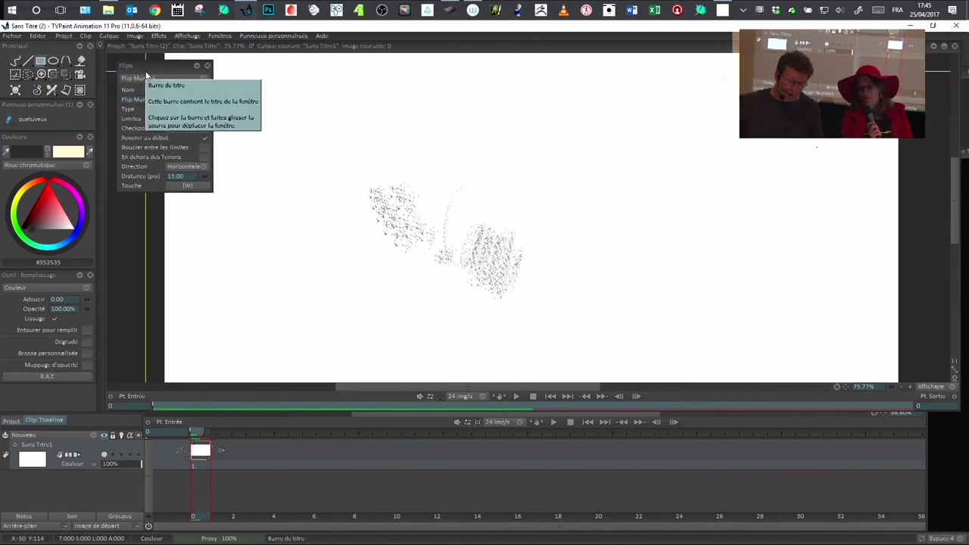
{"action": "left_click_drag", "start_coordinate": [156, 71], "coordinate": [147, 63]}
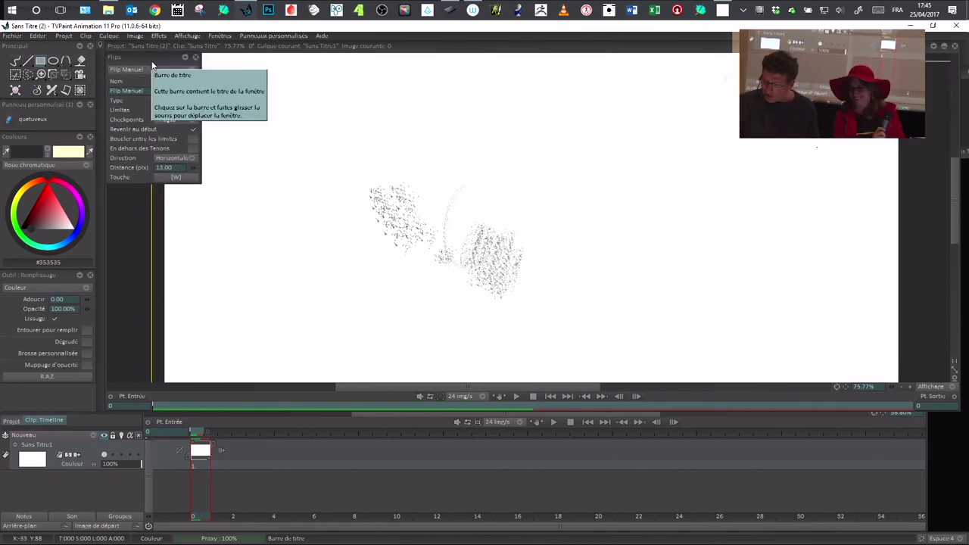
{"action": "left_click_drag", "start_coordinate": [137, 67], "coordinate": [146, 66]}
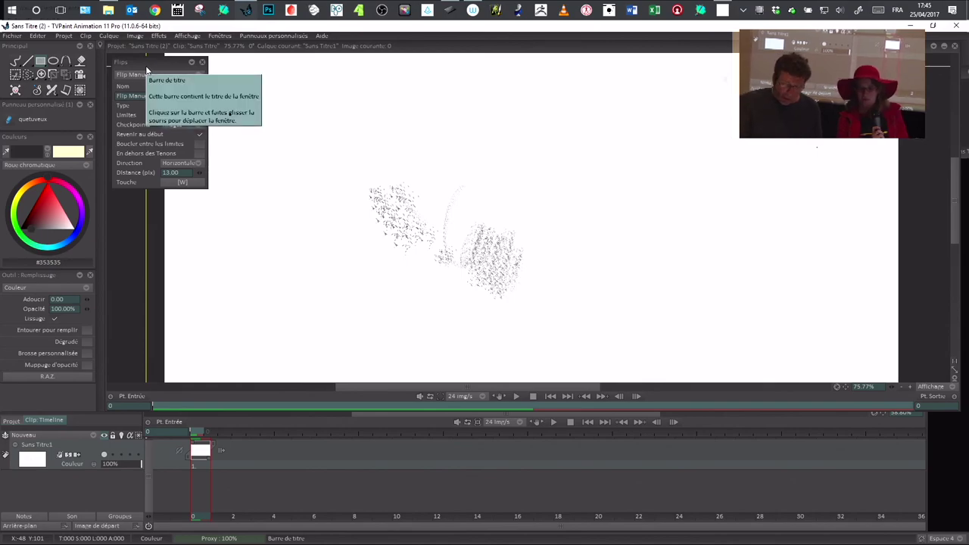
Call up the Sibertin.com radial menu and create a new project with the default settings through its Fichier and Nouveau entries
{"action": "right_click", "coordinate": [469, 234]}
{"action": "left_click", "coordinate": [469, 236]}
{"action": "right_click", "coordinate": [470, 237]}
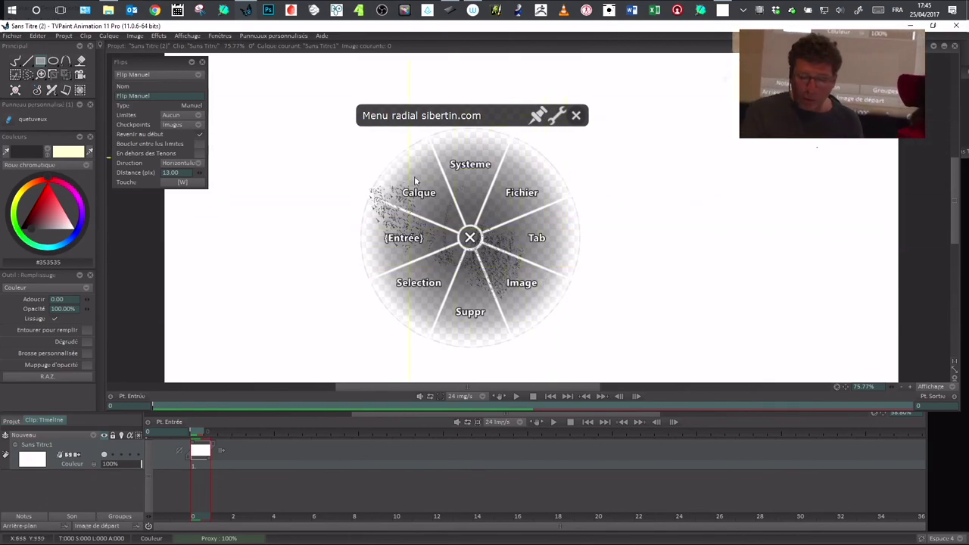
{"action": "left_click", "coordinate": [520, 195]}
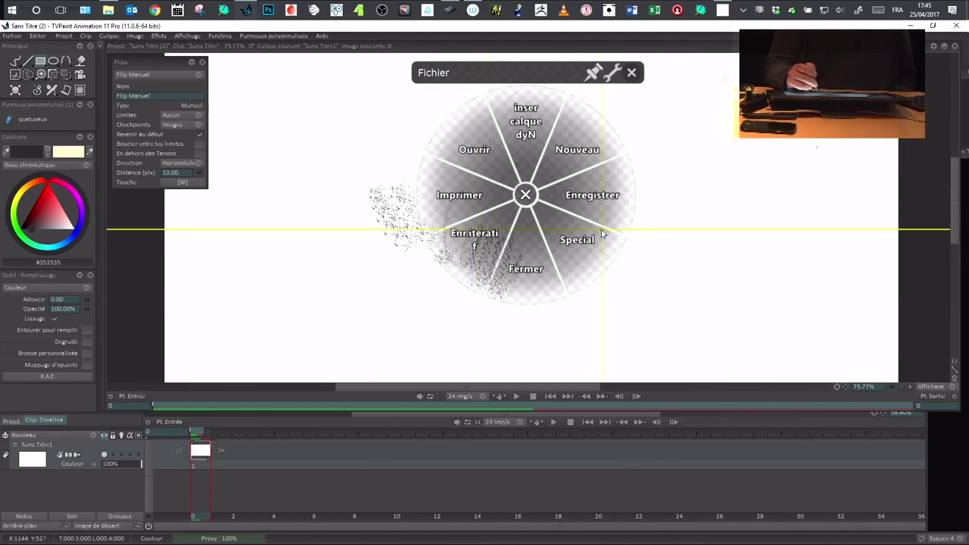
{"action": "left_click", "coordinate": [577, 152]}
{"action": "key", "text": "Return"}
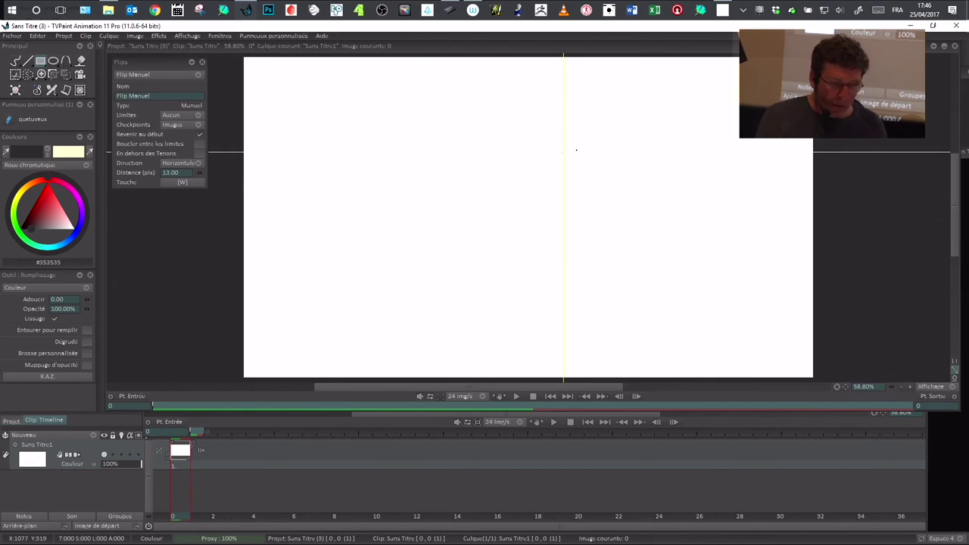
Open the new-project dialog from the application's own file commands, close it, and reopen it with its keyboard shortcut
{"action": "left_click", "coordinate": [14, 36]}
{"action": "left_click", "coordinate": [32, 46]}
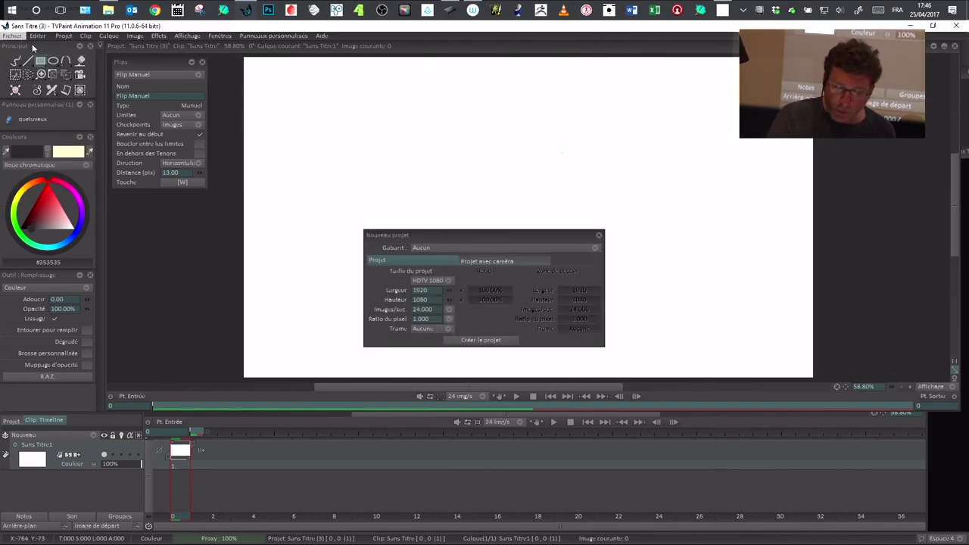
{"action": "left_click_drag", "start_coordinate": [452, 234], "coordinate": [468, 235]}
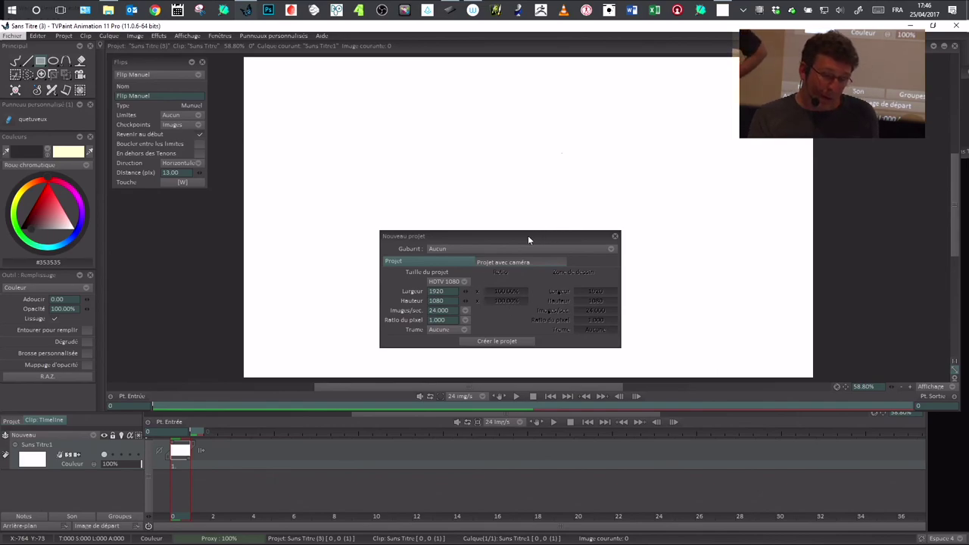
{"action": "left_click", "coordinate": [615, 236]}
{"action": "key", "text": "ctrl+n"}
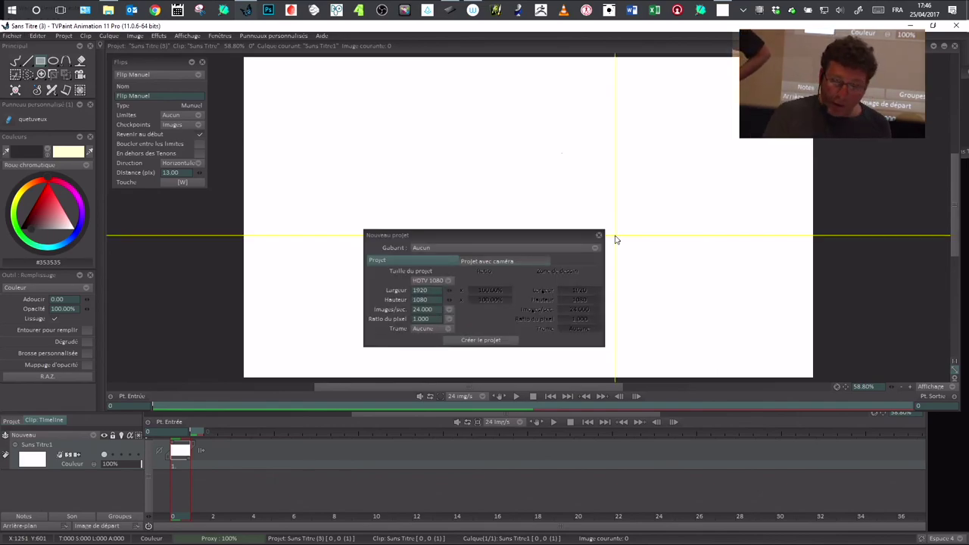
Close the new-project dialog and show the key assignments of the Fichier radial menu in the Wacom tablet properties
{"action": "left_click", "coordinate": [600, 235]}
{"action": "left_click", "coordinate": [450, 11]}
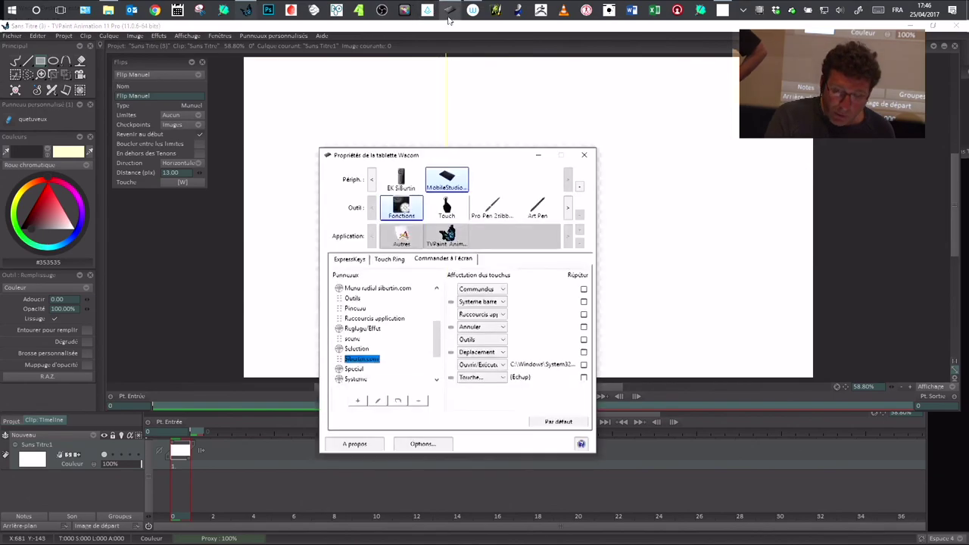
{"action": "left_click_drag", "start_coordinate": [455, 153], "coordinate": [460, 149]}
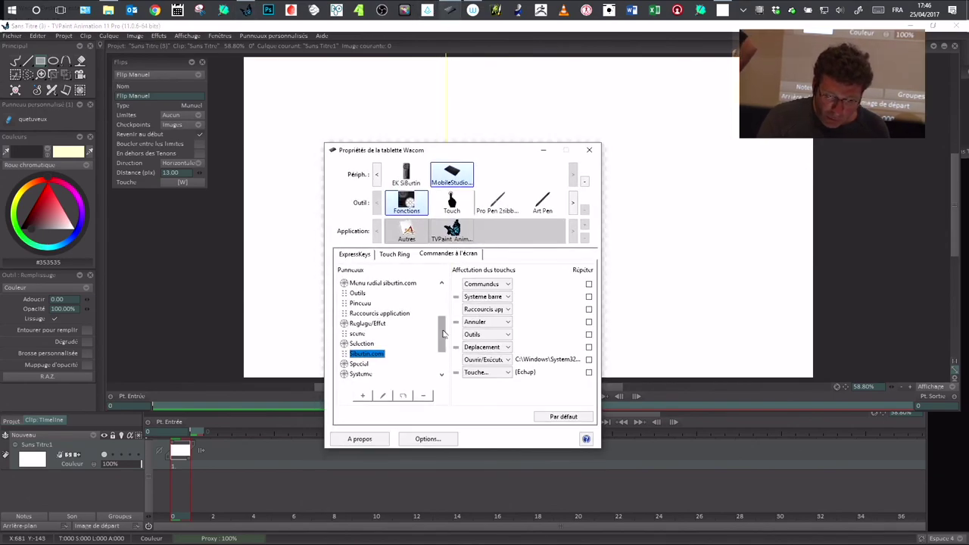
{"action": "scroll", "coordinate": [447, 347], "scroll_direction": "down", "scroll_amount": 1}
{"action": "scroll", "coordinate": [447, 346], "scroll_direction": "up", "scroll_amount": 2}
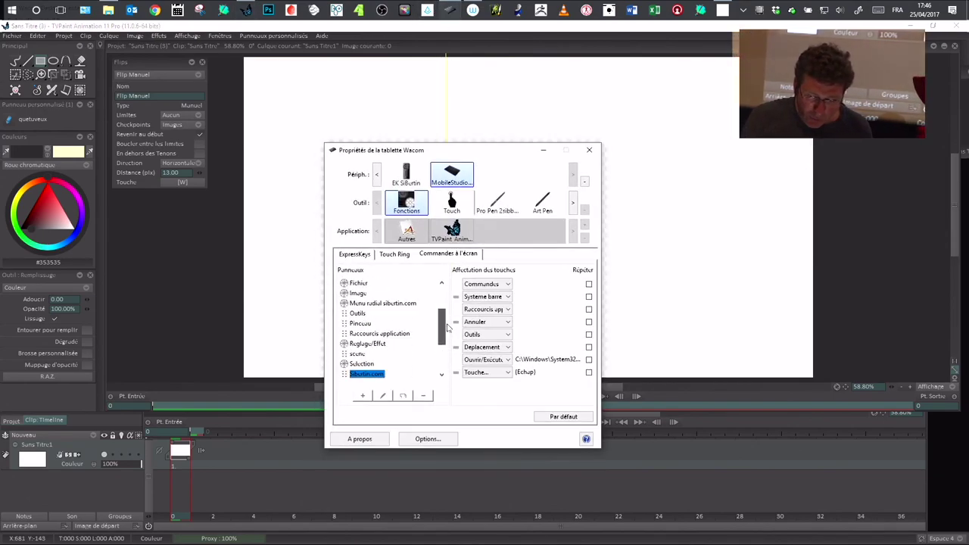
{"action": "left_click", "coordinate": [372, 294]}
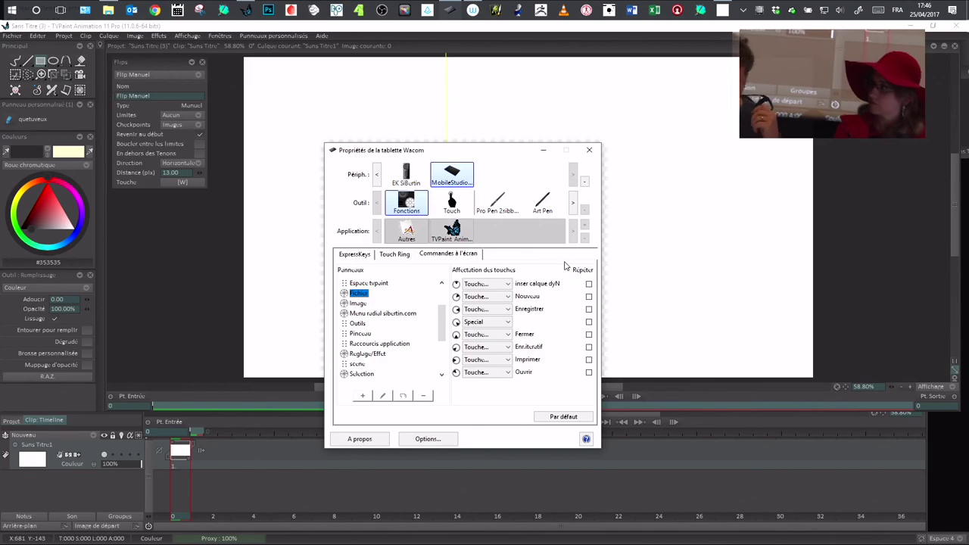
{"action": "left_click_drag", "start_coordinate": [498, 156], "coordinate": [453, 136]}
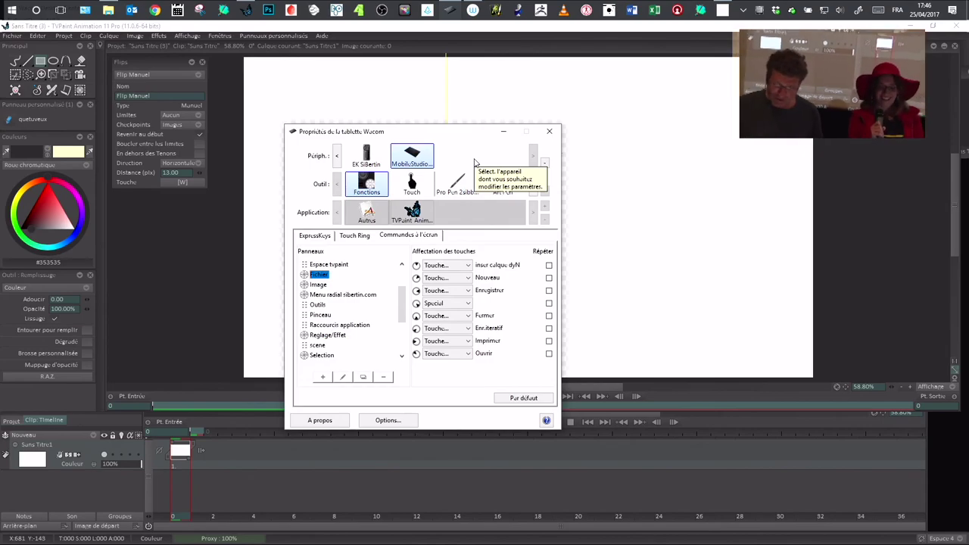
{"action": "left_click_drag", "start_coordinate": [451, 134], "coordinate": [468, 138]}
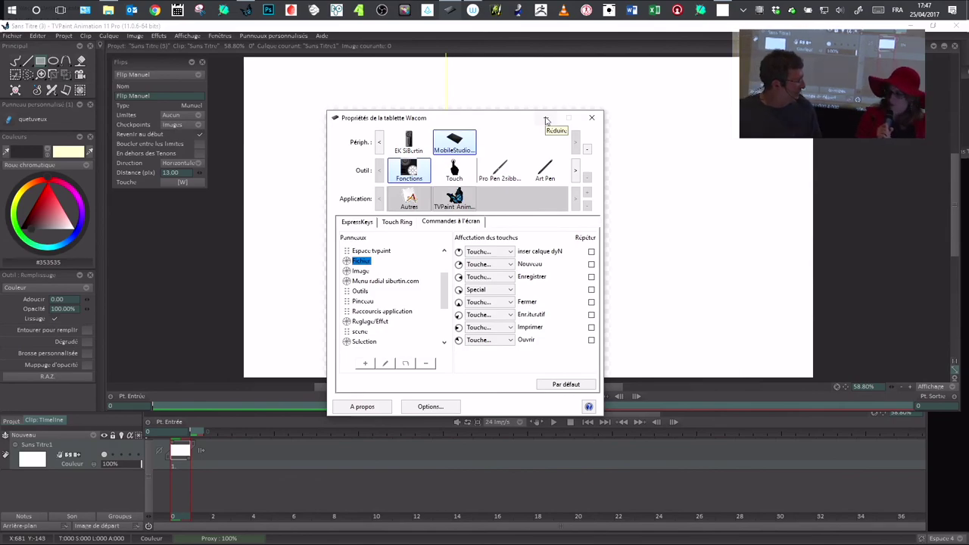
{"action": "left_click_drag", "start_coordinate": [493, 126], "coordinate": [507, 129]}
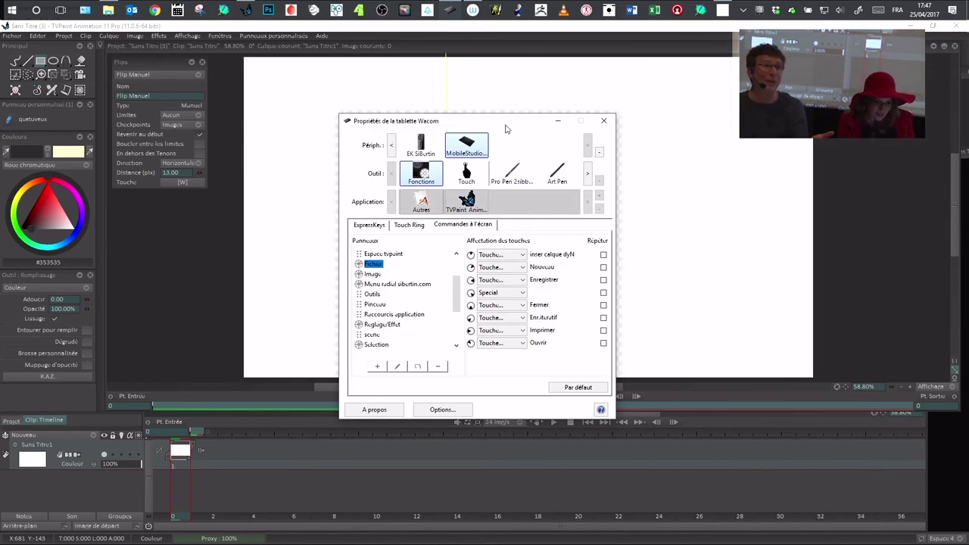
{"action": "key", "text": "alt+Tab"}
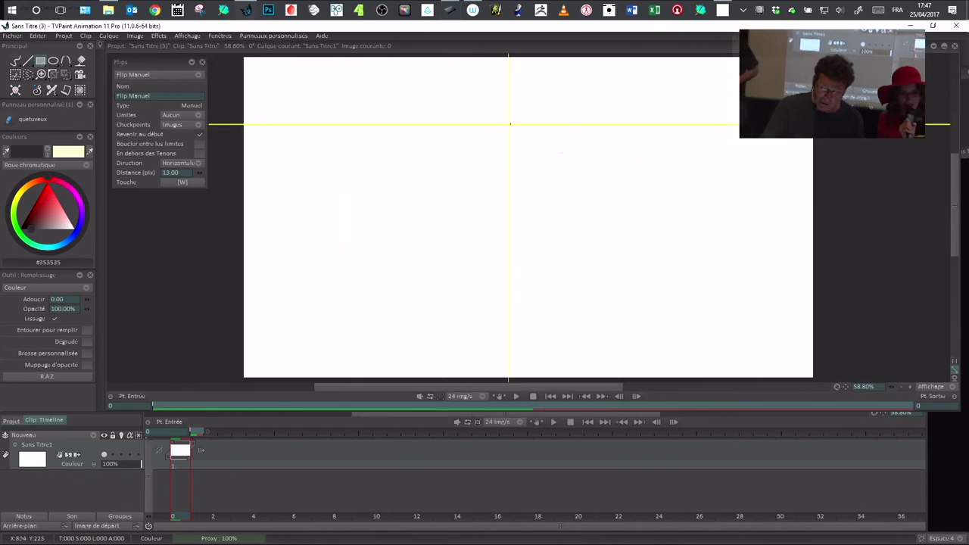
{"action": "key", "text": "alt+Tab"}
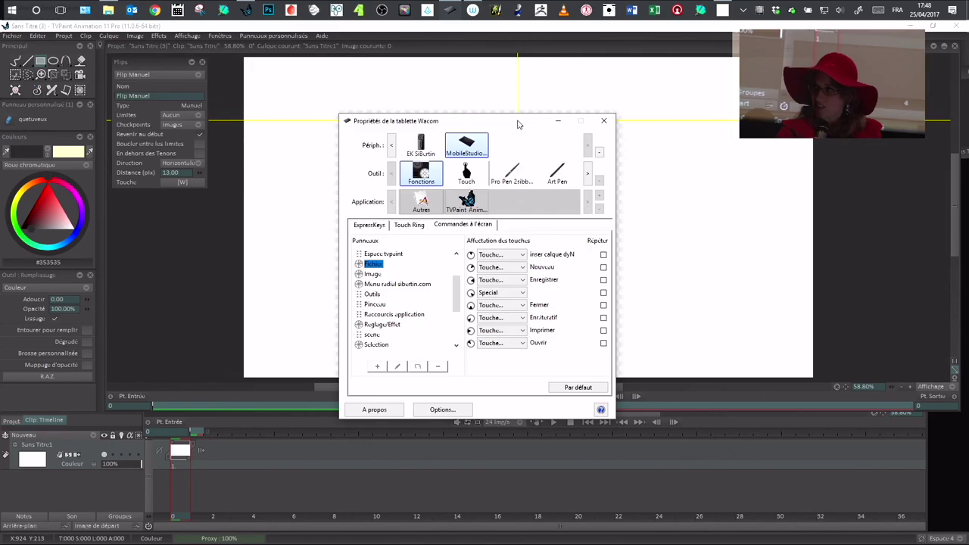
Show the Raccourcis application panel from the Sibertin.com panel, move it over the canvas, and close it
{"action": "left_click", "coordinate": [66, 161]}
{"action": "left_click_drag", "start_coordinate": [575, 405], "coordinate": [273, 196]}
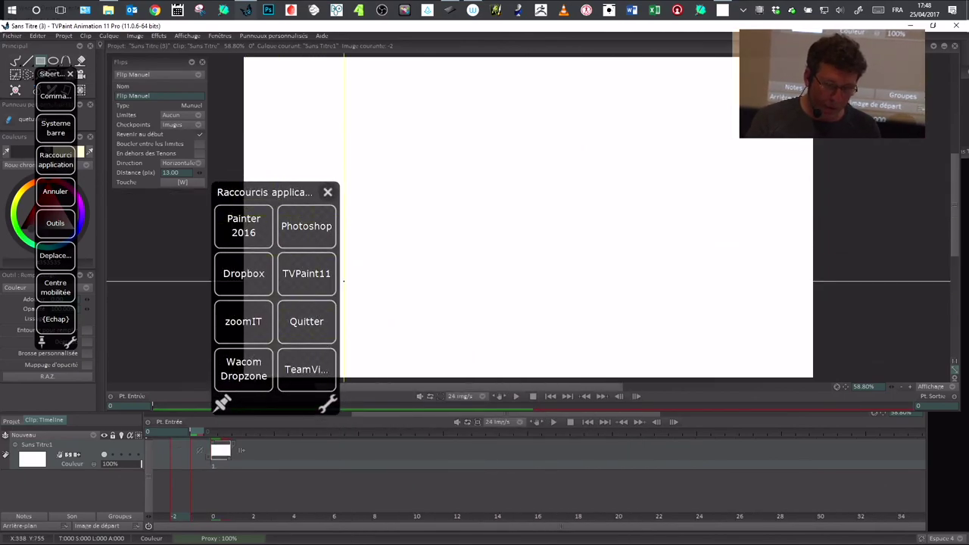
{"action": "left_click", "coordinate": [329, 192]}
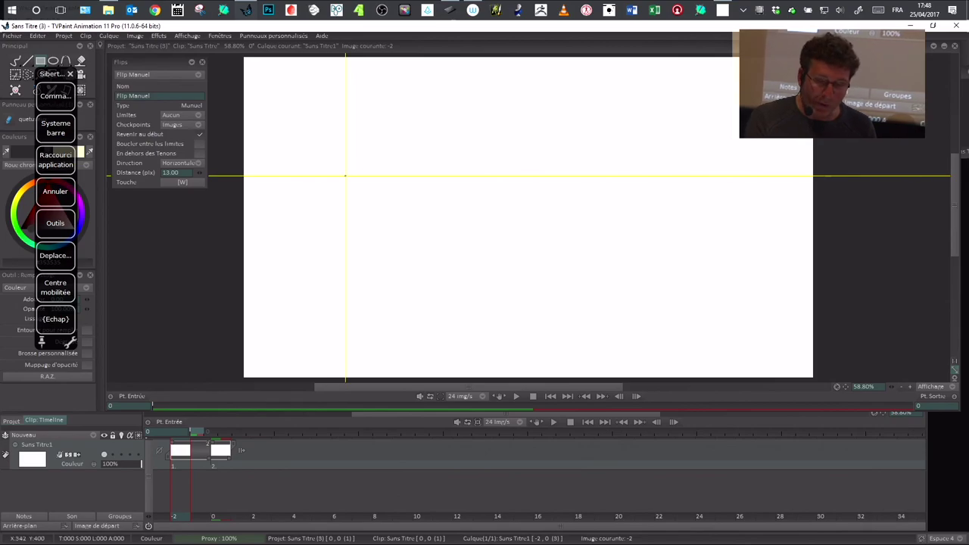
Start a new on-screen panel named aplli in the Wacom tablet properties, with a two-column layout and the middle size
{"action": "left_click", "coordinate": [449, 10]}
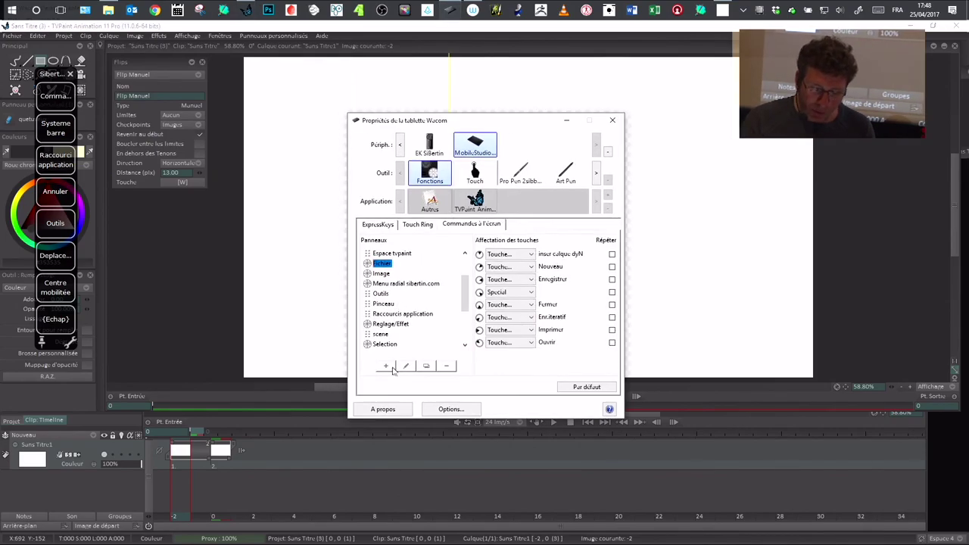
{"action": "left_click_drag", "start_coordinate": [433, 123], "coordinate": [426, 122]}
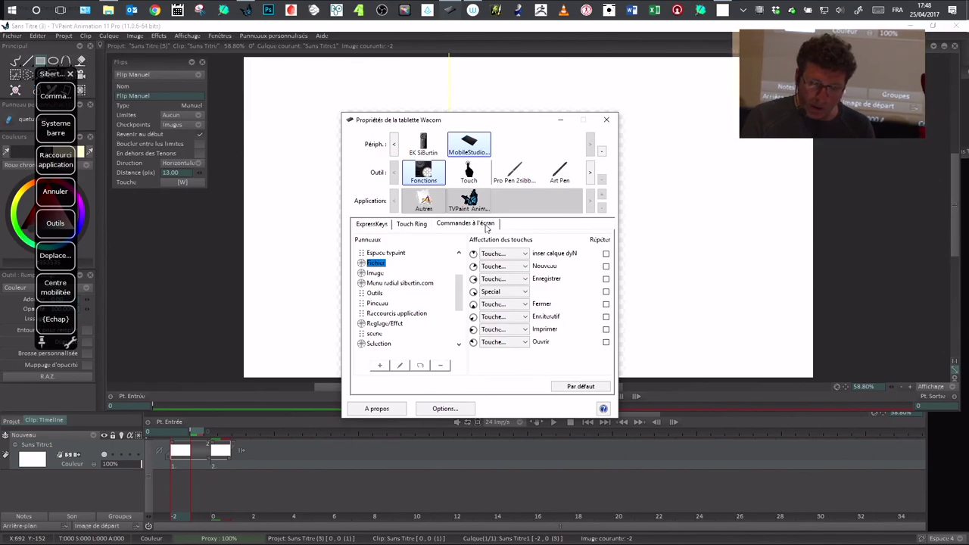
{"action": "left_click", "coordinate": [382, 366]}
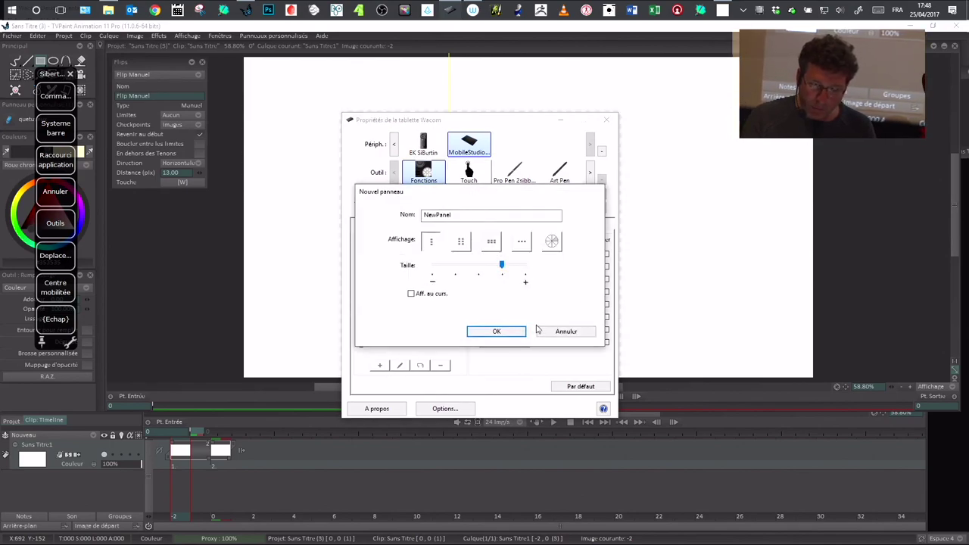
{"action": "type", "text": "aplli"}
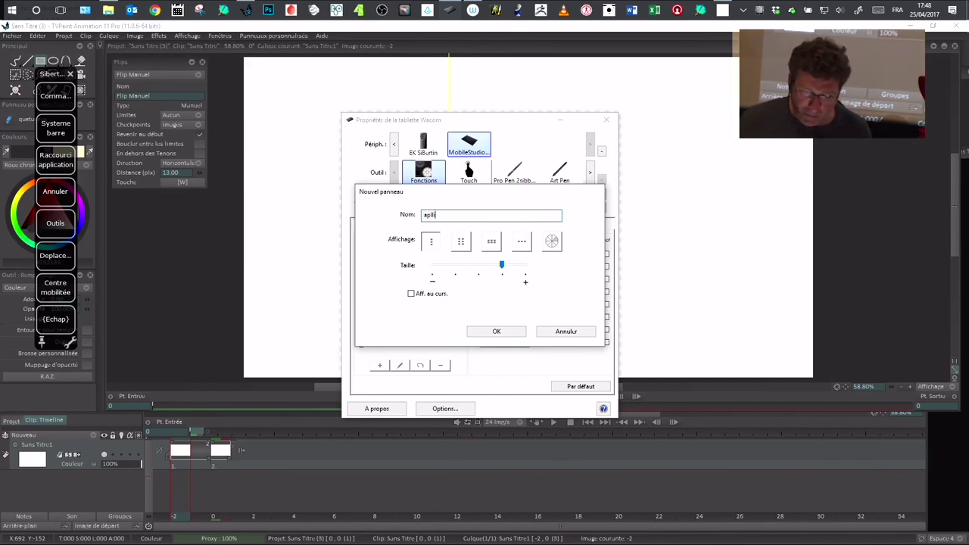
{"action": "left_click", "coordinate": [461, 240]}
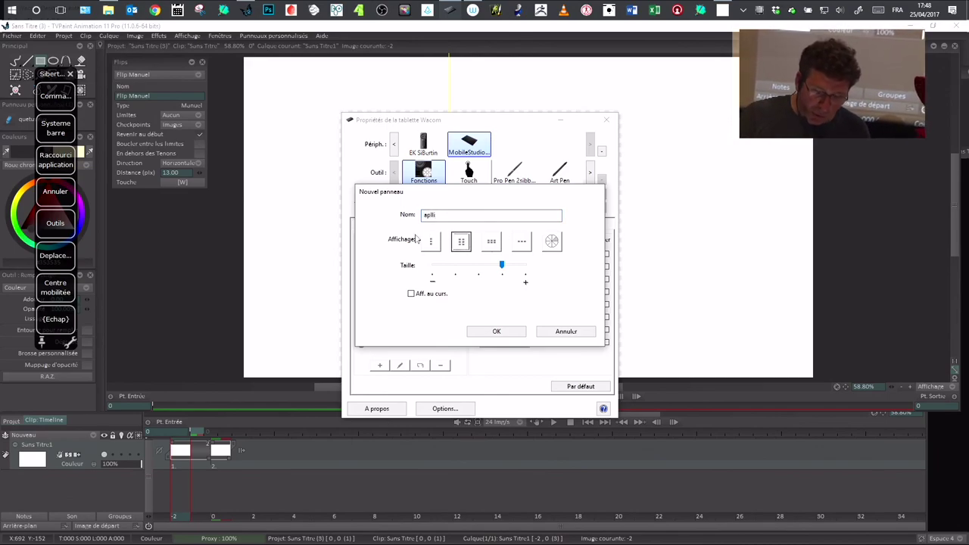
{"action": "left_click_drag", "start_coordinate": [502, 264], "coordinate": [479, 265]}
Turn the new panel's show-at-cursor option (Aff. au curs.) on and off again, and create the panel
{"action": "left_click_drag", "start_coordinate": [503, 191], "coordinate": [512, 196]}
{"action": "left_click", "coordinate": [419, 298]}
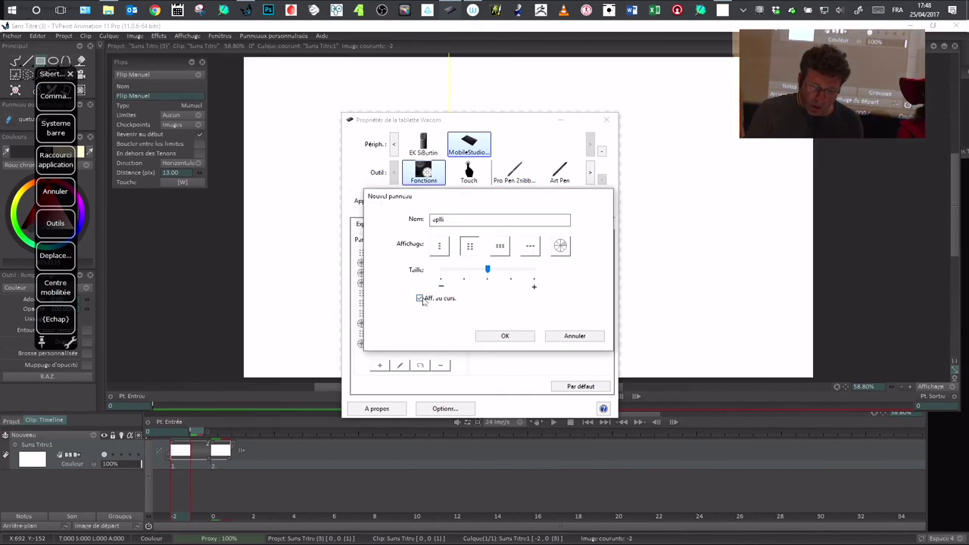
{"action": "right_click", "coordinate": [745, 200]}
{"action": "right_click", "coordinate": [265, 208]}
{"action": "right_click", "coordinate": [848, 154]}
{"action": "right_click", "coordinate": [434, 87]}
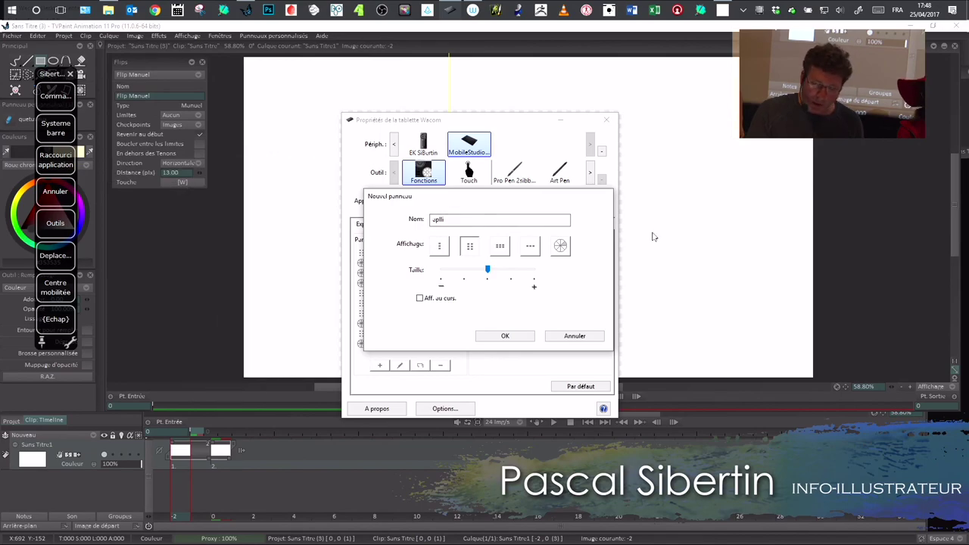
{"action": "left_click", "coordinate": [71, 74]}
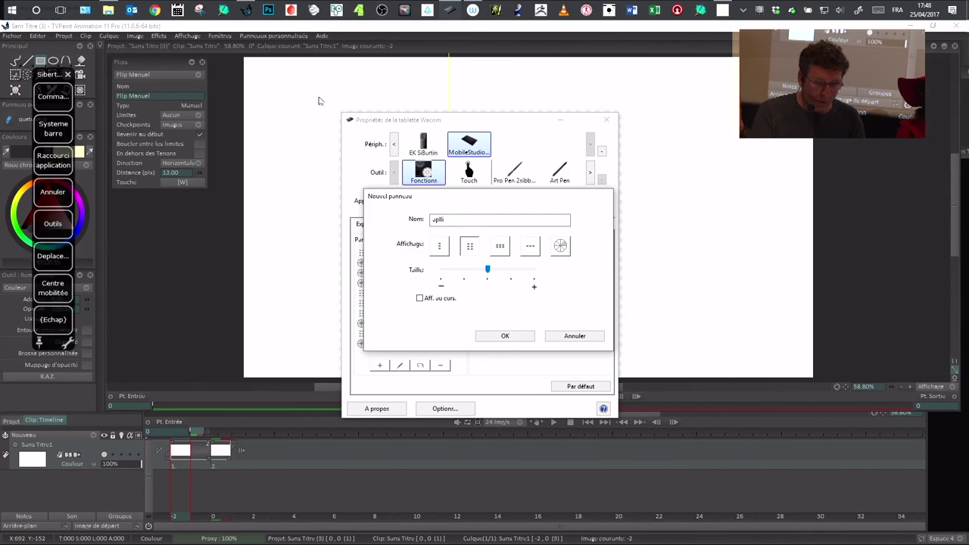
{"action": "left_click", "coordinate": [505, 337]}
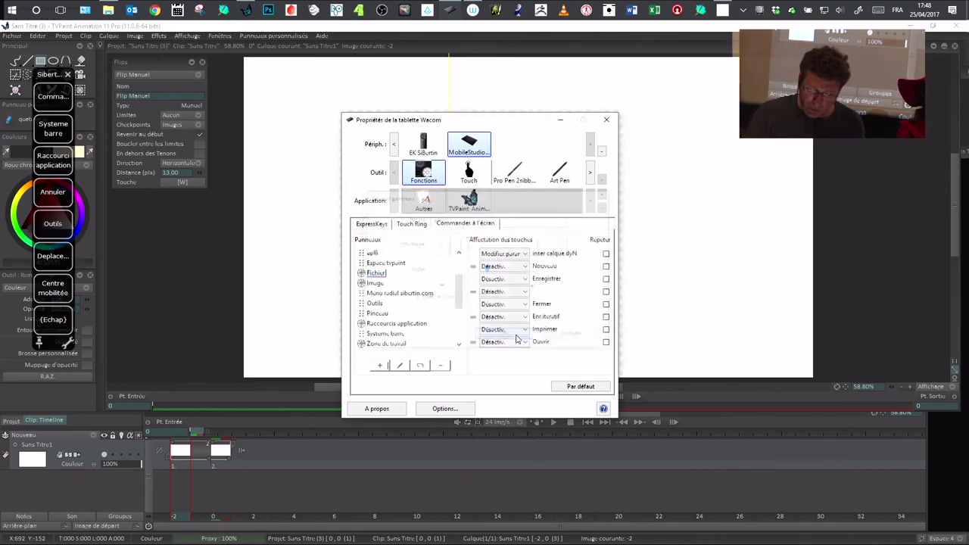
Assign the Ouvrir/Exécuter function to the first key of the aplli panel
{"action": "left_click", "coordinate": [524, 254]}
{"action": "left_click_drag", "start_coordinate": [459, 290], "coordinate": [459, 260]}
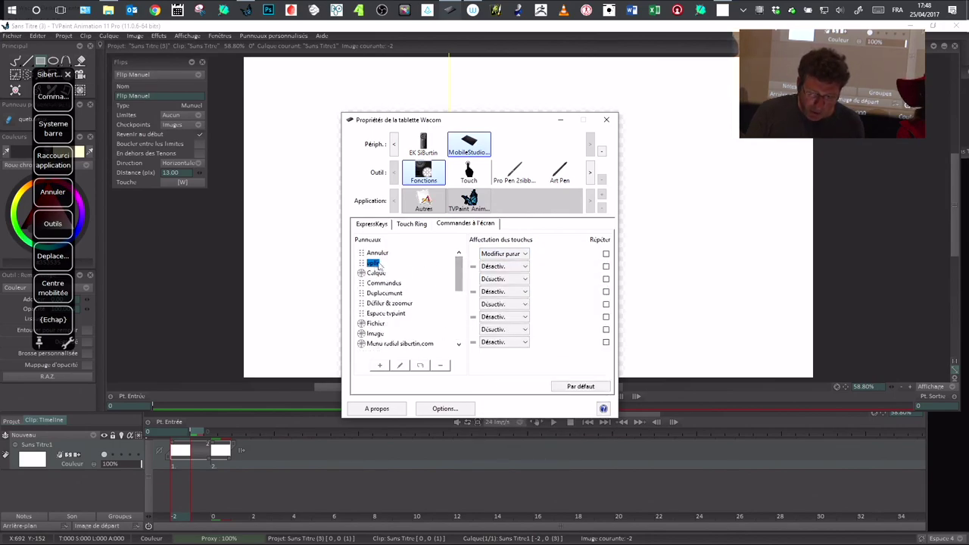
{"action": "left_click", "coordinate": [521, 256]}
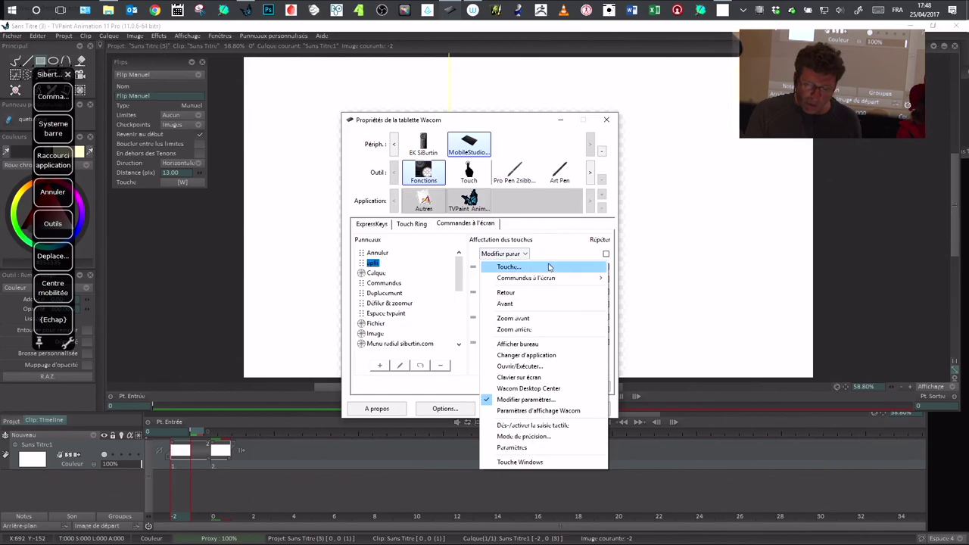
{"action": "left_click", "coordinate": [511, 133]}
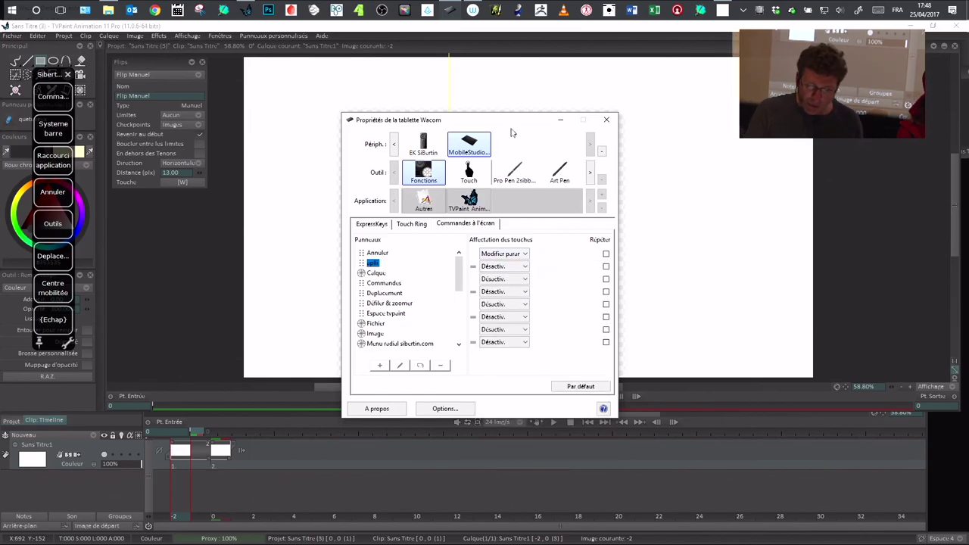
{"action": "left_click", "coordinate": [515, 255]}
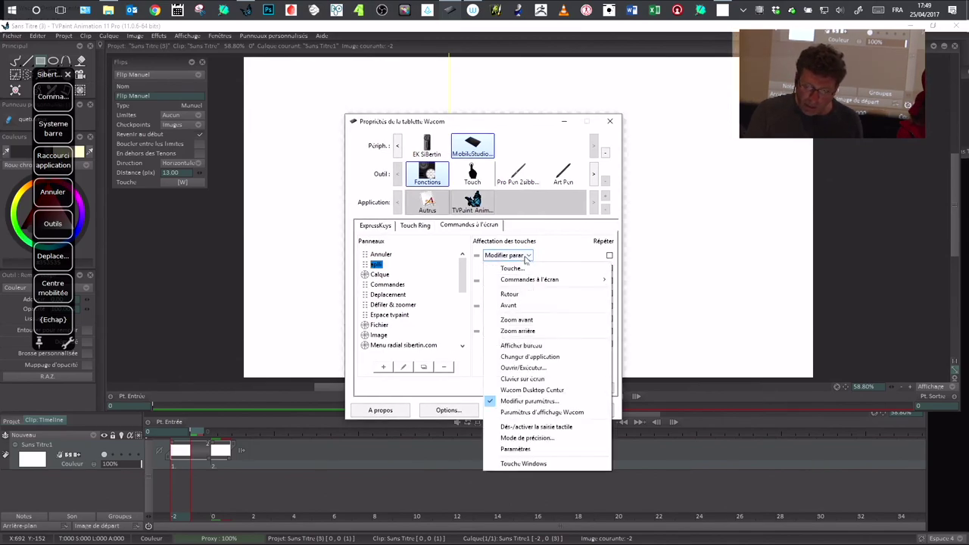
{"action": "left_click", "coordinate": [551, 369]}
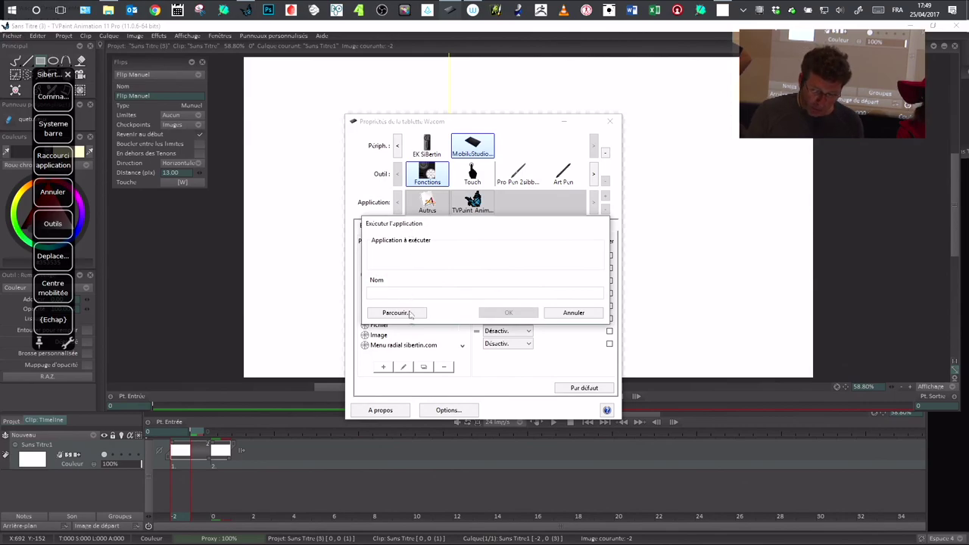
Browse for the application to run in C:, Programmes, TVPaint Developpement, TVPaint Animation 11 Pro (64bits)
{"action": "left_click", "coordinate": [396, 313]}
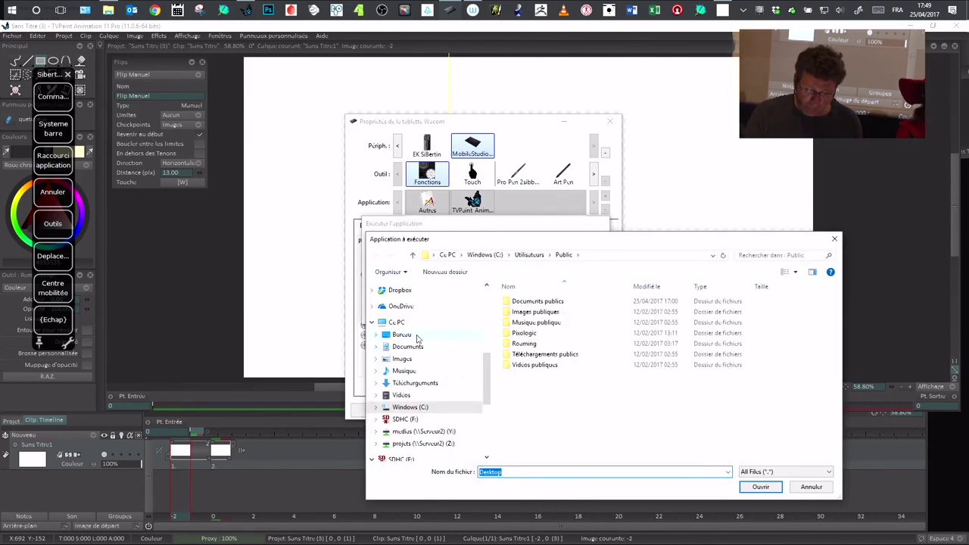
{"action": "left_click_drag", "start_coordinate": [488, 371], "coordinate": [472, 244]}
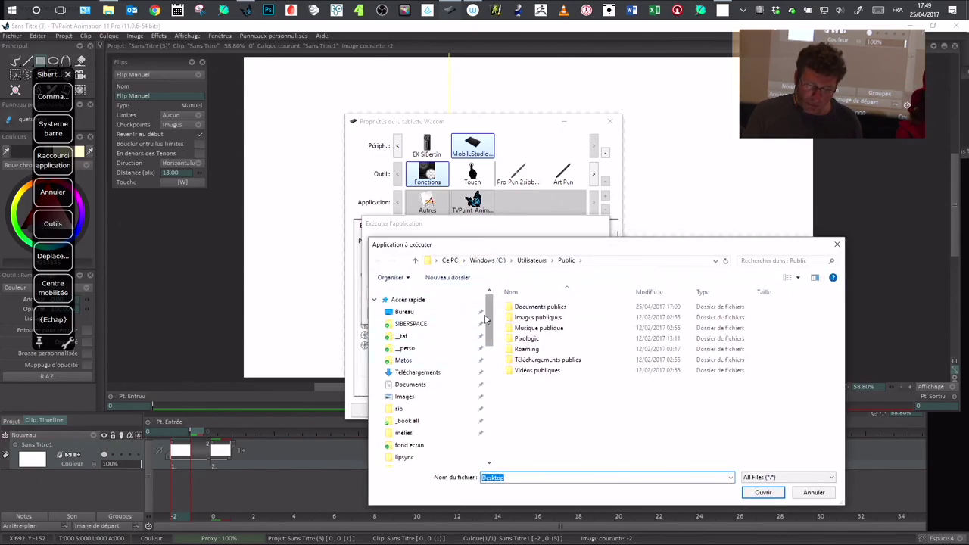
{"action": "left_click_drag", "start_coordinate": [489, 320], "coordinate": [489, 345]}
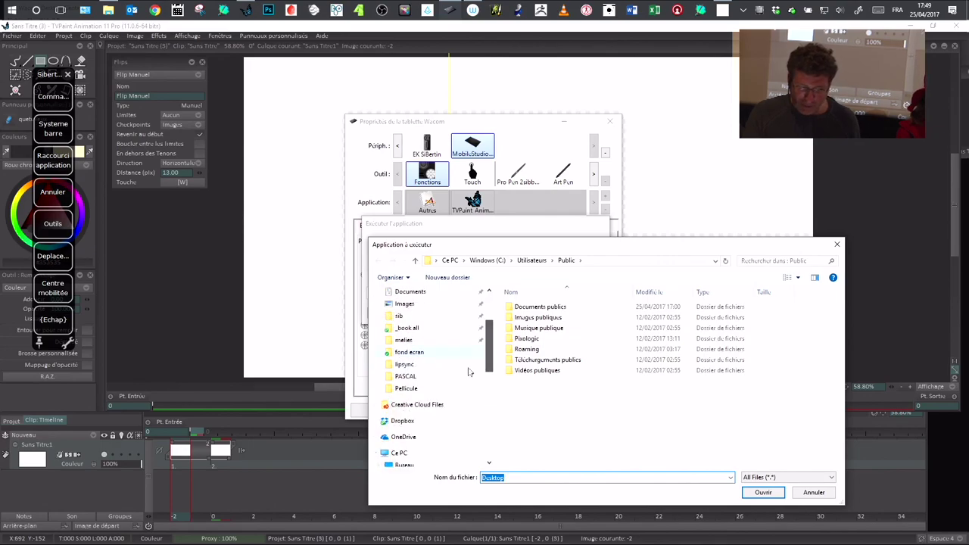
{"action": "left_click", "coordinate": [409, 453]}
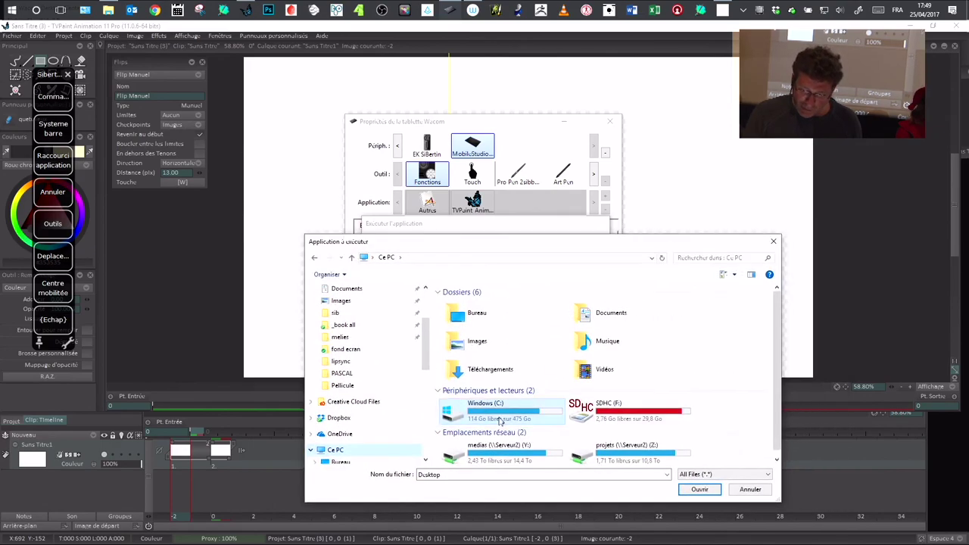
{"action": "double_click", "coordinate": [500, 419]}
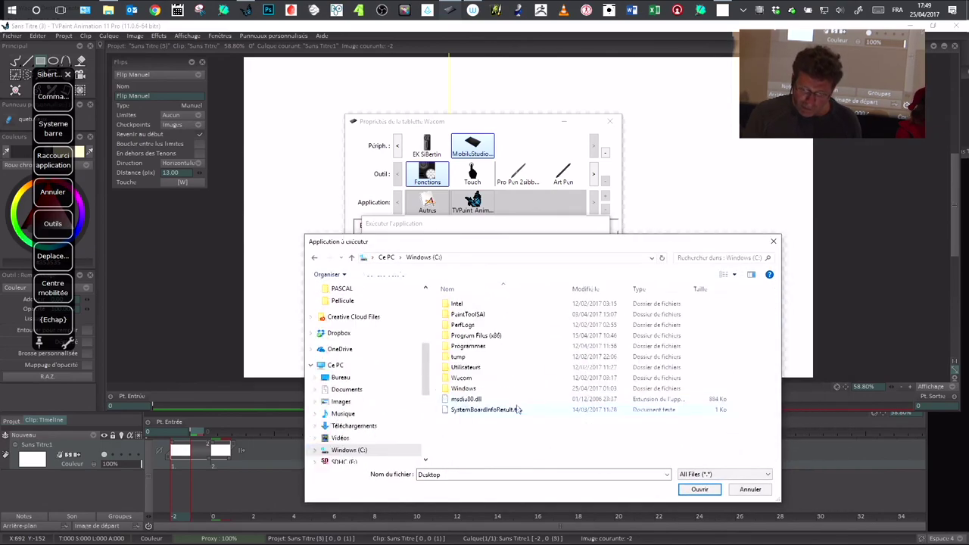
{"action": "double_click", "coordinate": [498, 346]}
{"action": "scroll", "coordinate": [773, 324], "scroll_direction": "down", "scroll_amount": 8}
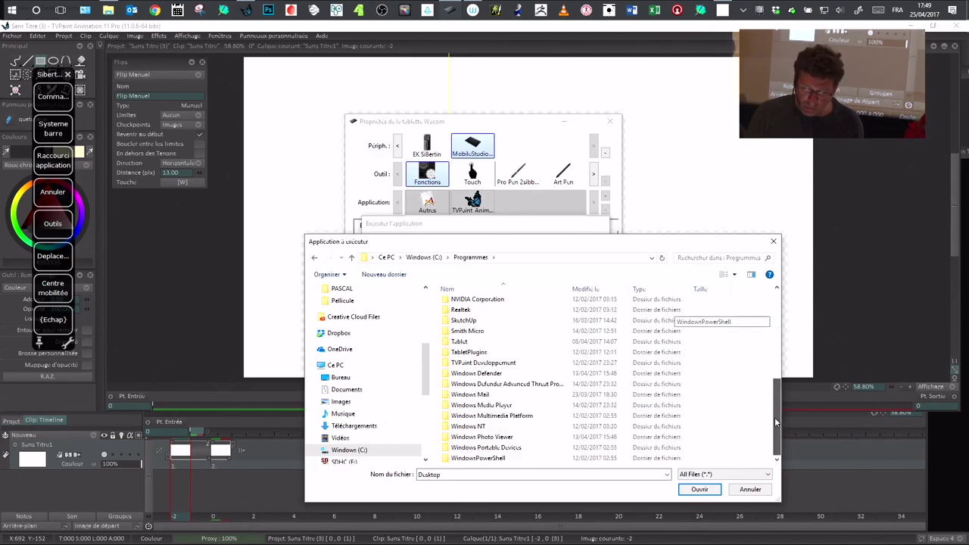
{"action": "double_click", "coordinate": [502, 362]}
{"action": "double_click", "coordinate": [533, 306]}
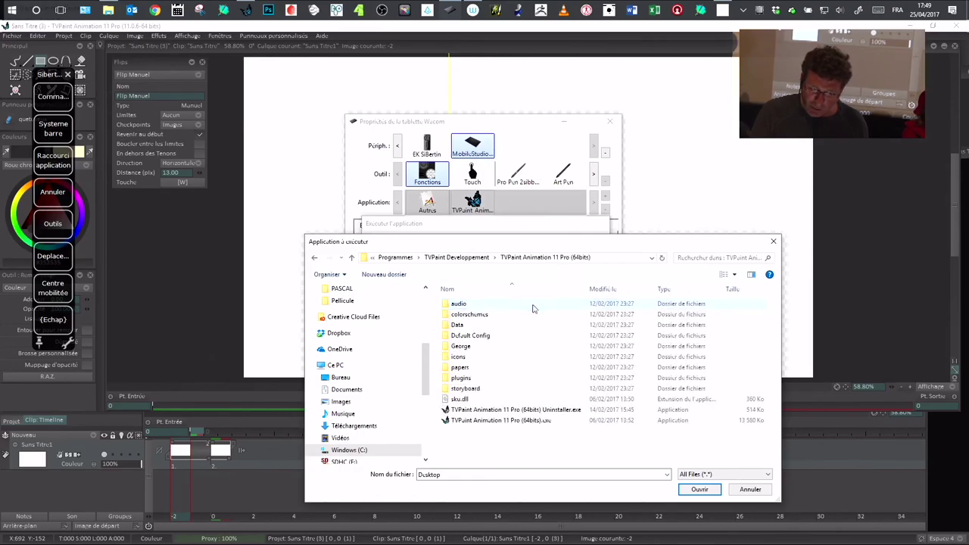
Choose TVPaint Animation 11 Pro (64bits).exe as the application the key runs, and confirm with its default name
{"action": "left_click", "coordinate": [500, 420]}
{"action": "left_click", "coordinate": [695, 489]}
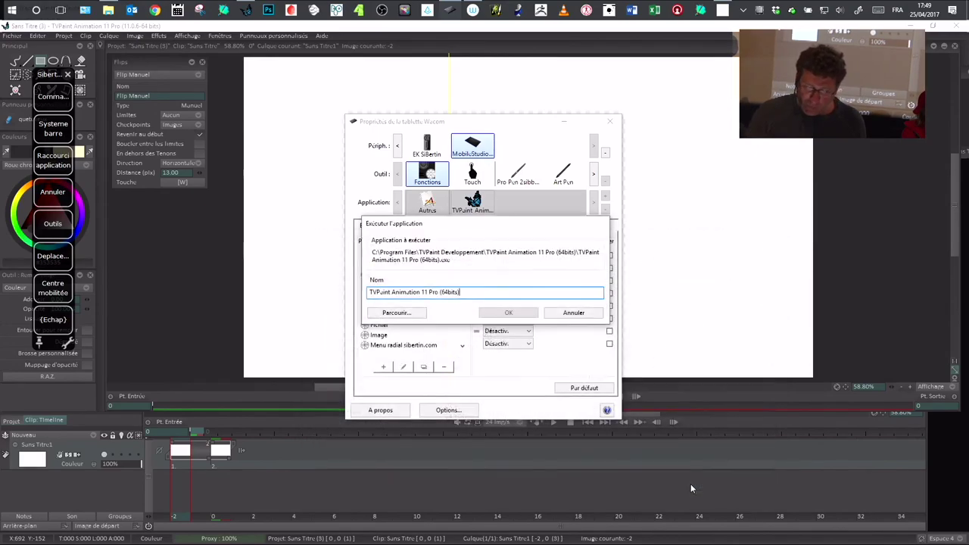
{"action": "left_click", "coordinate": [519, 313]}
{"action": "left_click_drag", "start_coordinate": [512, 128], "coordinate": [524, 129]}
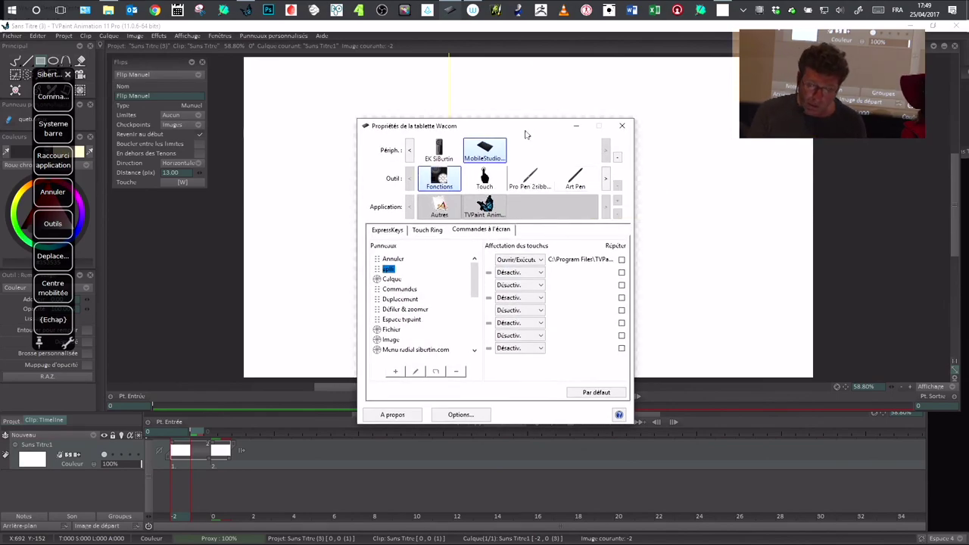
{"action": "left_click_drag", "start_coordinate": [526, 132], "coordinate": [528, 136]}
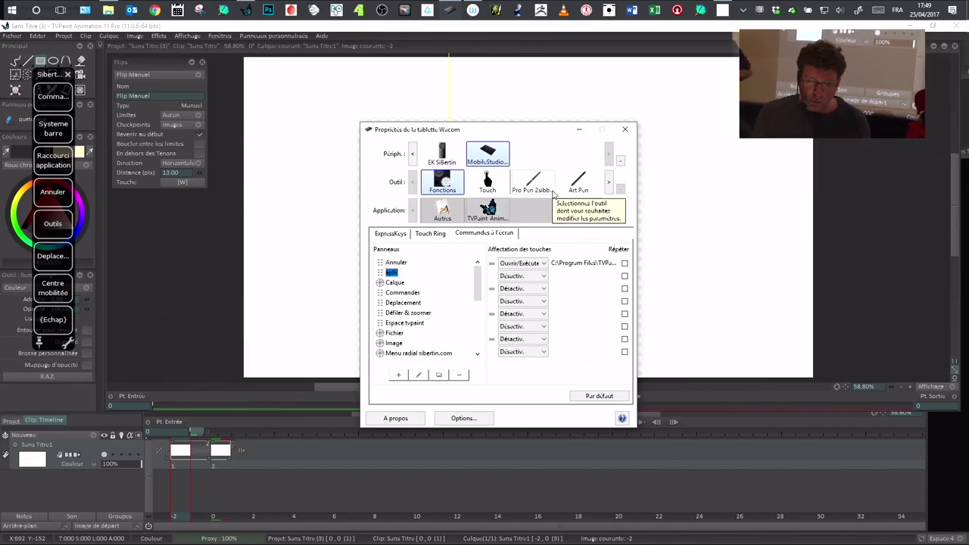
Assign the aplli on-screen panel to the first outer ExpressKey (Touches ext.) of the ExpressKey remote for Autres applications
{"action": "left_click", "coordinate": [442, 157]}
{"action": "left_click_drag", "start_coordinate": [528, 137], "coordinate": [536, 140]}
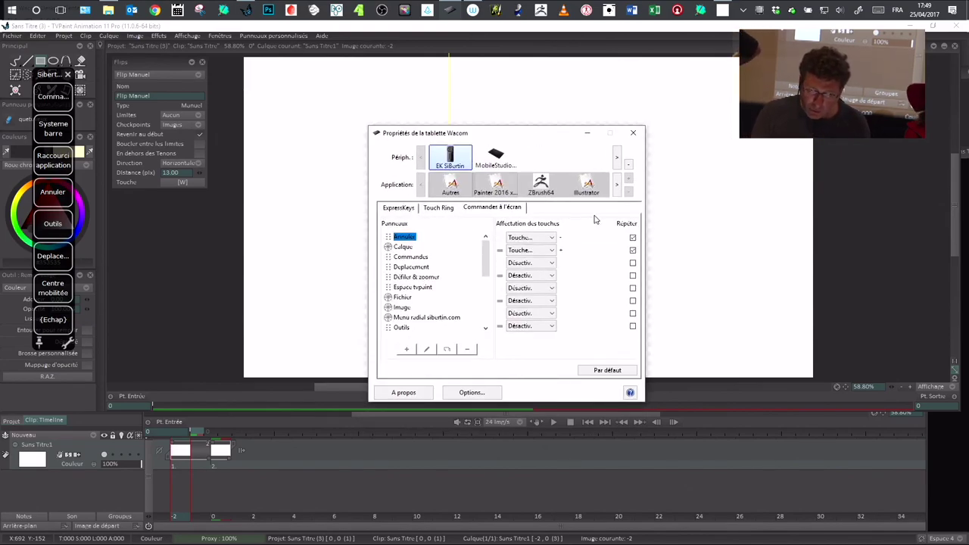
{"action": "left_click", "coordinate": [393, 211]}
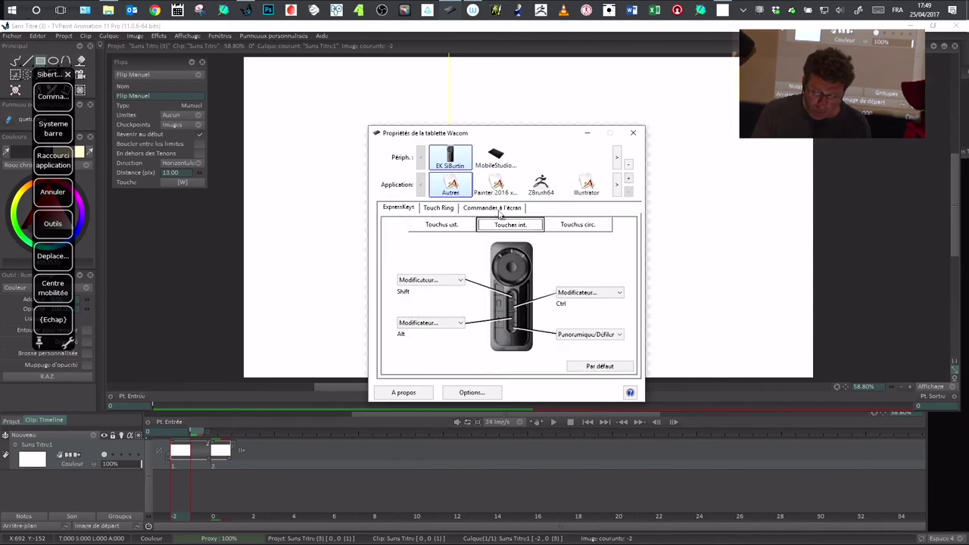
{"action": "left_click", "coordinate": [463, 227]}
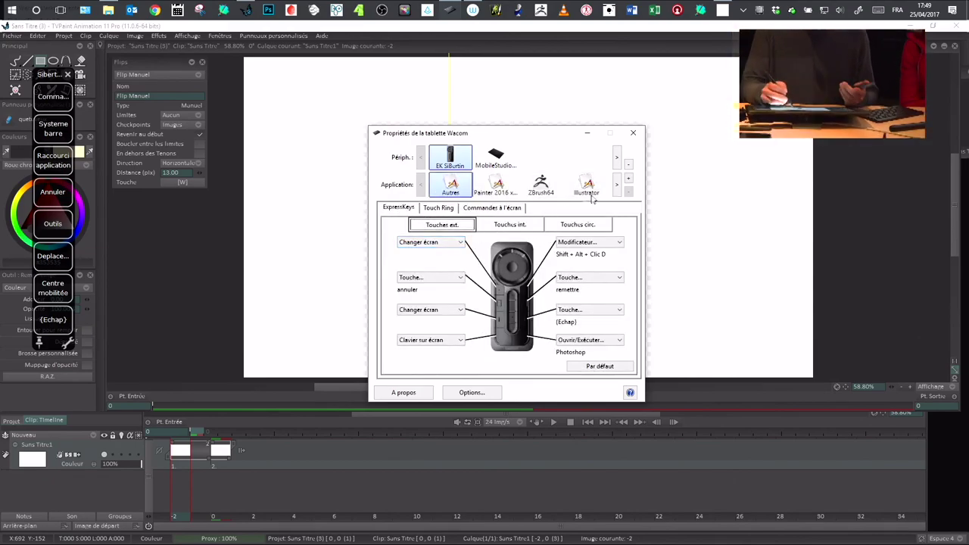
{"action": "left_click", "coordinate": [460, 245]}
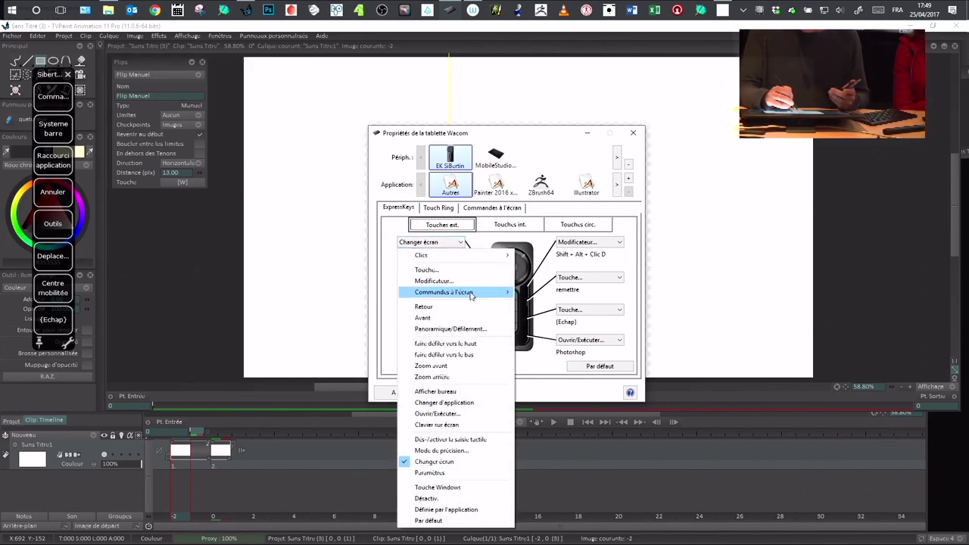
{"action": "mouse_move", "coordinate": [471, 295]}
{"action": "left_click", "coordinate": [356, 300]}
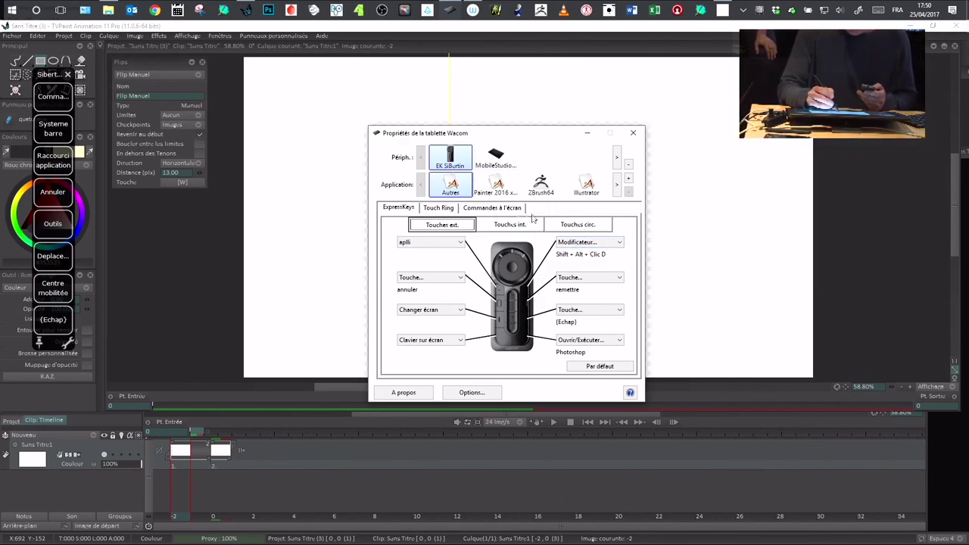
{"action": "left_click", "coordinate": [503, 209]}
{"action": "left_click", "coordinate": [429, 350]}
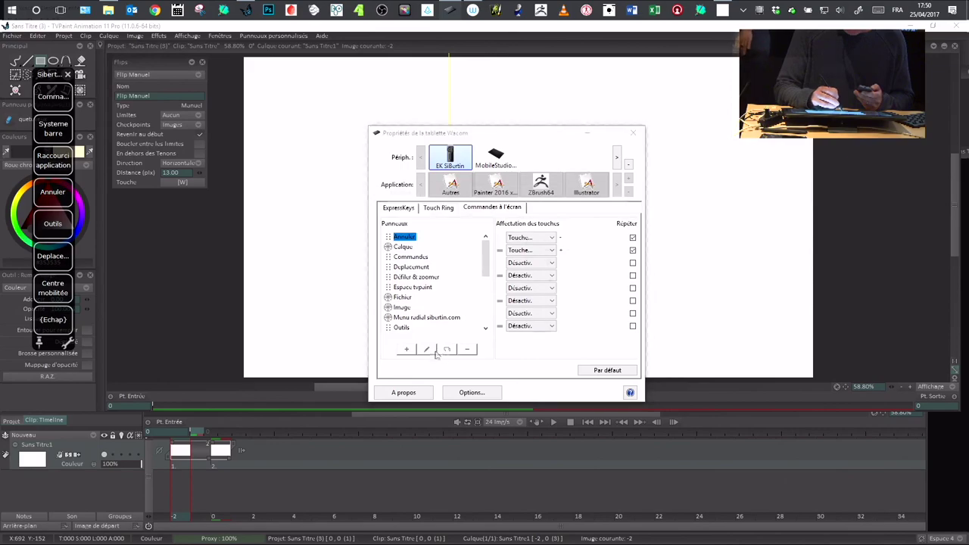
{"action": "left_click", "coordinate": [439, 293]}
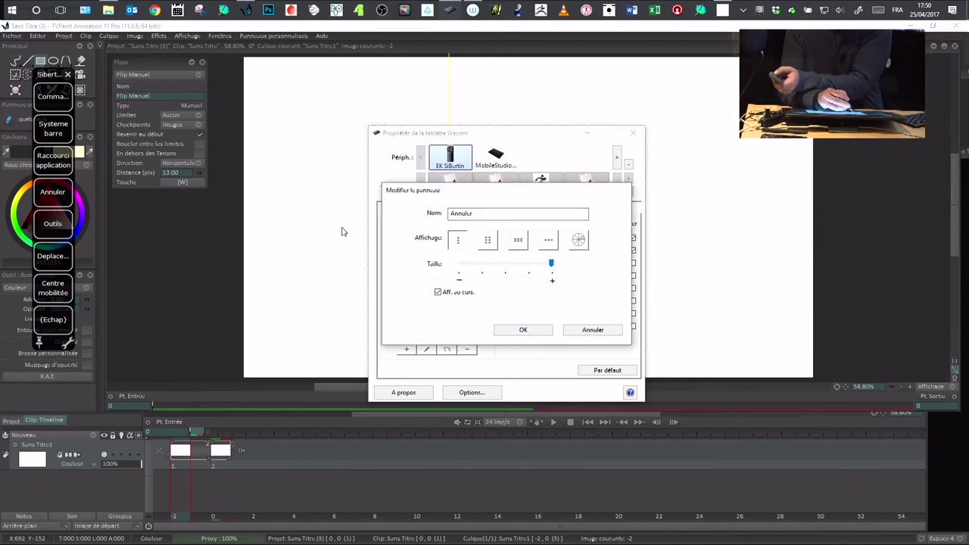
{"action": "left_click", "coordinate": [316, 222]}
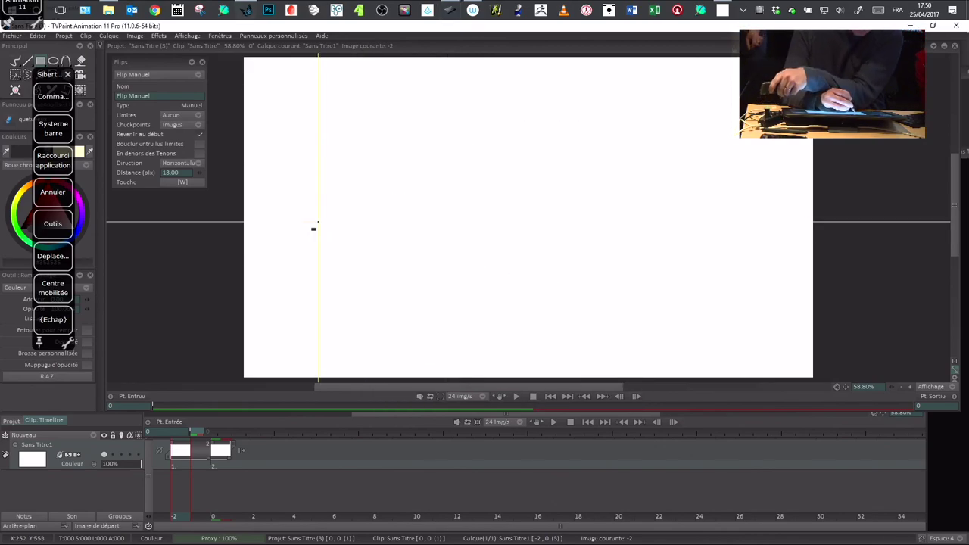
{"action": "key", "text": "alt+Tab"}
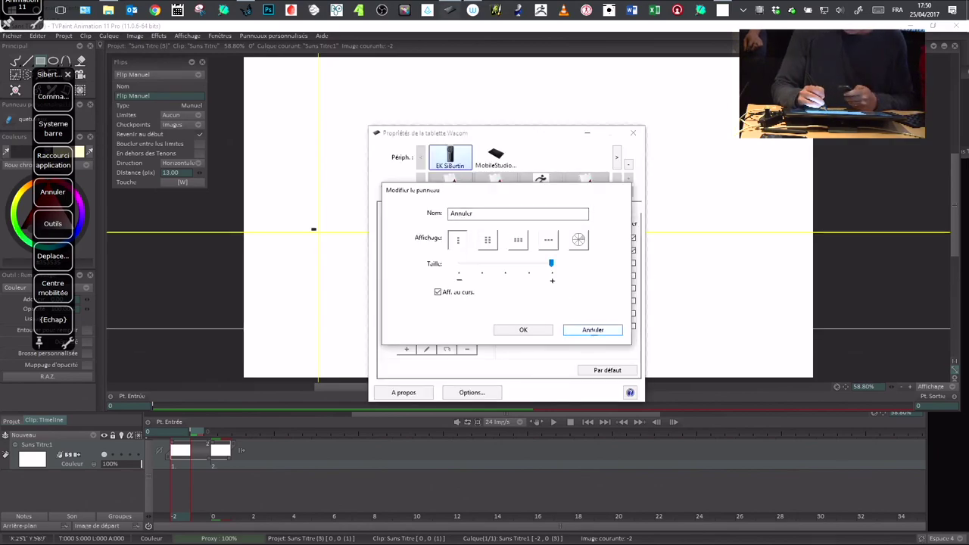
{"action": "left_click", "coordinate": [583, 331]}
Confirm the MobileStudio's aplli panel properties with the show-at-cursor option (Aff. au curs.) enabled
{"action": "left_click_drag", "start_coordinate": [489, 256], "coordinate": [497, 256]}
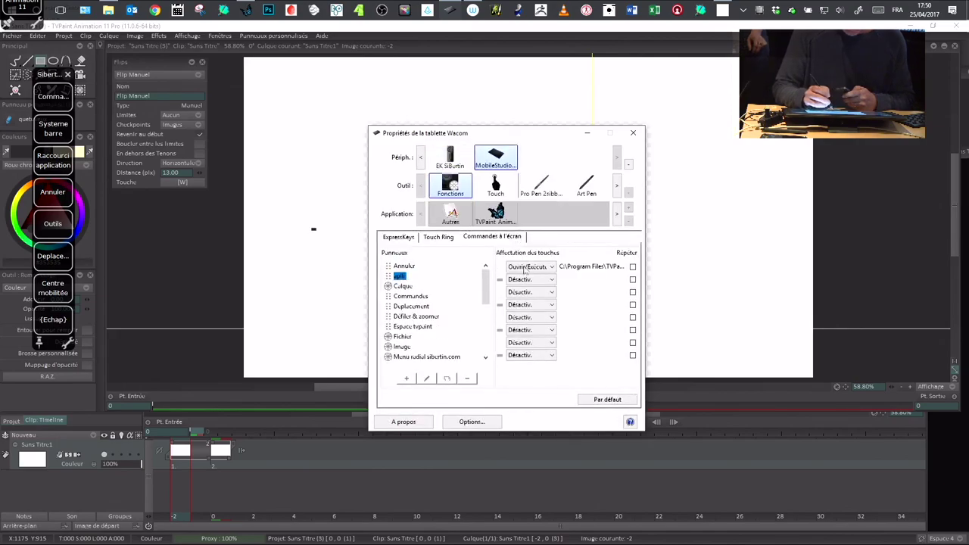
{"action": "left_click", "coordinate": [433, 378]}
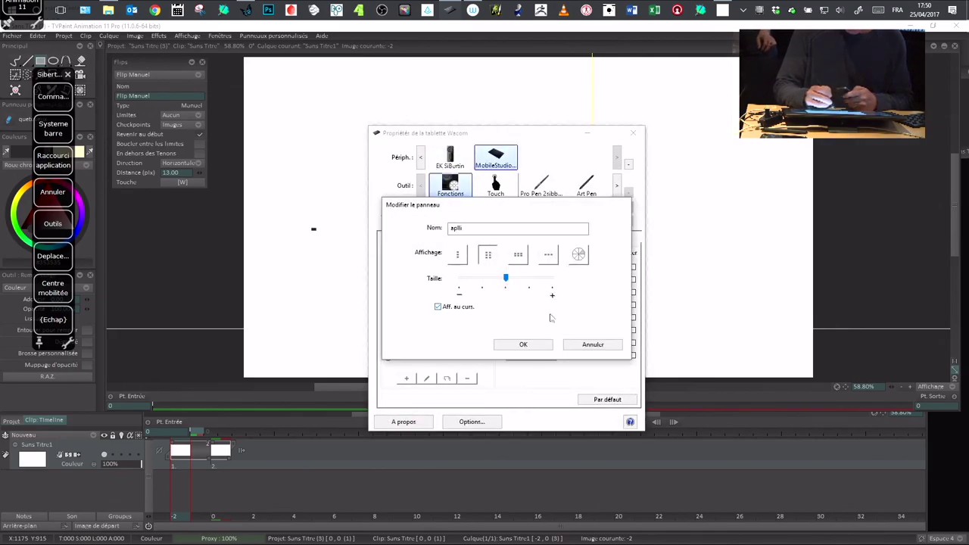
{"action": "left_click", "coordinate": [597, 344]}
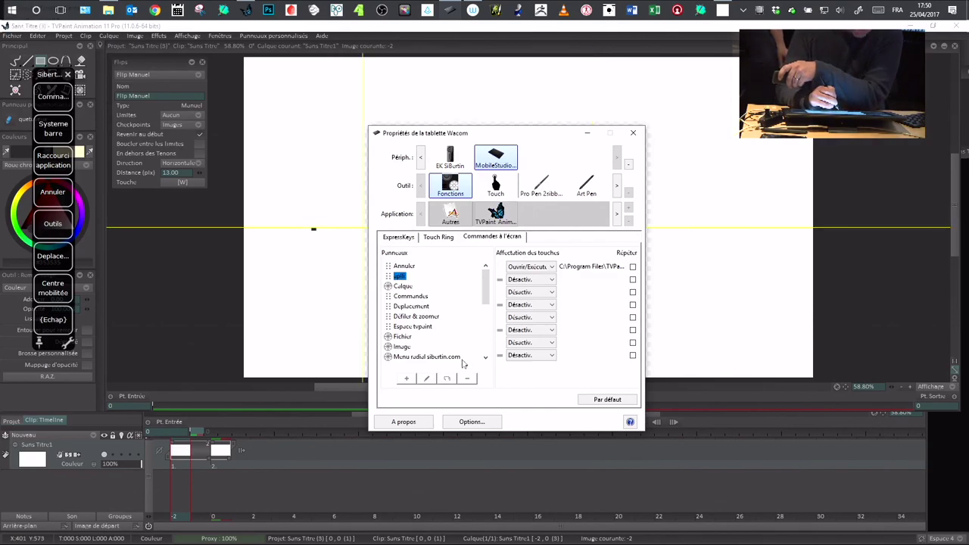
{"action": "left_click", "coordinate": [426, 378]}
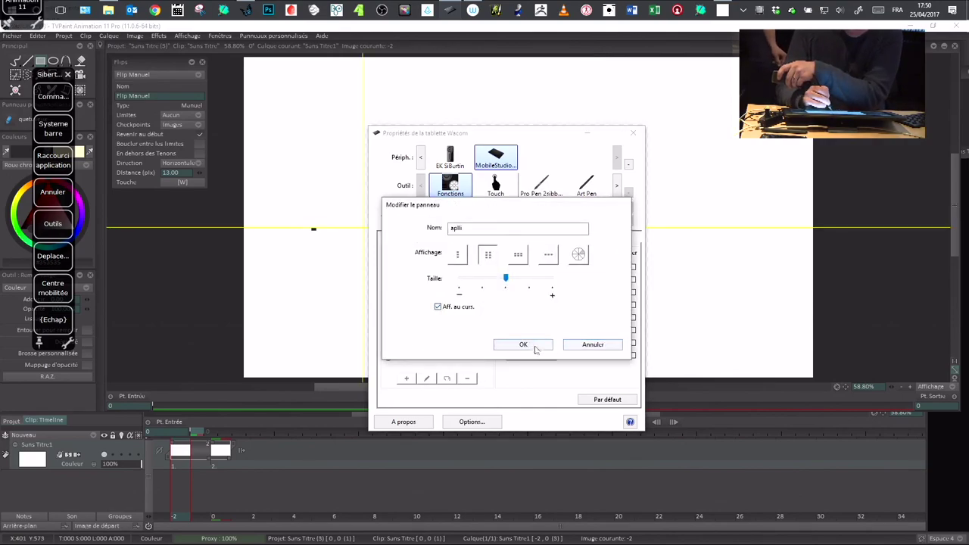
{"action": "left_click", "coordinate": [523, 345]}
Reconfirm the aplli panel's properties and place the on-screen panel on the canvas, clear of the Wacom properties window
{"action": "left_click_drag", "start_coordinate": [525, 321], "coordinate": [337, 189]}
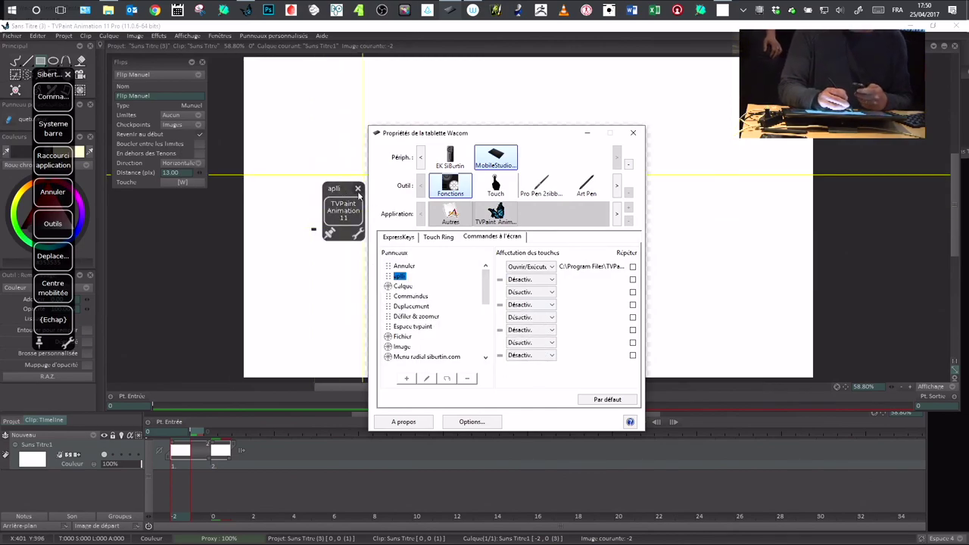
{"action": "left_click", "coordinate": [428, 378]}
{"action": "left_click", "coordinate": [523, 345]}
{"action": "left_click_drag", "start_coordinate": [334, 189], "coordinate": [248, 167]}
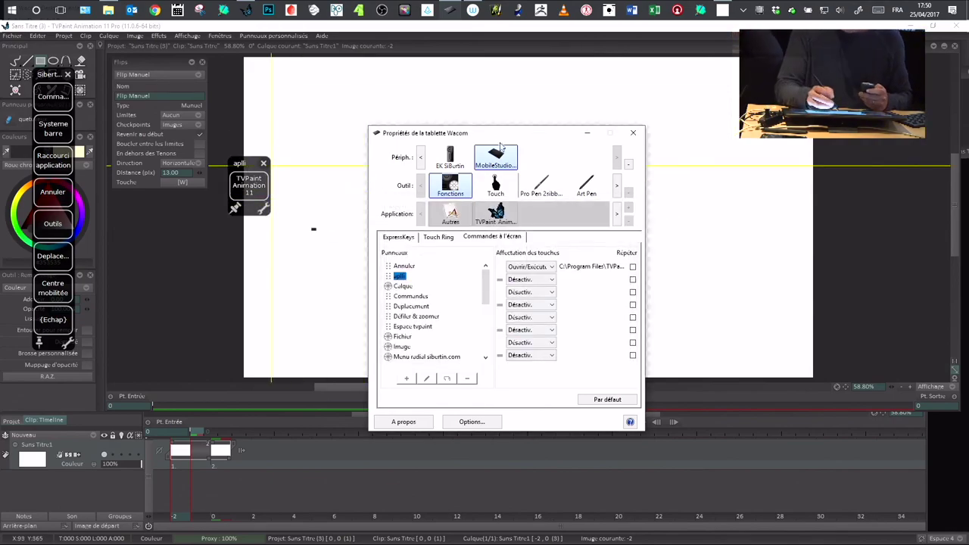
{"action": "left_click_drag", "start_coordinate": [501, 138], "coordinate": [526, 137]}
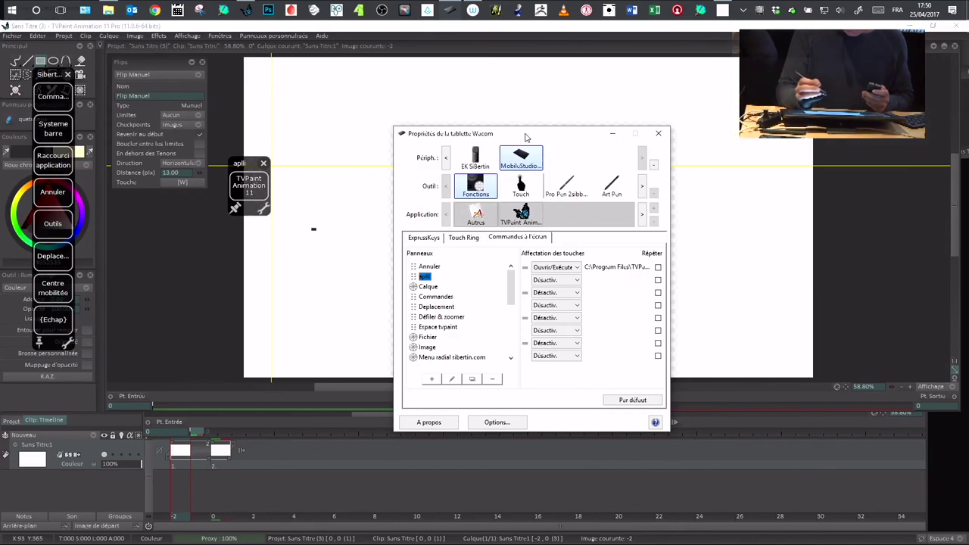
Try the aplli panel's TVPaint Animation 11 key and reposition the main on-screen panel over Wacom Desktop Center
{"action": "left_click", "coordinate": [249, 185]}
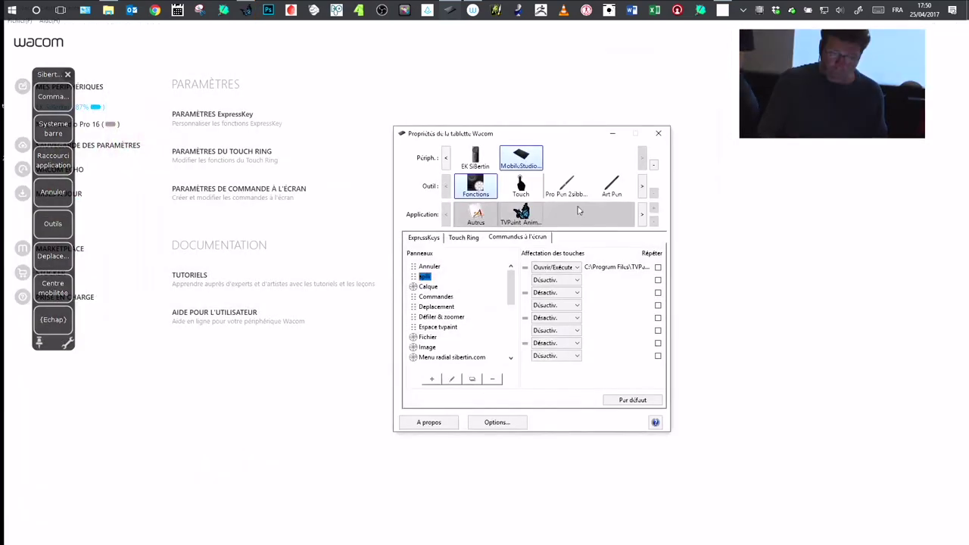
{"action": "left_click_drag", "start_coordinate": [50, 74], "coordinate": [40, 77]}
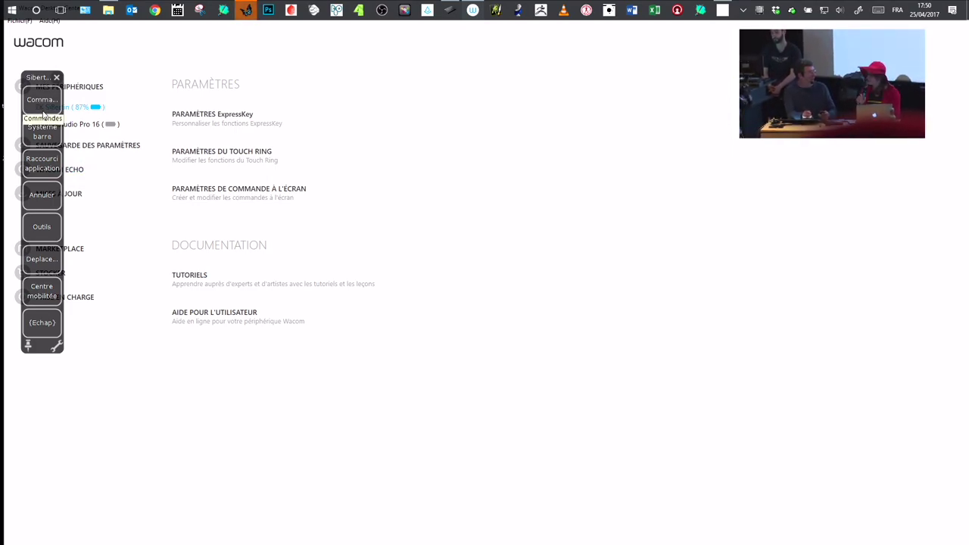
{"action": "left_click_drag", "start_coordinate": [47, 82], "coordinate": [133, 96]}
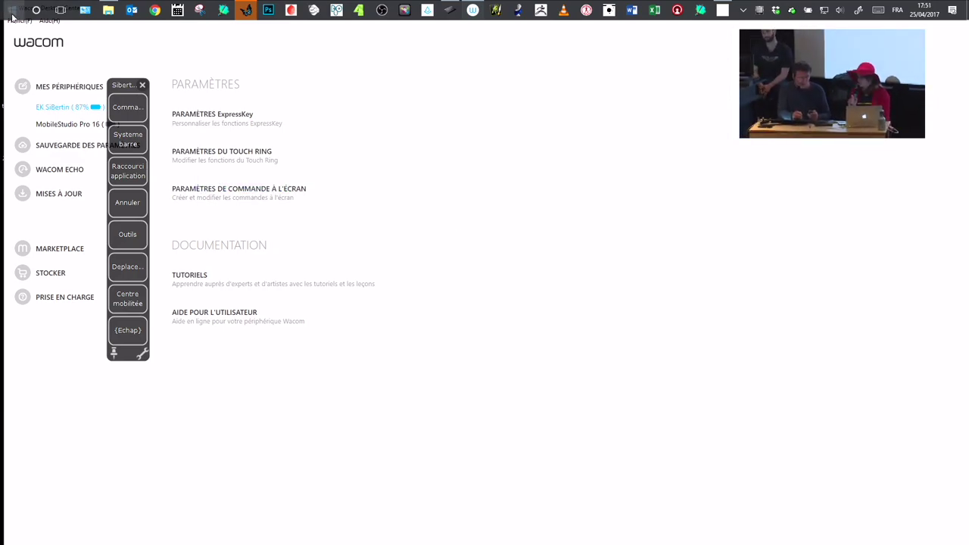
{"action": "left_click", "coordinate": [502, 190]}
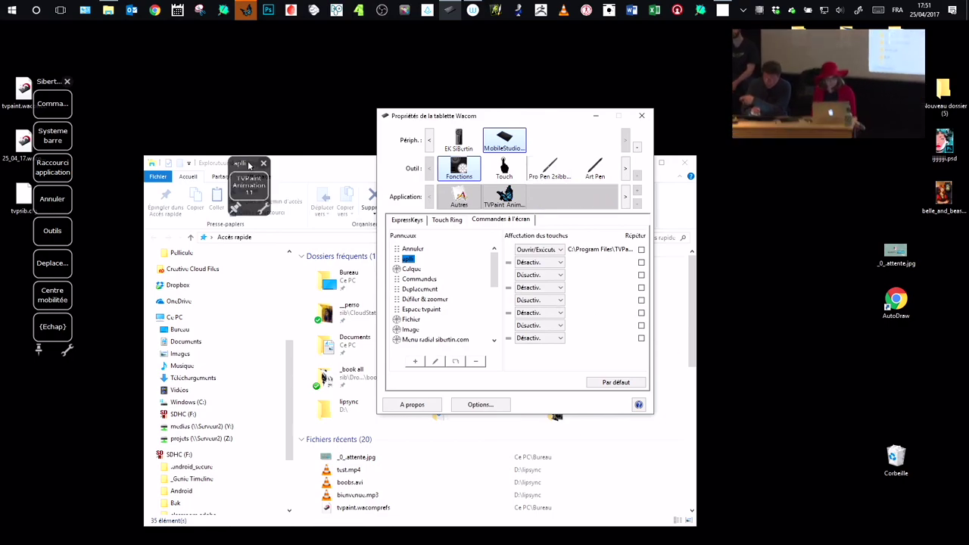
Move the aplli panel onto the free desktop area and bring up TVPaint from its key, minimizing it between tries
{"action": "left_click_drag", "start_coordinate": [251, 168], "coordinate": [151, 64]}
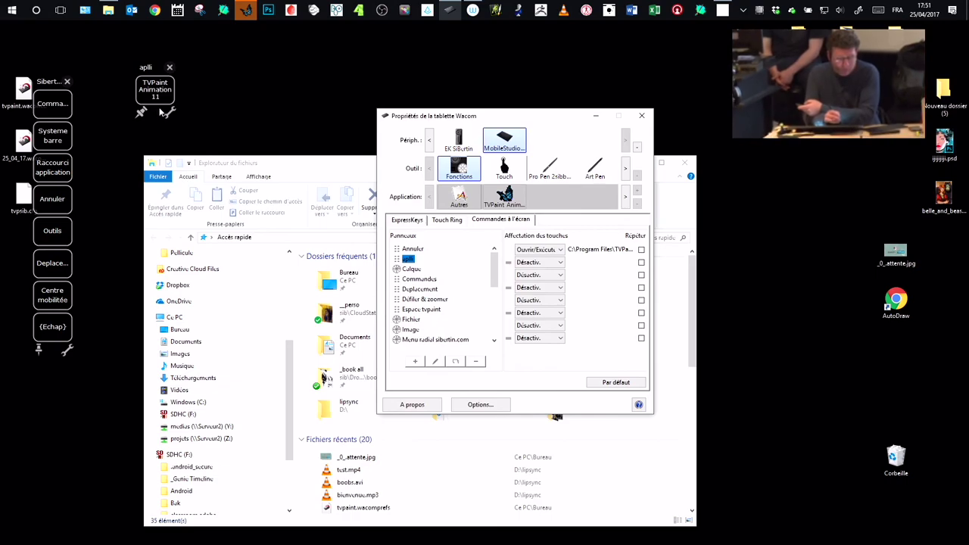
{"action": "left_click_drag", "start_coordinate": [168, 98], "coordinate": [183, 99]}
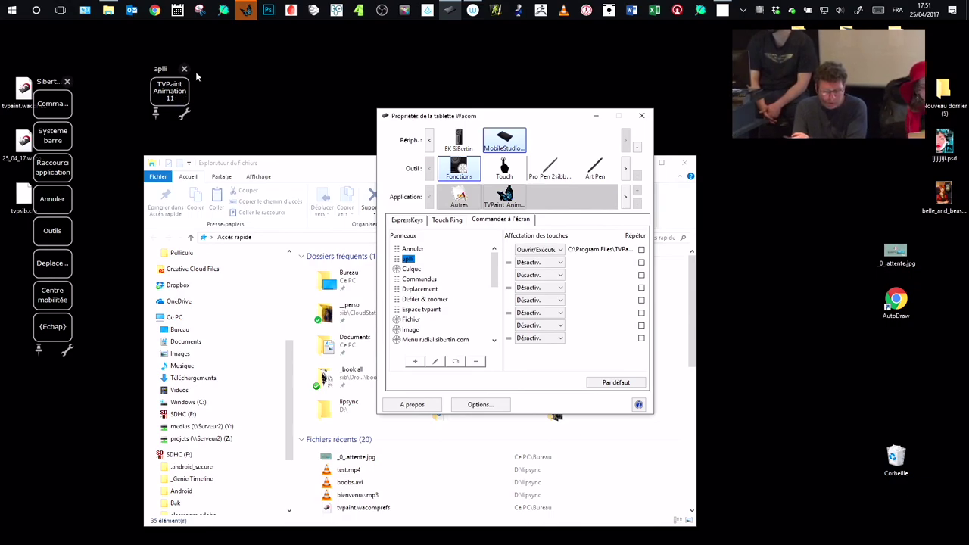
{"action": "left_click", "coordinate": [170, 91]}
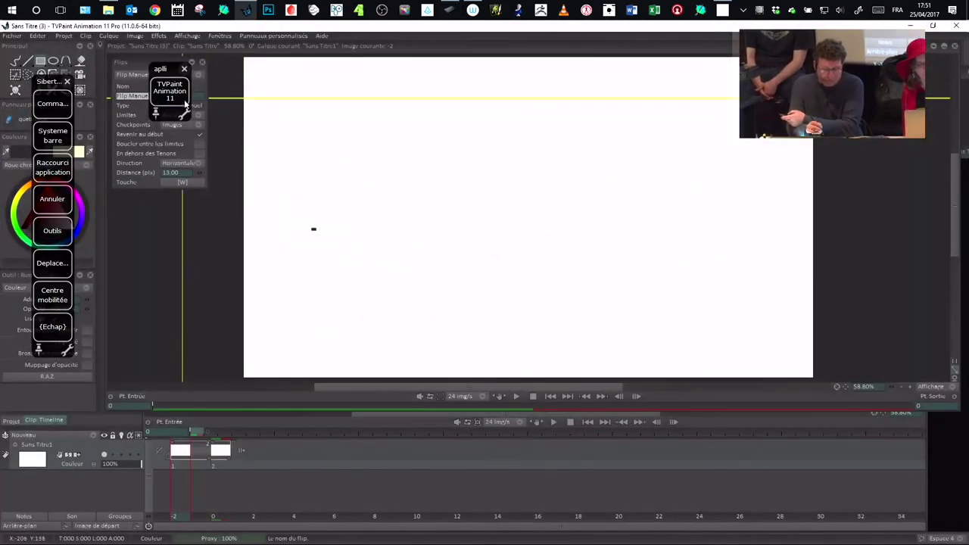
{"action": "left_click", "coordinate": [910, 26]}
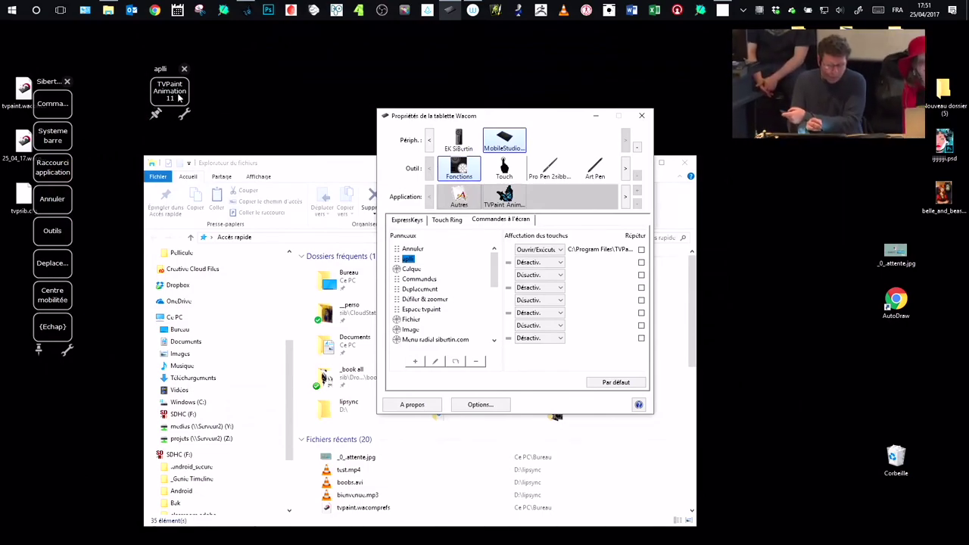
{"action": "left_click", "coordinate": [178, 95]}
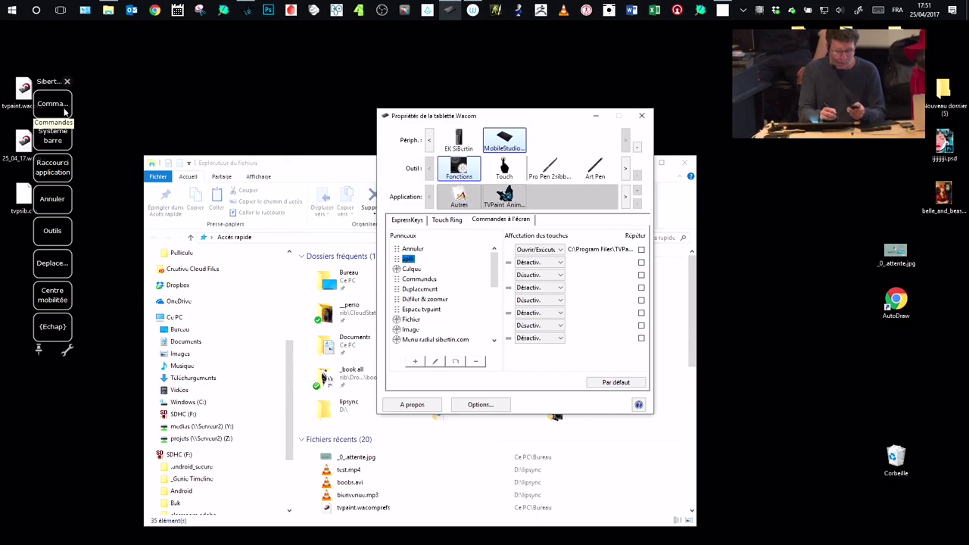
Display the Commandes panel from the main on-screen panel and reposition the main panel on the desktop
{"action": "left_click_drag", "start_coordinate": [64, 106], "coordinate": [86, 109]}
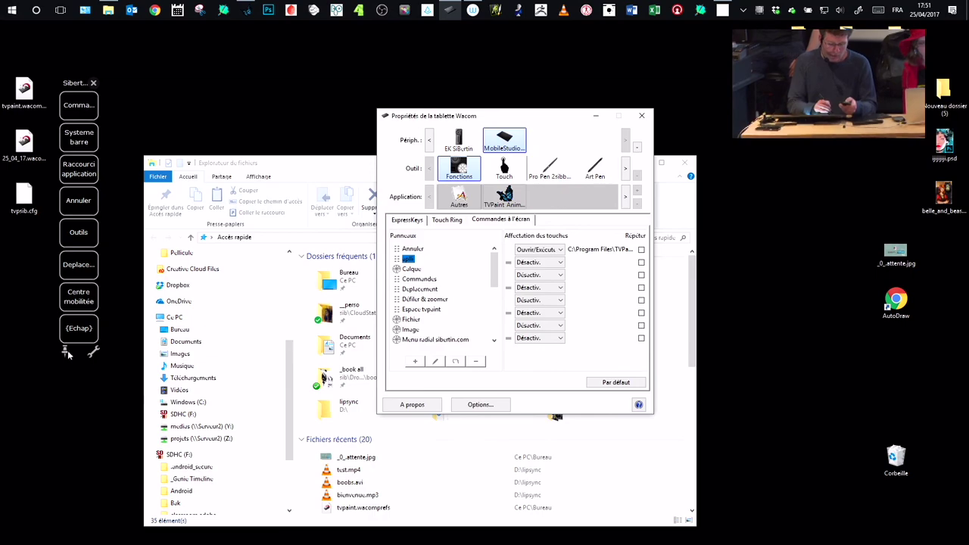
{"action": "left_click", "coordinate": [85, 107]}
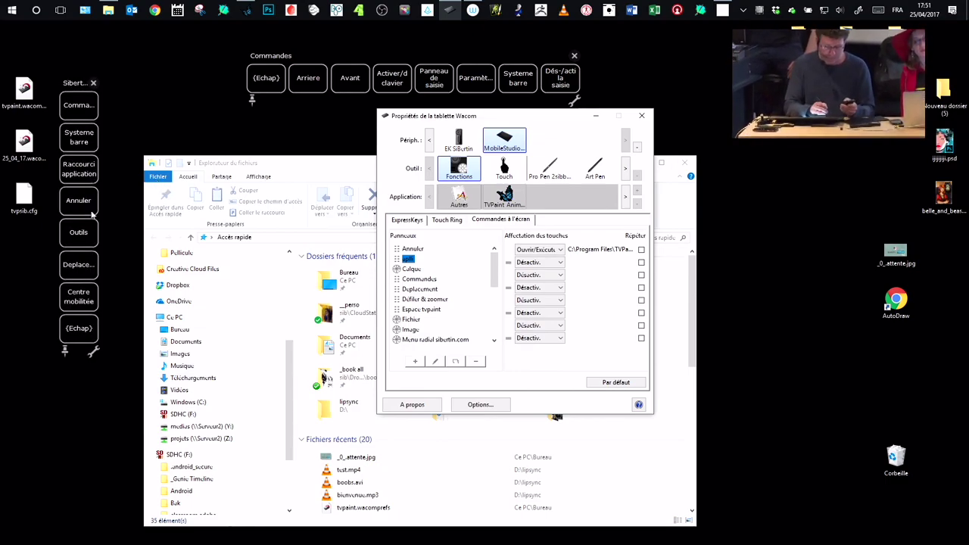
{"action": "left_click_drag", "start_coordinate": [81, 85], "coordinate": [55, 88]}
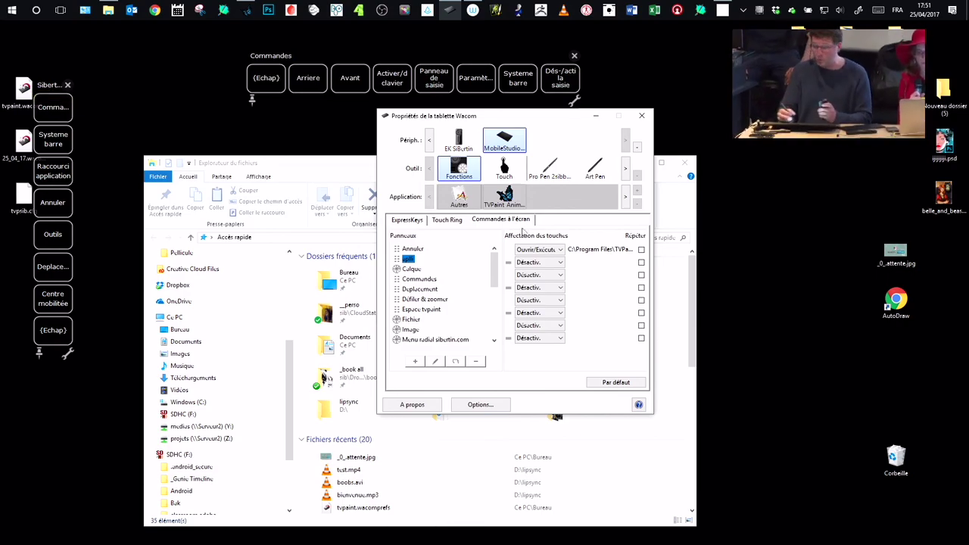
Display the radial menu over the Wacom properties window, move it aside and close it
{"action": "right_click", "coordinate": [520, 228]}
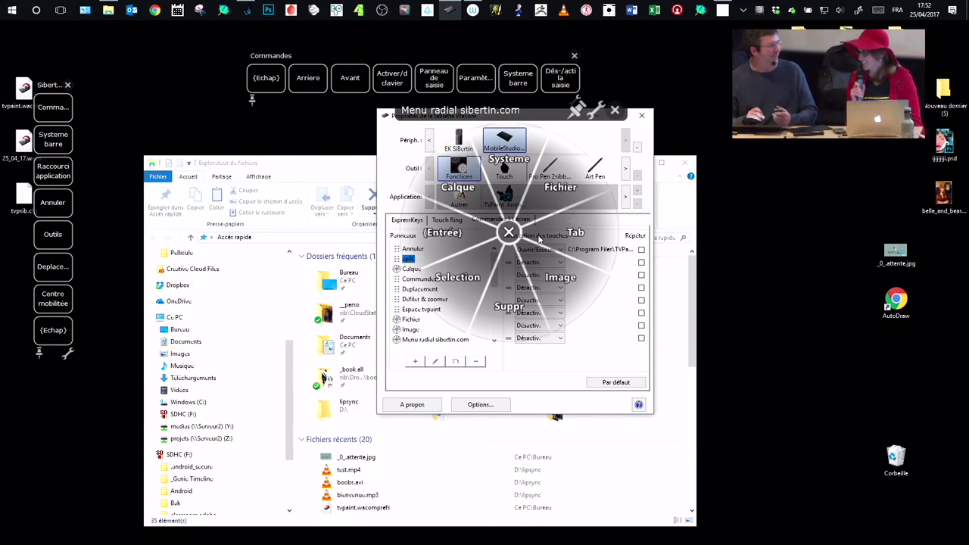
{"action": "left_click_drag", "start_coordinate": [534, 120], "coordinate": [728, 234]}
{"action": "left_click", "coordinate": [744, 222]}
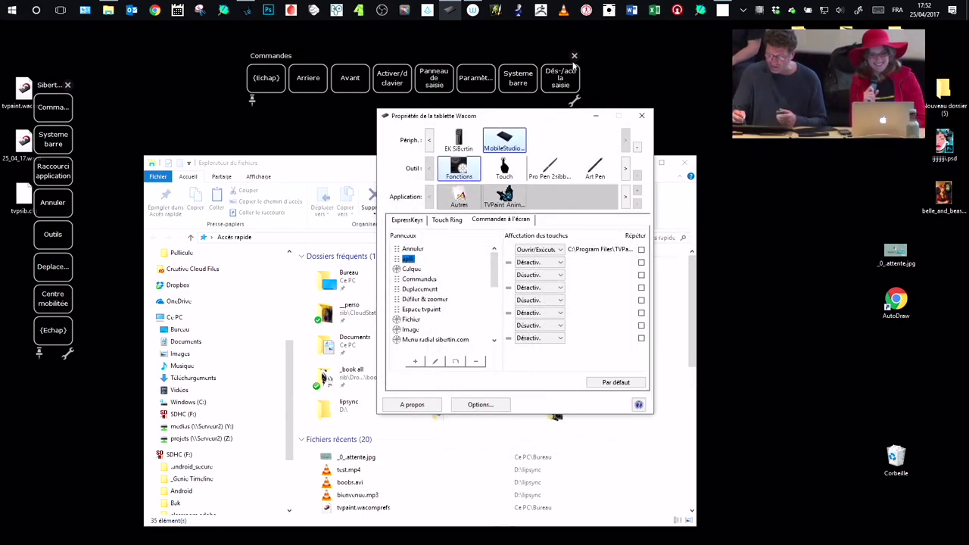
{"action": "mouse_move", "coordinate": [531, 120]}
{"action": "left_mouse_down"}
{"action": "mouse_move", "coordinate": [502, 110]}
{"action": "mouse_move", "coordinate": [520, 115]}
{"action": "left_mouse_up"}
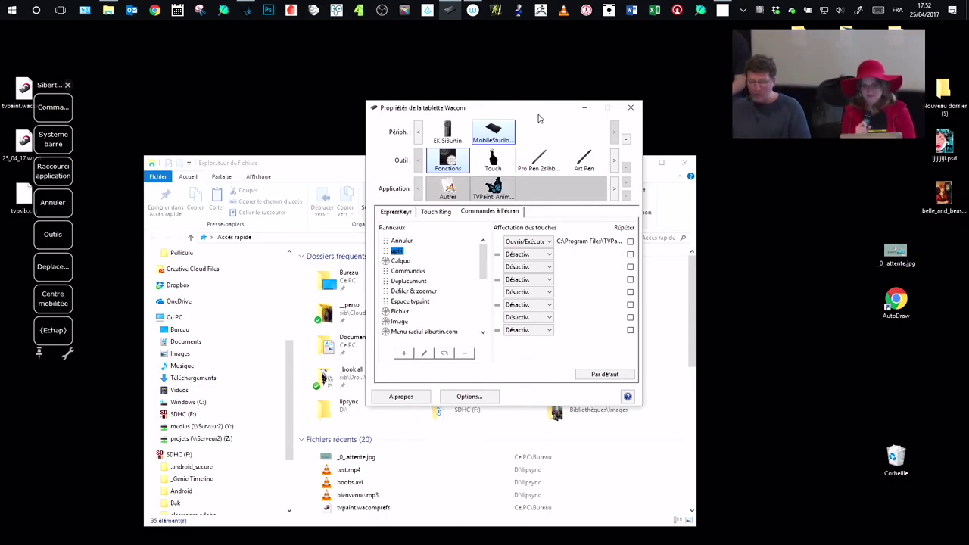
Display the radial menu on the desktop and switch between its main level and the Systeme submenu
{"action": "right_click", "coordinate": [276, 190]}
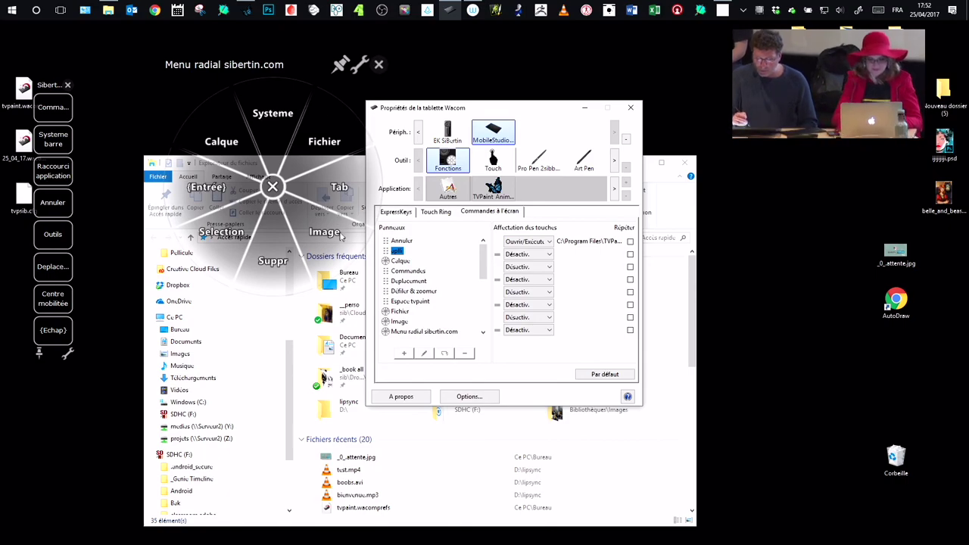
{"action": "left_click", "coordinate": [303, 148]}
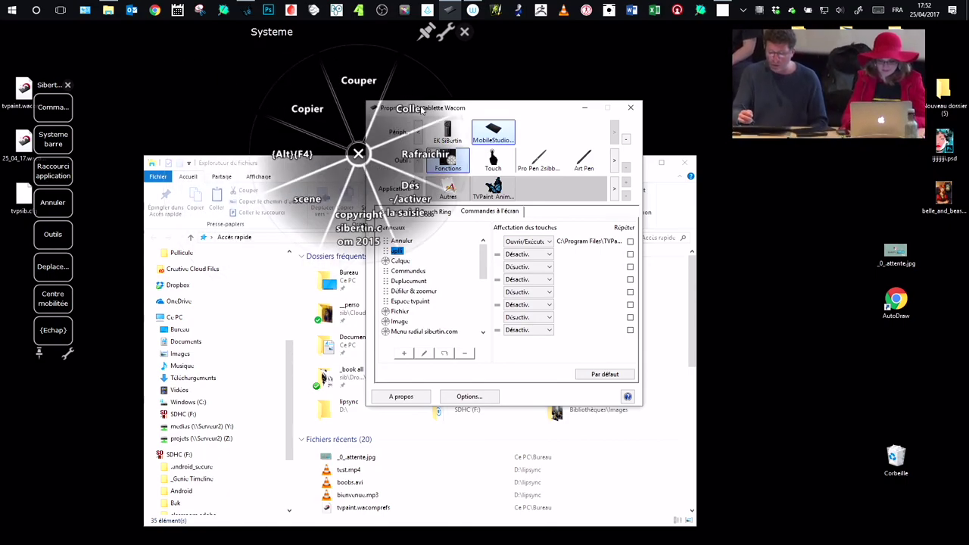
{"action": "left_click", "coordinate": [362, 150]}
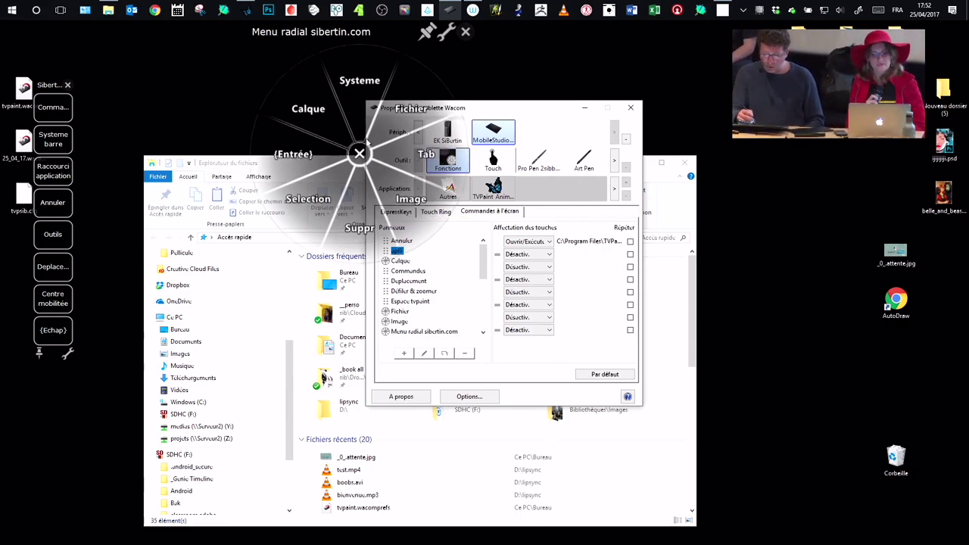
{"action": "left_click", "coordinate": [380, 100]}
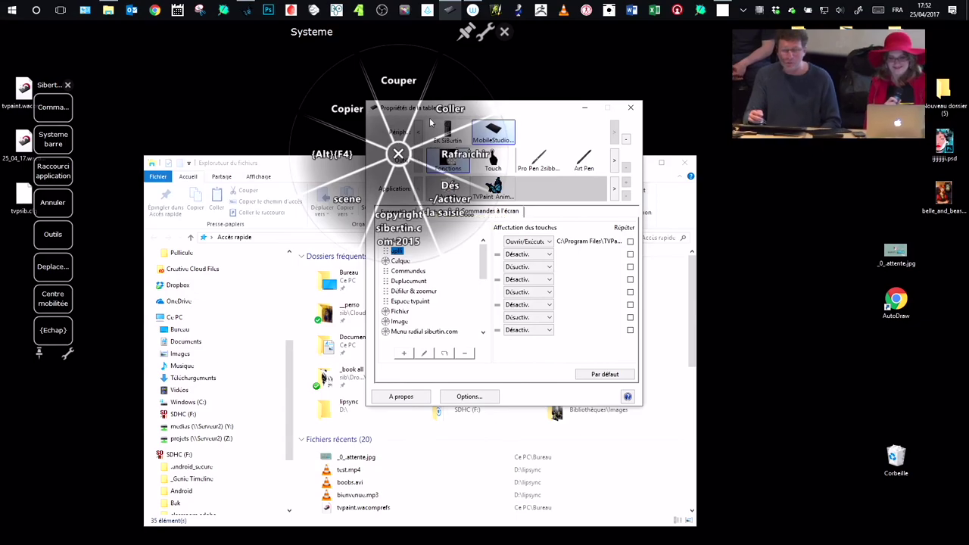
Return the radial menu to its main level and shift it slightly lower over the Wacom properties window
{"action": "left_click", "coordinate": [399, 155]}
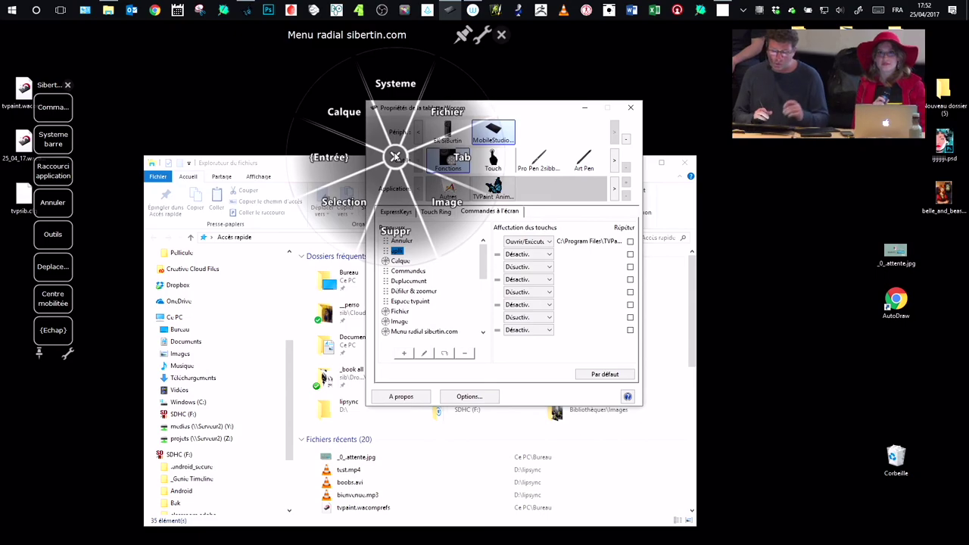
{"action": "mouse_move", "coordinate": [425, 35]}
{"action": "left_mouse_down"}
{"action": "mouse_move", "coordinate": [417, 46]}
{"action": "mouse_move", "coordinate": [426, 51]}
{"action": "left_mouse_up"}
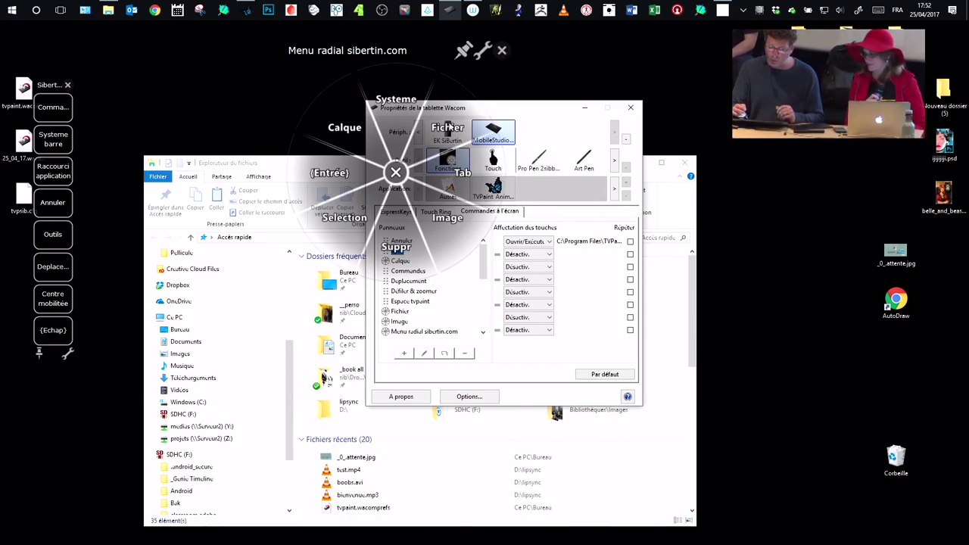
{"action": "left_click_drag", "start_coordinate": [410, 53], "coordinate": [424, 65]}
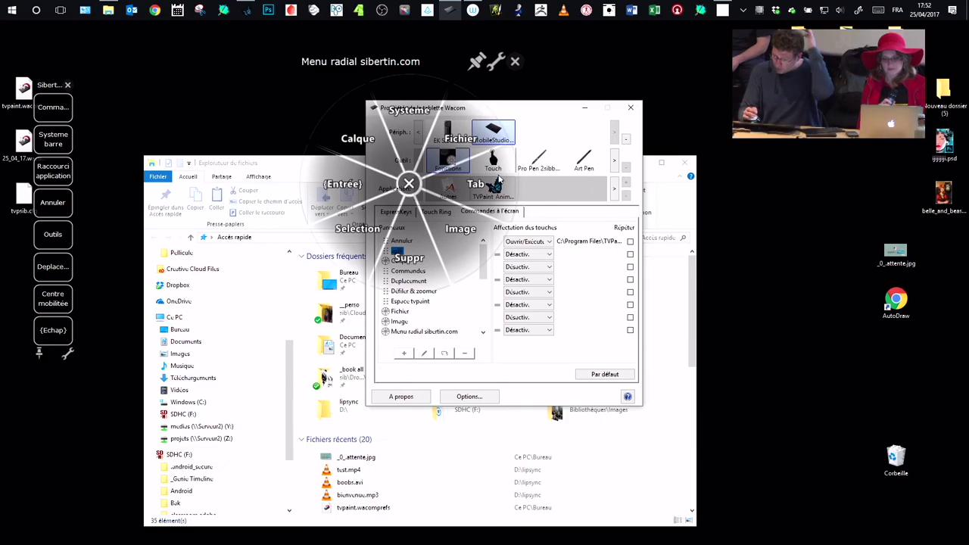
Display the radial menu's Image submenu and its Zone de travail submenu, return to Image and close the radial menu
{"action": "left_click", "coordinate": [472, 230]}
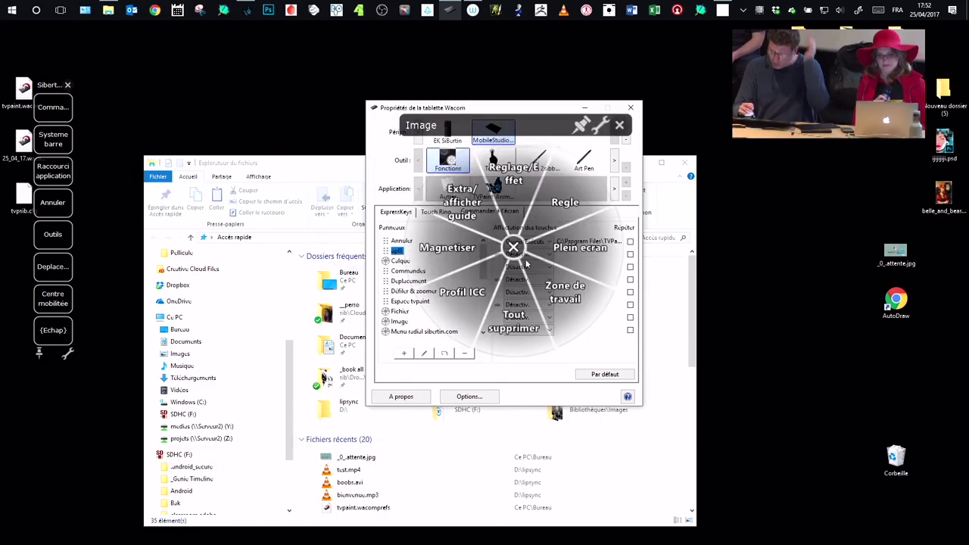
{"action": "left_click", "coordinate": [568, 291]}
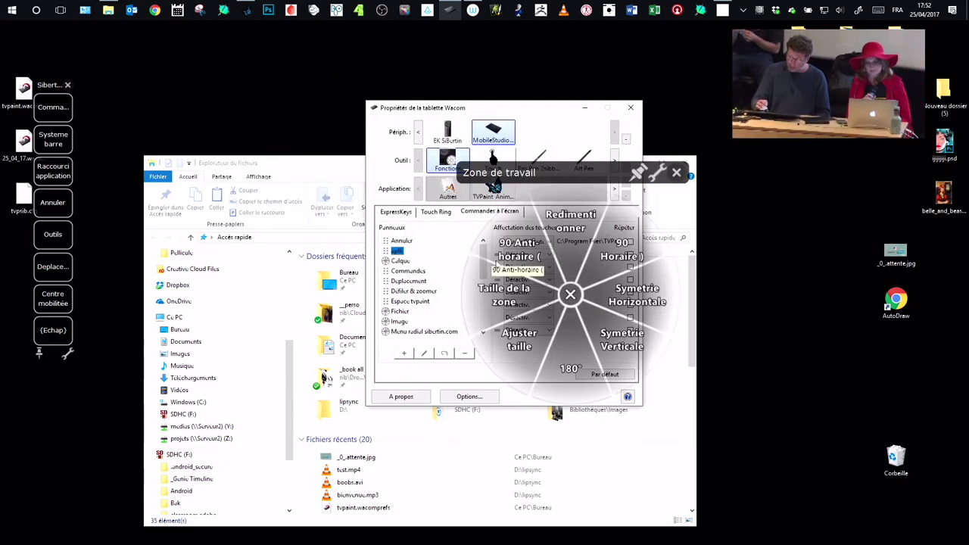
{"action": "left_click", "coordinate": [677, 173]}
{"action": "left_click", "coordinate": [660, 259]}
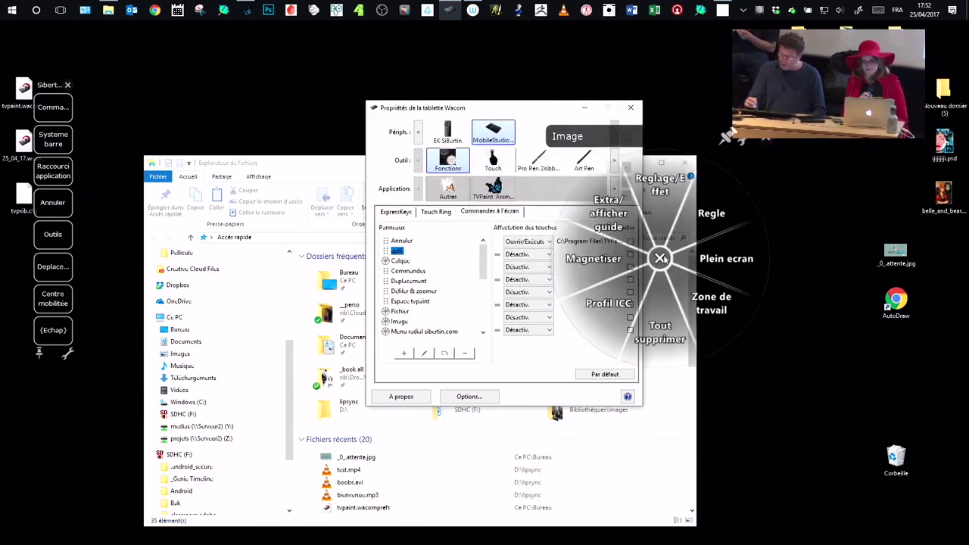
{"action": "left_click", "coordinate": [768, 140]}
Rearrange the Wacom properties window and the main on-screen panel on the desktop and close the File Explorer window
{"action": "left_click_drag", "start_coordinate": [481, 107], "coordinate": [523, 94]}
{"action": "left_click_drag", "start_coordinate": [52, 90], "coordinate": [36, 226]}
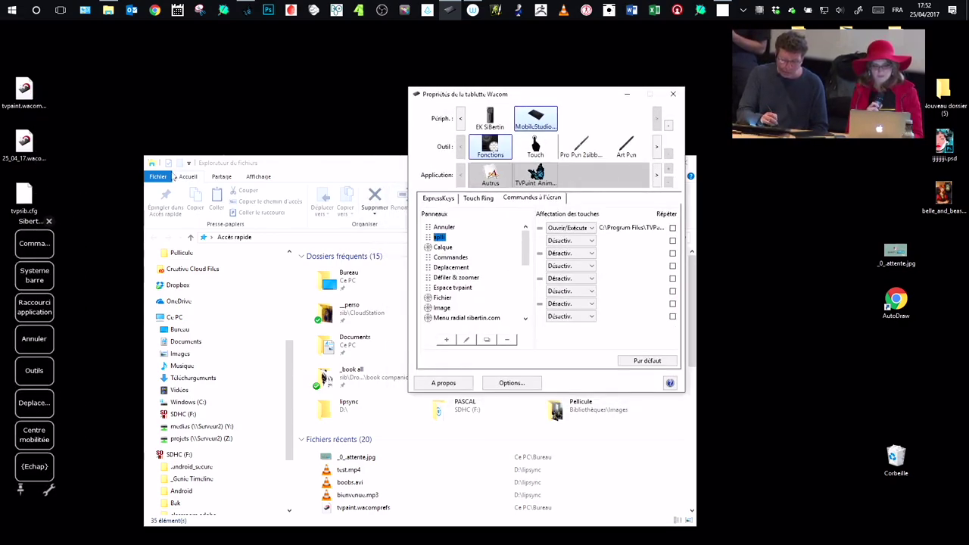
{"action": "left_click_drag", "start_coordinate": [533, 97], "coordinate": [500, 97]}
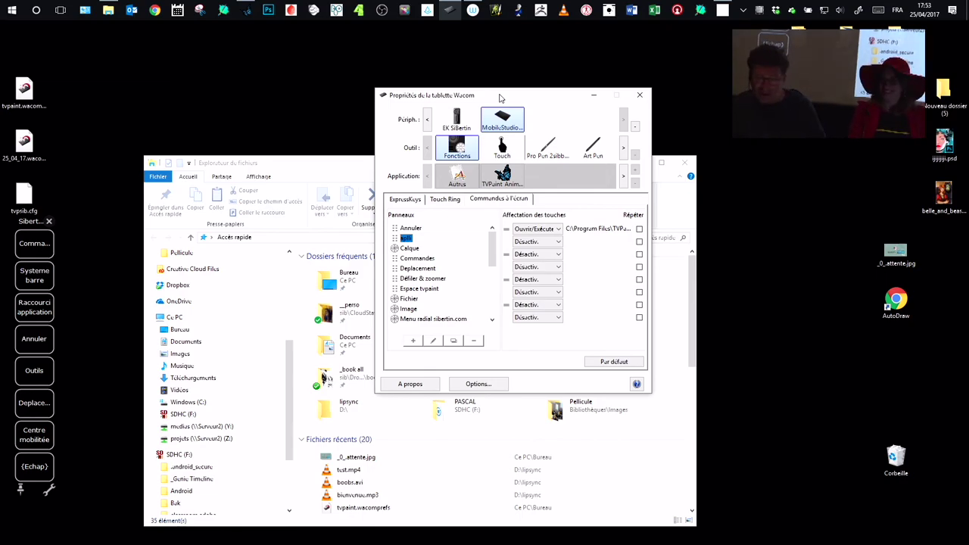
{"action": "left_click_drag", "start_coordinate": [528, 96], "coordinate": [575, 114]}
{"action": "left_click", "coordinate": [633, 165]}
{"action": "left_click", "coordinate": [638, 164]}
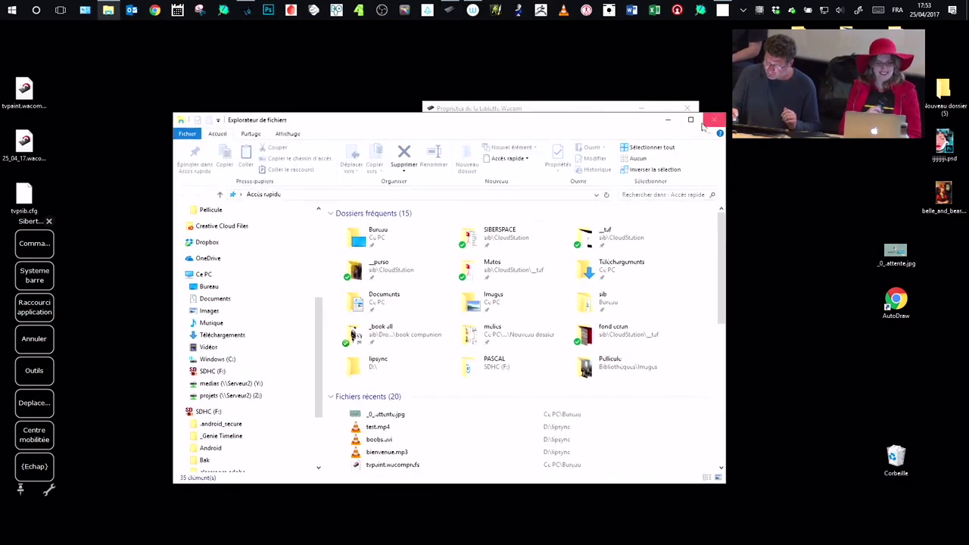
Reposition the Wacom properties window near the desktop's centre and the main on-screen panel near its upper-left corner
{"action": "left_click_drag", "start_coordinate": [575, 113], "coordinate": [552, 112]}
{"action": "left_click_drag", "start_coordinate": [31, 221], "coordinate": [31, 82]}
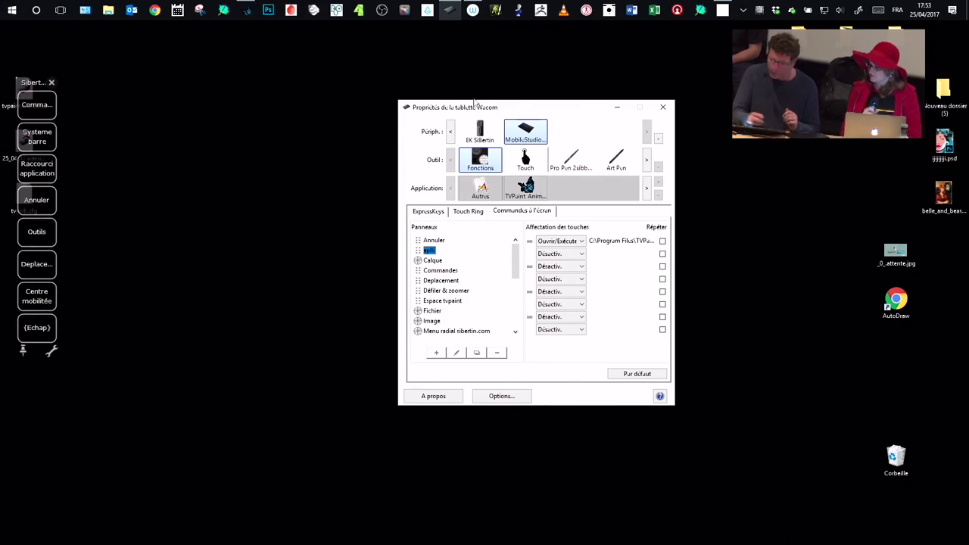
{"action": "left_click_drag", "start_coordinate": [548, 106], "coordinate": [532, 113]}
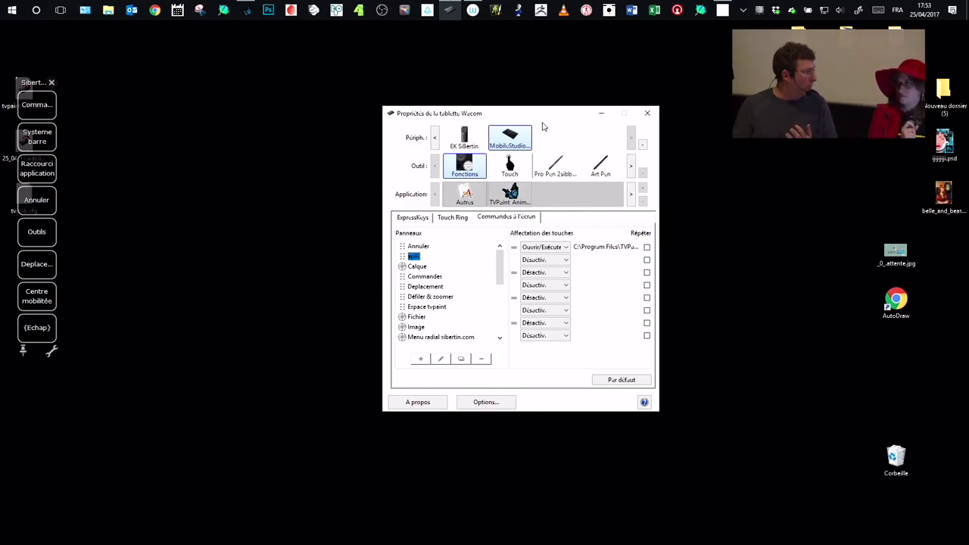
{"action": "left_click_drag", "start_coordinate": [518, 115], "coordinate": [445, 186]}
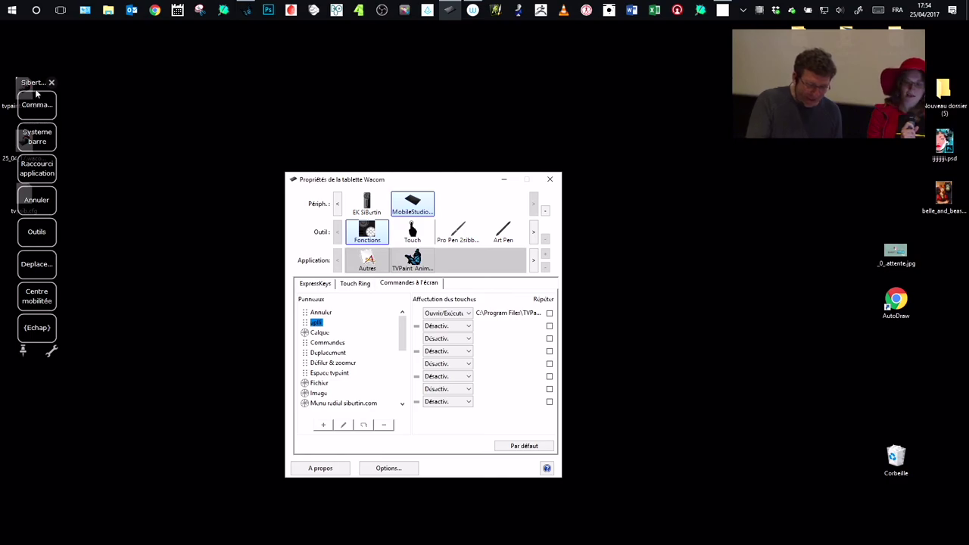
{"action": "left_click_drag", "start_coordinate": [35, 89], "coordinate": [65, 96]}
{"action": "left_click_drag", "start_coordinate": [437, 191], "coordinate": [457, 186]}
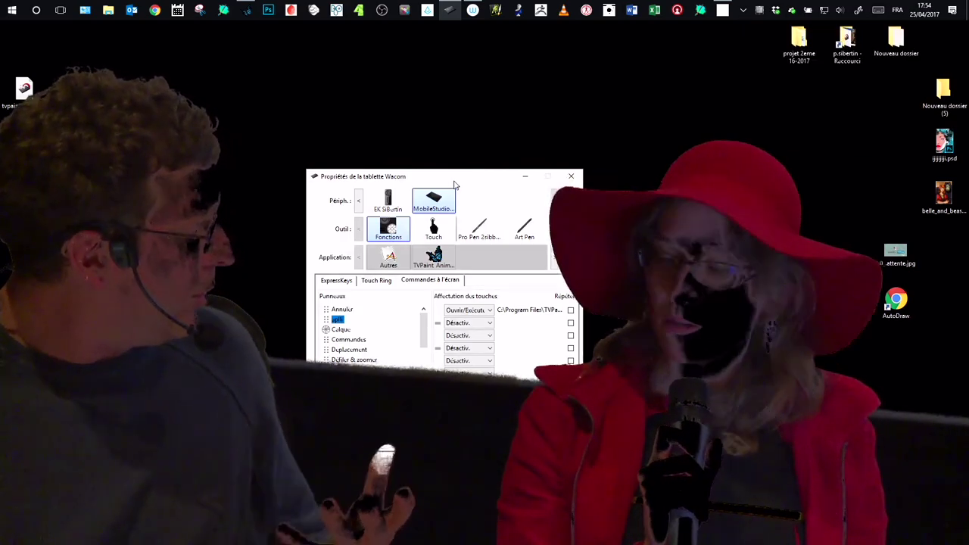
Switch to TVPaint Animation, close the on-screen command panel and postpone the project save reminder
{"action": "left_click", "coordinate": [246, 11]}
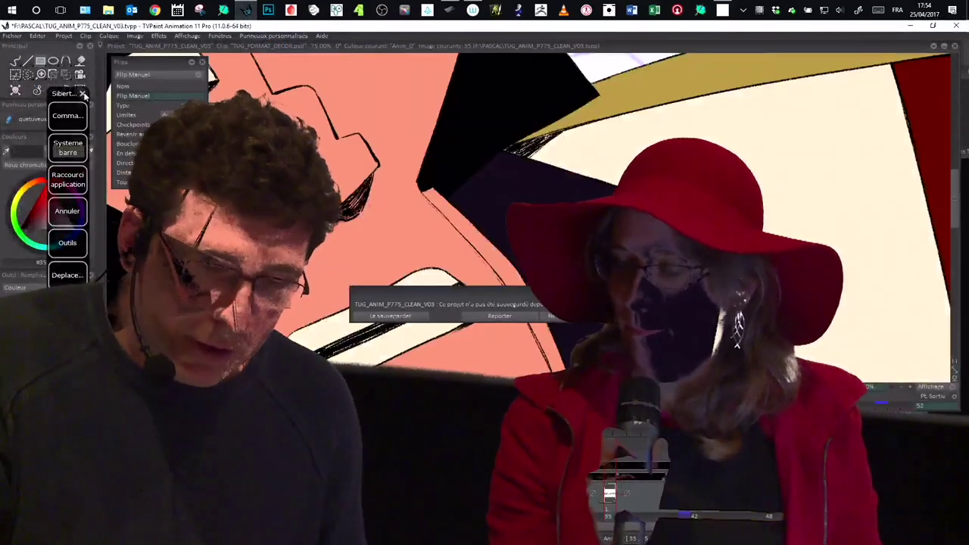
{"action": "left_click", "coordinate": [83, 92]}
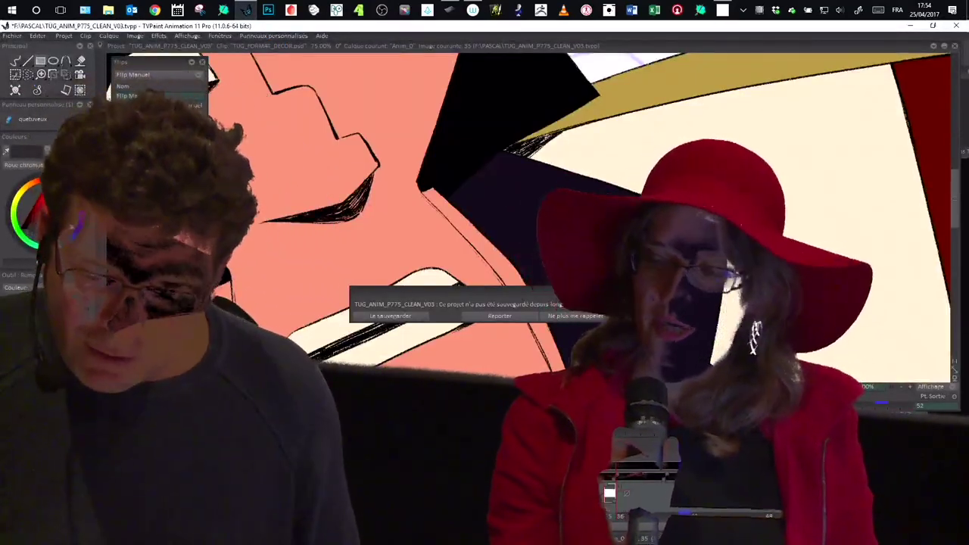
{"action": "left_click", "coordinate": [487, 315]}
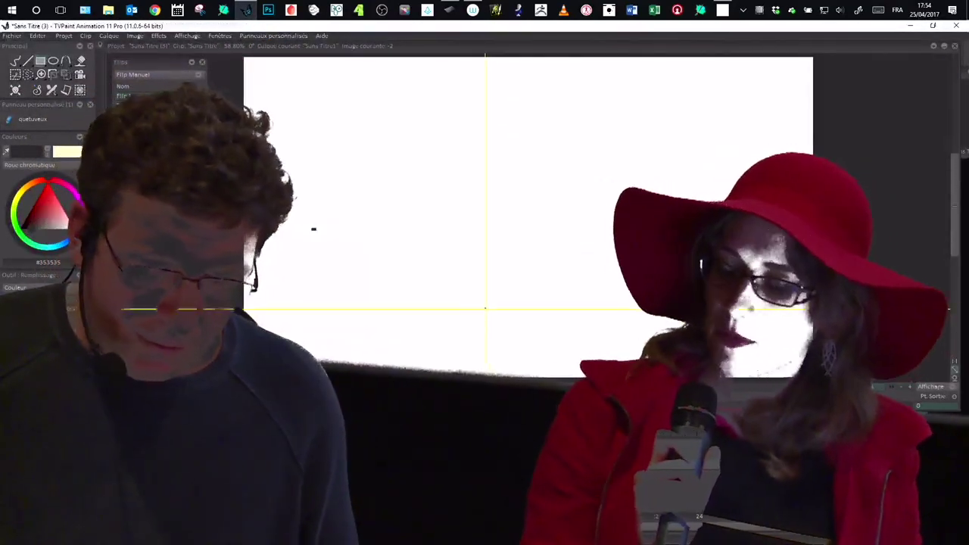
Display and dismiss the new project settings, and draw a row of dark filled rectangles of varying sizes across the canvas
{"action": "key", "text": "ctrl+n"}
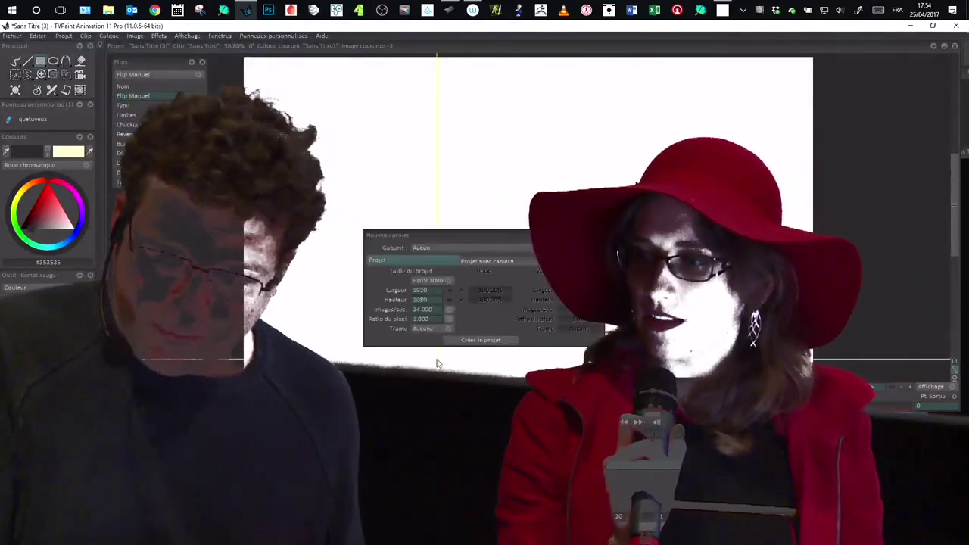
{"action": "left_click", "coordinate": [602, 236]}
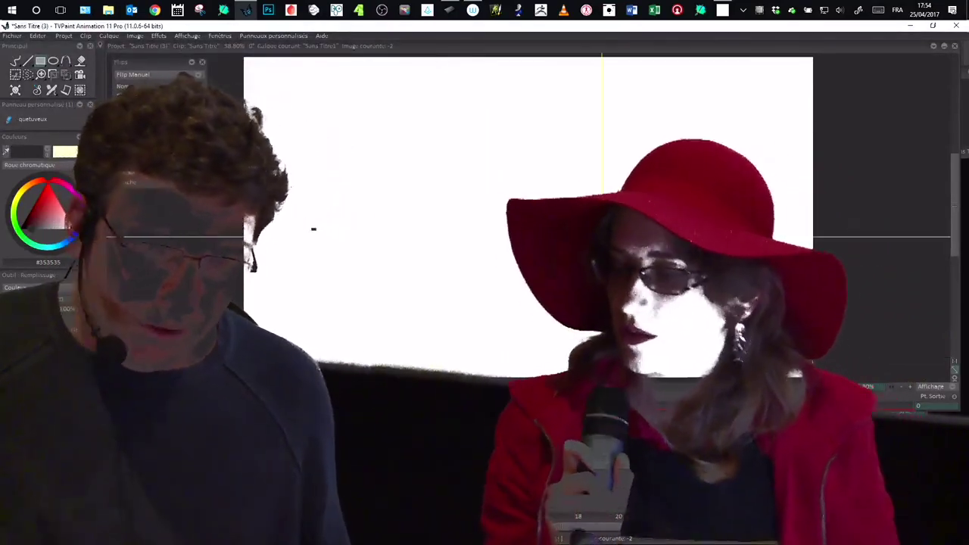
{"action": "left_click_drag", "start_coordinate": [380, 205], "coordinate": [416, 250]}
{"action": "mouse_move", "coordinate": [409, 216]}
{"action": "left_mouse_down"}
{"action": "mouse_move", "coordinate": [419, 246]}
{"action": "mouse_move", "coordinate": [444, 242]}
{"action": "left_mouse_up"}
{"action": "mouse_move", "coordinate": [472, 219]}
{"action": "left_mouse_down"}
{"action": "mouse_move", "coordinate": [480, 235]}
{"action": "mouse_move", "coordinate": [526, 233]}
{"action": "left_mouse_up"}
{"action": "left_click_drag", "start_coordinate": [558, 224], "coordinate": [566, 237]}
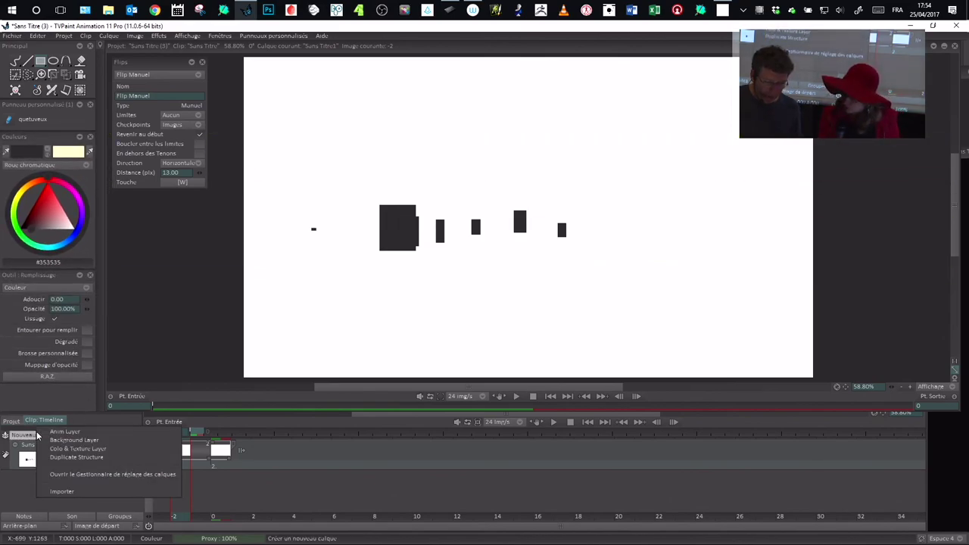
Open the layer settings manager, look through the preset options for Anim Layer and cancel
{"action": "left_click", "coordinate": [113, 475]}
{"action": "left_click_drag", "start_coordinate": [454, 189], "coordinate": [343, 126]}
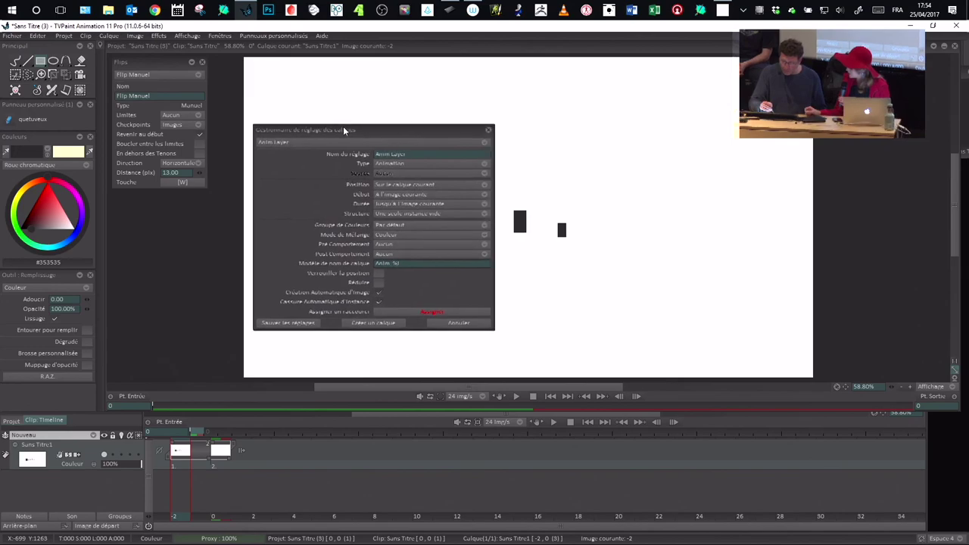
{"action": "left_click", "coordinate": [469, 144]}
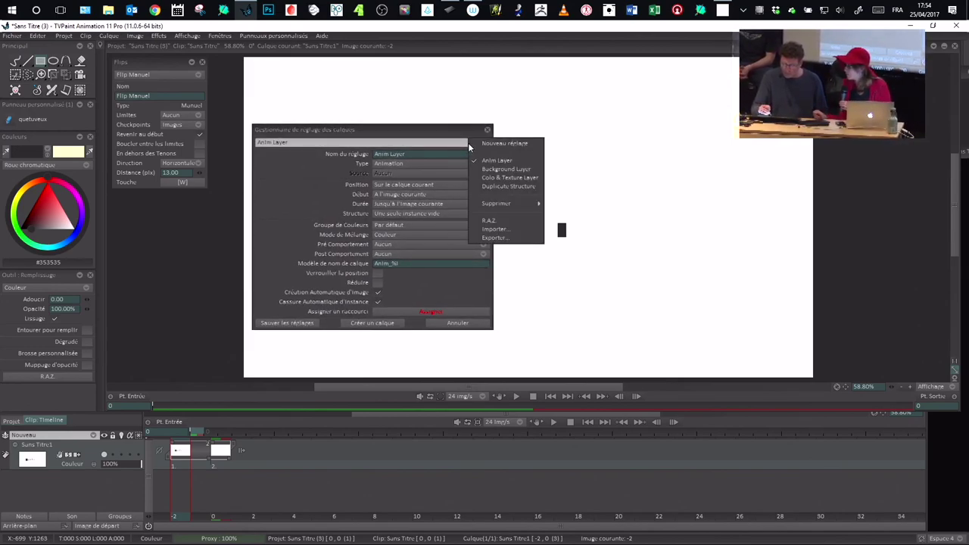
{"action": "left_click", "coordinate": [68, 434]}
{"action": "left_click", "coordinate": [458, 324]}
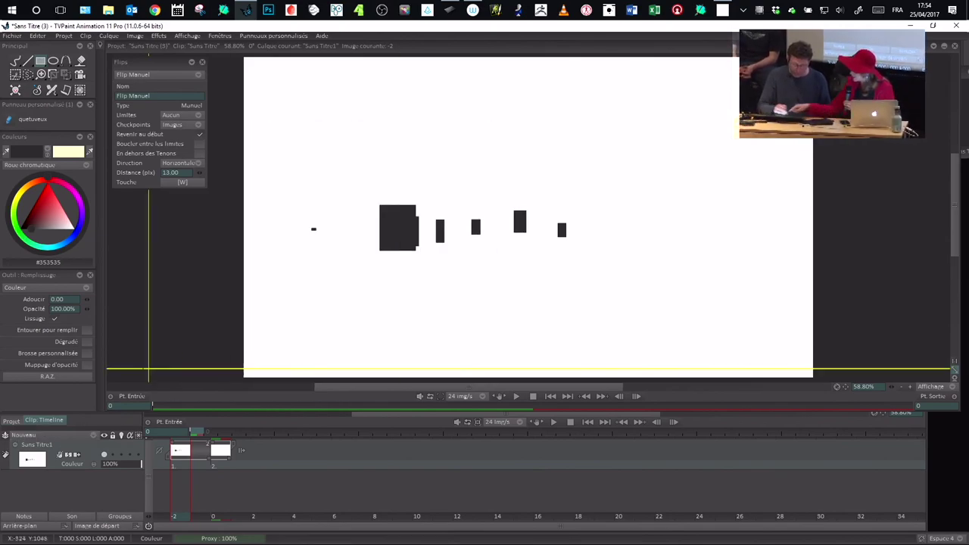
Reopen the layer settings manager and place it over the canvas to examine the Anim Layer preset's settings and shortcut assignment
{"action": "left_click", "coordinate": [23, 435]}
{"action": "left_click", "coordinate": [136, 477]}
{"action": "left_click_drag", "start_coordinate": [477, 191], "coordinate": [422, 160]}
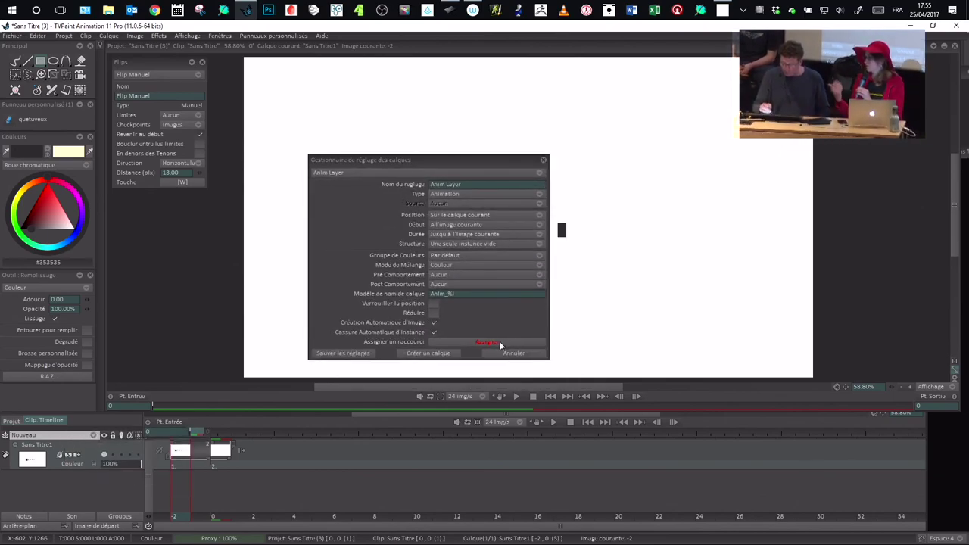
{"action": "left_click_drag", "start_coordinate": [477, 164], "coordinate": [472, 160]}
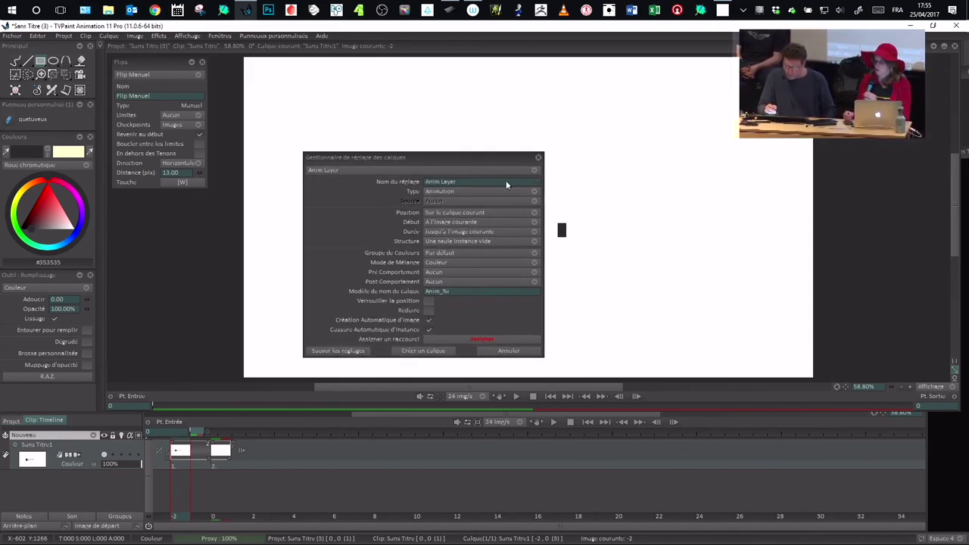
{"action": "left_click_drag", "start_coordinate": [497, 156], "coordinate": [488, 160]}
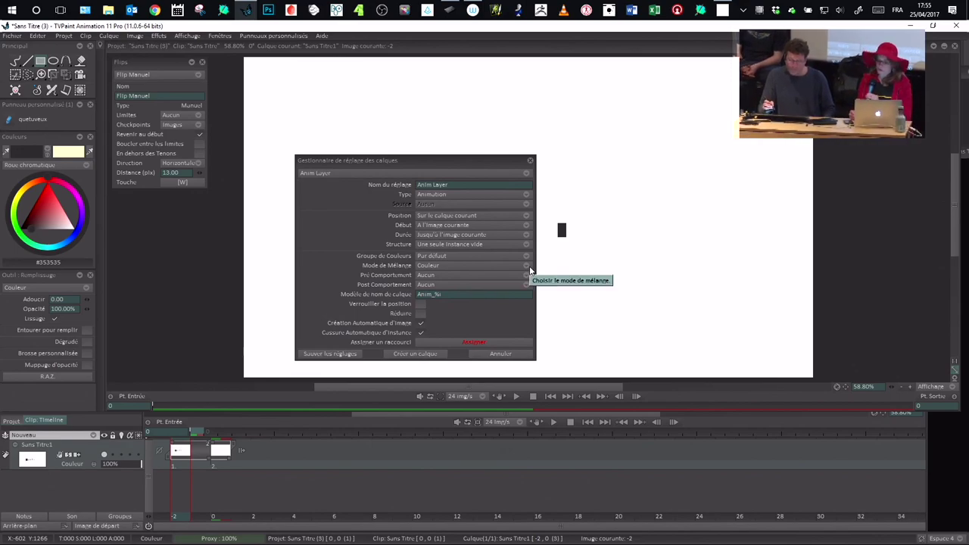
Display the radial menu over the canvas, look through its Calque, Fichier and Special submenus and close it
{"action": "right_click", "coordinate": [596, 214]}
{"action": "left_click", "coordinate": [566, 161]}
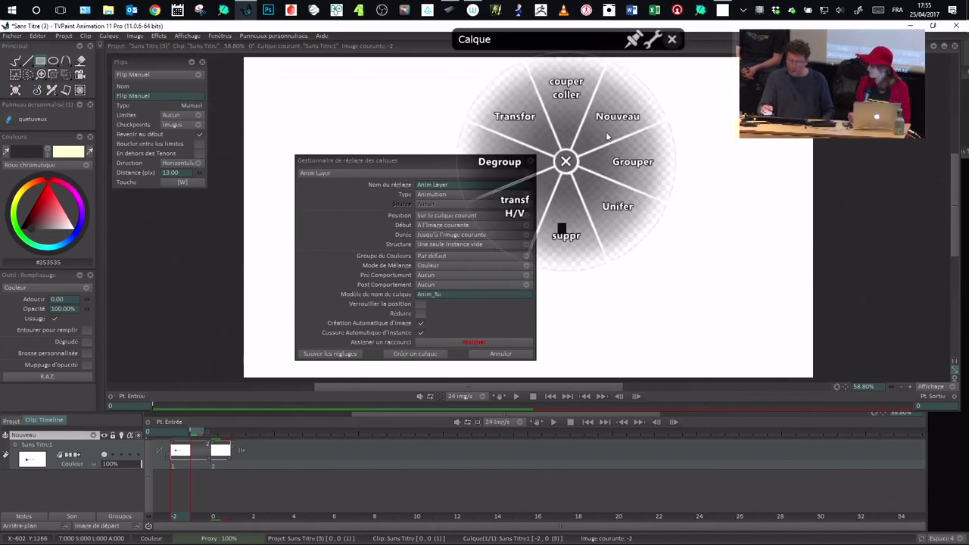
{"action": "right_click", "coordinate": [649, 147]}
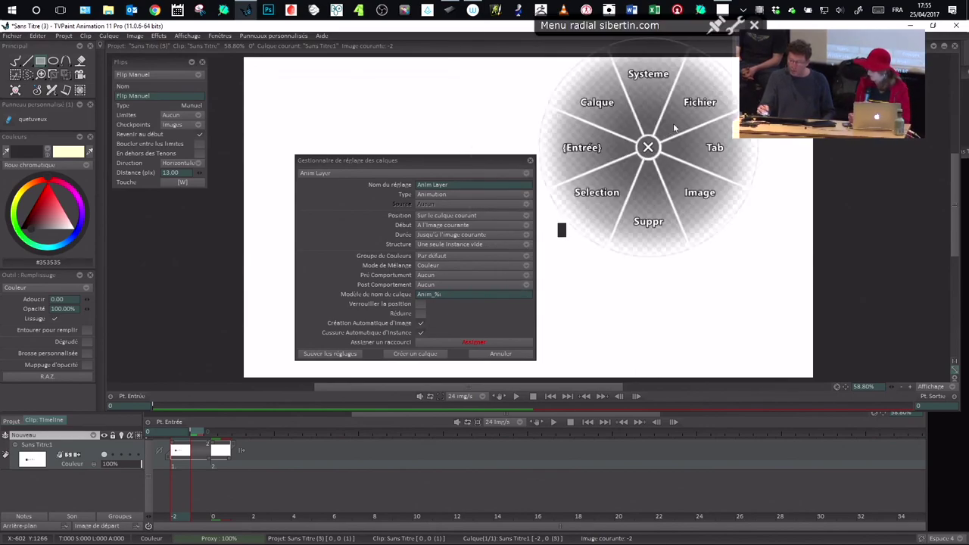
{"action": "left_click", "coordinate": [703, 108]}
{"action": "left_click", "coordinate": [778, 199]}
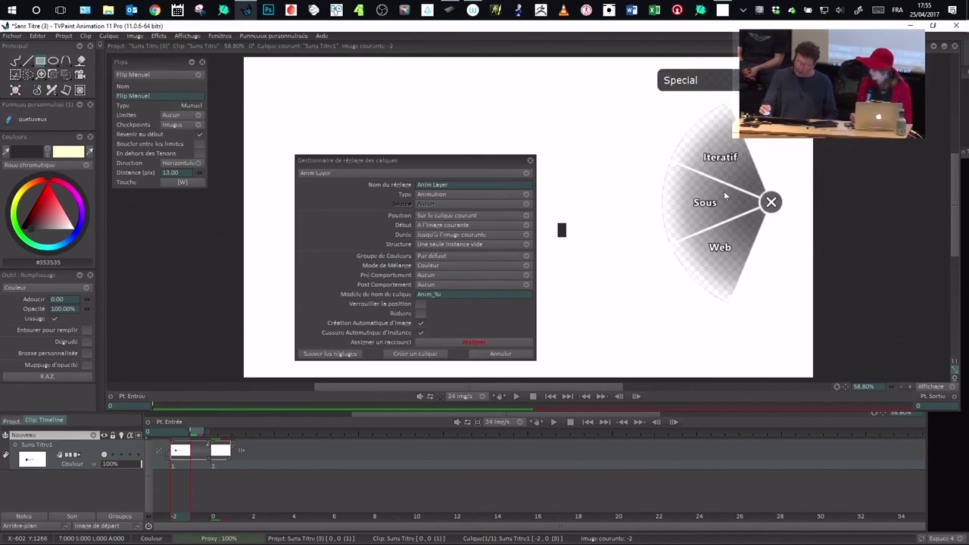
{"action": "left_click", "coordinate": [771, 202]}
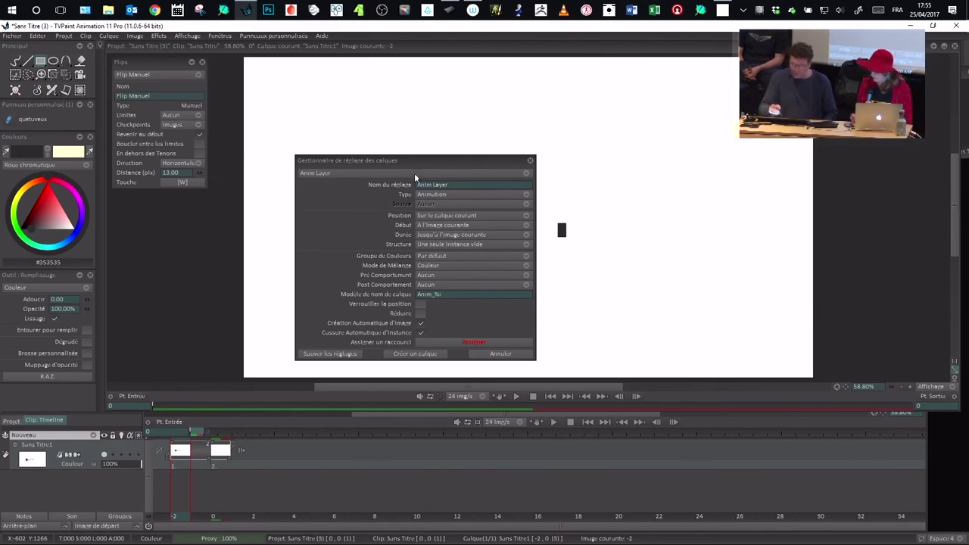
Close the layer settings manager and look through the editing commands without choosing one
{"action": "left_click_drag", "start_coordinate": [418, 165], "coordinate": [432, 167]}
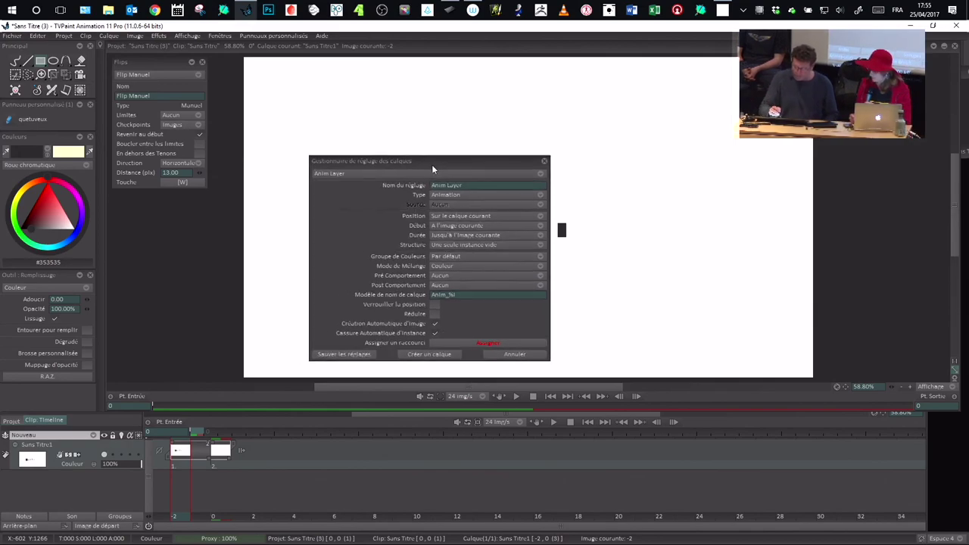
{"action": "left_click", "coordinate": [545, 162]}
{"action": "left_click", "coordinate": [39, 37]}
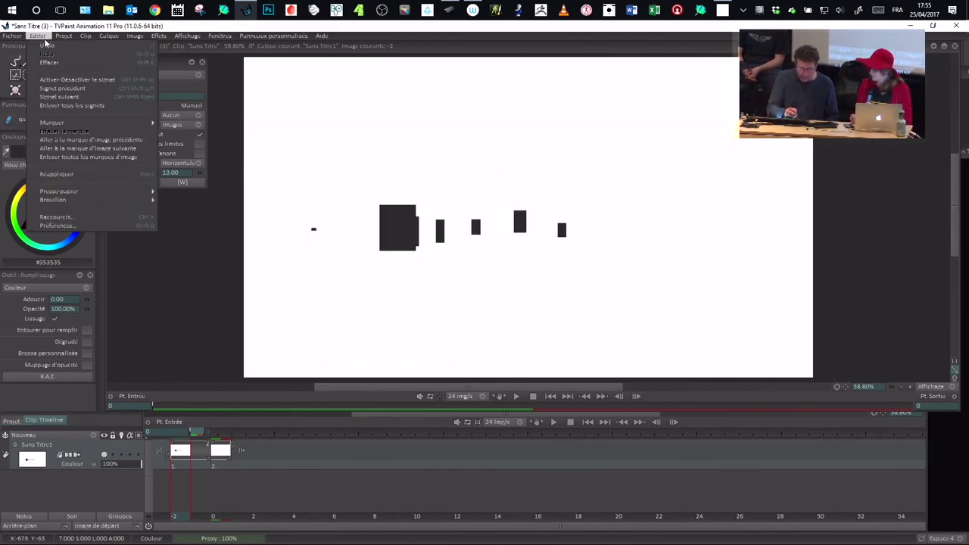
{"action": "left_click", "coordinate": [95, 306]}
Reopen the layer settings manager, start exporting the layer presets, cancel the save and close the manager
{"action": "left_click", "coordinate": [54, 437]}
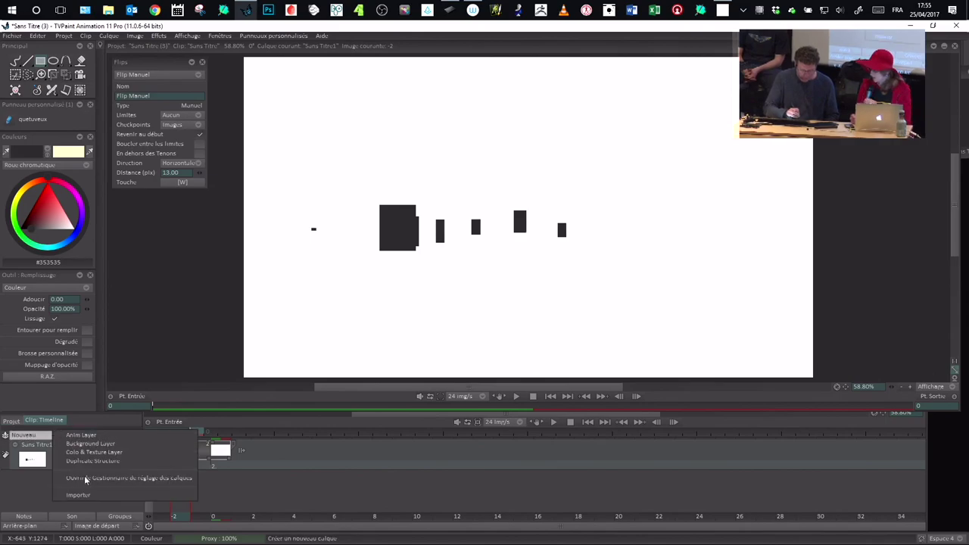
{"action": "left_click", "coordinate": [114, 477]}
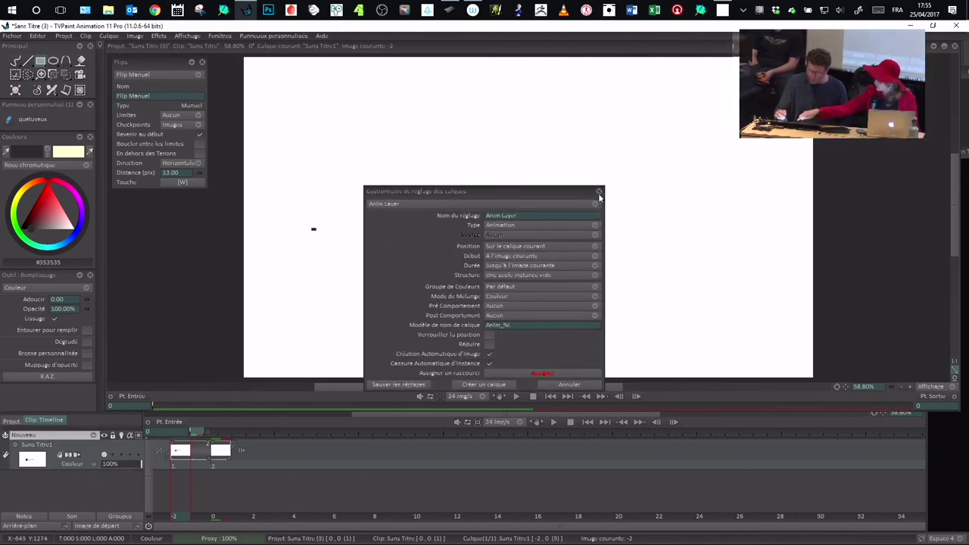
{"action": "left_click", "coordinate": [429, 206]}
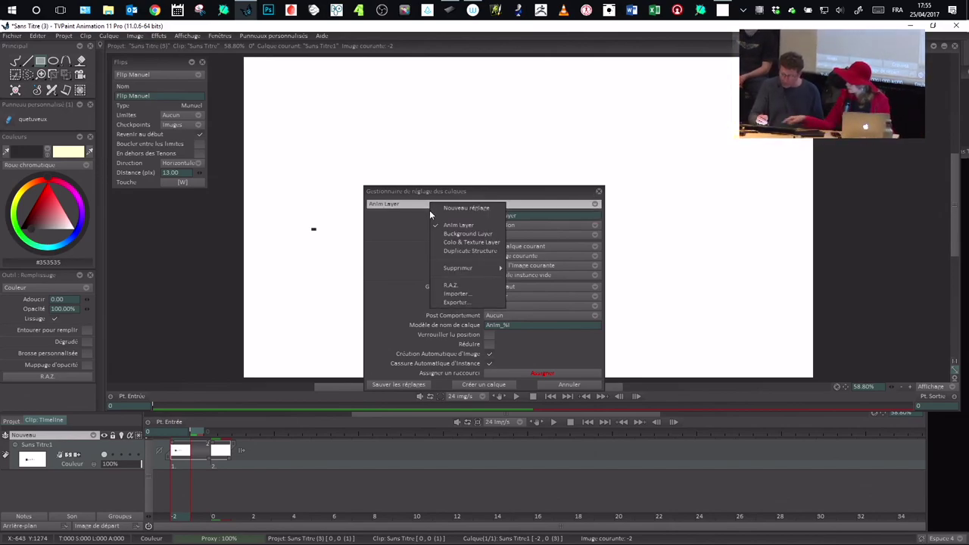
{"action": "left_click", "coordinate": [474, 304]}
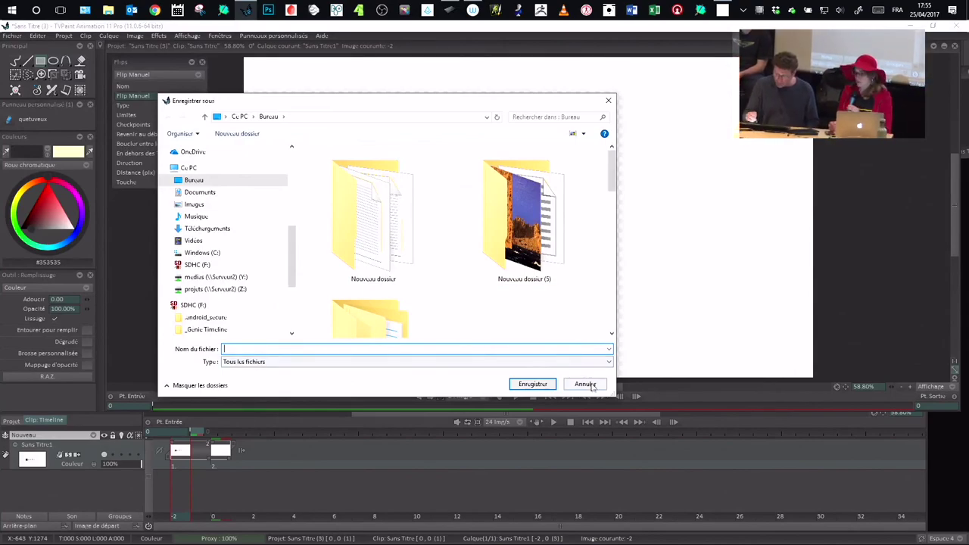
{"action": "left_click", "coordinate": [586, 384]}
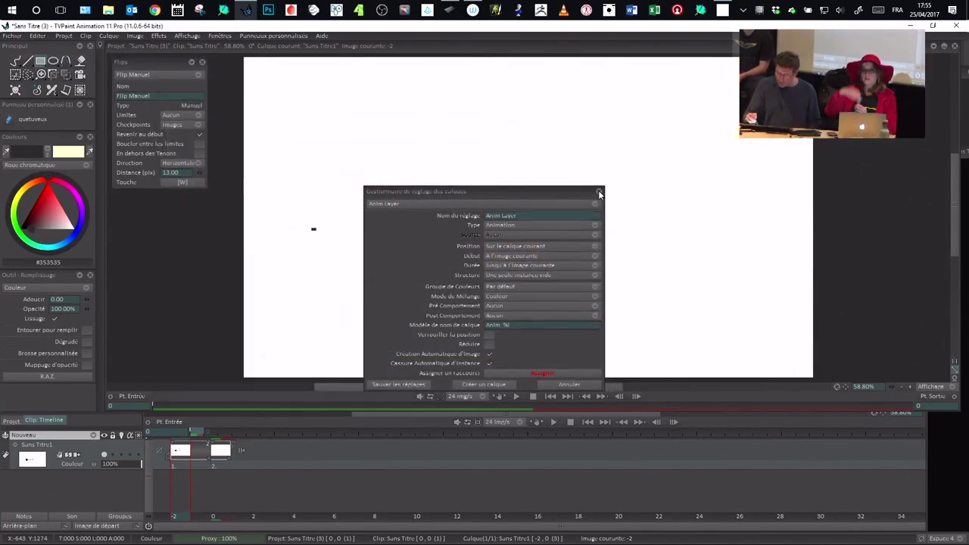
{"action": "left_click", "coordinate": [599, 192]}
Open the keyboard shortcut configuration, look through its options for loading, saving and exporting shortcut sets, and cancel
{"action": "left_click", "coordinate": [37, 36]}
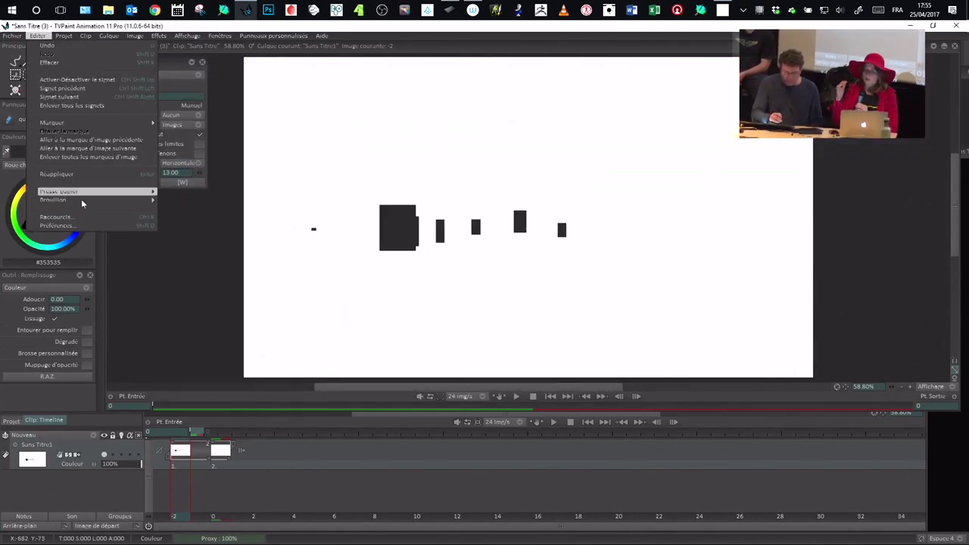
{"action": "left_click", "coordinate": [87, 218]}
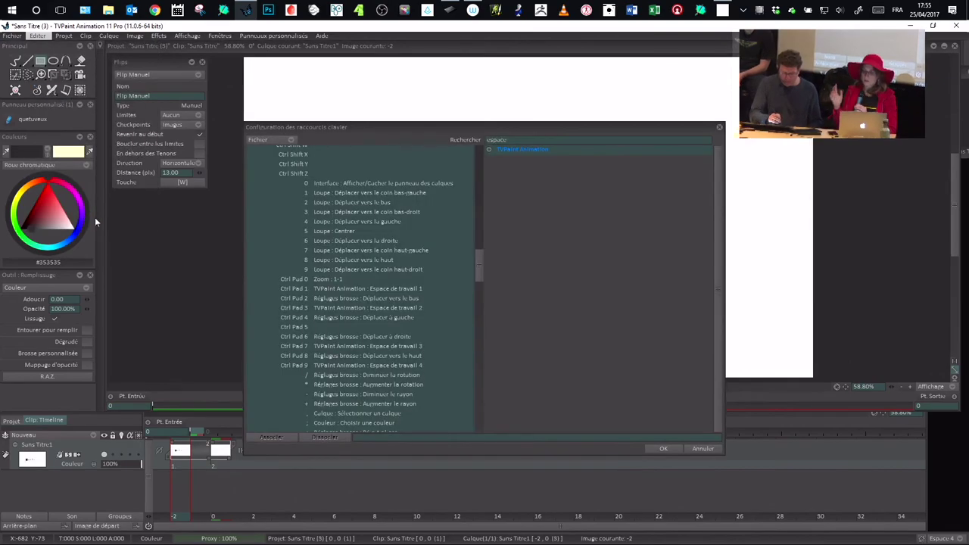
{"action": "left_click", "coordinate": [291, 139]}
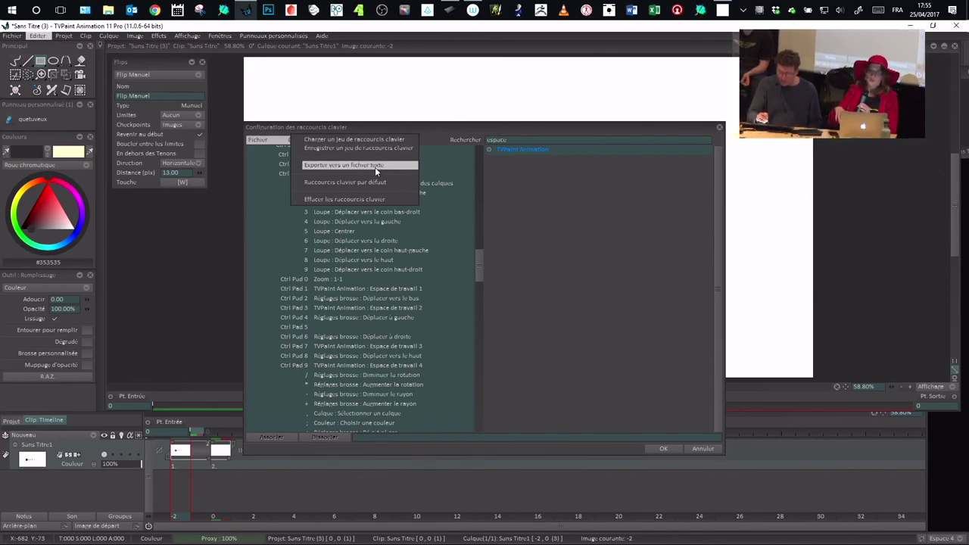
{"action": "left_click", "coordinate": [293, 139]}
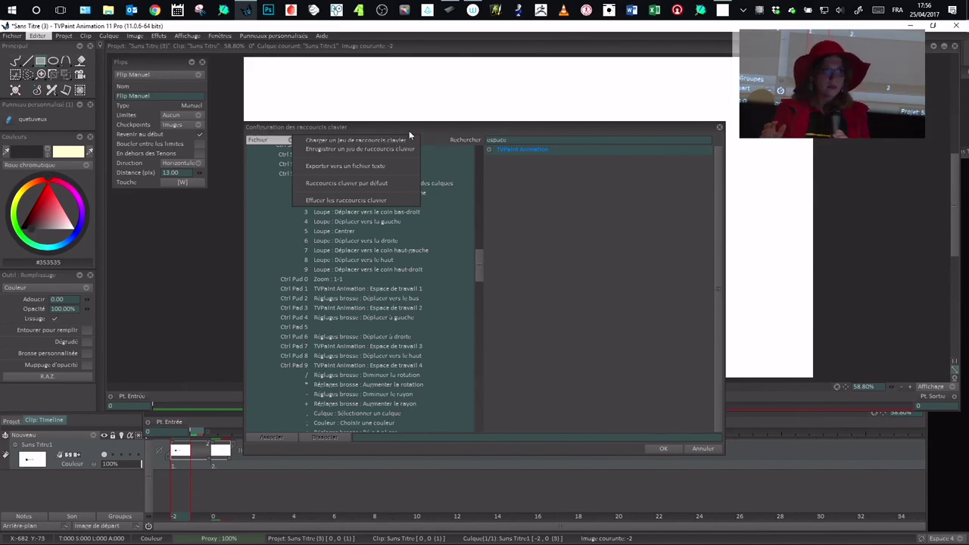
{"action": "left_click", "coordinate": [649, 362]}
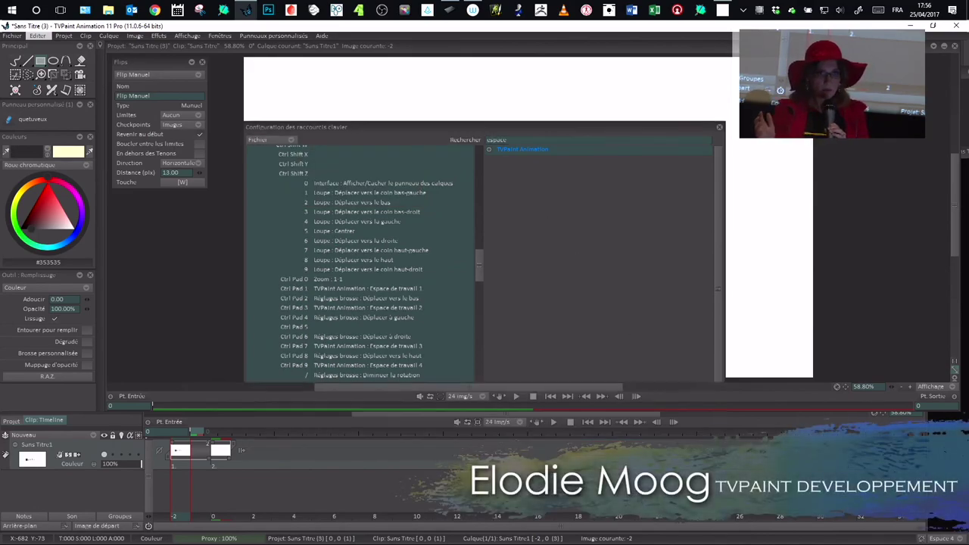
{"action": "left_click", "coordinate": [707, 448]}
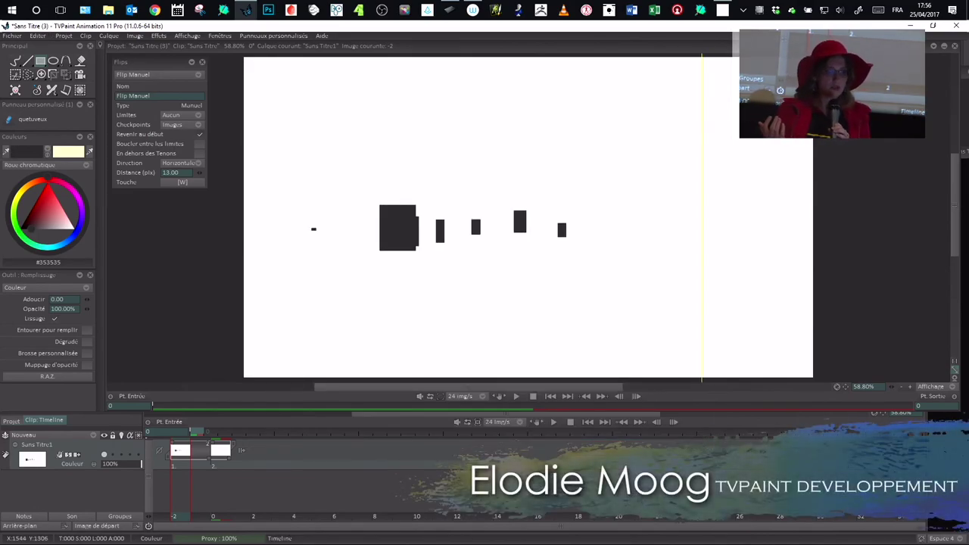
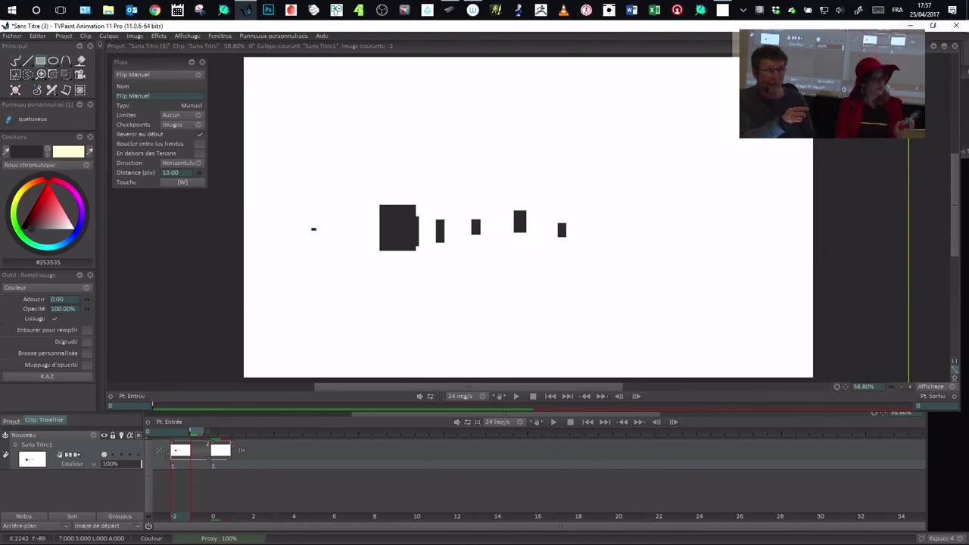
Draw a small filled rectangle just above the second block from the right in the row
{"action": "left_click_drag", "start_coordinate": [514, 191], "coordinate": [530, 202]}
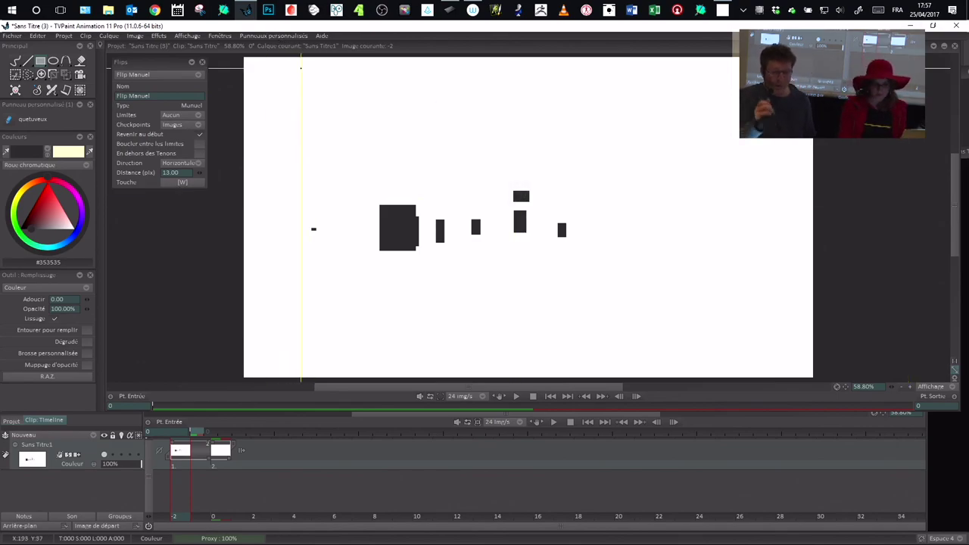
Create a new custom panel and place it over the canvas above the large dark block
{"action": "left_click", "coordinate": [273, 35]}
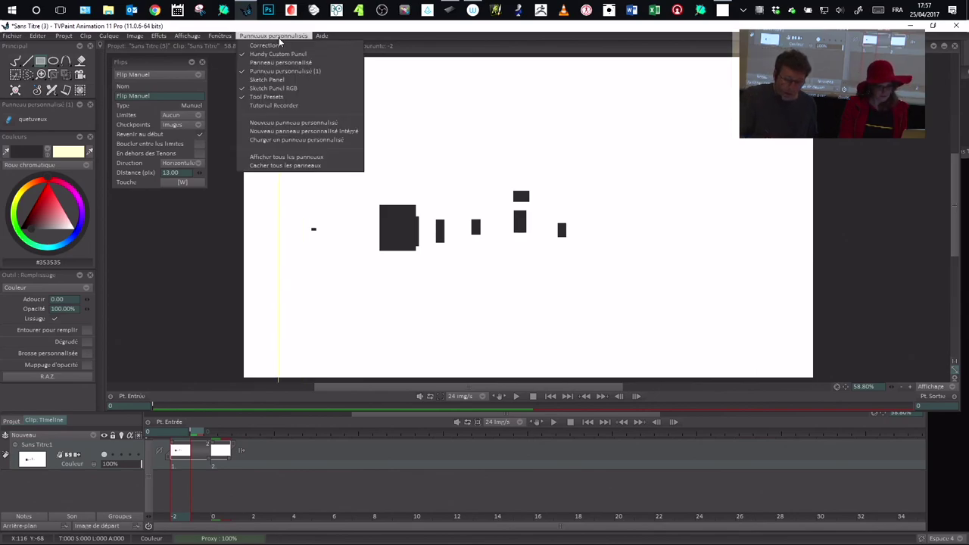
{"action": "left_click", "coordinate": [301, 123]}
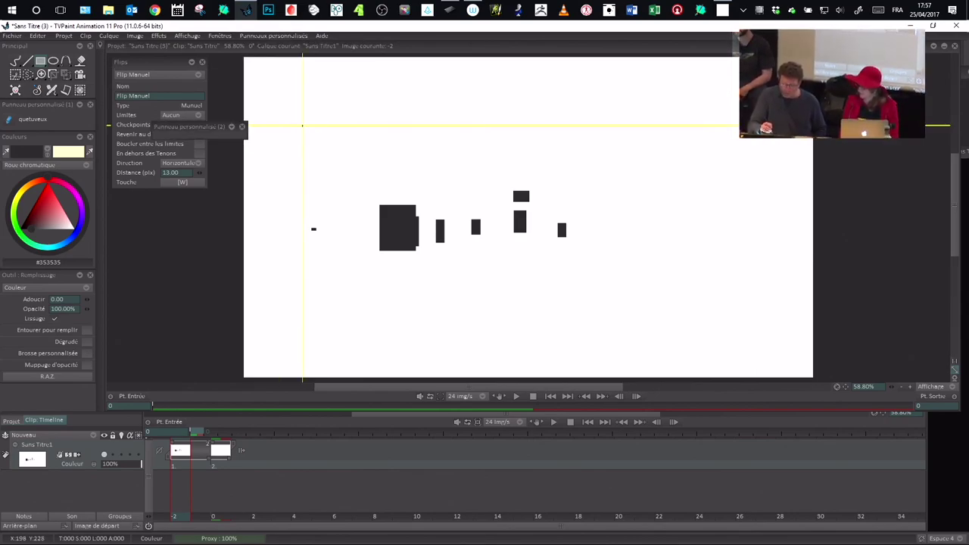
{"action": "left_click_drag", "start_coordinate": [197, 127], "coordinate": [379, 160]}
Start adding an action to the new custom panel and look through the available action types
{"action": "right_click", "coordinate": [379, 157]}
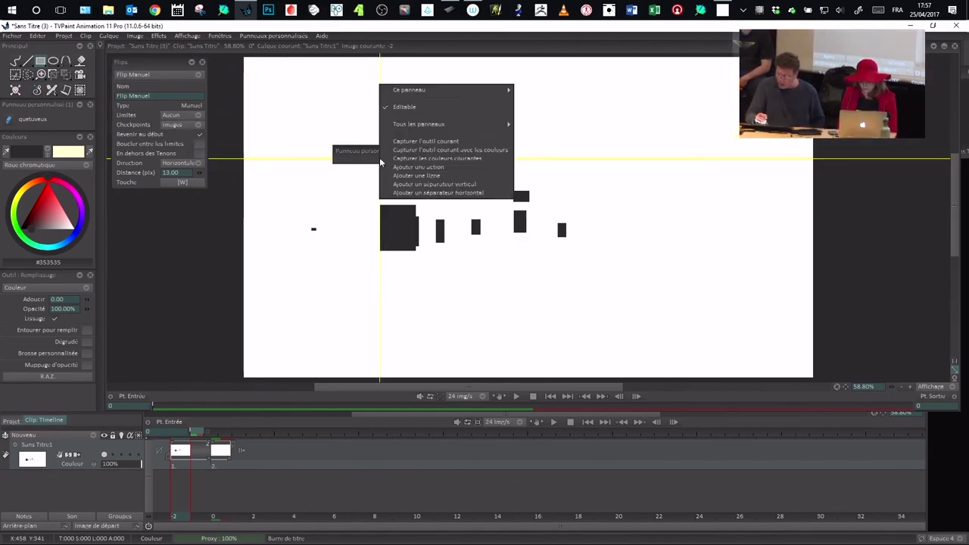
{"action": "left_click", "coordinate": [454, 167]}
{"action": "left_click_drag", "start_coordinate": [449, 173], "coordinate": [377, 177]}
{"action": "right_click", "coordinate": [372, 235]}
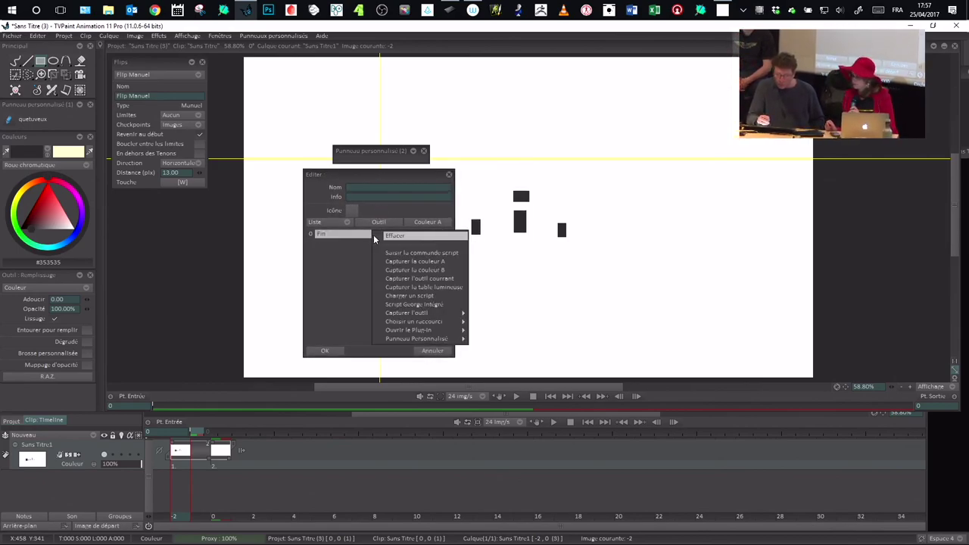
{"action": "left_click", "coordinate": [324, 239]}
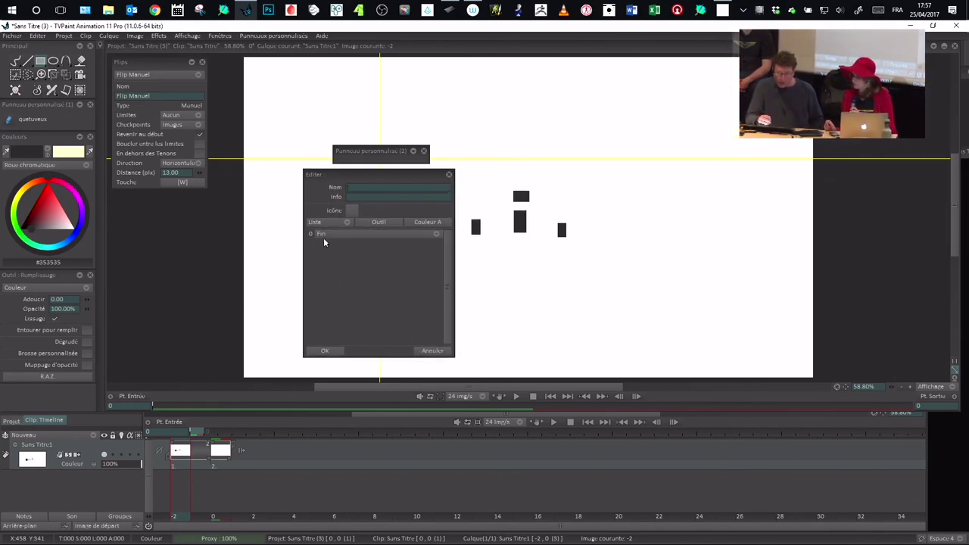
Examine the shortcut categories an action can use, including Outils and Calque, and cancel the action editor
{"action": "right_click", "coordinate": [387, 234]}
{"action": "mouse_move", "coordinate": [459, 315]}
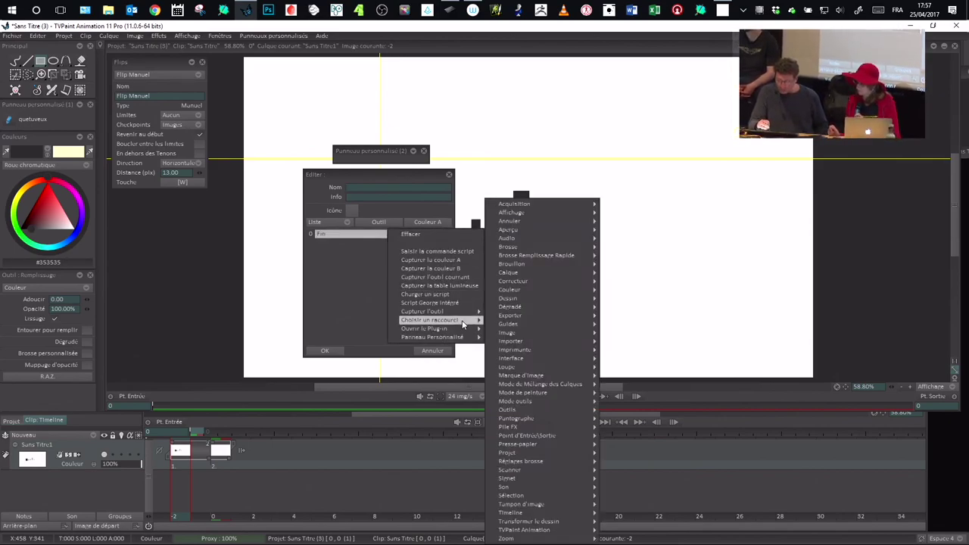
{"action": "mouse_move", "coordinate": [515, 324]}
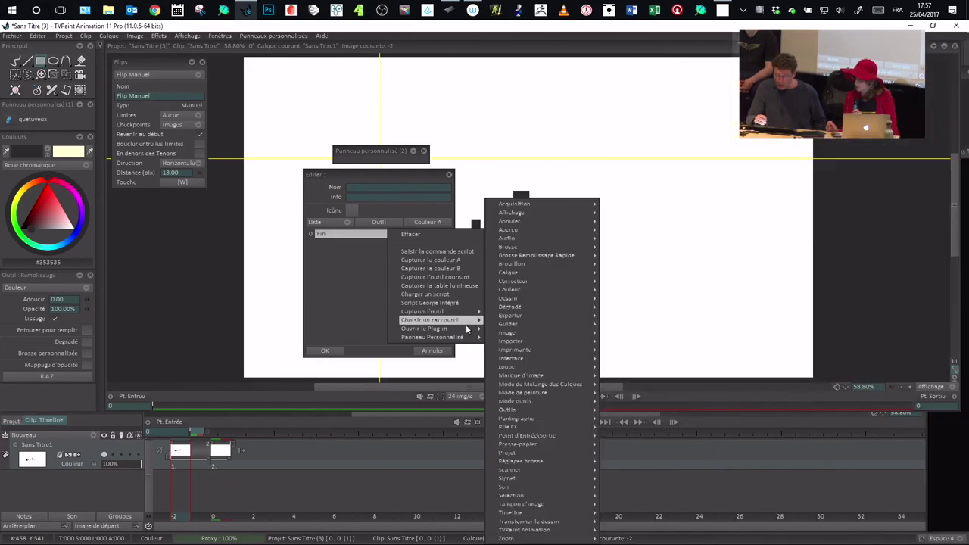
{"action": "mouse_move", "coordinate": [461, 341]}
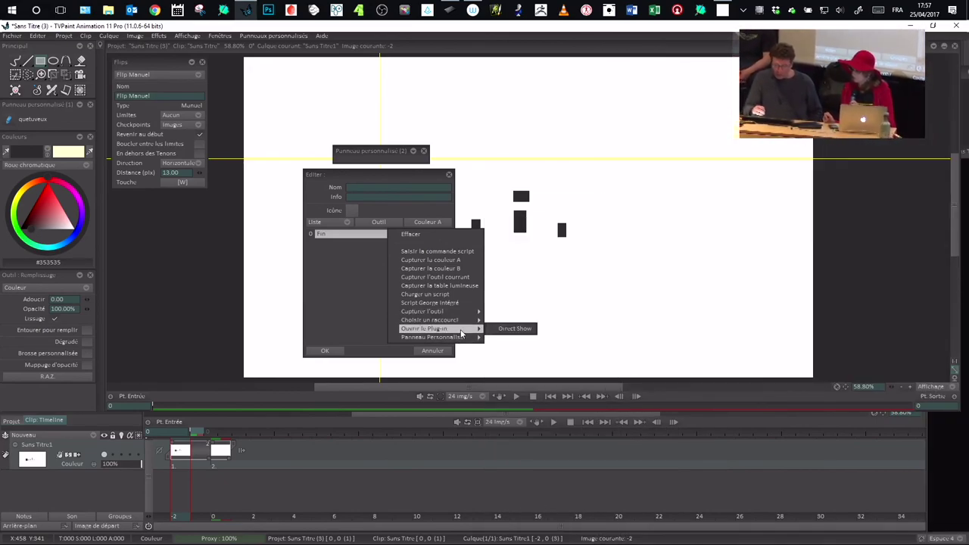
{"action": "mouse_move", "coordinate": [529, 413]}
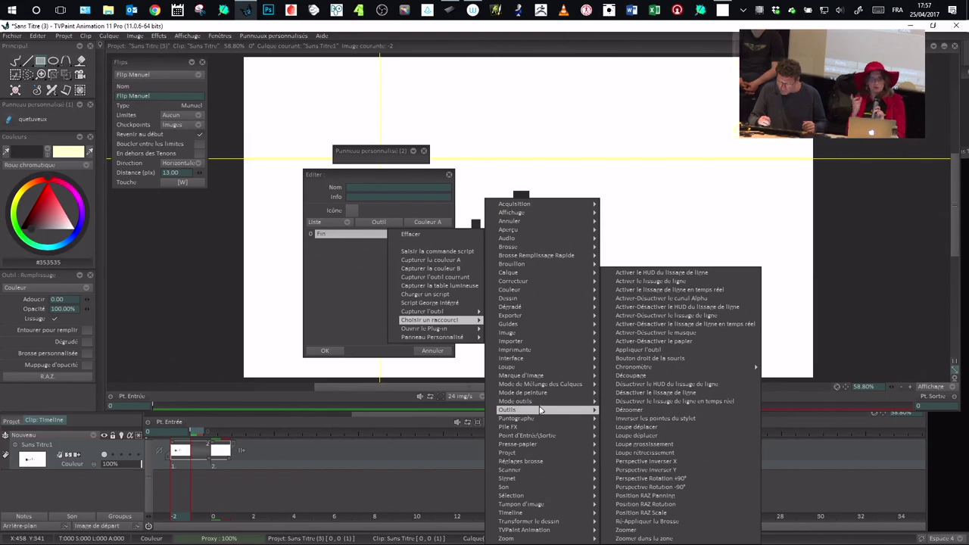
{"action": "mouse_move", "coordinate": [540, 279]}
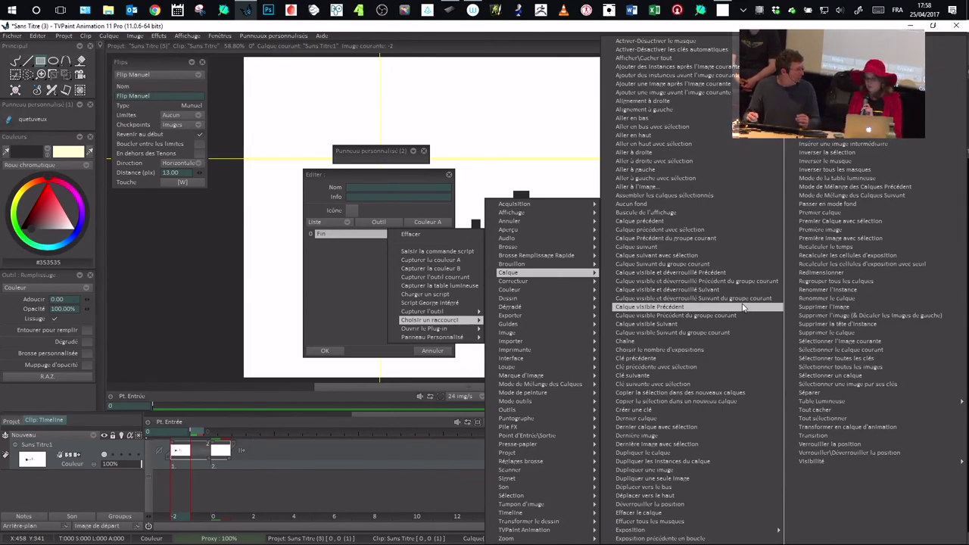
{"action": "left_click", "coordinate": [383, 192]}
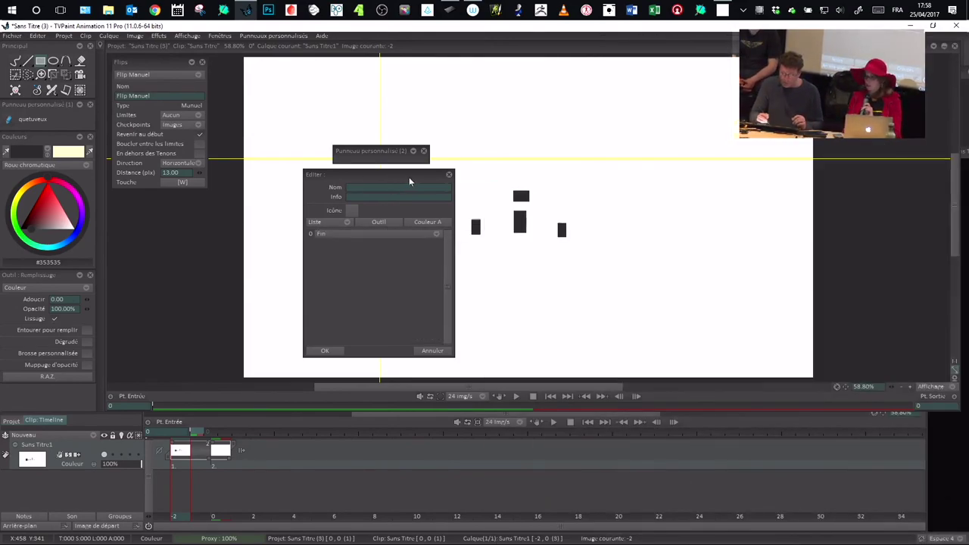
{"action": "left_click_drag", "start_coordinate": [416, 179], "coordinate": [441, 184]}
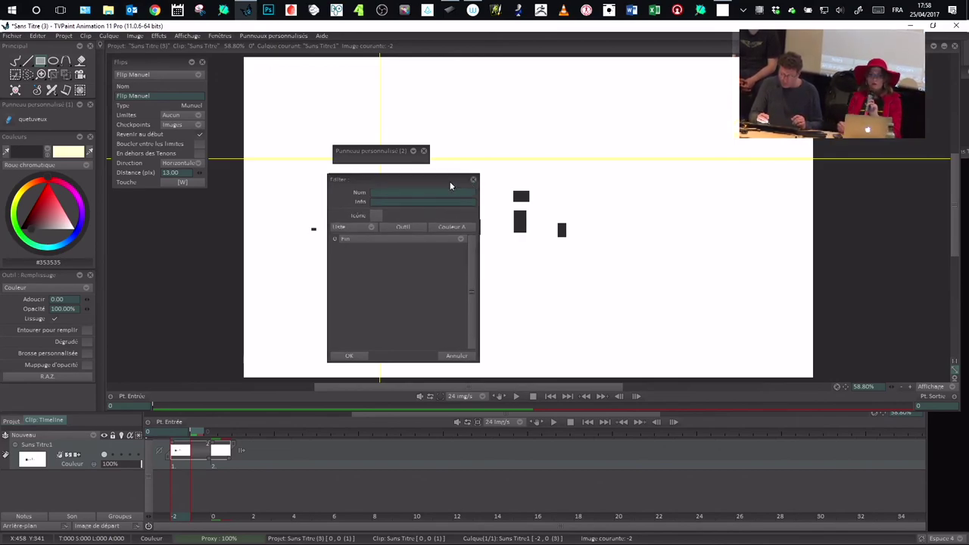
{"action": "left_click_drag", "start_coordinate": [449, 183], "coordinate": [456, 184]}
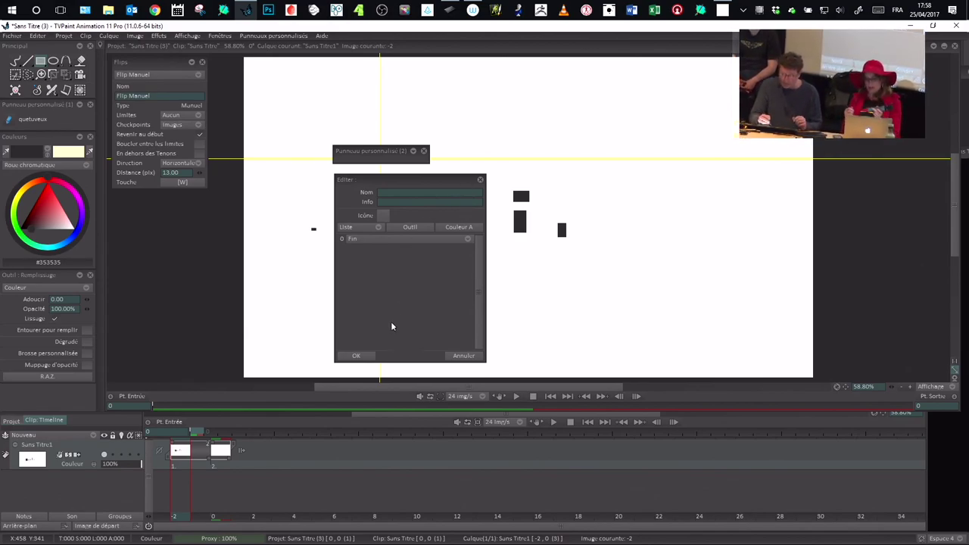
{"action": "left_click", "coordinate": [462, 355]}
Shift the custom panel slightly and look through its rename, duplicate, TVPX export and project embedding options without choosing one
{"action": "left_click_drag", "start_coordinate": [372, 153], "coordinate": [381, 156]}
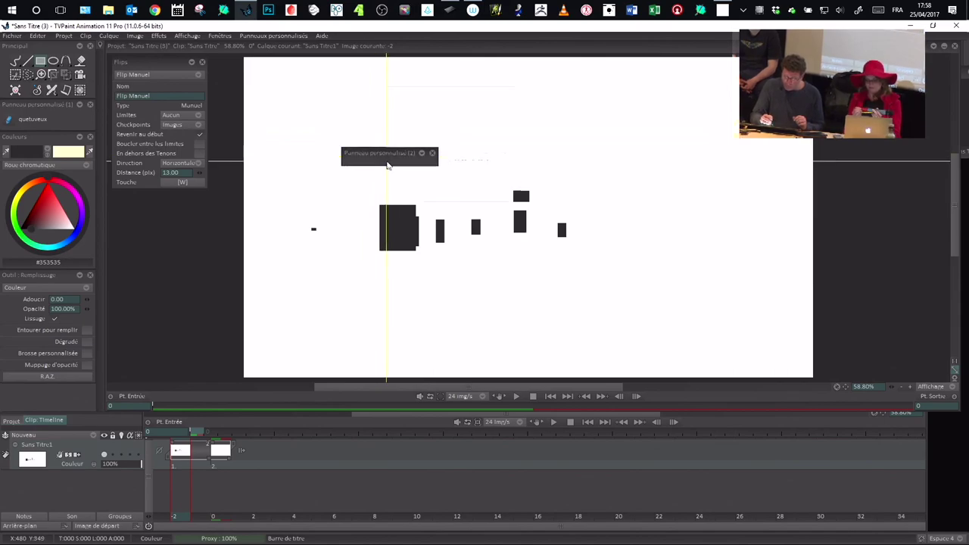
{"action": "right_click", "coordinate": [383, 156]}
{"action": "mouse_move", "coordinate": [499, 130]}
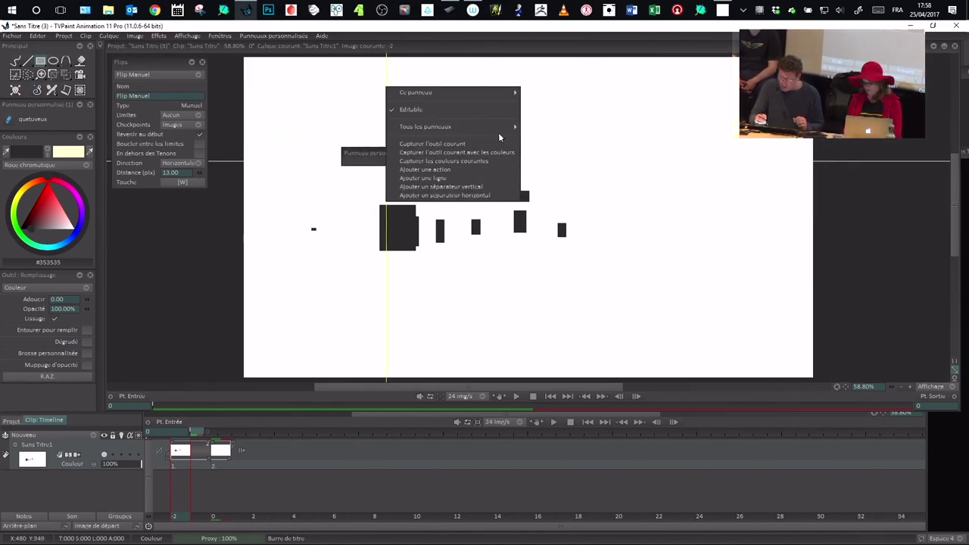
{"action": "mouse_move", "coordinate": [487, 95]}
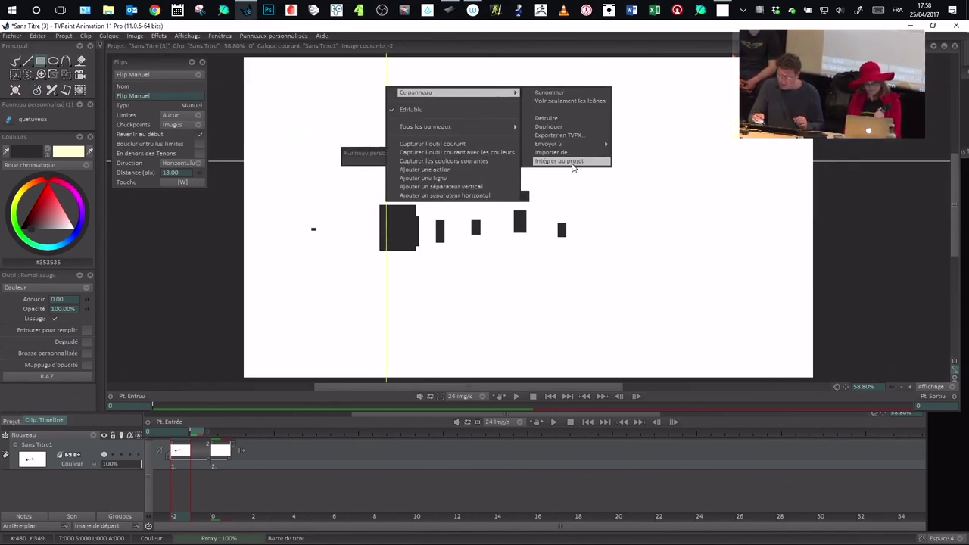
{"action": "mouse_move", "coordinate": [593, 149]}
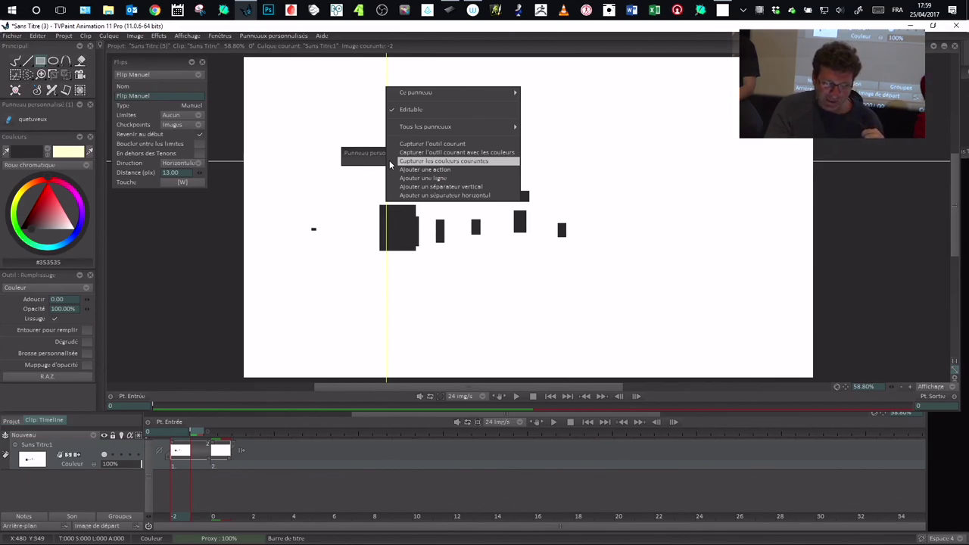
{"action": "mouse_move", "coordinate": [454, 93]}
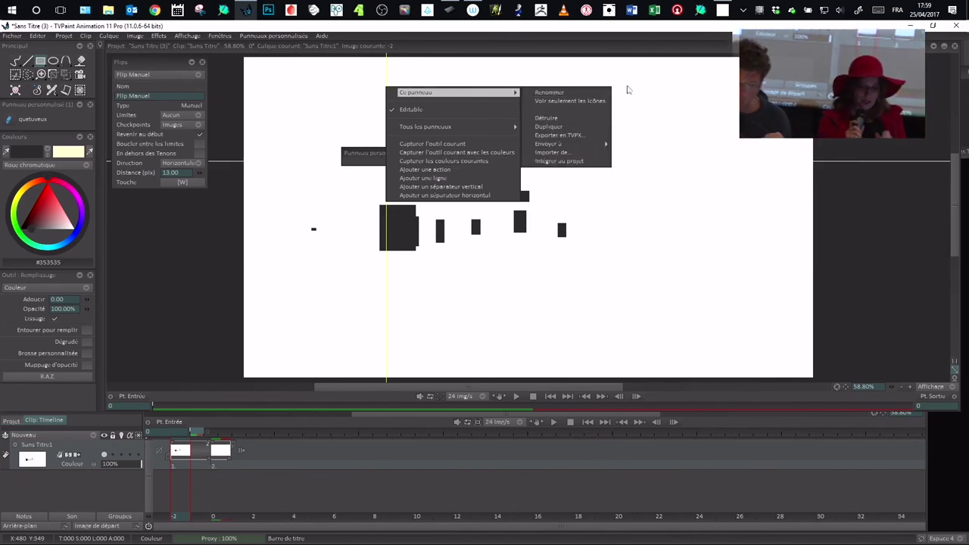
{"action": "left_click", "coordinate": [668, 91]}
Move the Flips panel slightly and reveal the hidden side column of brush and custom panels
{"action": "left_click_drag", "start_coordinate": [137, 68], "coordinate": [147, 79]}
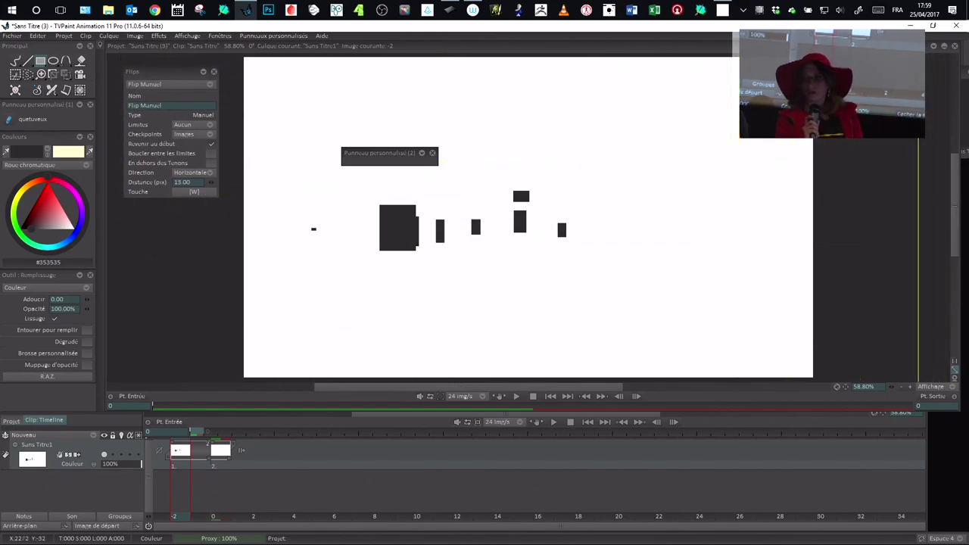
{"action": "left_click", "coordinate": [959, 164]}
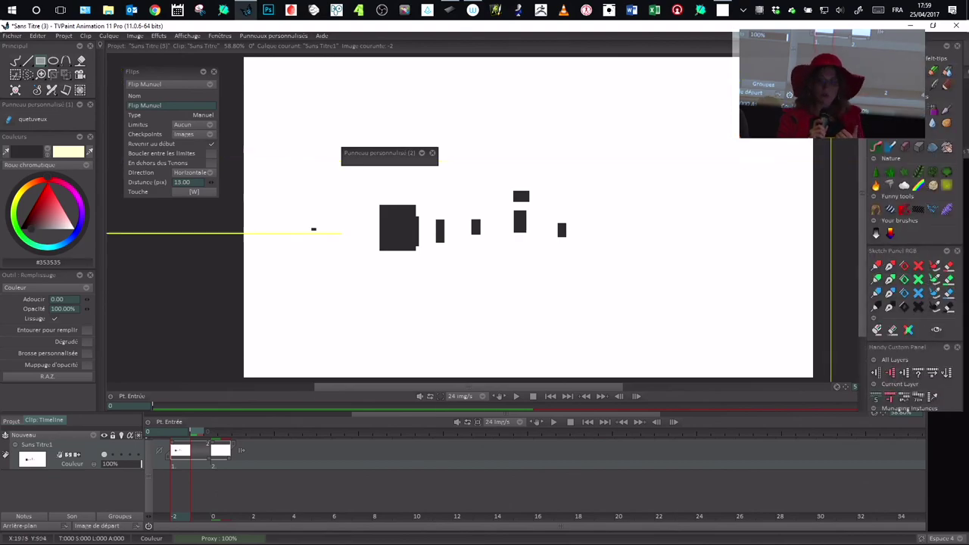
Shift Panneau personnalisé (2) slightly, view the script command entry for a new action, and cancel the action editor
{"action": "left_click_drag", "start_coordinate": [746, 237], "coordinate": [357, 150]}
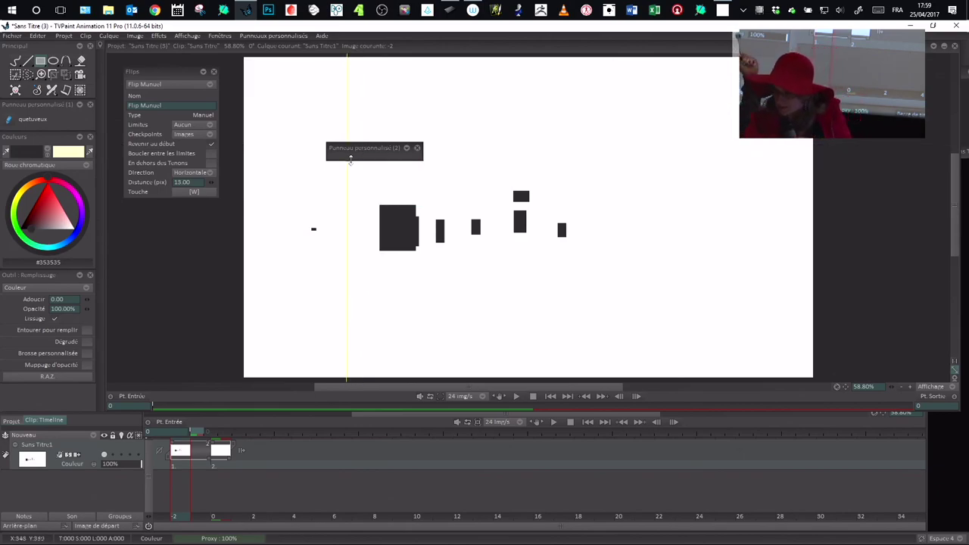
{"action": "right_click", "coordinate": [359, 159]}
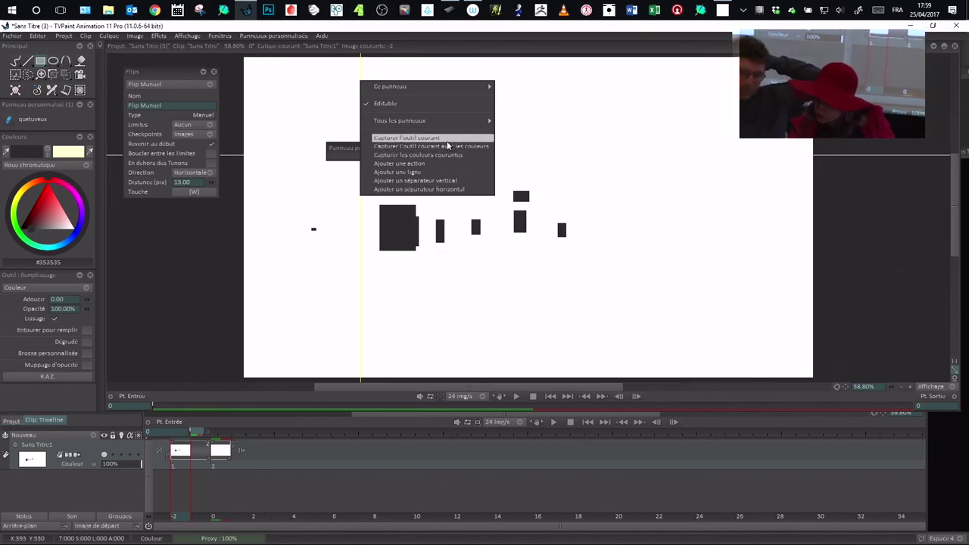
{"action": "left_click", "coordinate": [442, 165]}
{"action": "left_click", "coordinate": [409, 220]}
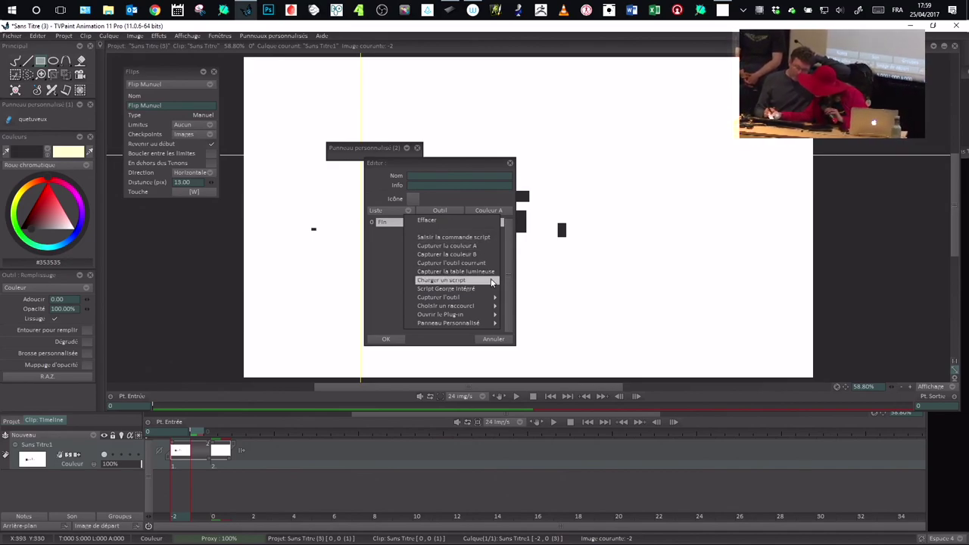
{"action": "left_click", "coordinate": [490, 238]}
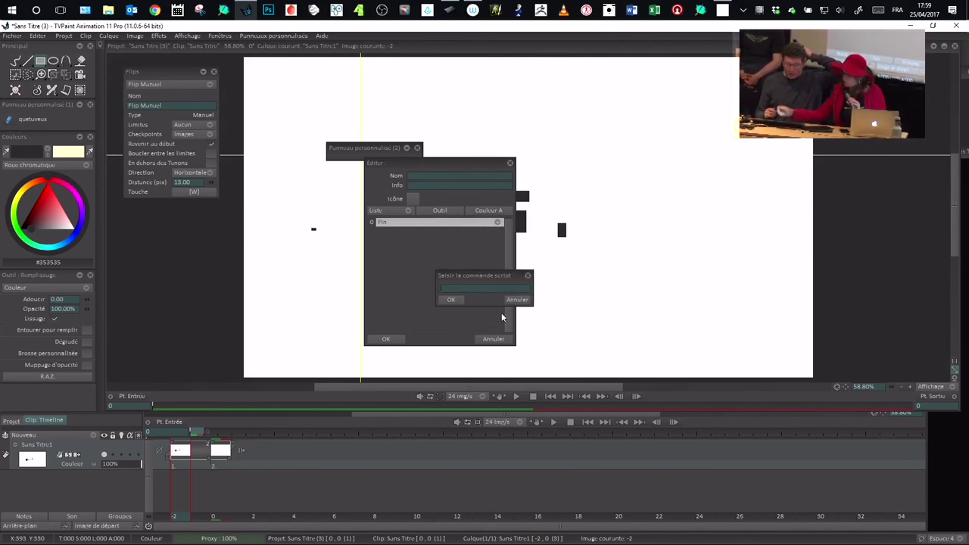
{"action": "left_click", "coordinate": [519, 300]}
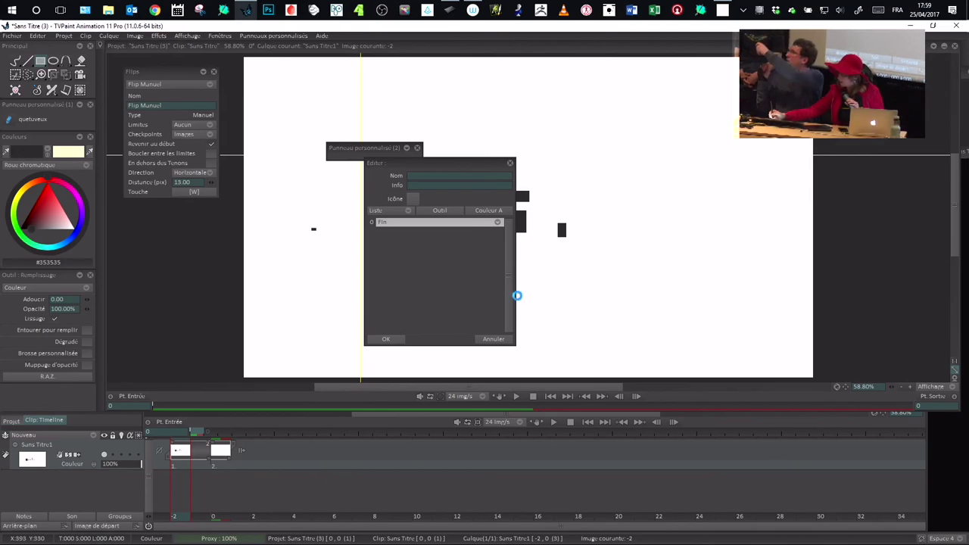
{"action": "left_click", "coordinate": [493, 339]}
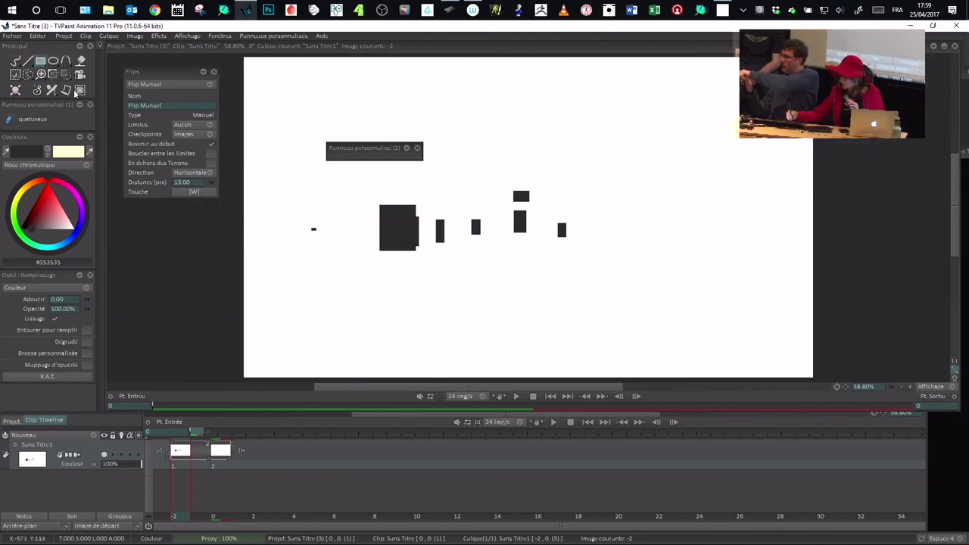
Draw a filled rectangle in red #EF2727 and a freehand airbrush scribble on the canvas with the paper texture active
{"action": "left_click", "coordinate": [46, 186]}
{"action": "mouse_move", "coordinate": [314, 254]}
{"action": "left_mouse_down"}
{"action": "mouse_move", "coordinate": [333, 316]}
{"action": "mouse_move", "coordinate": [385, 296]}
{"action": "left_mouse_up"}
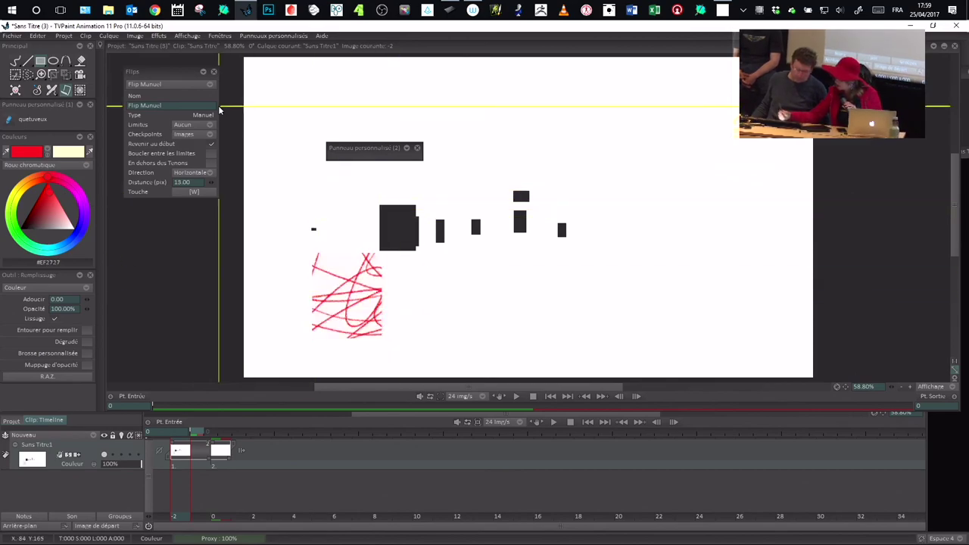
{"action": "left_click", "coordinate": [15, 61]}
{"action": "mouse_move", "coordinate": [478, 116]}
{"action": "left_mouse_down"}
{"action": "mouse_move", "coordinate": [517, 154]}
{"action": "mouse_move", "coordinate": [530, 198]}
{"action": "left_mouse_up"}
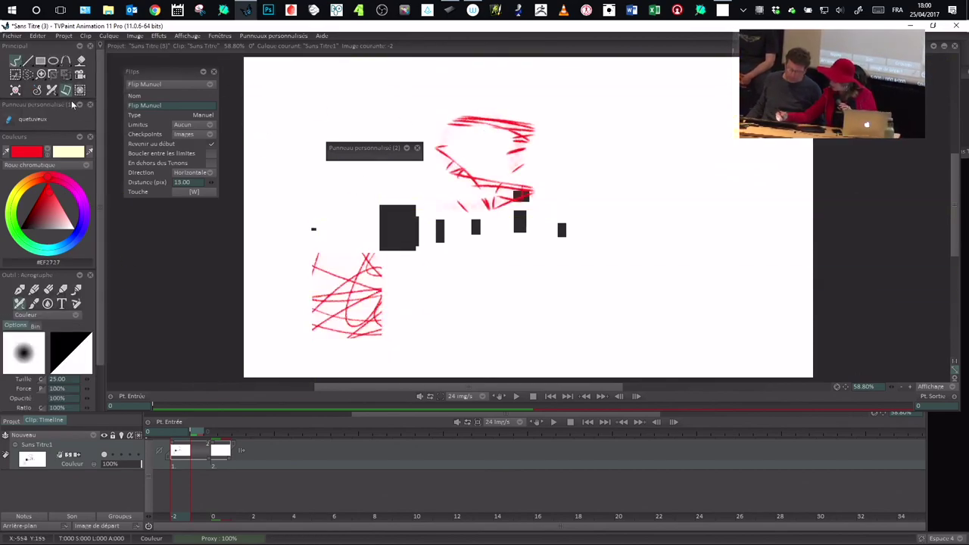
Capture the current airbrush tool with its colours into Panneau personnalisé (2) and open the captured button for editing
{"action": "right_click", "coordinate": [355, 157]}
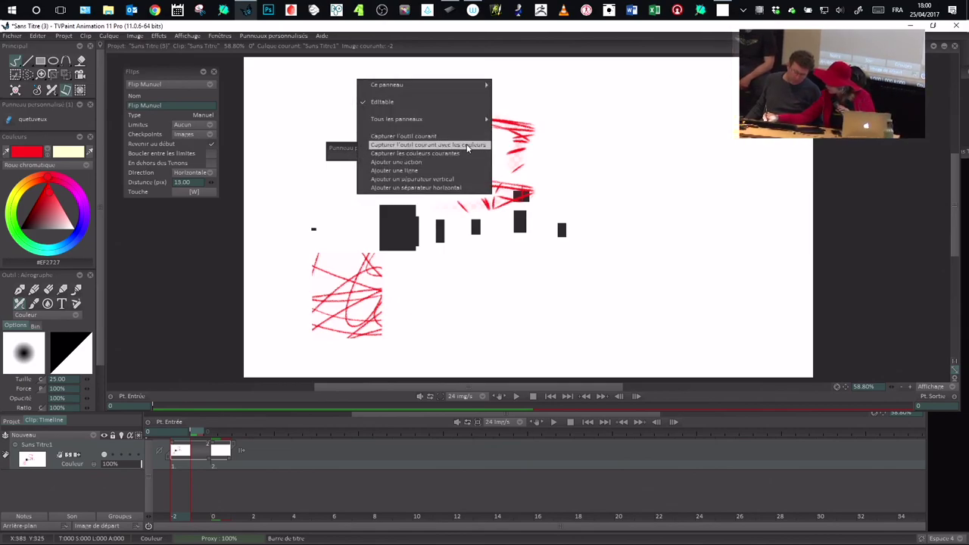
{"action": "left_click", "coordinate": [467, 145]}
{"action": "right_click", "coordinate": [338, 164]}
{"action": "left_click", "coordinate": [371, 161]}
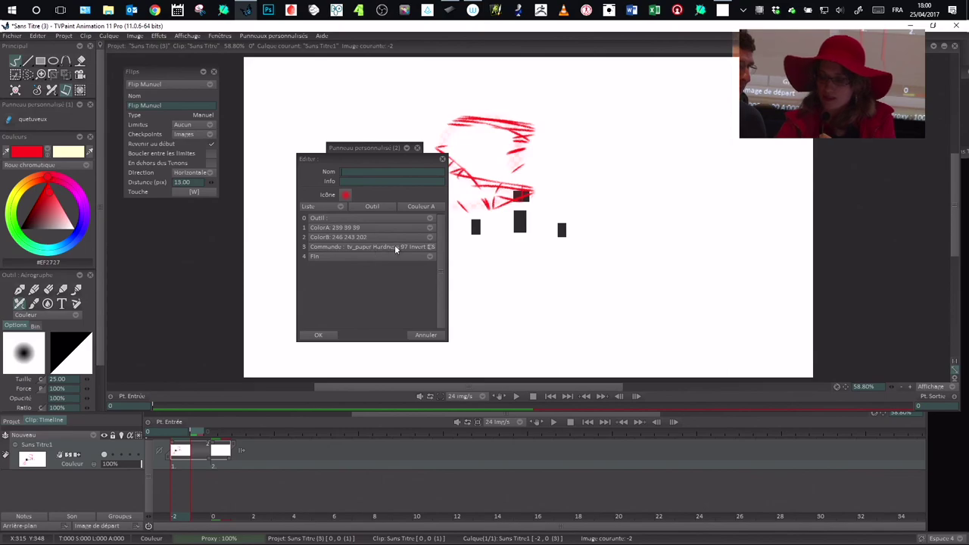
Examine the command options and full script text of the captured tool's tv_paper entry, and leave it without changes
{"action": "right_click", "coordinate": [370, 247]}
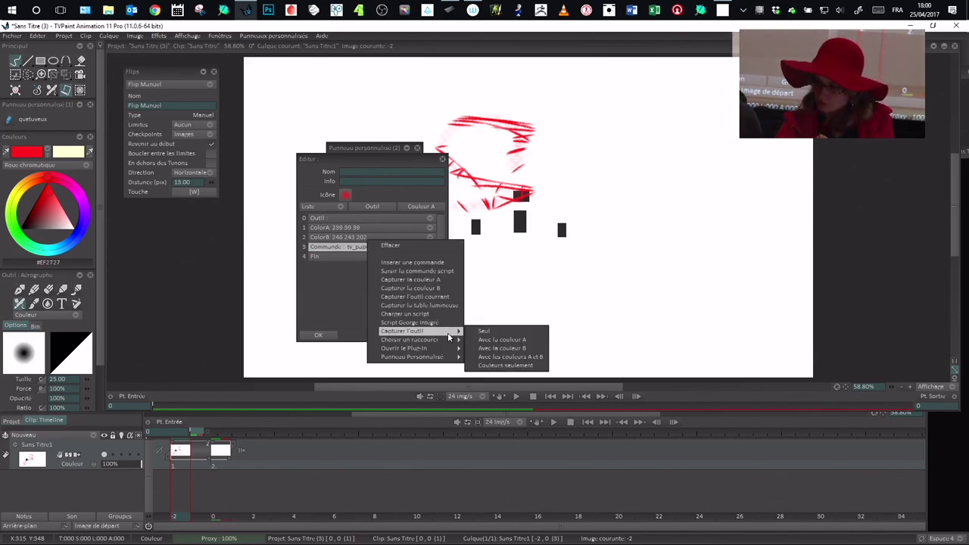
{"action": "left_click", "coordinate": [342, 252]}
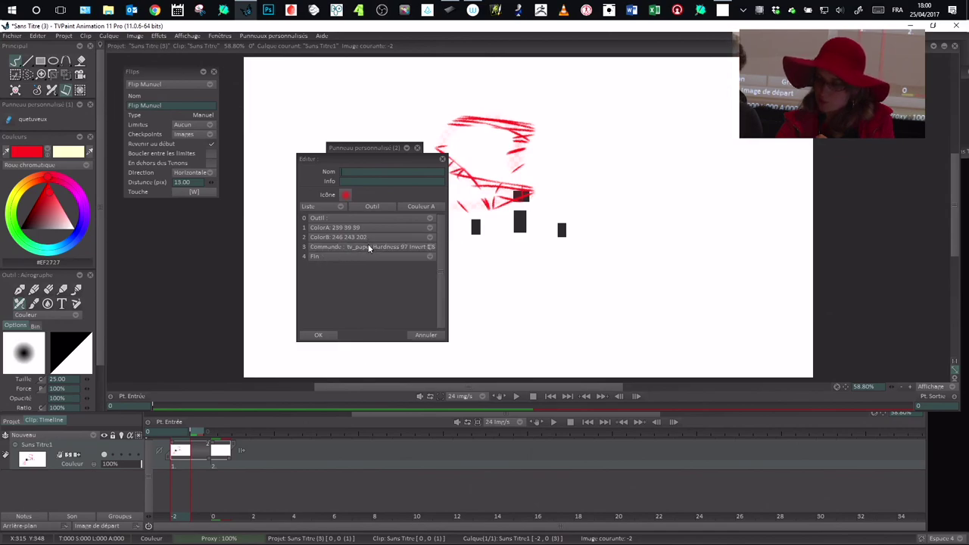
{"action": "right_click", "coordinate": [370, 247]}
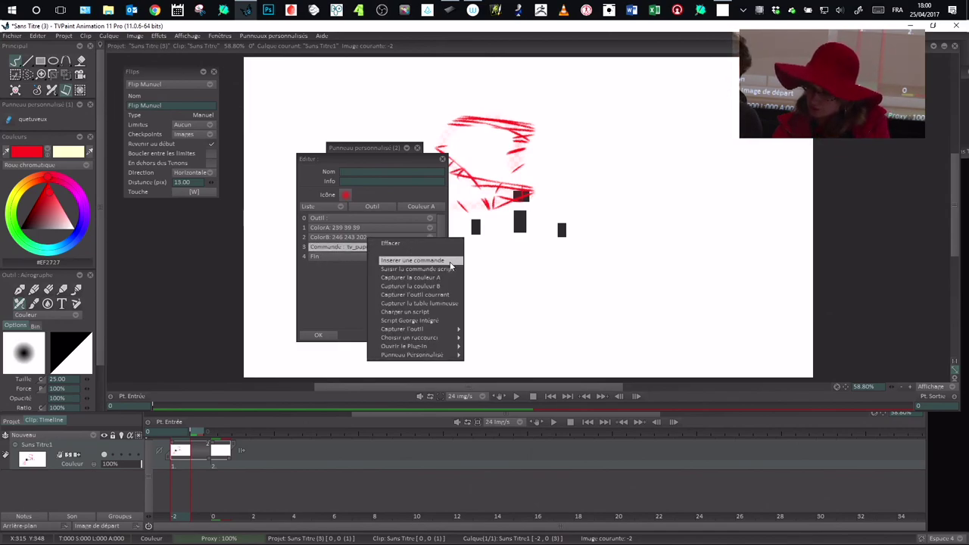
{"action": "left_click", "coordinate": [453, 269]}
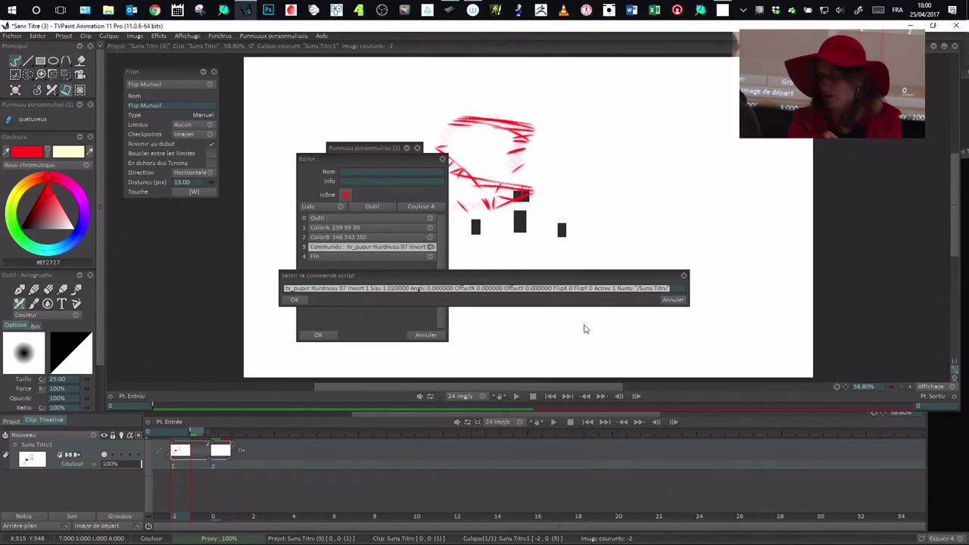
{"action": "left_click", "coordinate": [676, 300]}
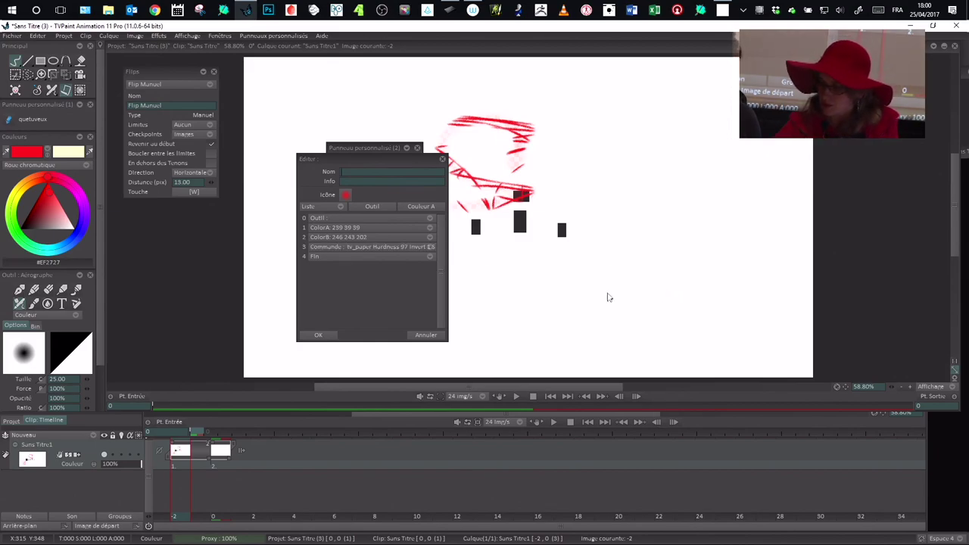
Open the embedded George script entry from the tv_paper command line and enter a line of random placeholder text
{"action": "right_click", "coordinate": [374, 250]}
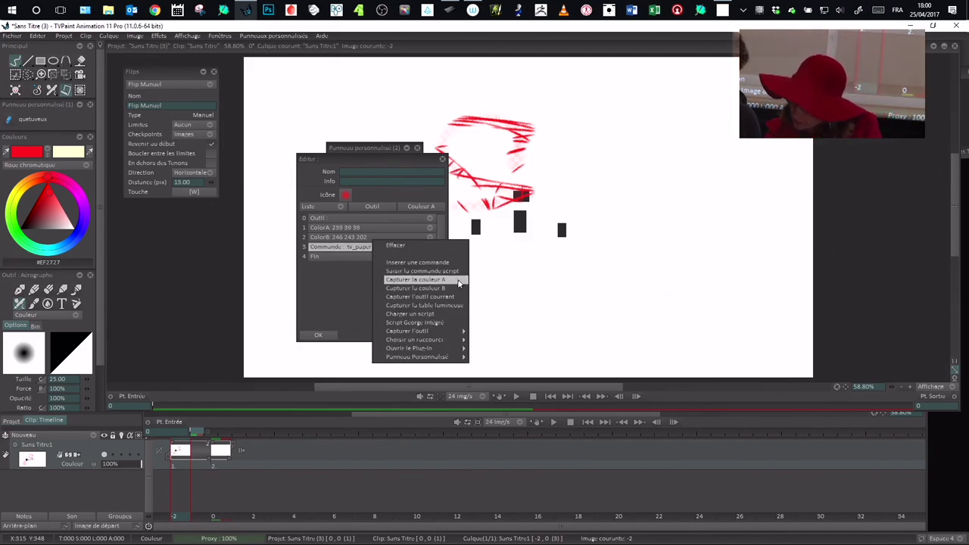
{"action": "left_click", "coordinate": [457, 321]}
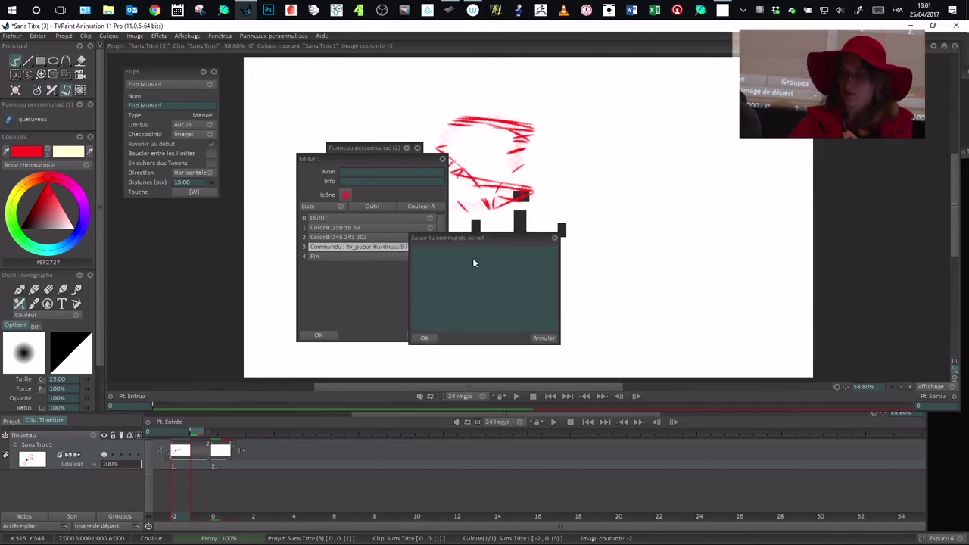
{"action": "type", "text": "drtgfdfugrgthhfgf"}
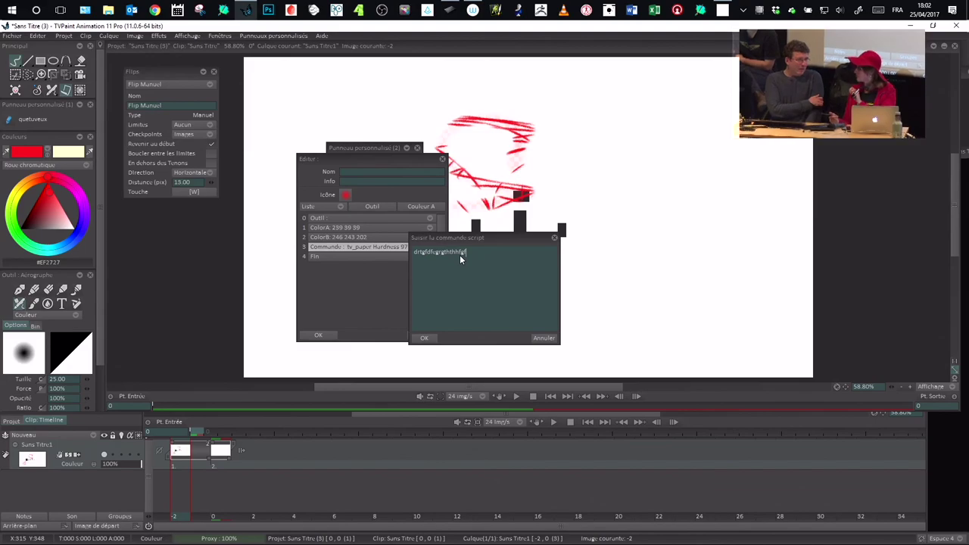
{"action": "key", "text": "super"}
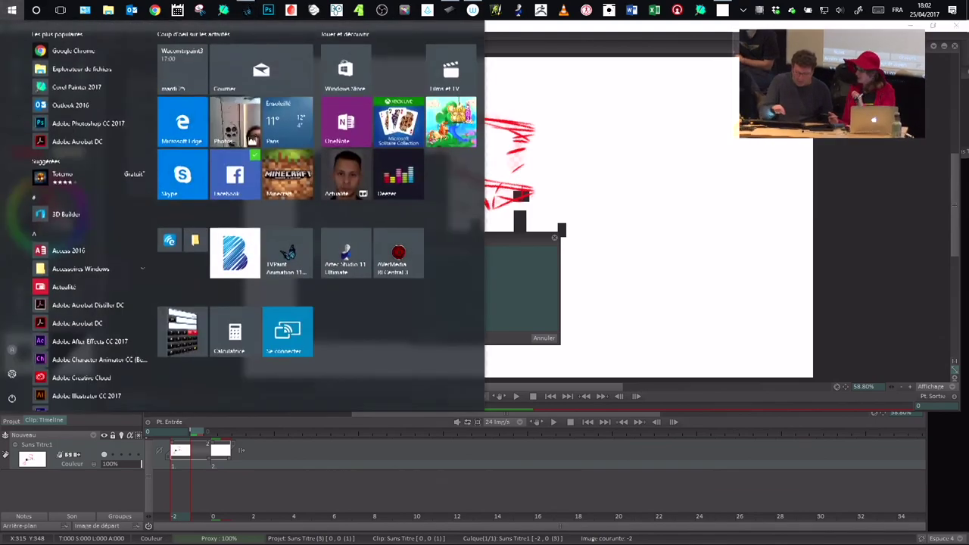
{"action": "left_click", "coordinate": [182, 69]}
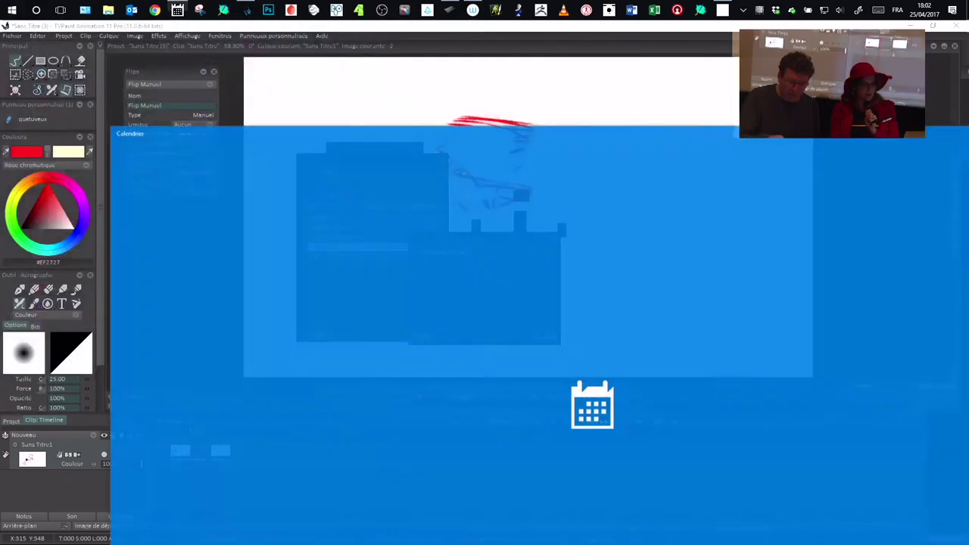
{"action": "left_click_drag", "start_coordinate": [530, 132], "coordinate": [317, 334]}
{"action": "left_click", "coordinate": [853, 332]}
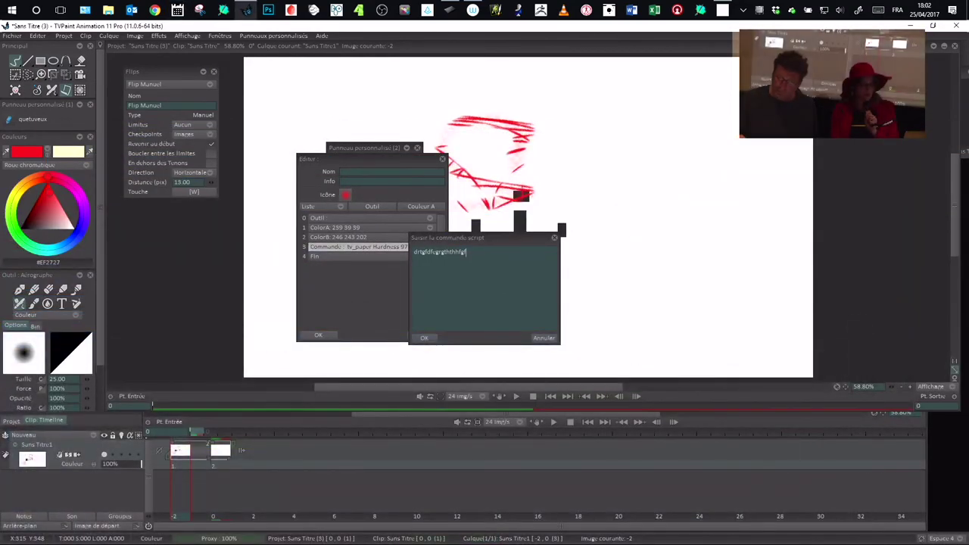